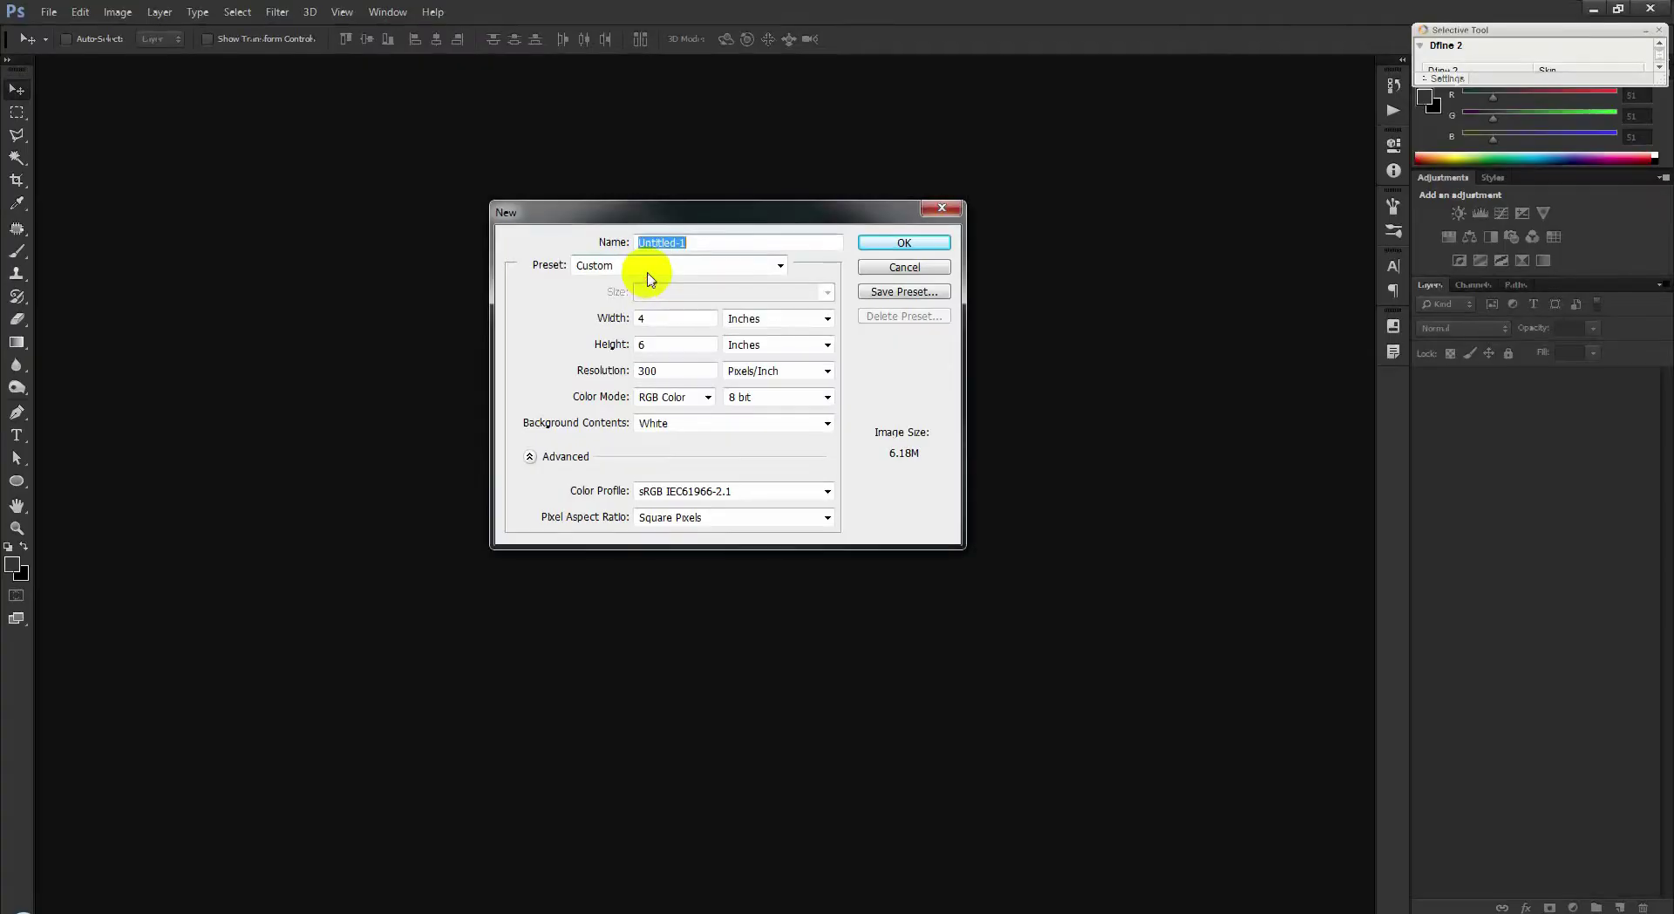
Step: Create a new 3000 x 1800 px document and fit it on screen
{"action": "left_click", "coordinate": [654, 267]}
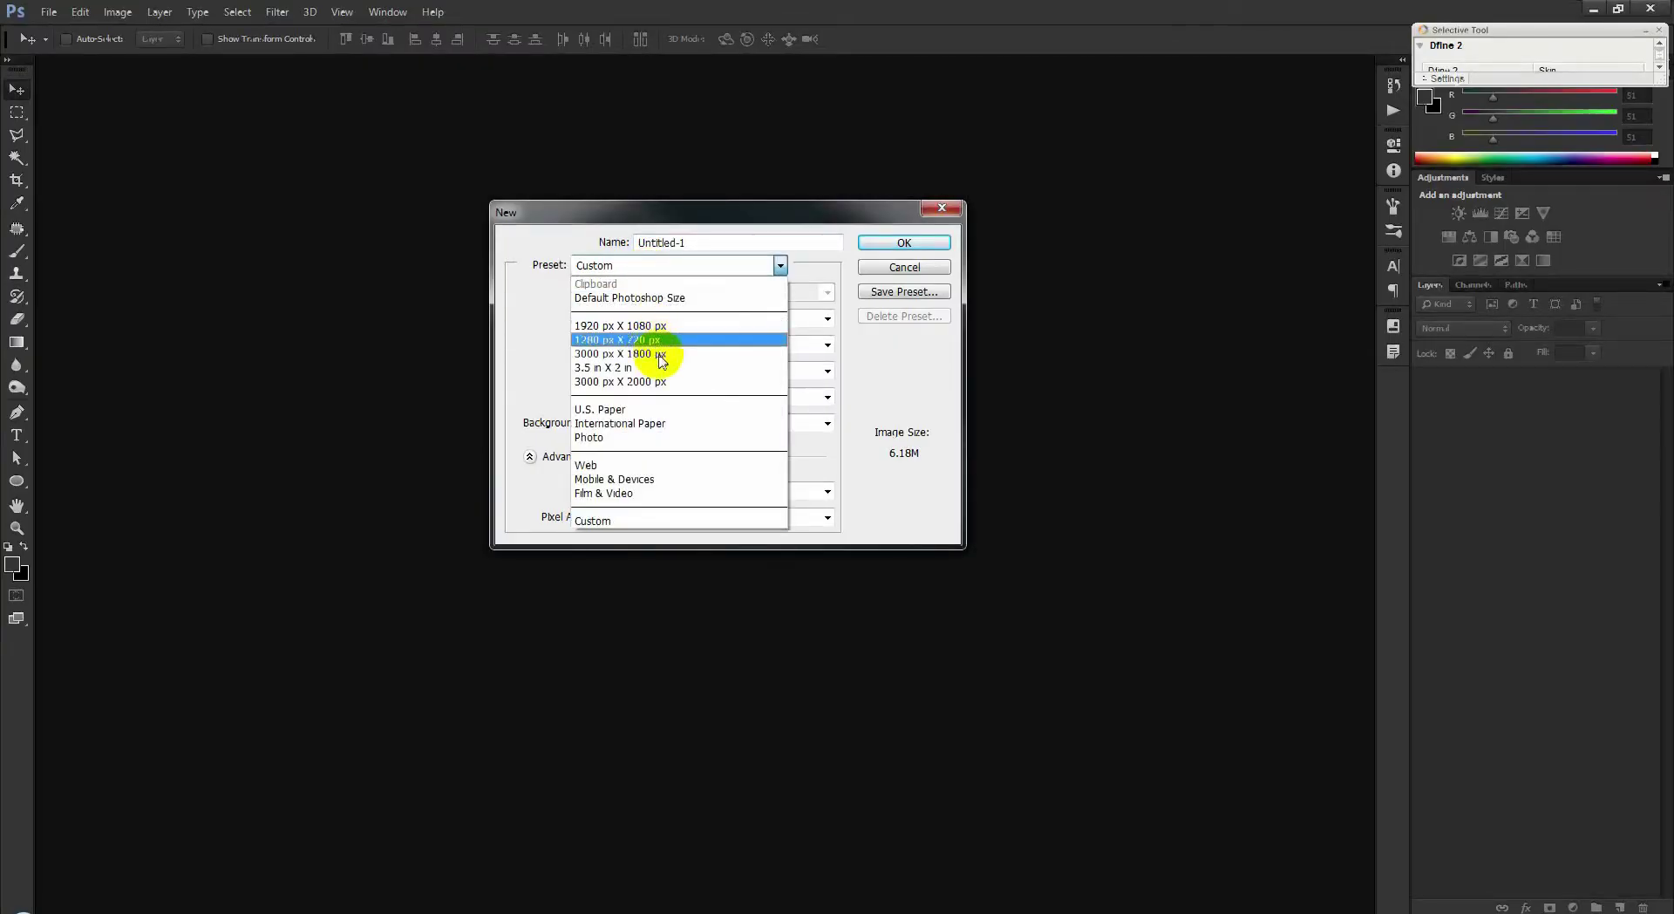
{"action": "left_click", "coordinate": [663, 340]}
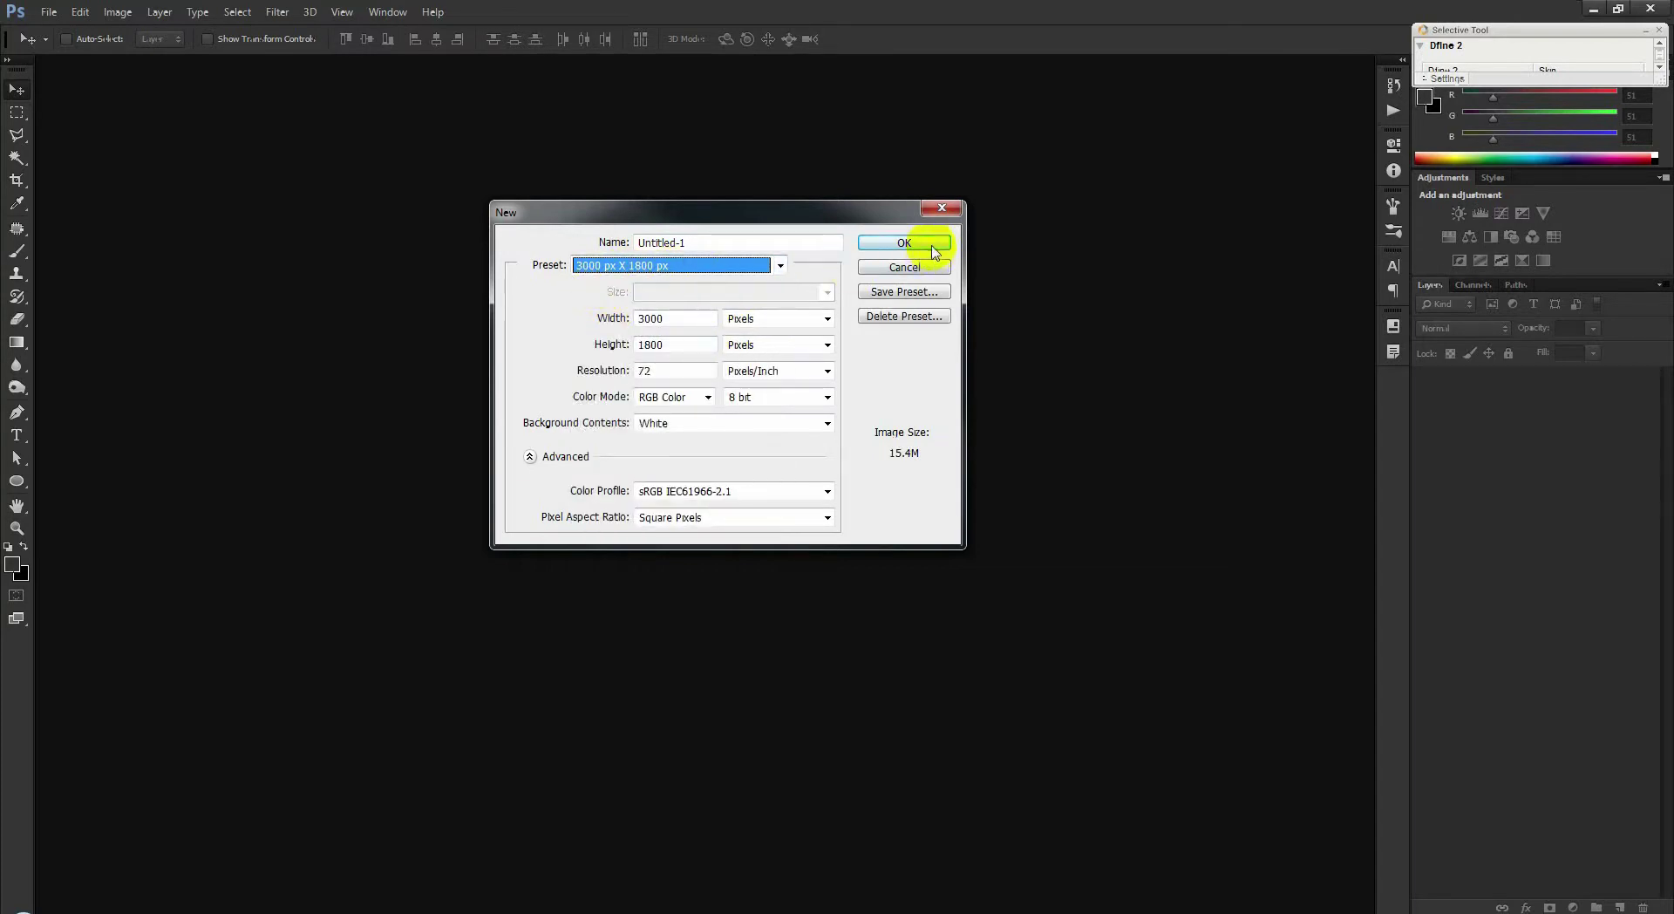
{"action": "left_click", "coordinate": [927, 244]}
{"action": "key", "text": "ctrl+minus"}
{"action": "key", "text": "ctrl+0"}
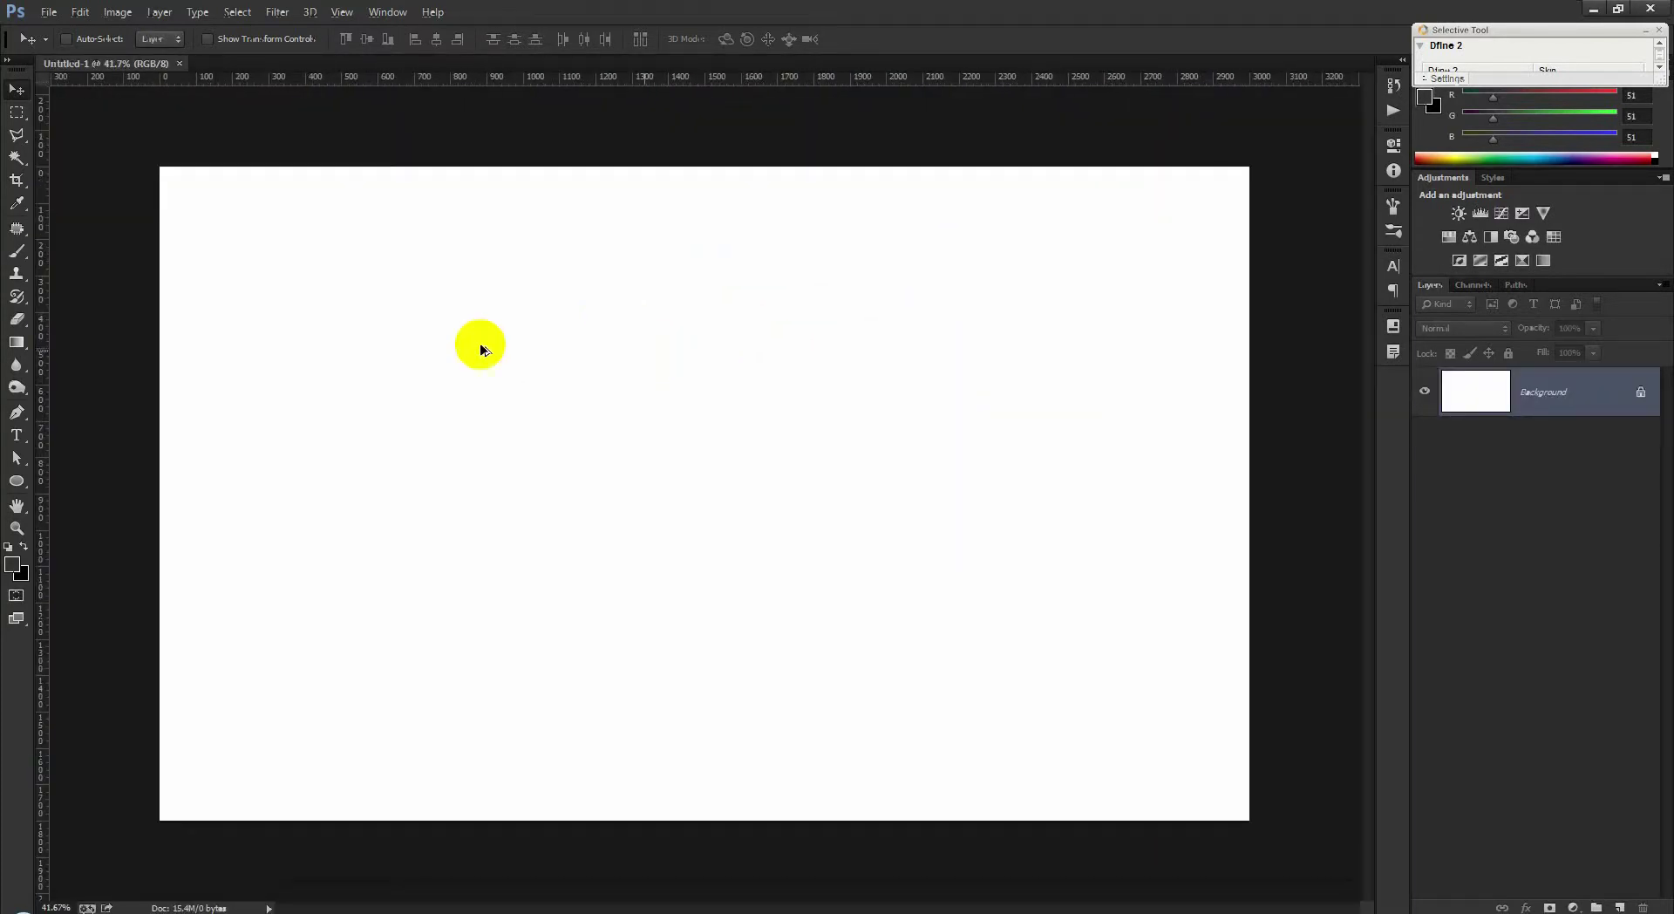
Step: Add a dark grey (#3e3e3e) Solid Color fill layer
{"action": "left_click", "coordinate": [1595, 907]}
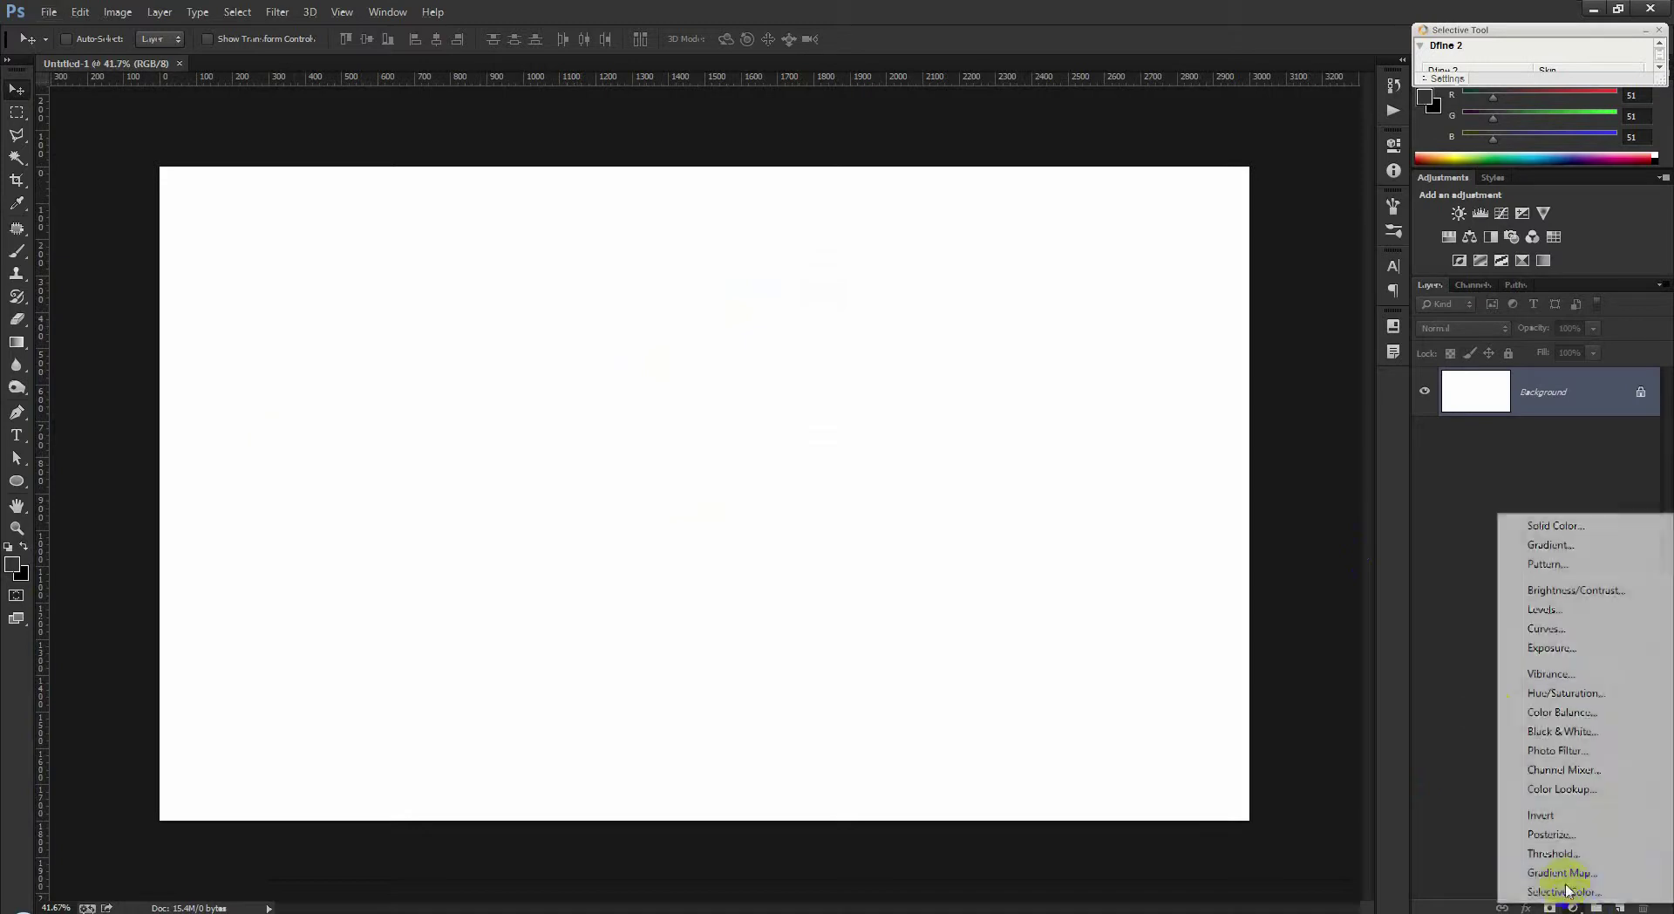
{"action": "left_click", "coordinate": [1530, 530]}
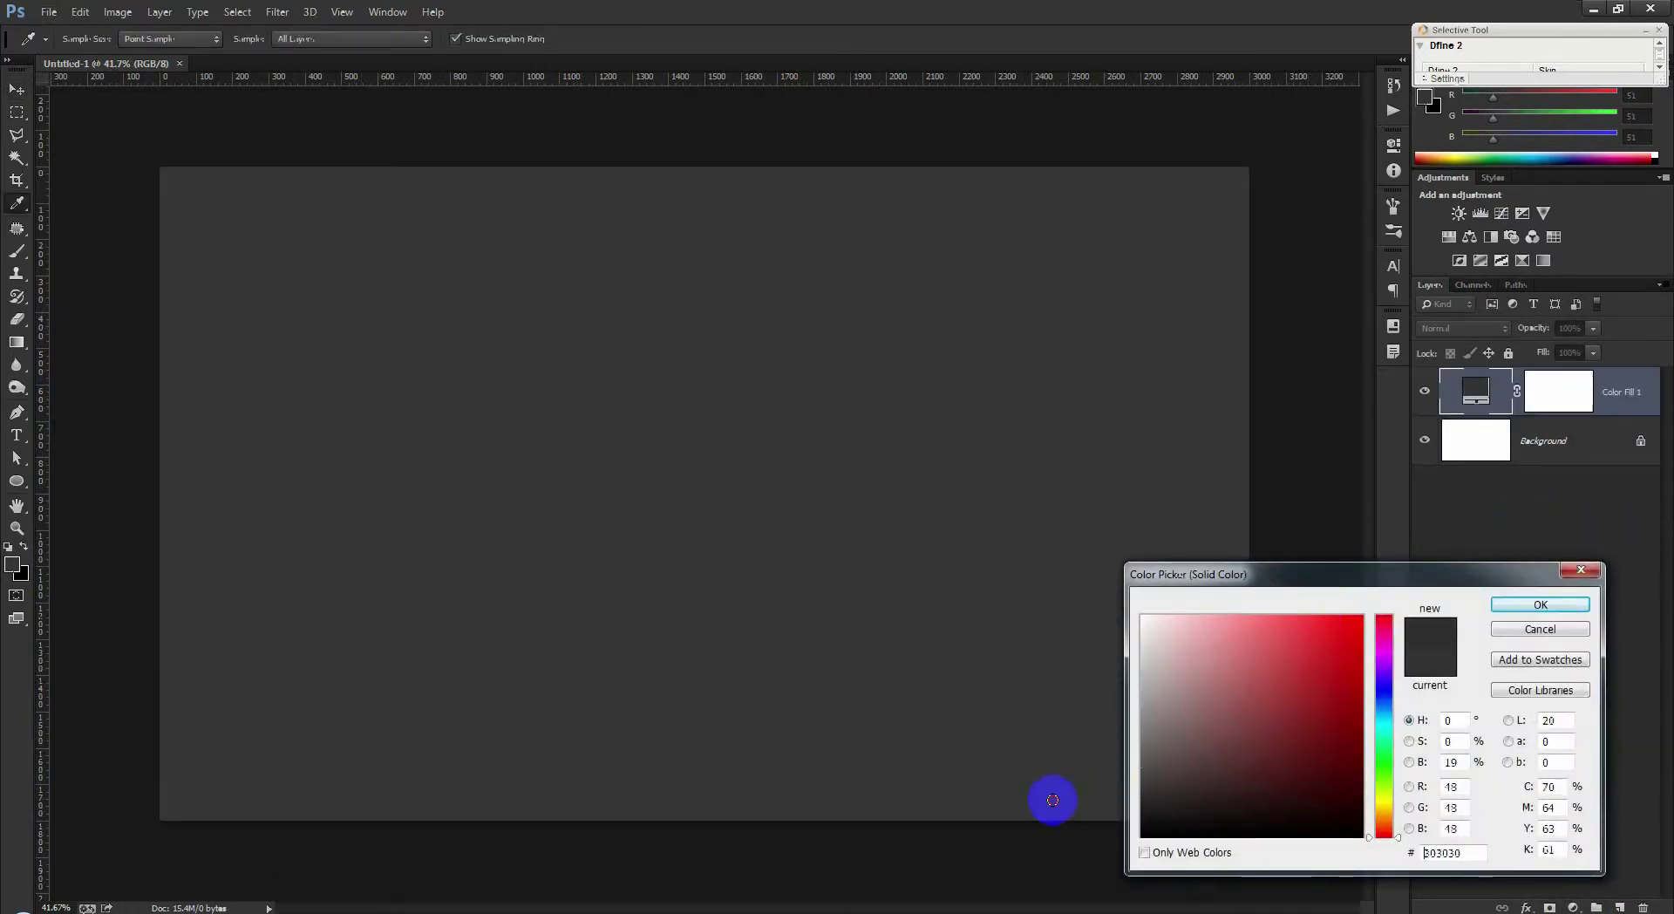
{"action": "type", "text": "5d5d5d"}
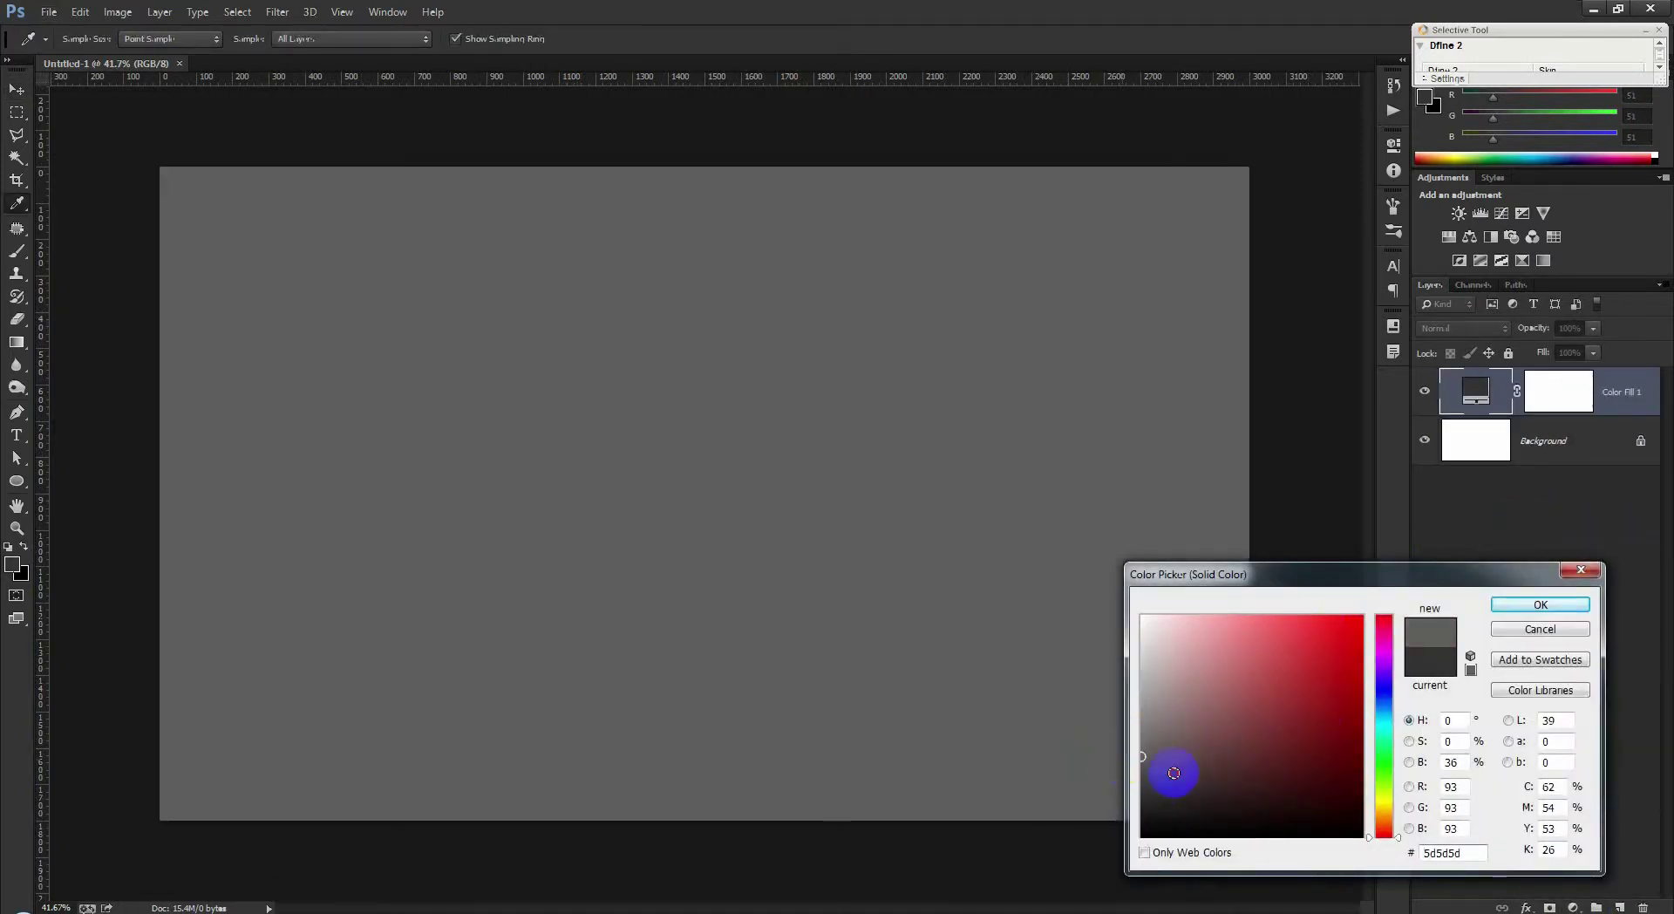
{"action": "left_click", "coordinate": [1173, 773]}
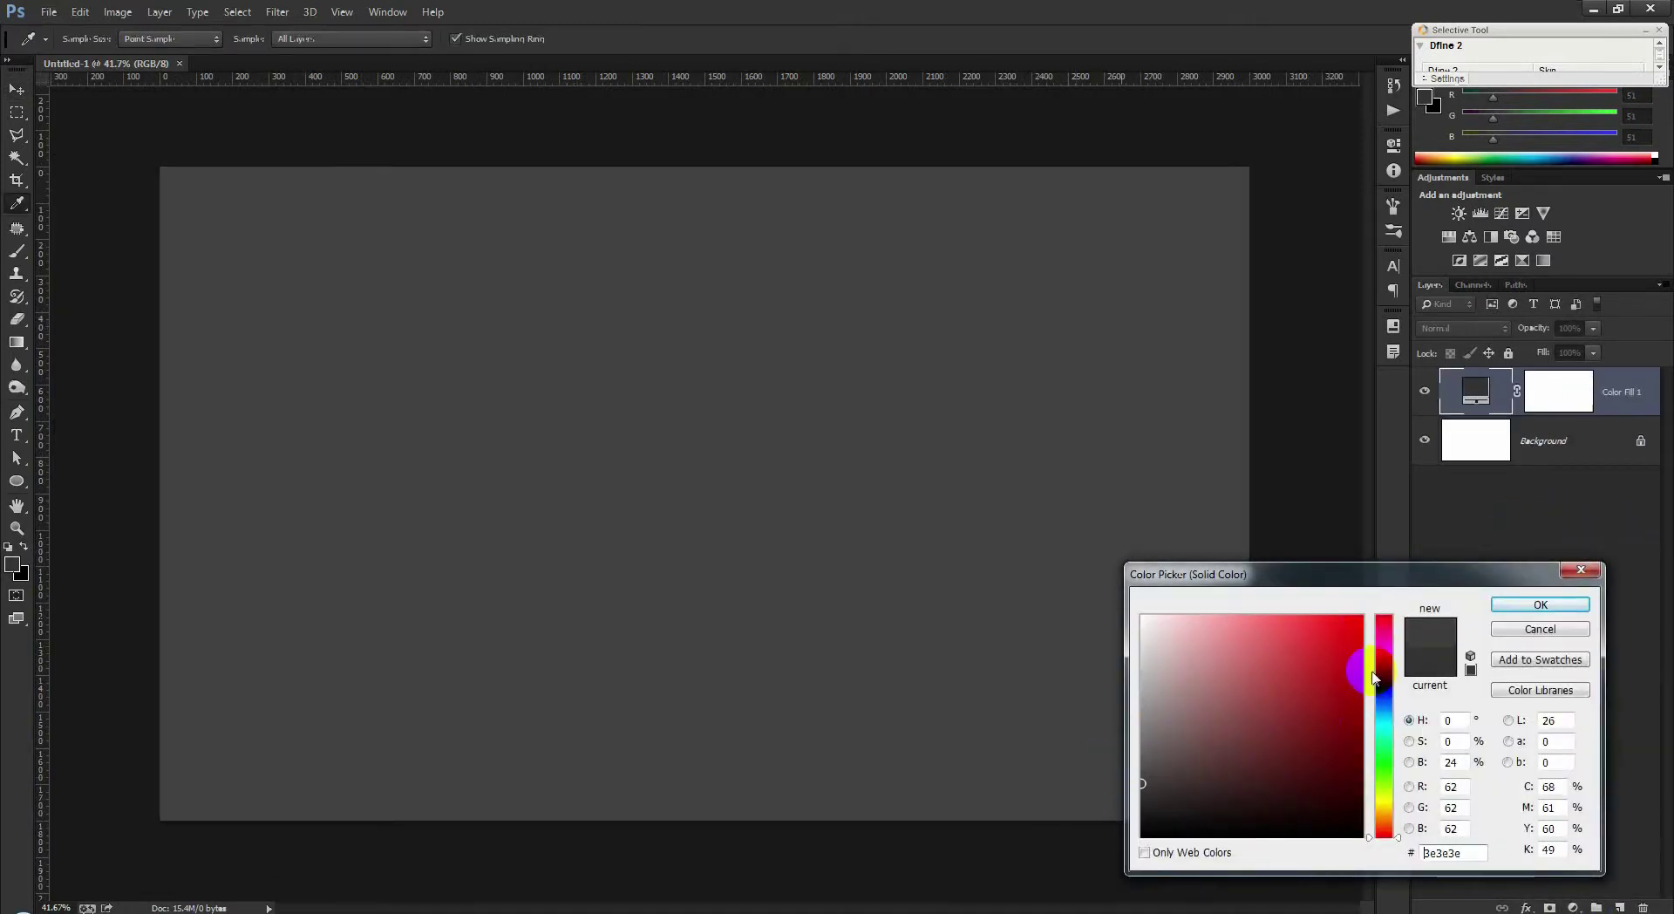
{"action": "left_click", "coordinate": [1541, 604]}
{"action": "key", "text": "v"}
{"action": "scroll", "coordinate": [720, 532], "scroll_direction": "up", "scroll_amount": 1}
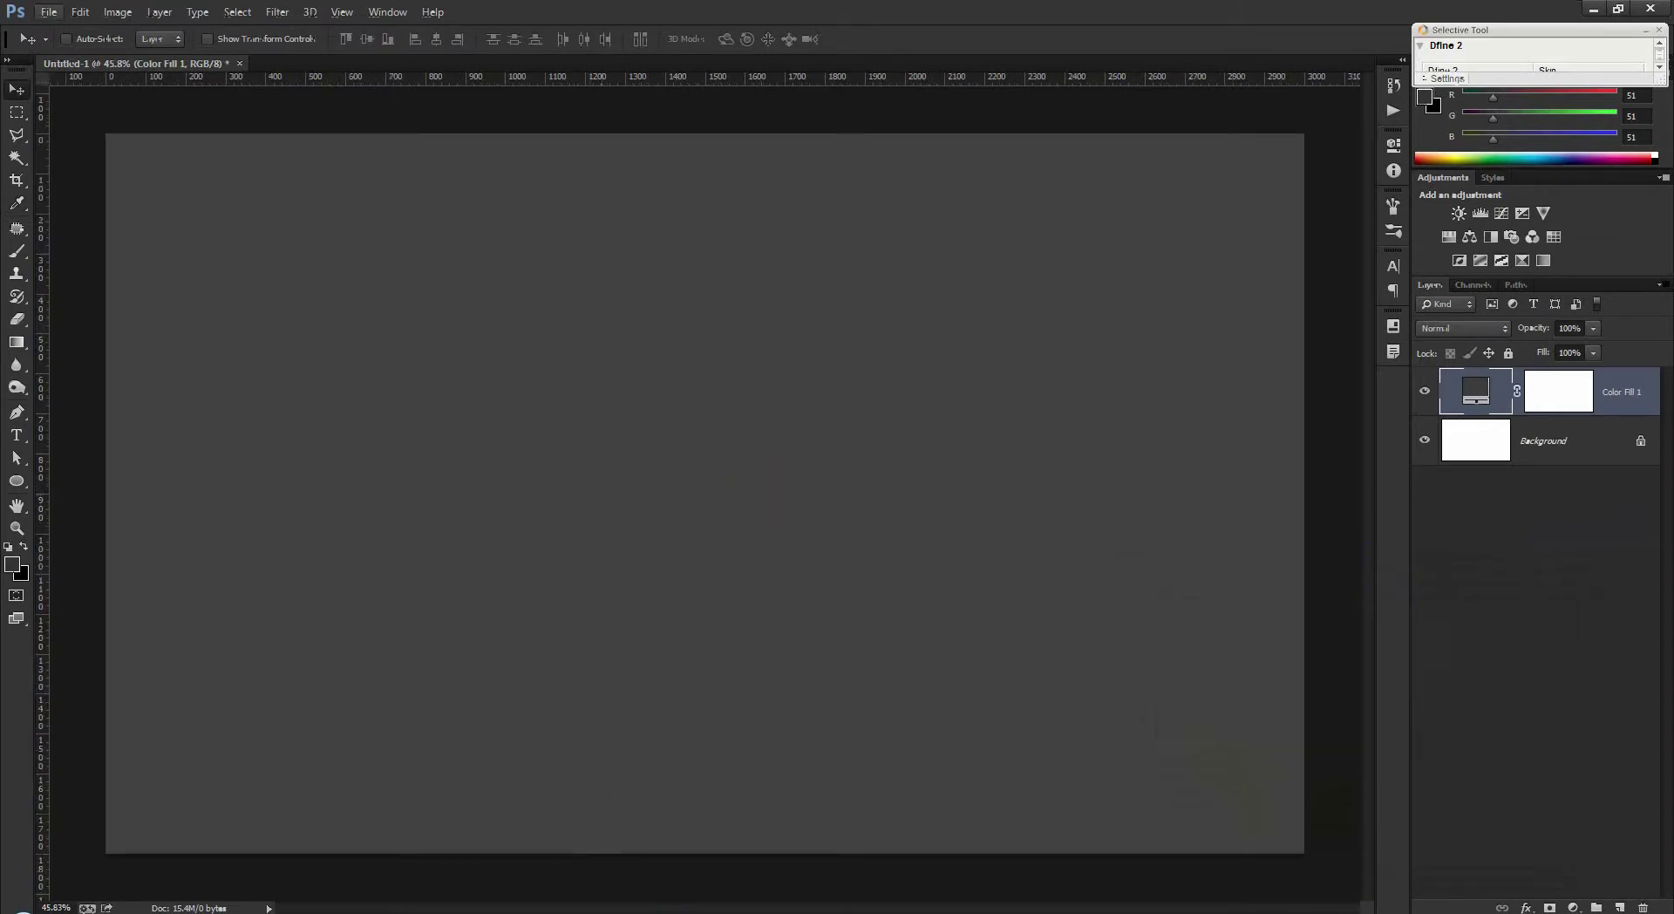
Step: Place the cobblestone road photo, enlarge it, tilt it about -2.36°, and nudge it down
{"action": "left_click", "coordinate": [601, 838]}
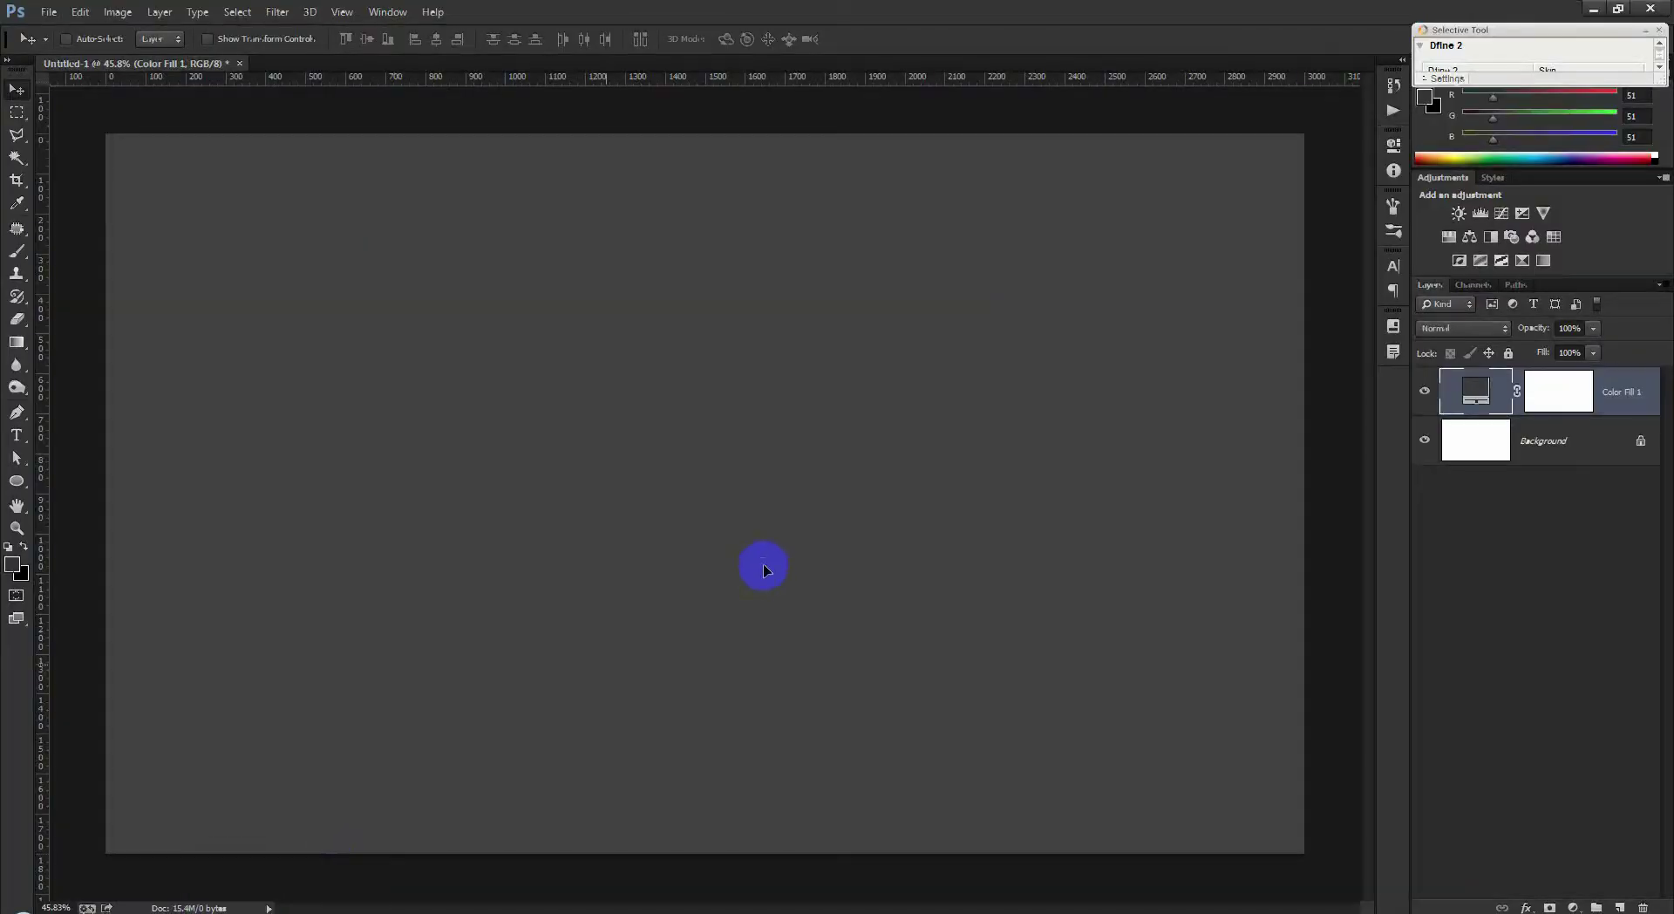
{"action": "left_click_drag", "start_coordinate": [225, 907], "coordinate": [785, 562]}
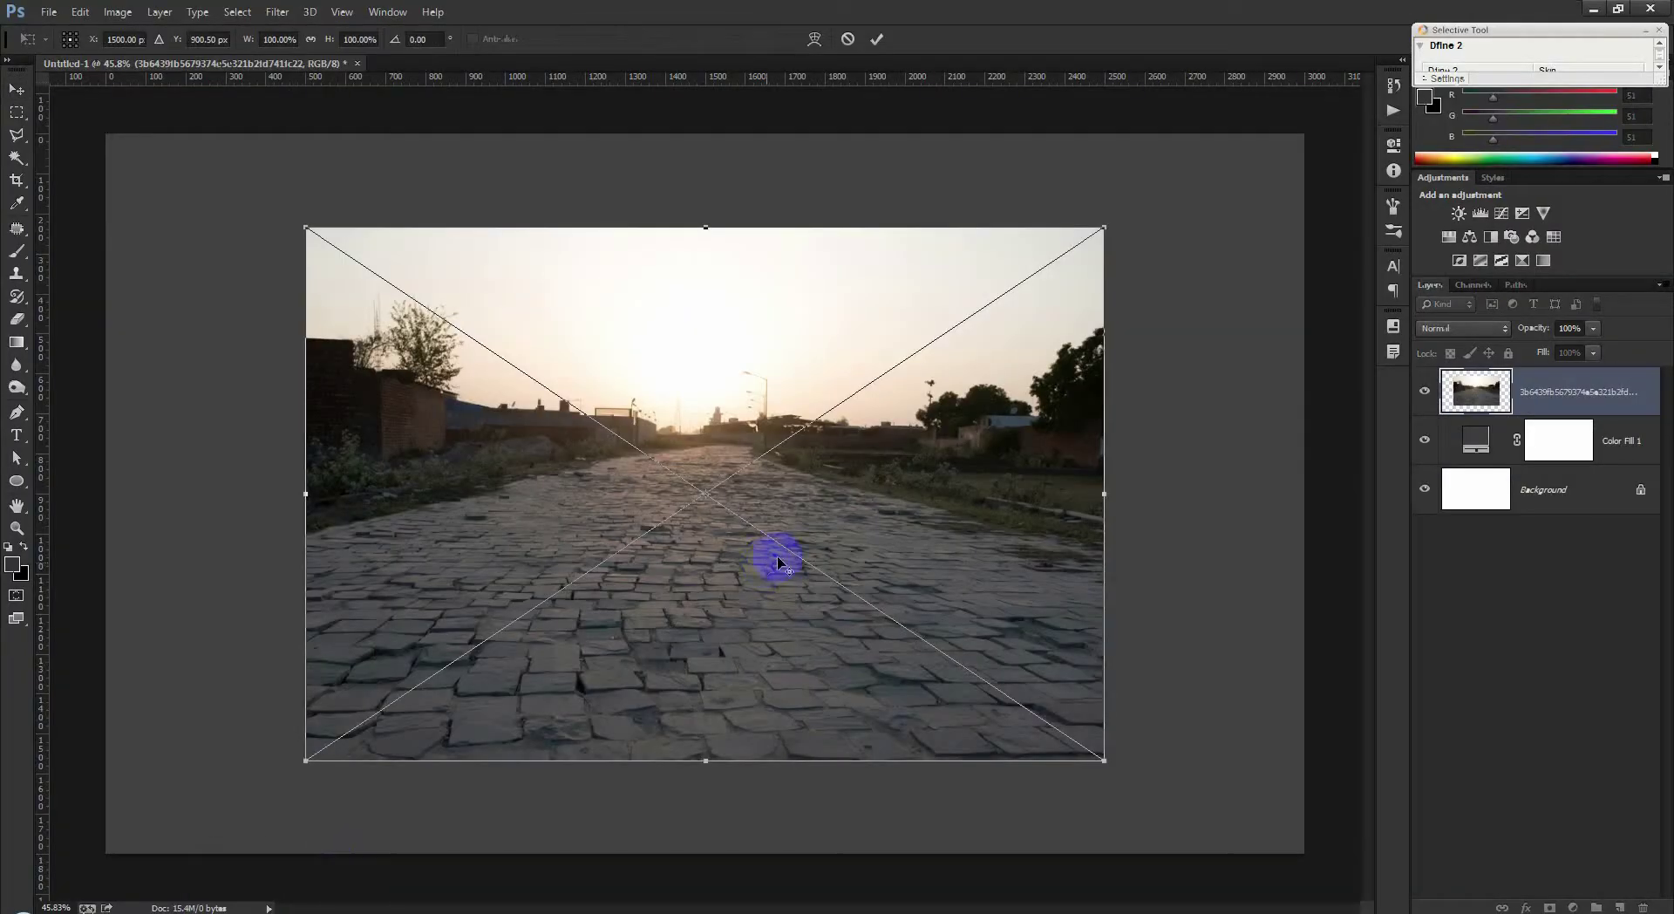
{"action": "left_click_drag", "start_coordinate": [1005, 693], "coordinate": [1120, 760]}
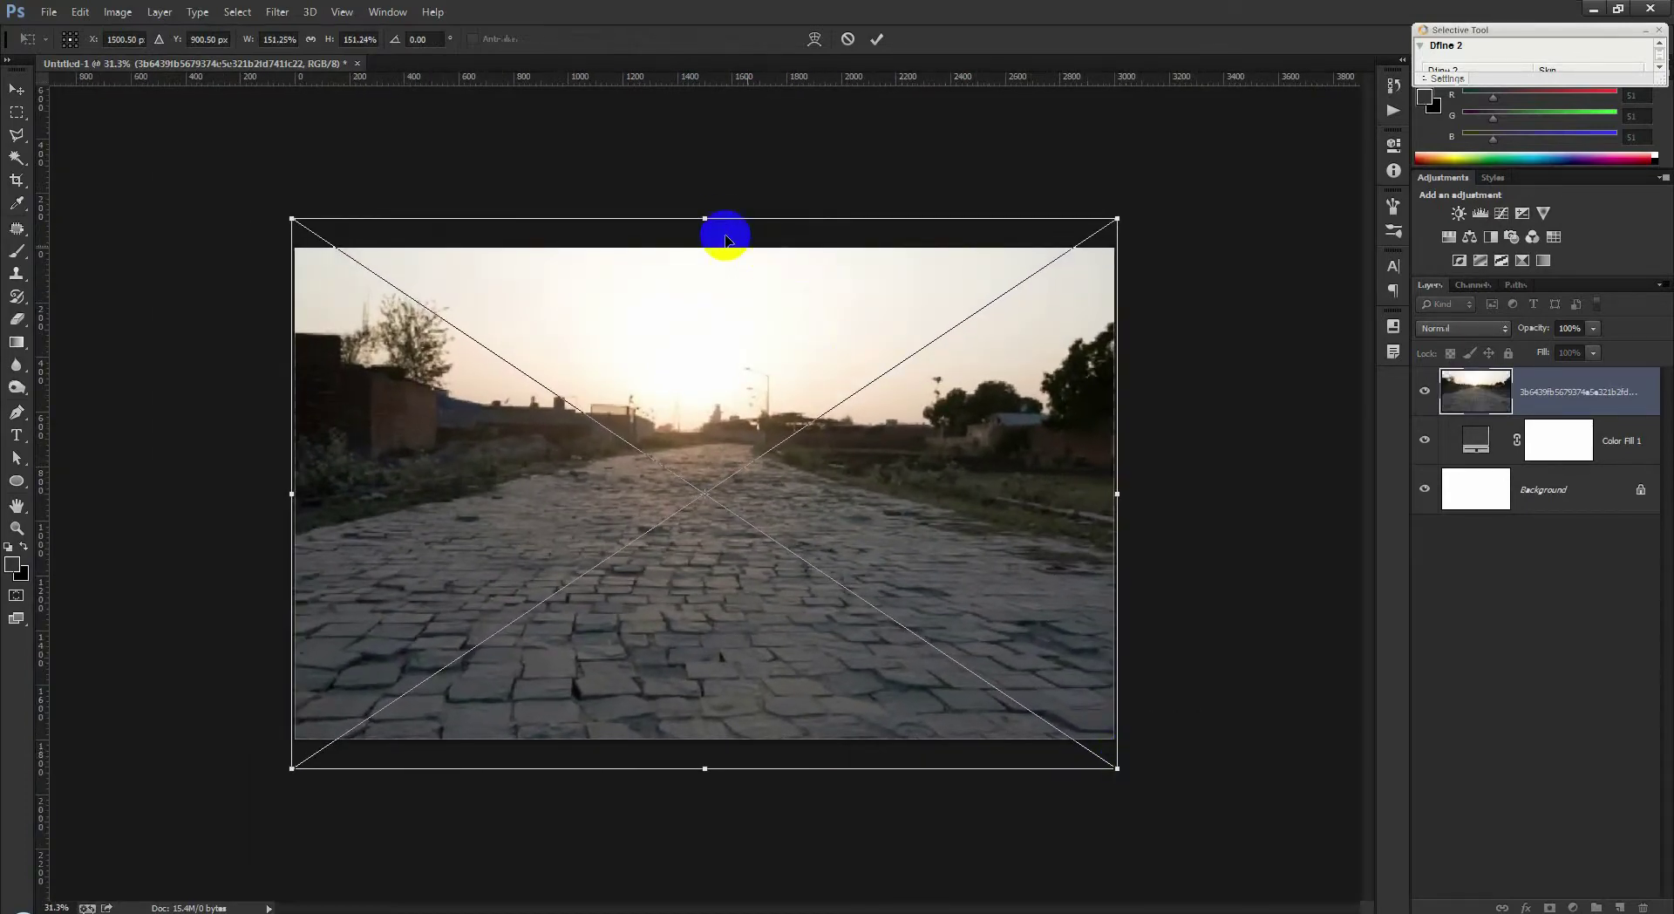
{"action": "left_click_drag", "start_coordinate": [711, 219], "coordinate": [705, 322]}
{"action": "left_click_drag", "start_coordinate": [1179, 625], "coordinate": [1196, 621]}
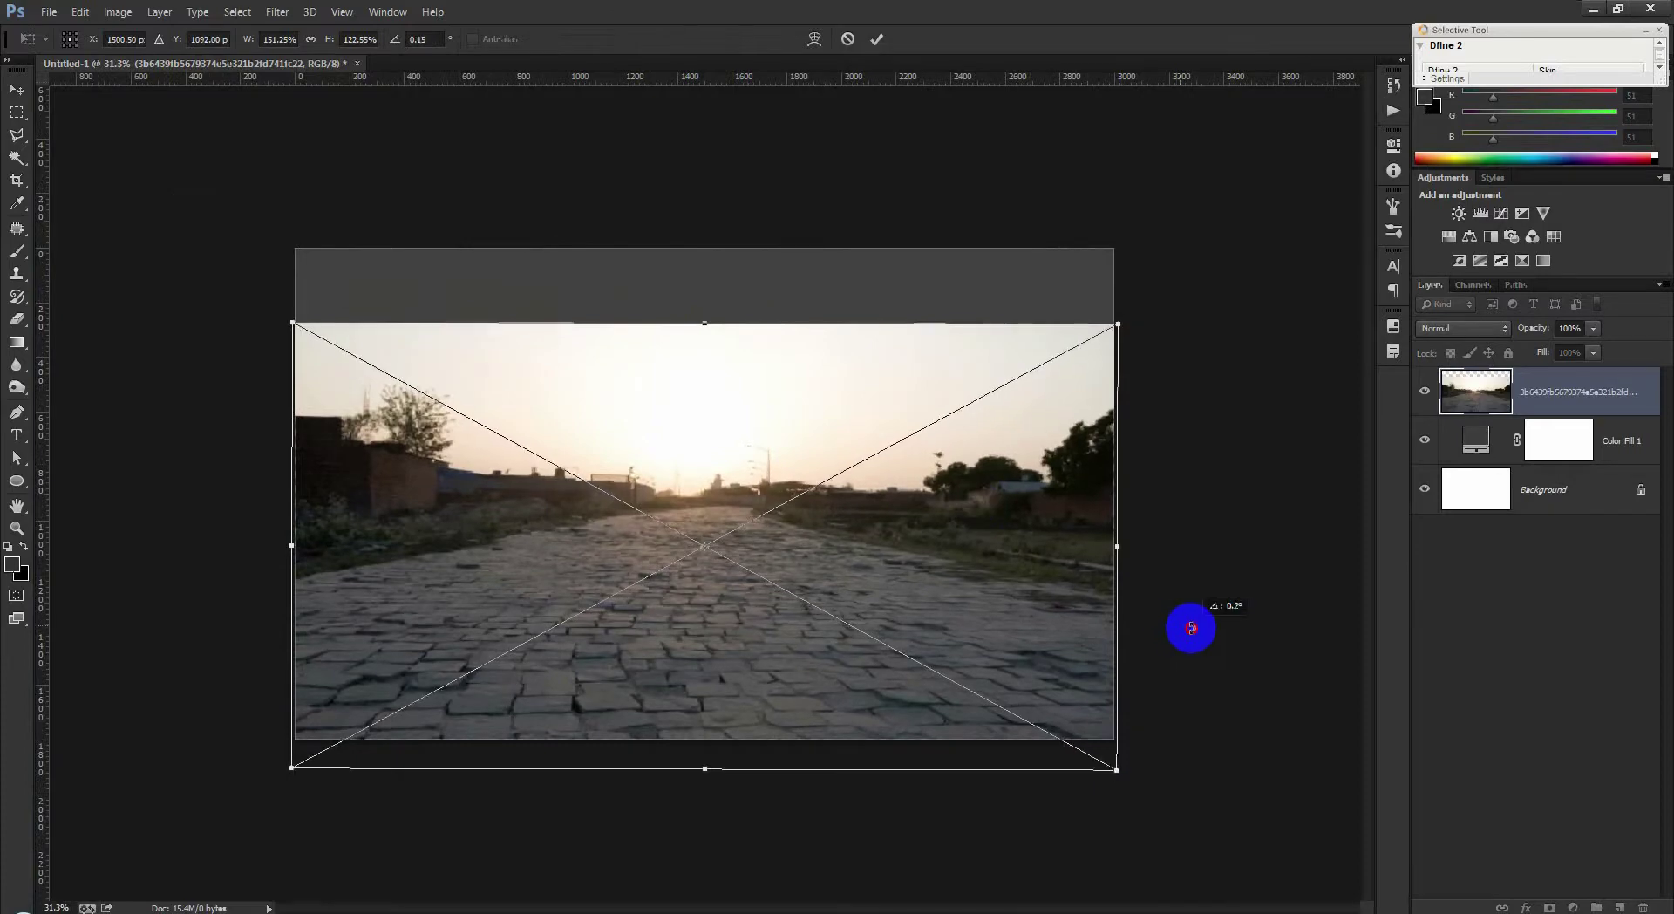
{"action": "mouse_move", "coordinate": [1119, 764]}
{"action": "left_mouse_down"}
{"action": "mouse_move", "coordinate": [1147, 770]}
{"action": "mouse_move", "coordinate": [1218, 732]}
{"action": "left_mouse_up"}
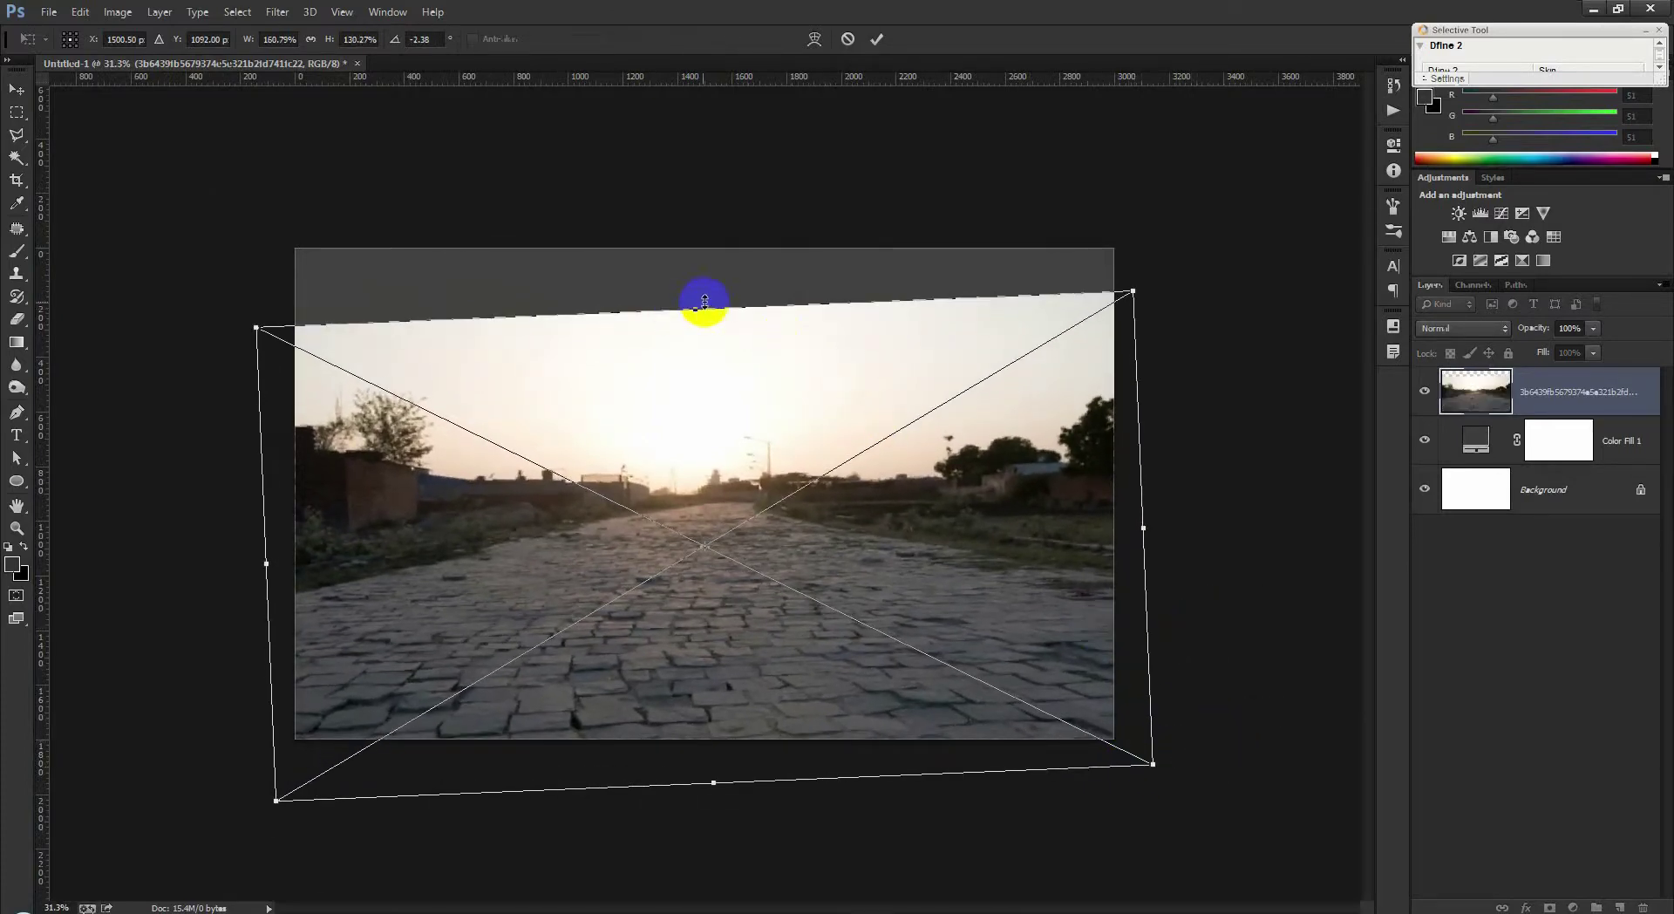
{"action": "left_click_drag", "start_coordinate": [706, 296], "coordinate": [708, 328]}
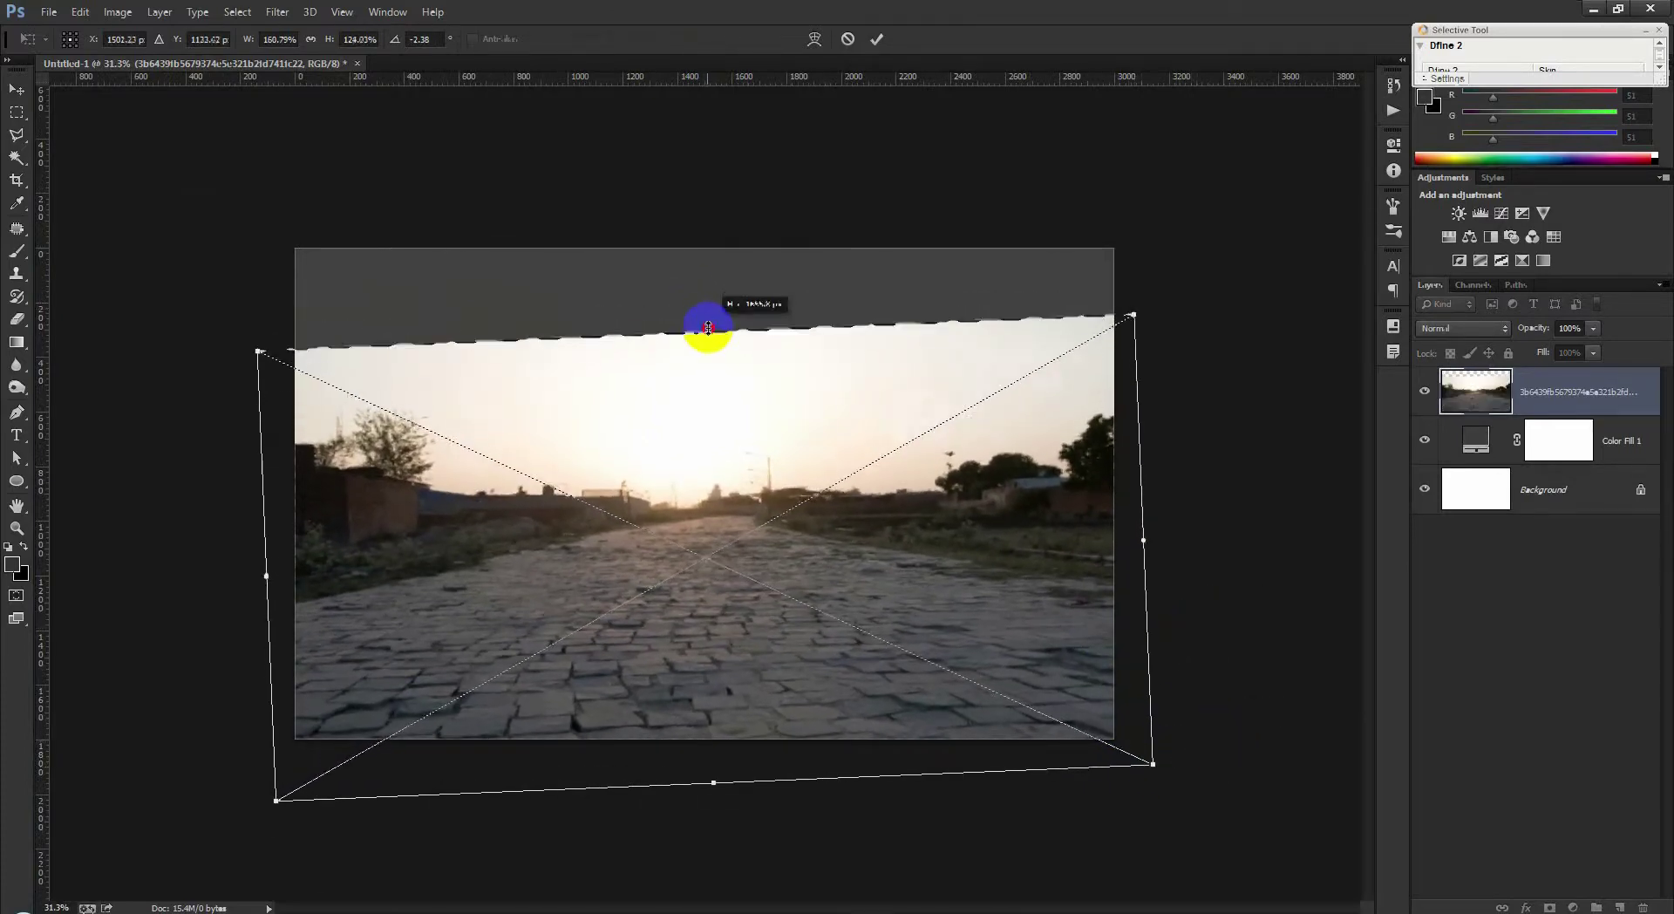
{"action": "left_click", "coordinate": [876, 40]}
{"action": "scroll", "coordinate": [710, 597], "scroll_direction": "up", "scroll_amount": 2}
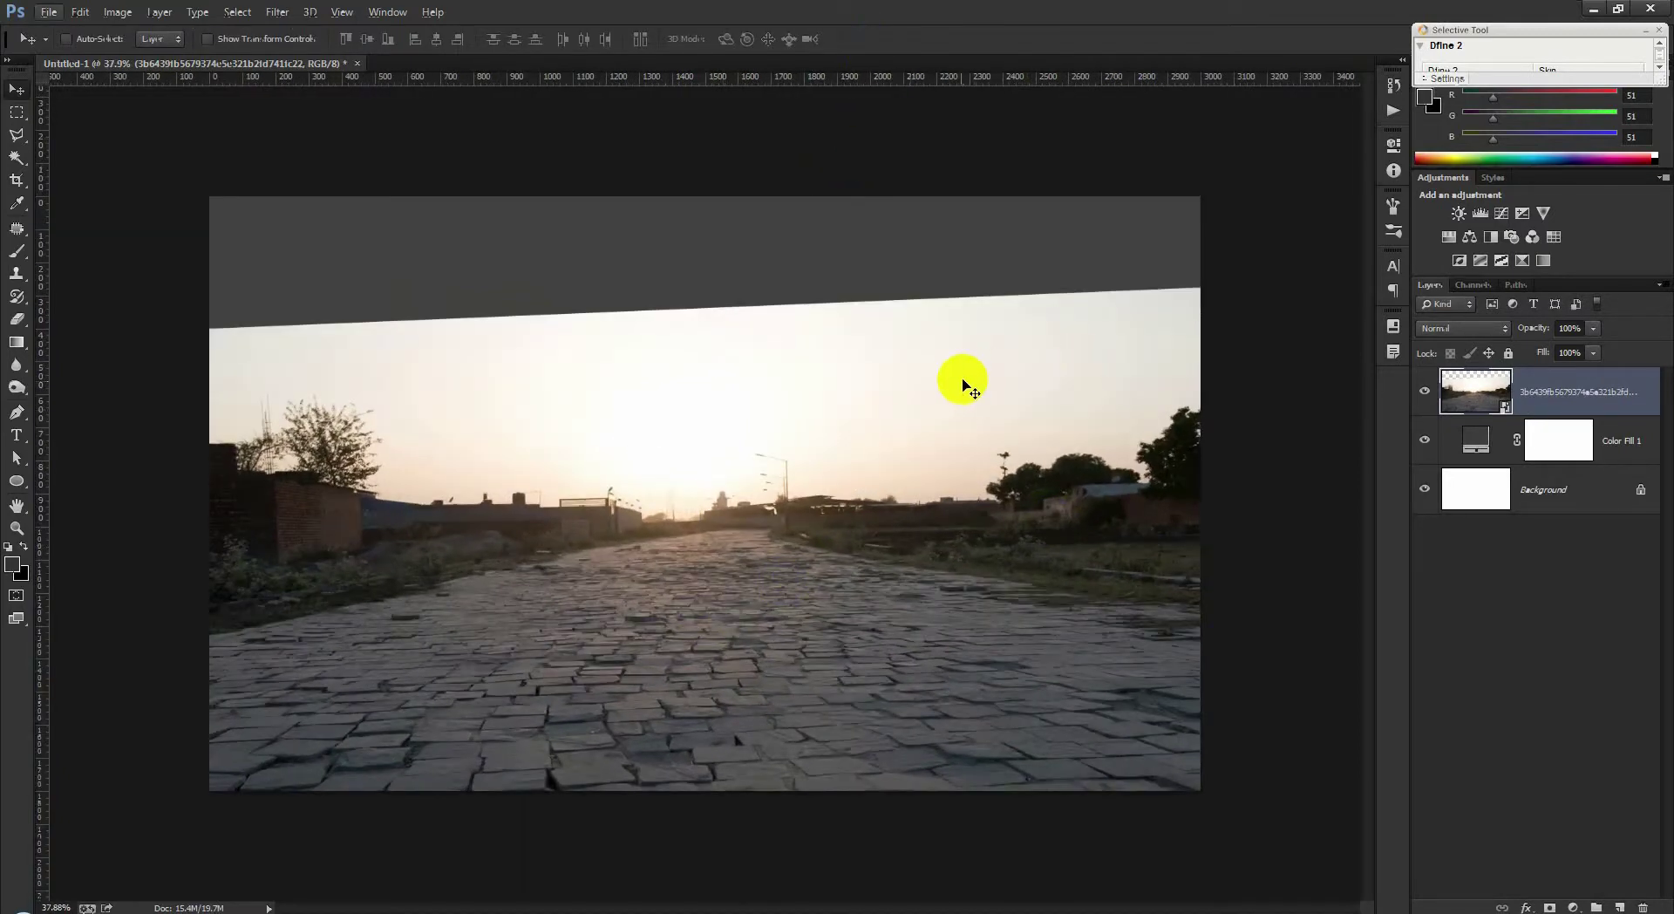
{"action": "left_click_drag", "start_coordinate": [608, 639], "coordinate": [609, 649]}
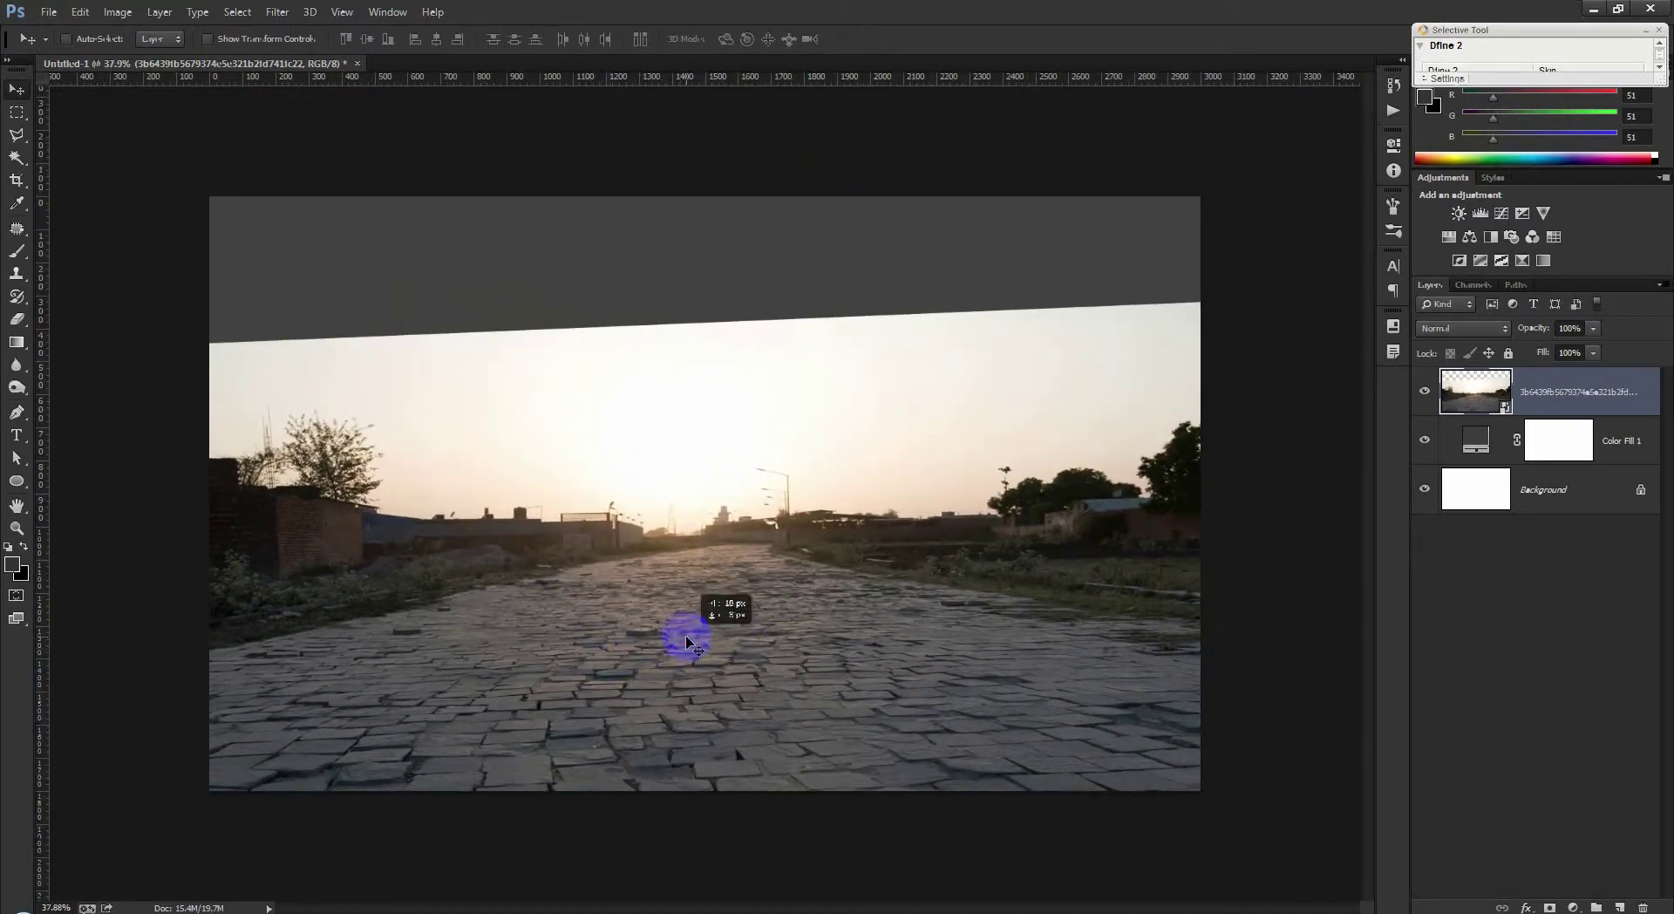
Step: Add a layer mask to the road photo, test black-to-white gradients, then undo to a clear mask
{"action": "left_click", "coordinate": [1549, 907]}
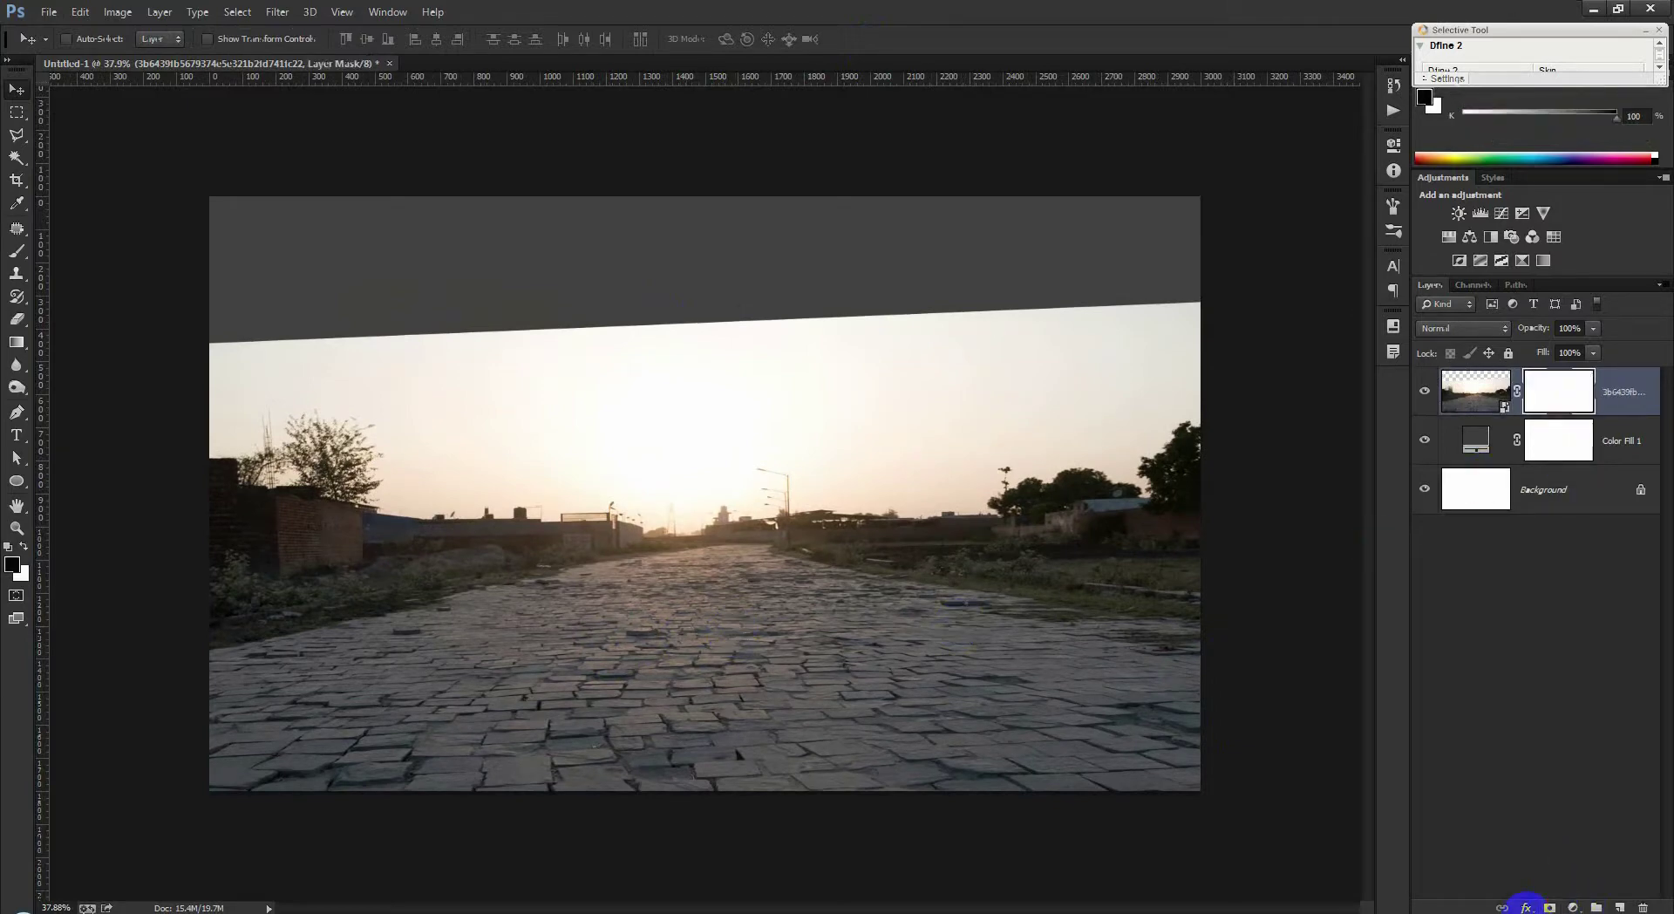
{"action": "left_click_drag", "start_coordinate": [19, 342], "coordinate": [106, 337]}
{"action": "mouse_move", "coordinate": [712, 586]}
{"action": "left_mouse_down"}
{"action": "mouse_move", "coordinate": [665, 344]}
{"action": "mouse_move", "coordinate": [747, 591]}
{"action": "mouse_move", "coordinate": [721, 587]}
{"action": "mouse_move", "coordinate": [226, 76]}
{"action": "left_mouse_up"}
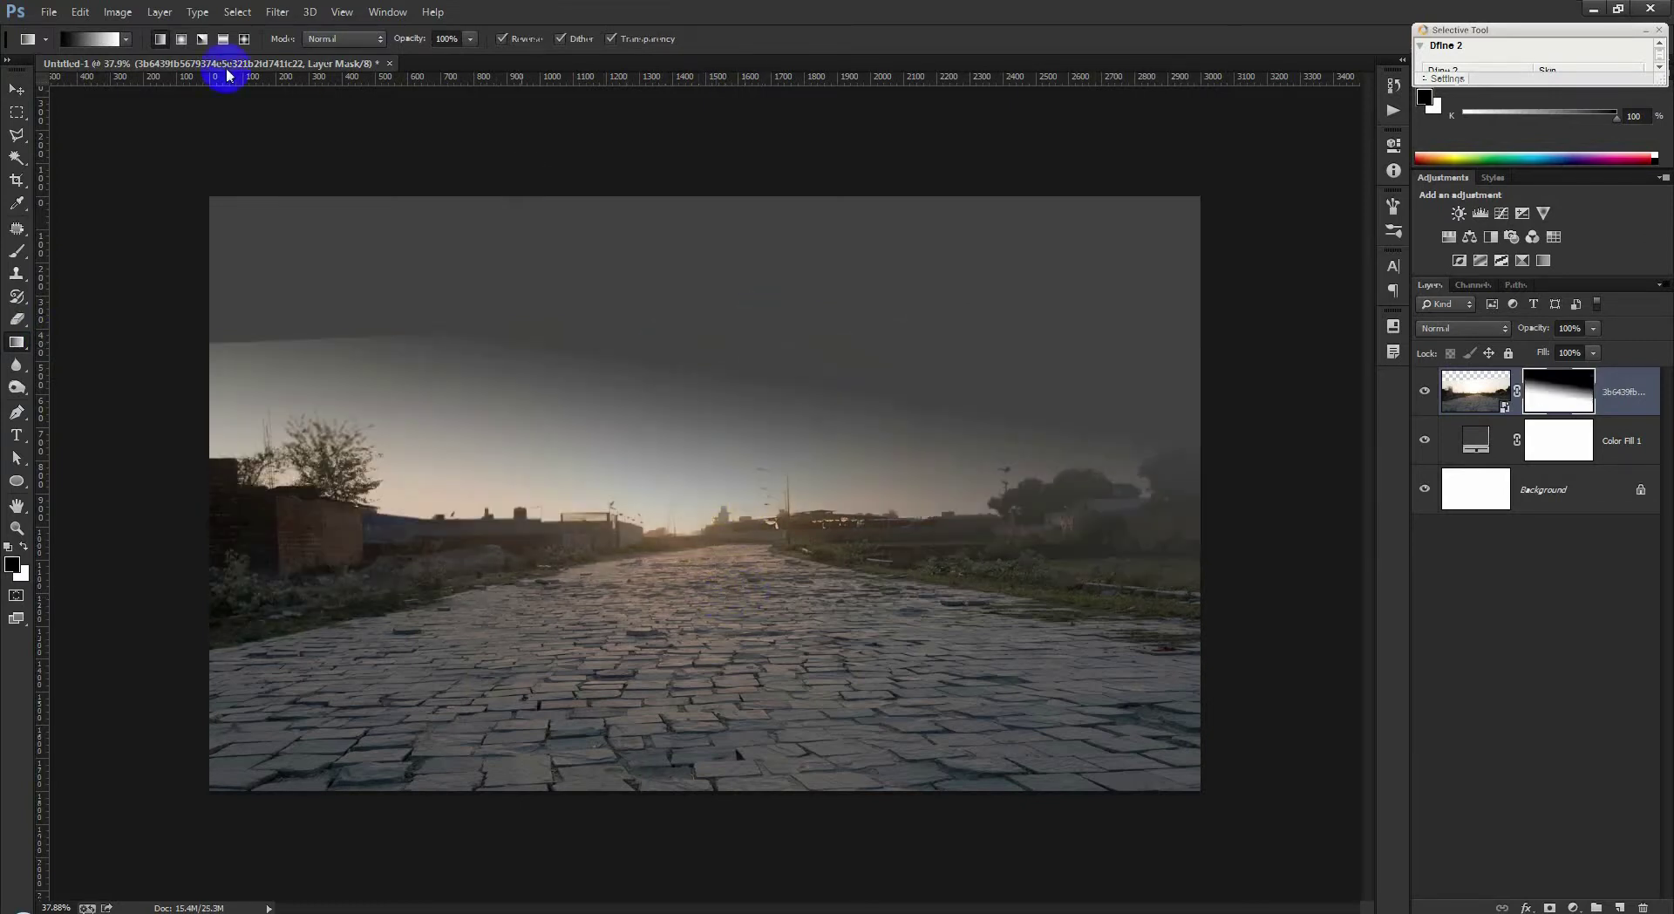
{"action": "left_click", "coordinate": [124, 40]}
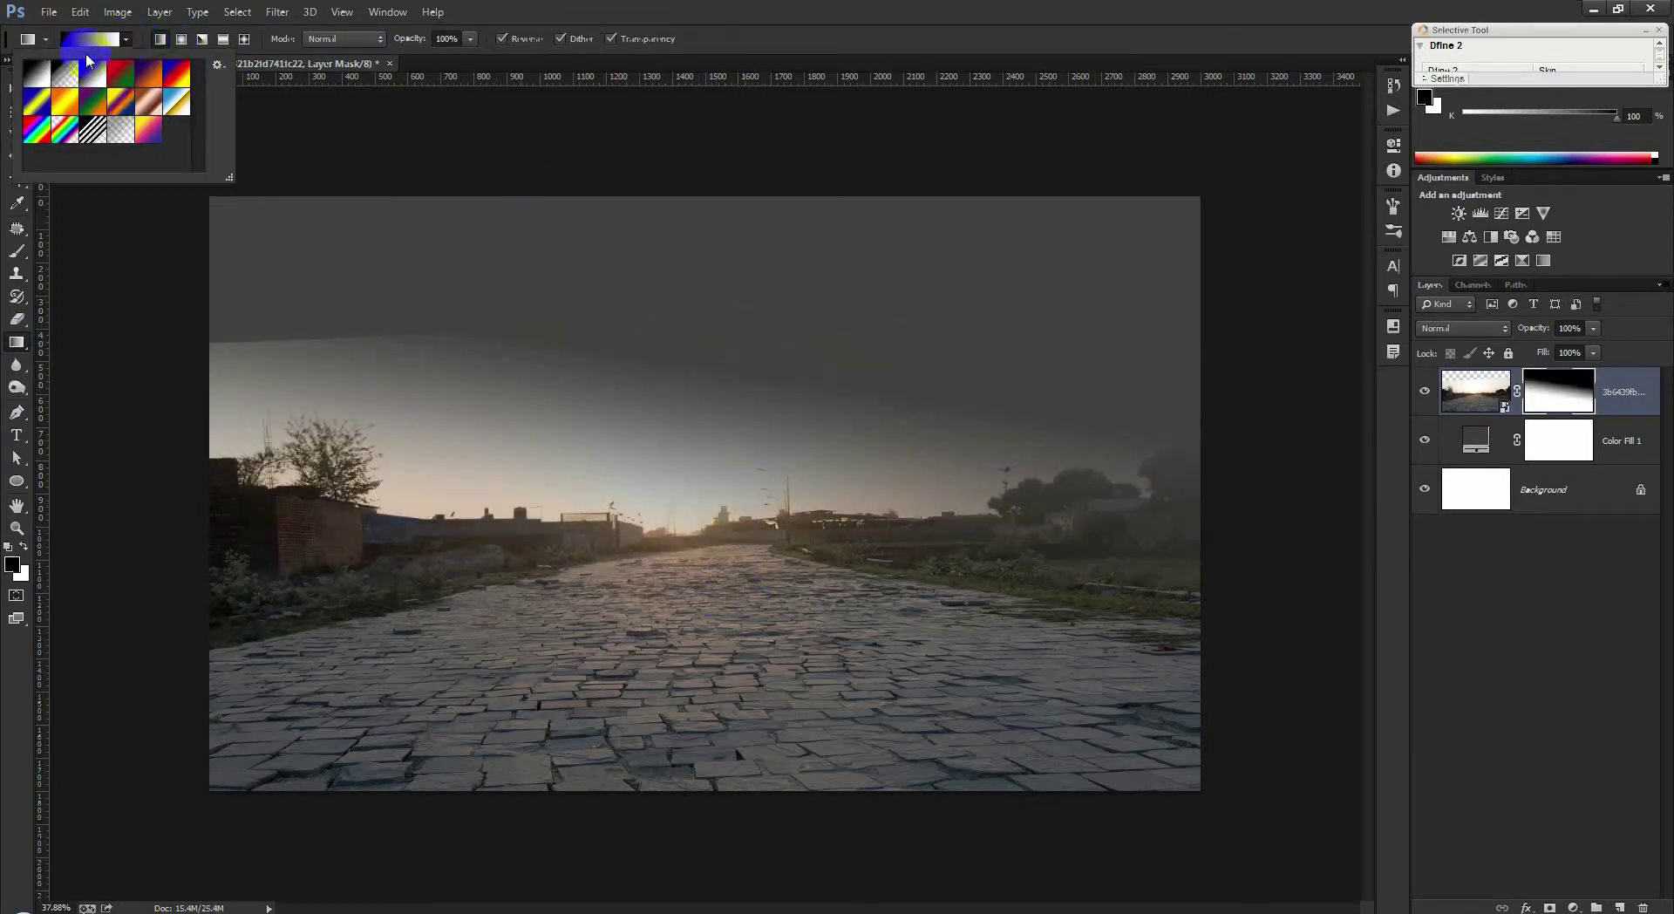
{"action": "double_click", "coordinate": [37, 77]}
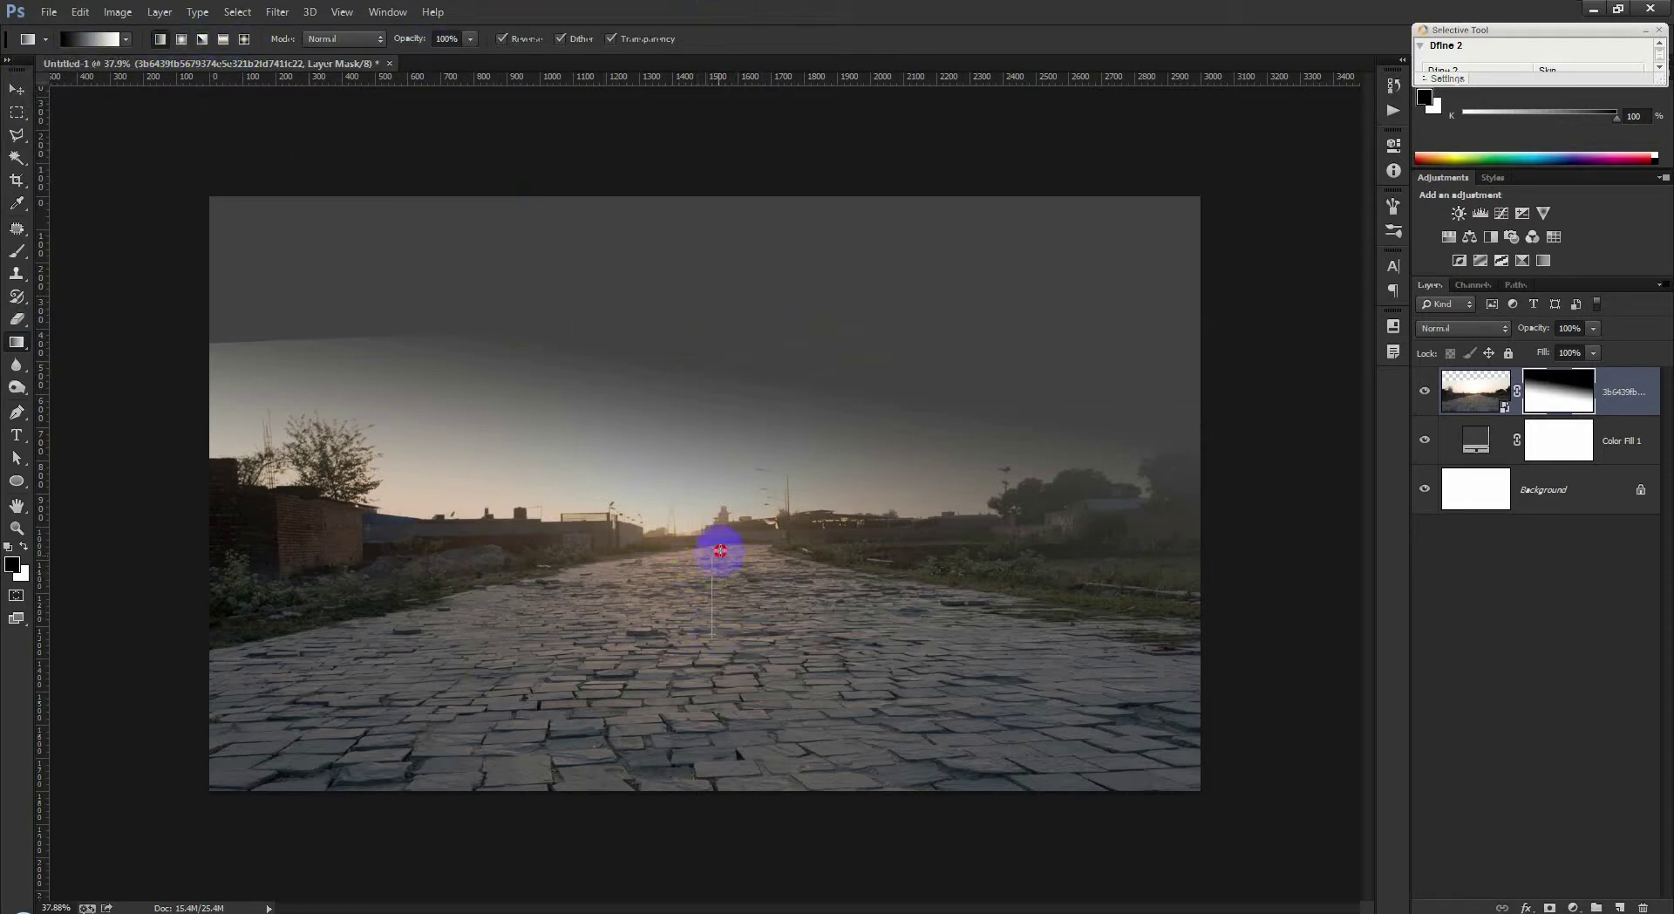
{"action": "left_click_drag", "start_coordinate": [721, 551], "coordinate": [720, 550]}
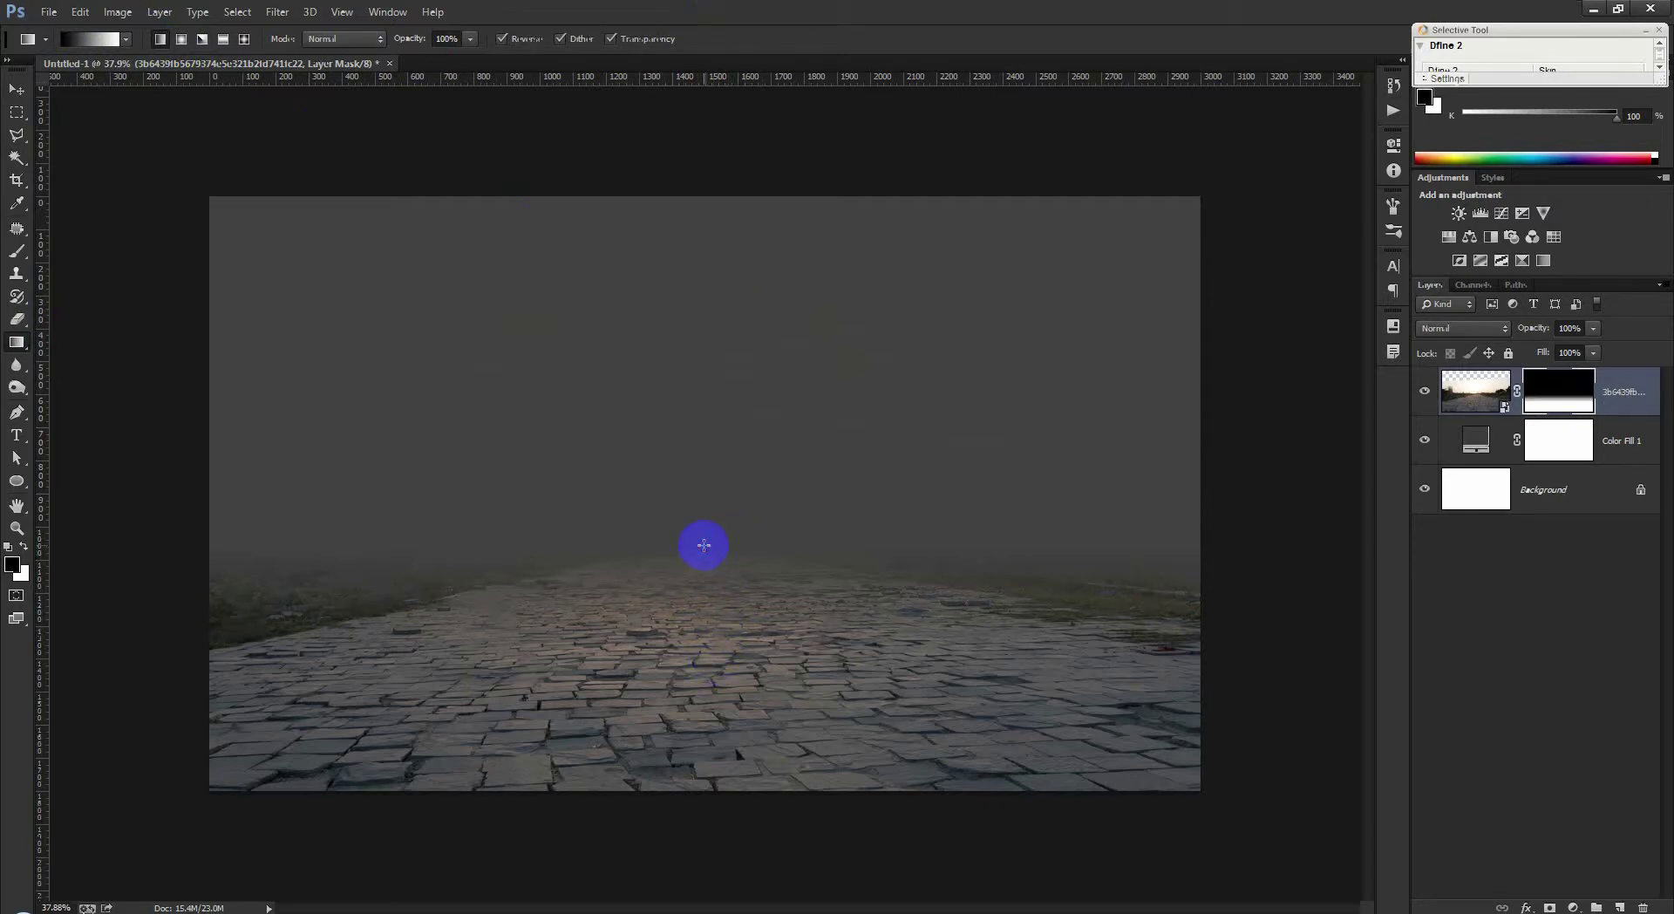
{"action": "left_click", "coordinate": [18, 89]}
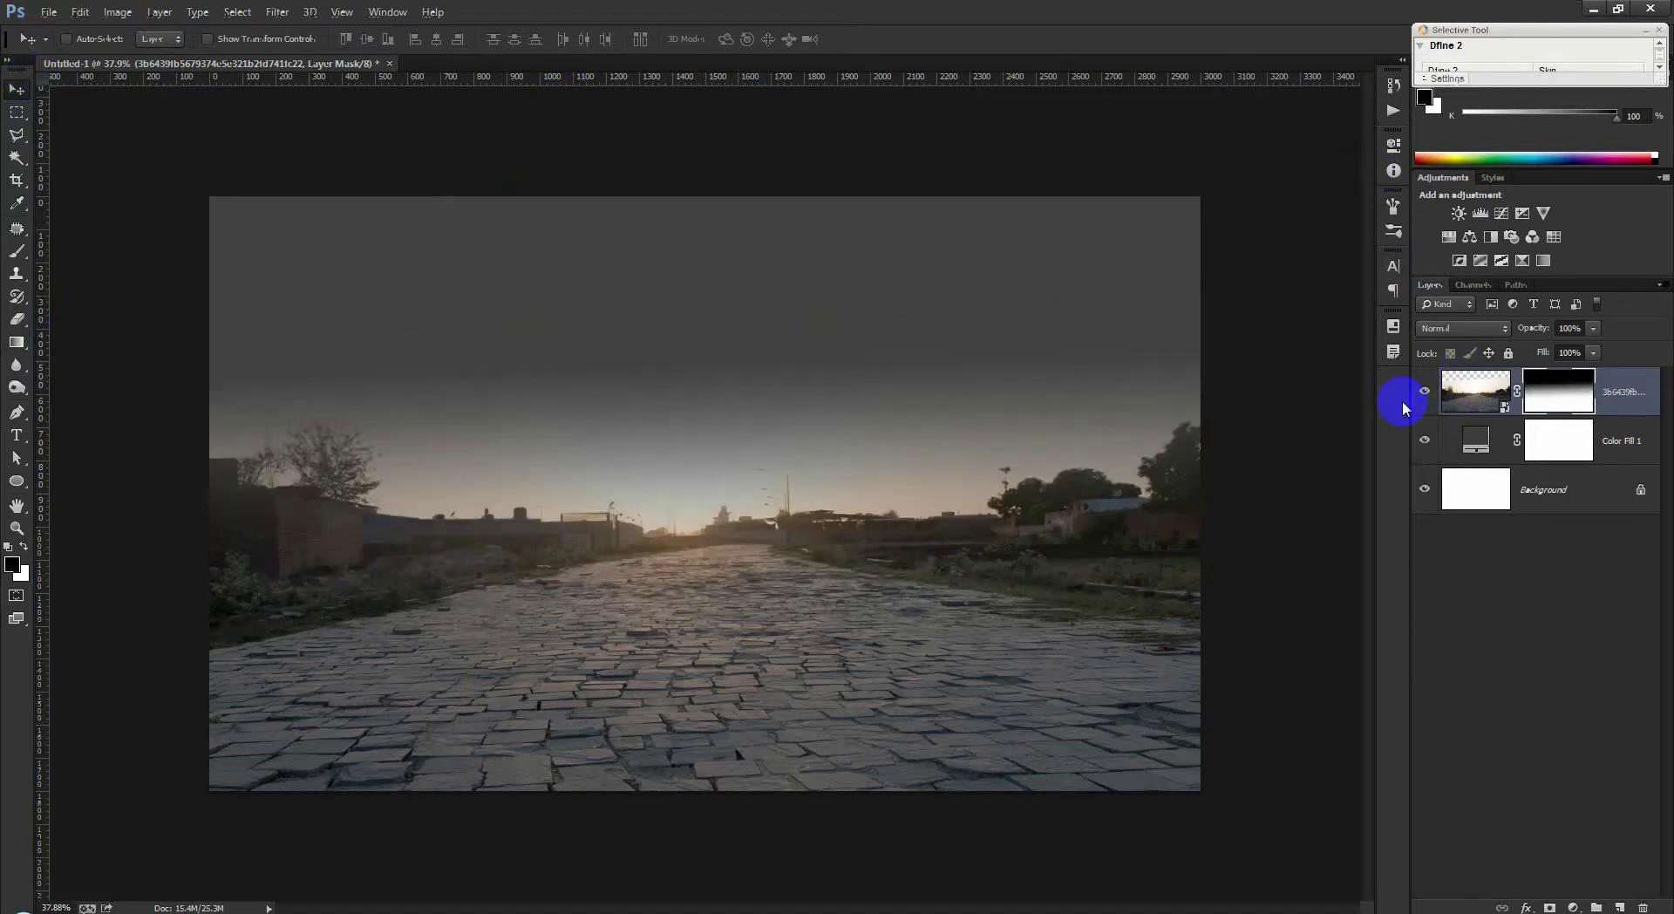
{"action": "key", "text": "ctrl+z"}
Step: Paint the road mask with a soft round 700 px brush to hide the sky and buildings
{"action": "left_click", "coordinate": [17, 251]}
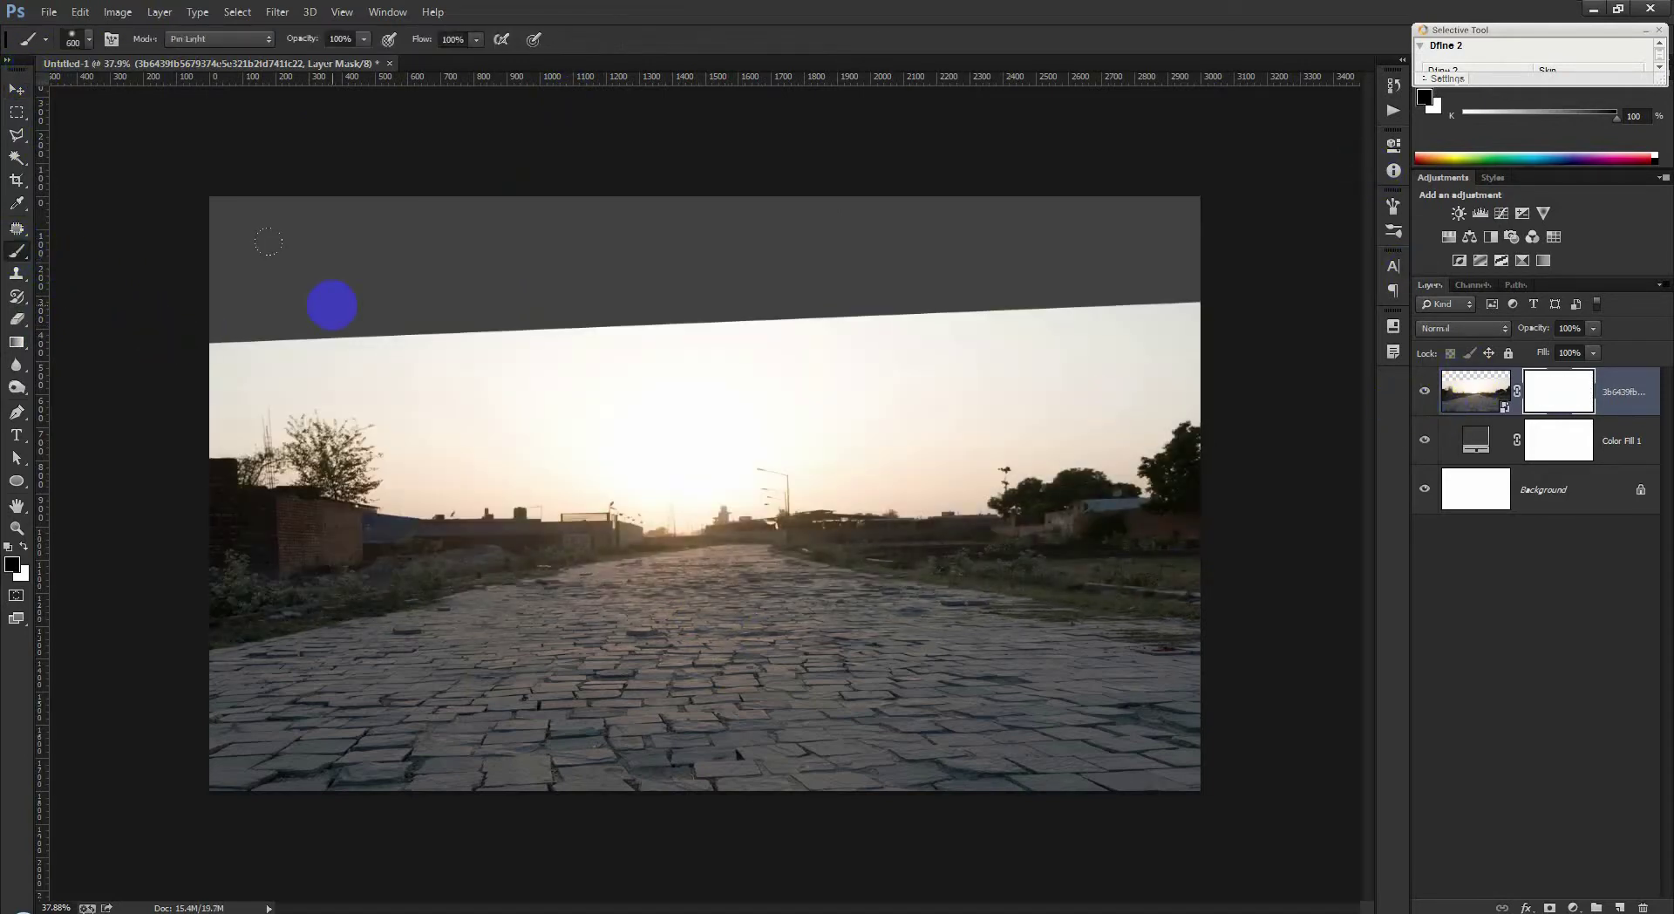
{"action": "right_click", "coordinate": [642, 336]}
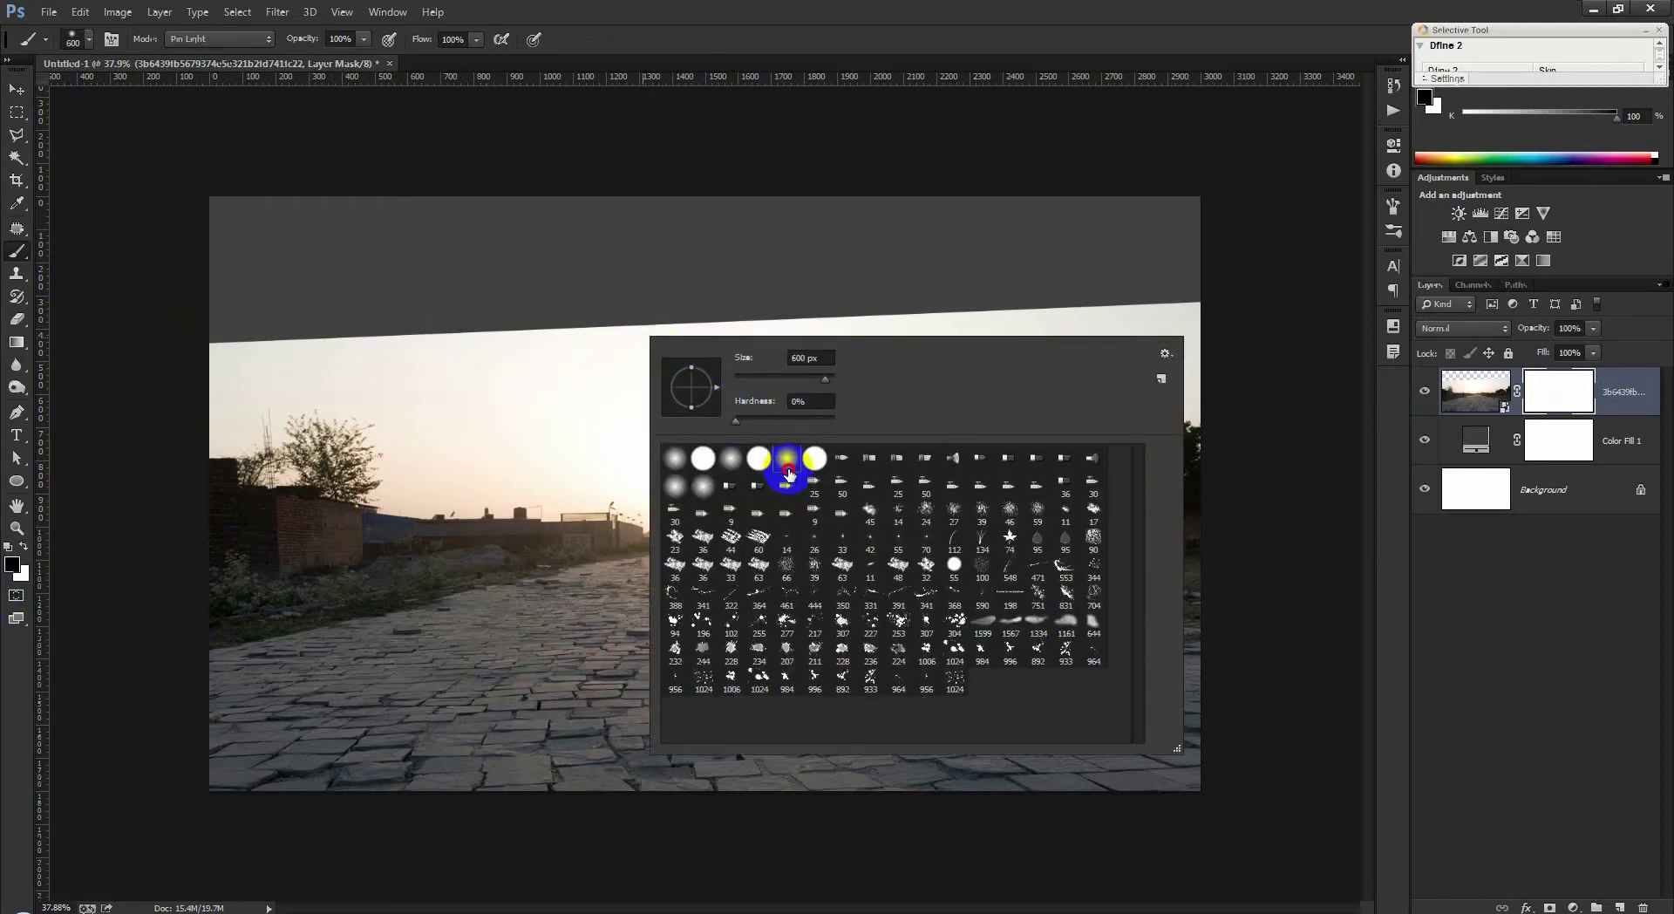
{"action": "left_click", "coordinate": [872, 7]}
{"action": "key", "text": "bracketright"}
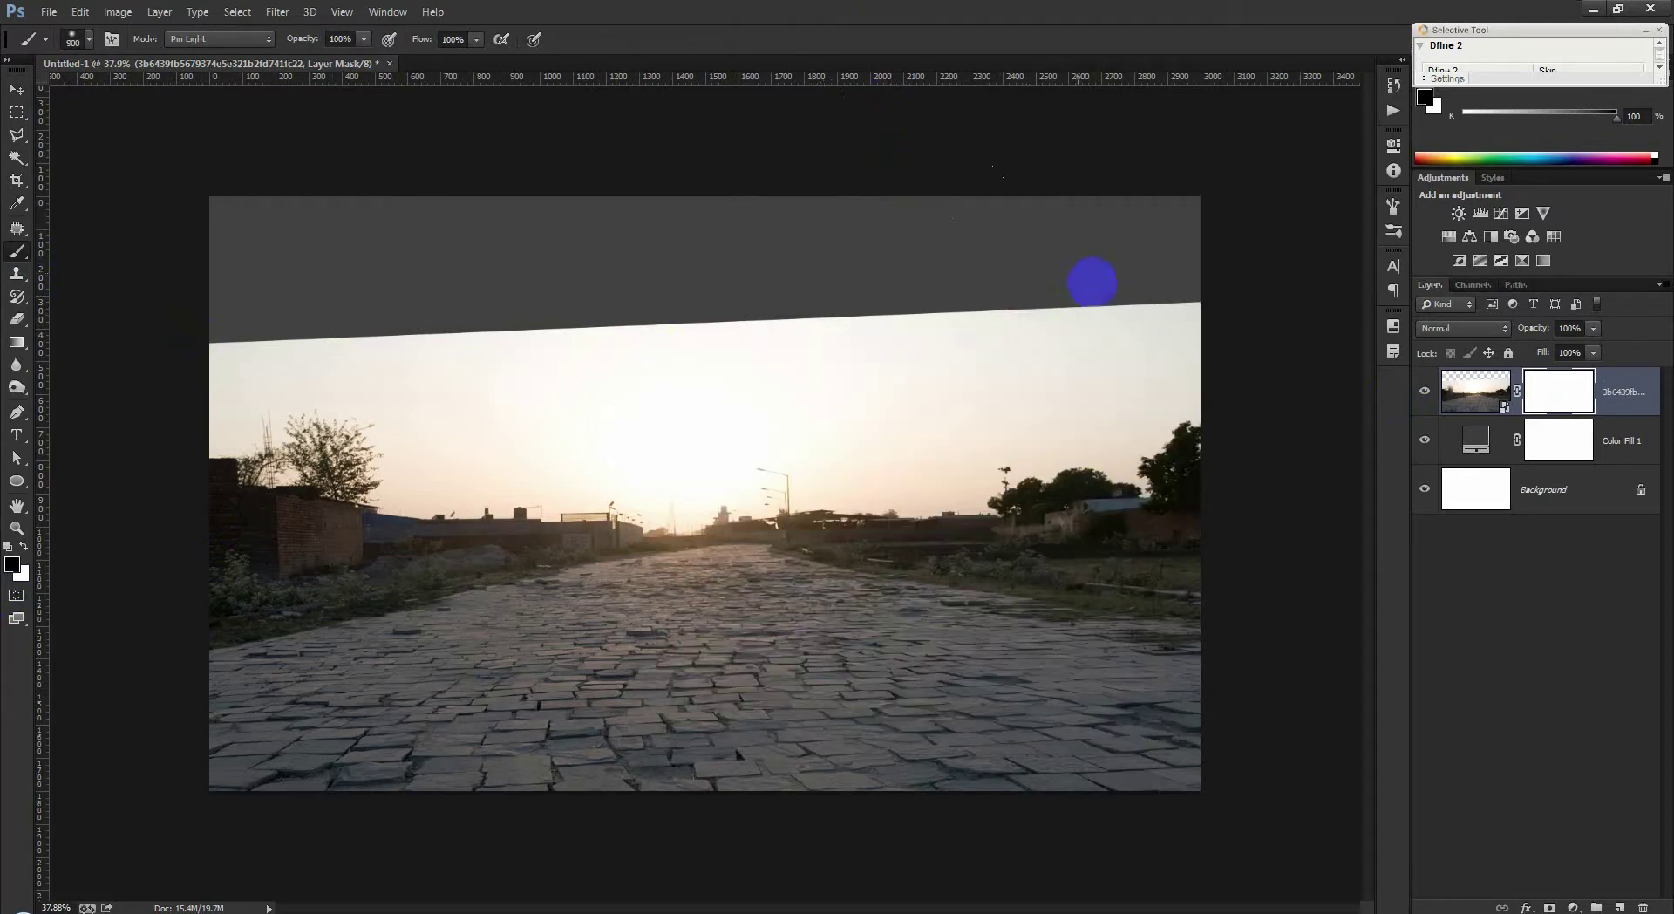
{"action": "mouse_move", "coordinate": [1221, 300]}
{"action": "left_mouse_down"}
{"action": "mouse_move", "coordinate": [1345, 364]}
{"action": "mouse_move", "coordinate": [564, 329]}
{"action": "mouse_move", "coordinate": [797, 352]}
{"action": "mouse_move", "coordinate": [404, 453]}
{"action": "mouse_move", "coordinate": [1365, 450]}
{"action": "mouse_move", "coordinate": [370, 448]}
{"action": "mouse_move", "coordinate": [452, 471]}
{"action": "mouse_move", "coordinate": [1396, 468]}
{"action": "left_mouse_up"}
{"action": "mouse_move", "coordinate": [459, 470]}
{"action": "left_mouse_down"}
{"action": "mouse_move", "coordinate": [64, 488]}
{"action": "mouse_move", "coordinate": [1343, 488]}
{"action": "left_mouse_up"}
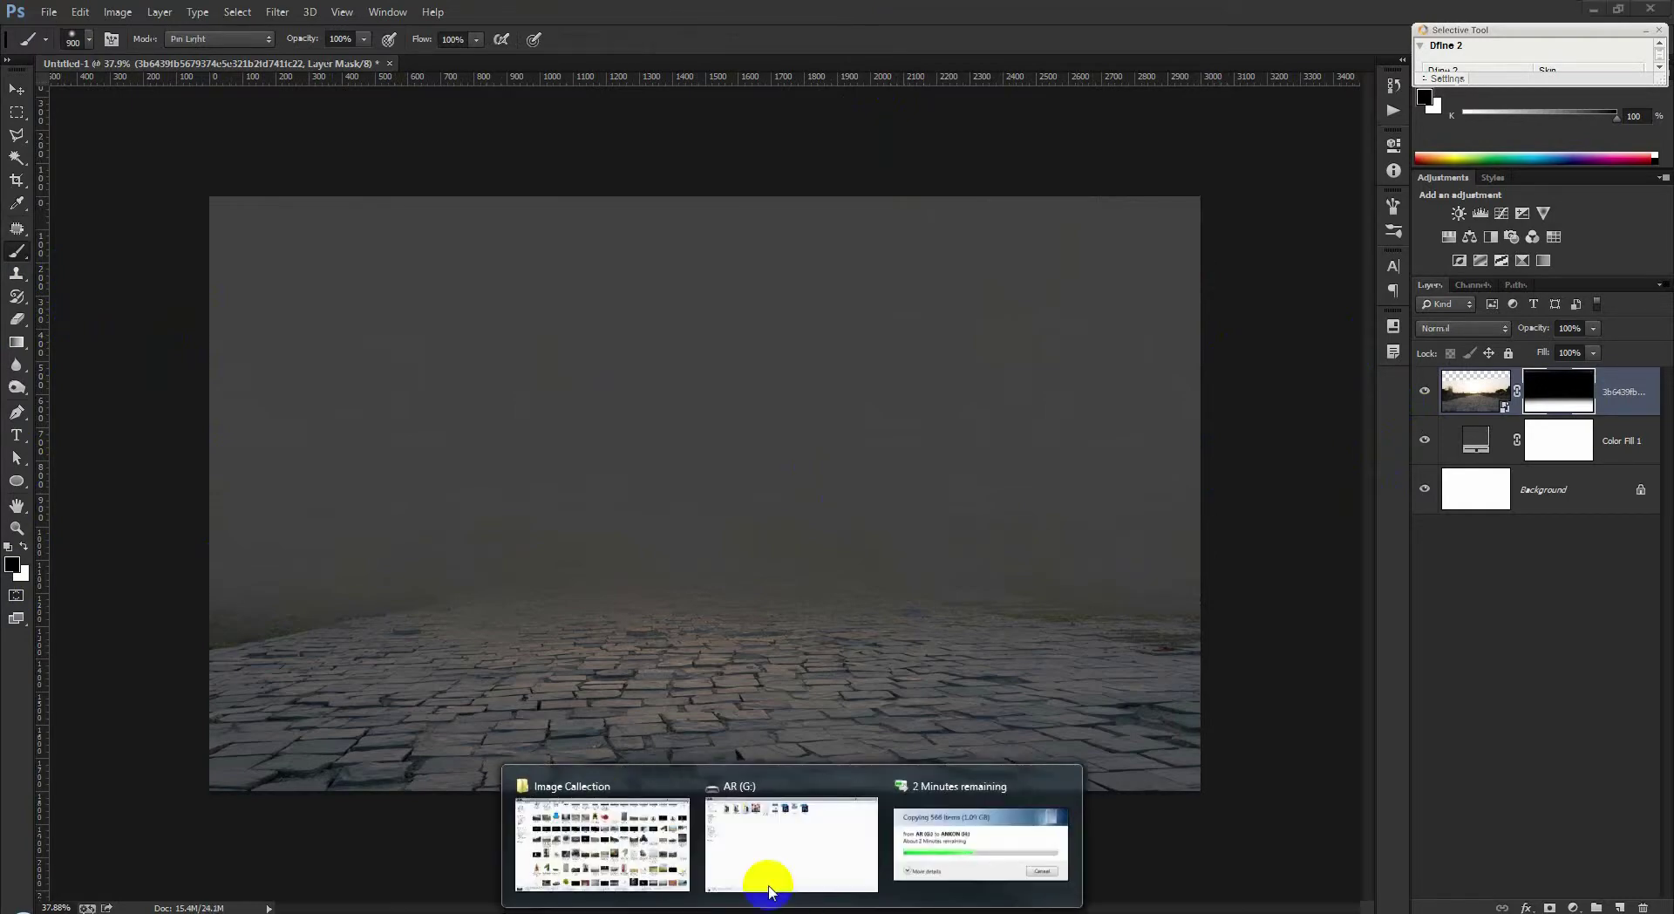
{"action": "left_click", "coordinate": [661, 870]}
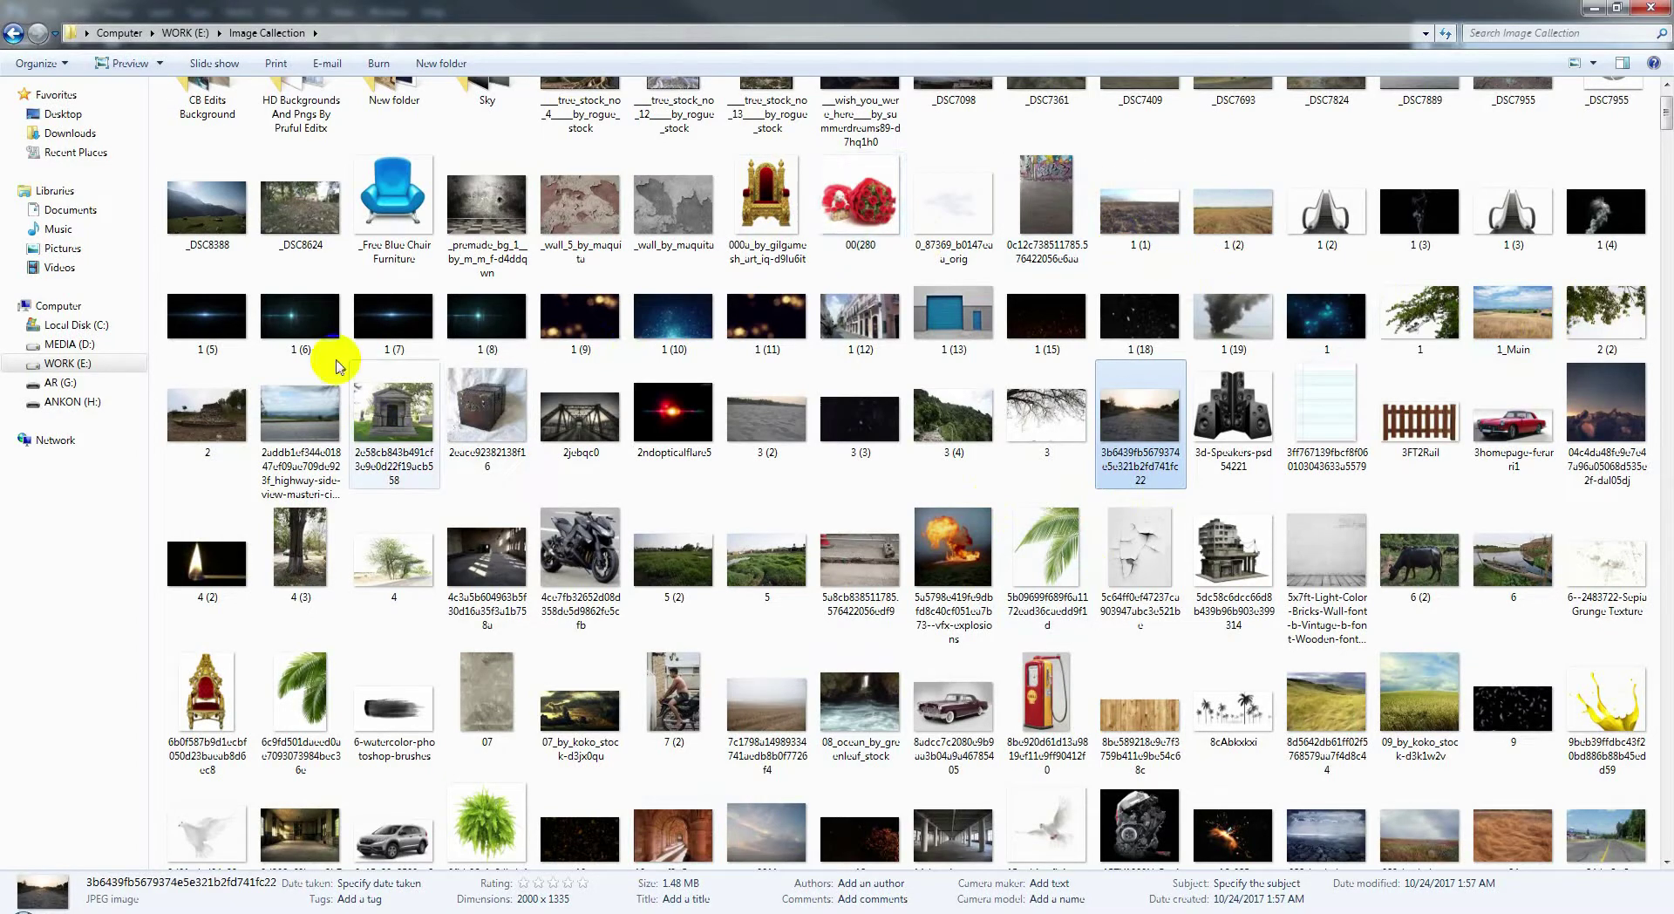
Step: Place the 0011 cloudy sky photo across the canvas and move it beneath the road layer
{"action": "mouse_move", "coordinate": [780, 833]}
{"action": "left_mouse_down"}
{"action": "mouse_move", "coordinate": [68, 894]}
{"action": "mouse_move", "coordinate": [260, 912]}
{"action": "mouse_move", "coordinate": [517, 466]}
{"action": "mouse_move", "coordinate": [419, 377]}
{"action": "mouse_move", "coordinate": [349, 358]}
{"action": "left_mouse_up"}
{"action": "left_click_drag", "start_coordinate": [742, 577], "coordinate": [1203, 635]}
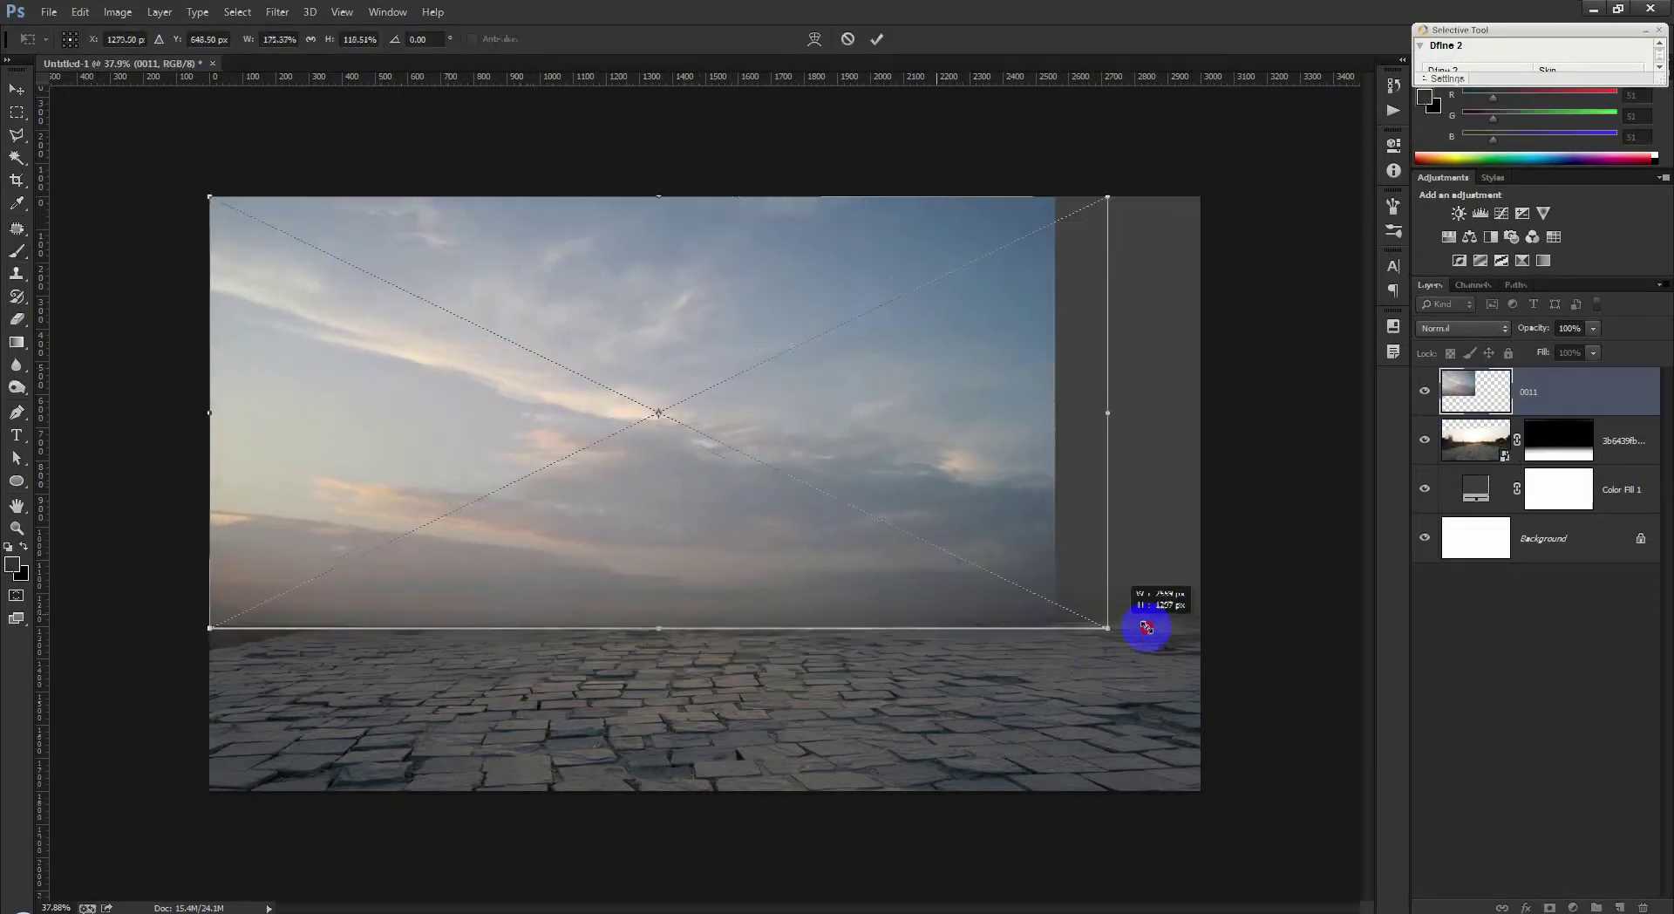
{"action": "left_click", "coordinate": [876, 40]}
{"action": "left_click_drag", "start_coordinate": [1607, 410], "coordinate": [1614, 462]}
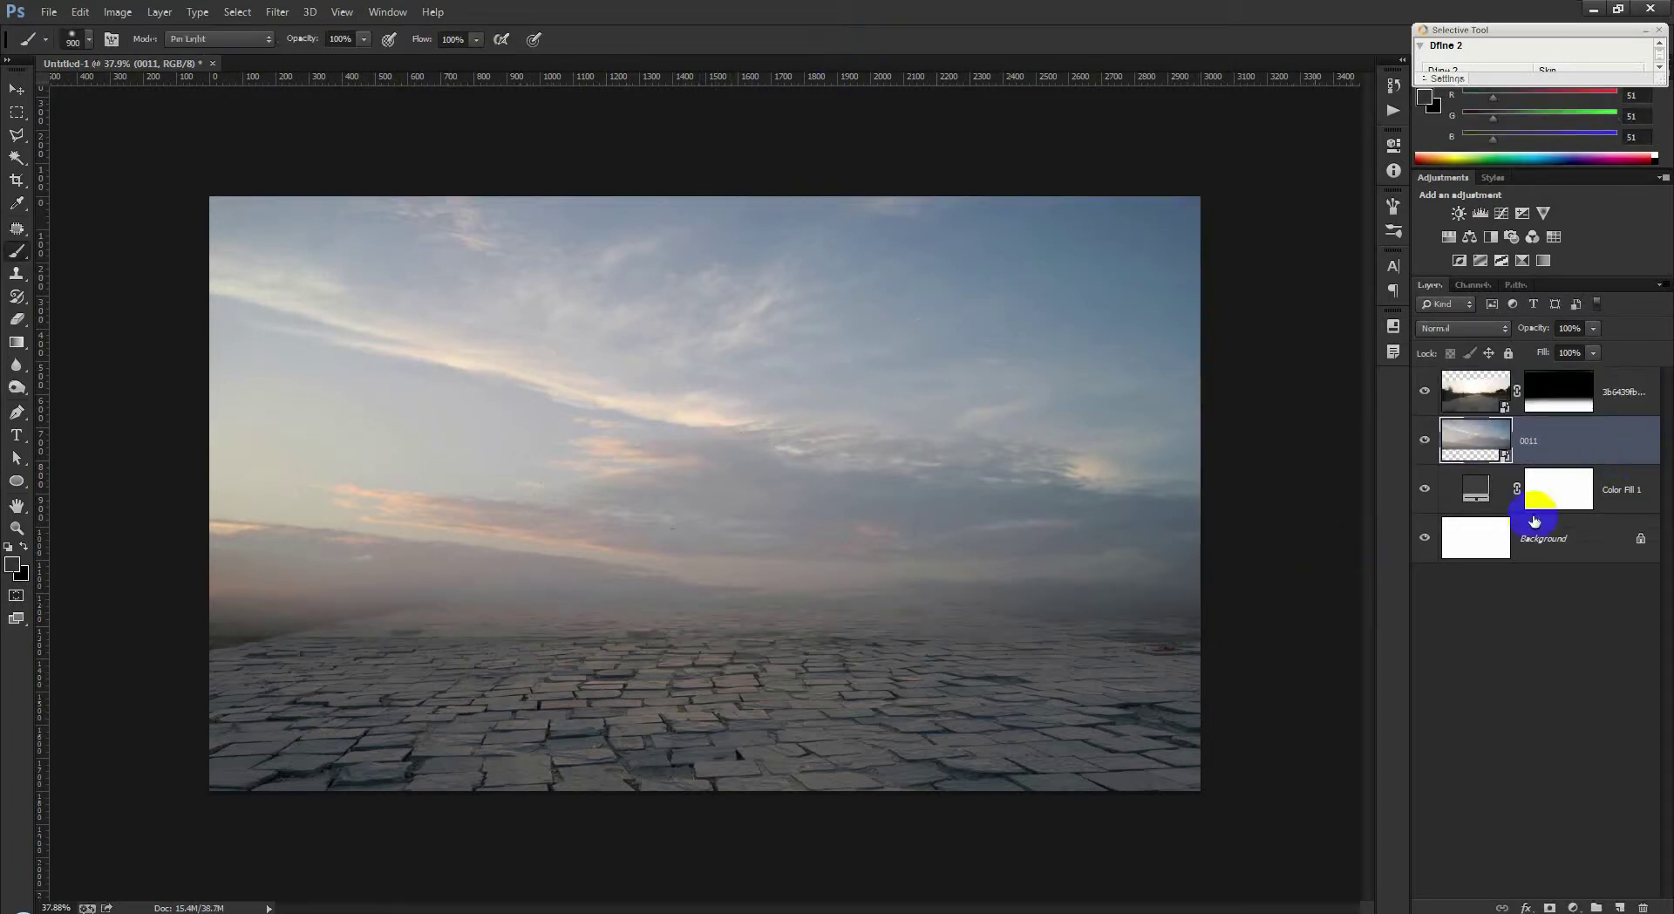
Step: Mask the sky's lower edge into the haze and stretch the sky taller past the top
{"action": "left_click", "coordinate": [1549, 908]}
{"action": "key", "text": "d"}
{"action": "mouse_move", "coordinate": [1224, 691]}
{"action": "left_mouse_down"}
{"action": "mouse_move", "coordinate": [186, 683]}
{"action": "mouse_move", "coordinate": [130, 647]}
{"action": "left_mouse_up"}
{"action": "left_click", "coordinate": [15, 86]}
{"action": "key", "text": "ctrl+t"}
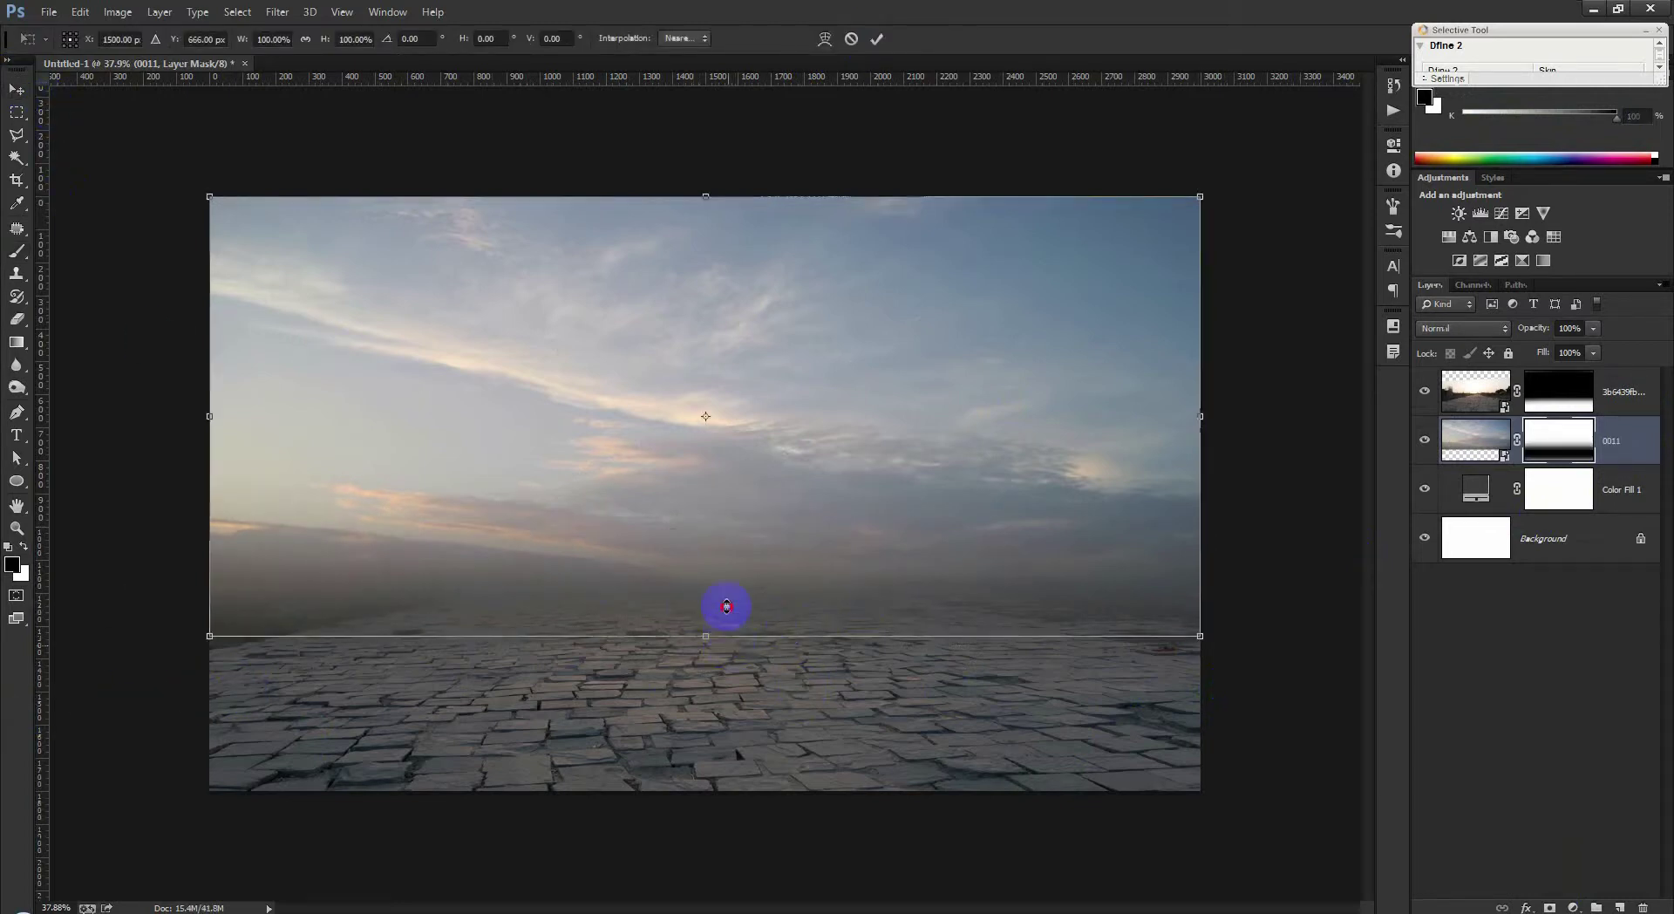
{"action": "left_click_drag", "start_coordinate": [727, 607], "coordinate": [708, 558]}
{"action": "left_click_drag", "start_coordinate": [709, 127], "coordinate": [727, 35]}
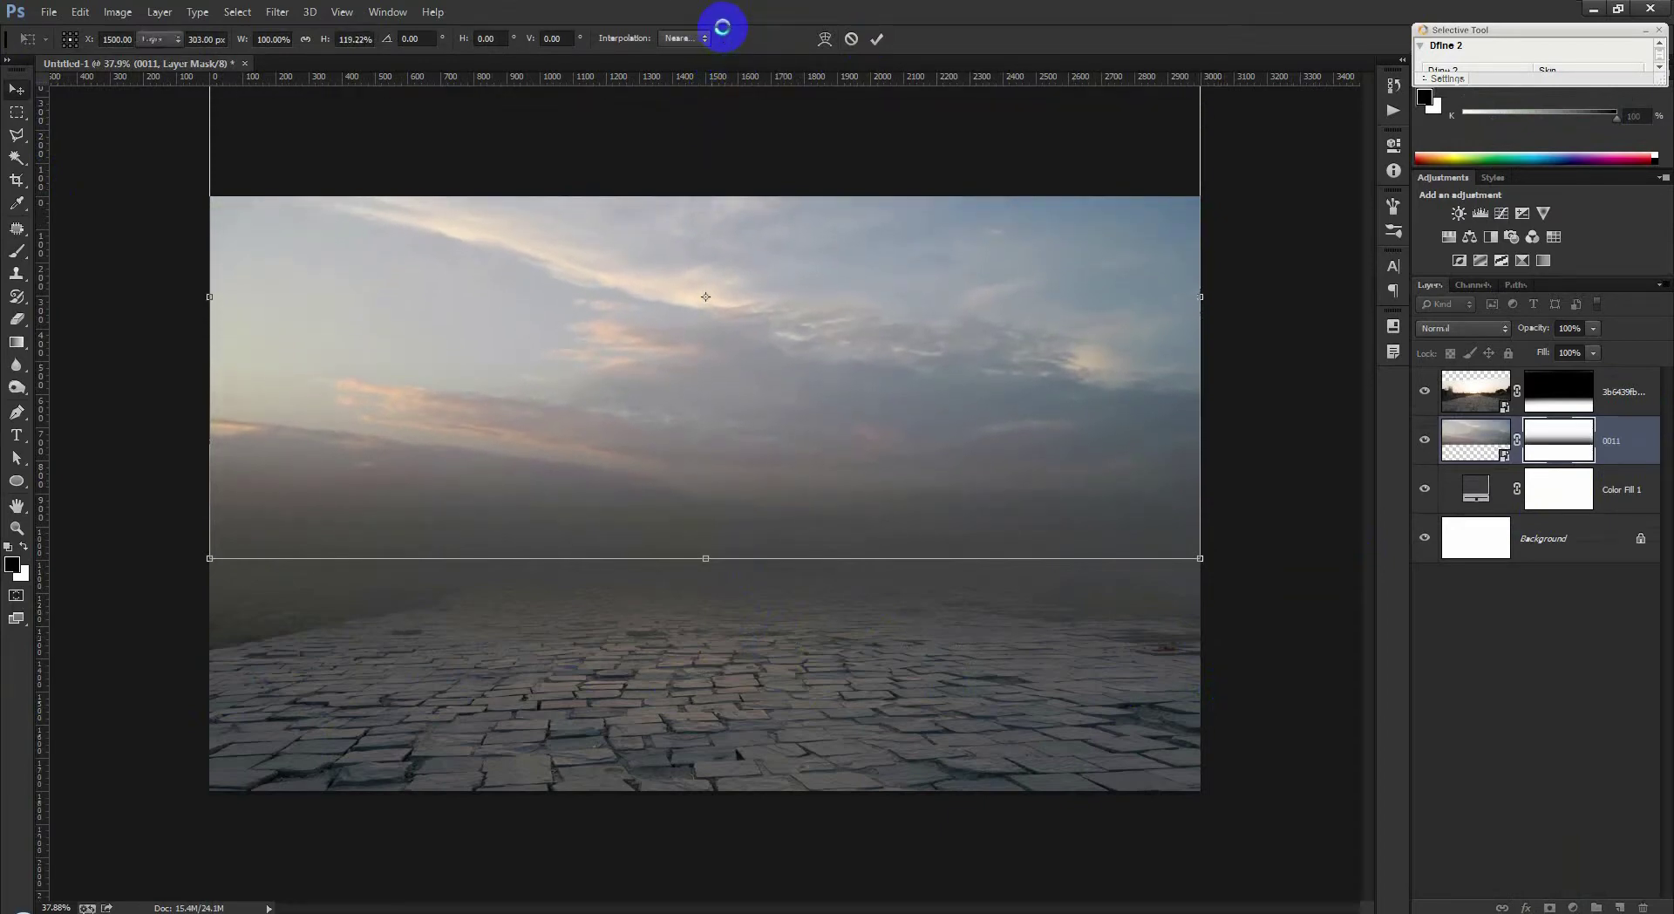
Step: Change the Solid Color fill to a grey (#4b4849) sampled from the foggy scene
{"action": "left_click", "coordinate": [1484, 491]}
{"action": "double_click", "coordinate": [1476, 491]}
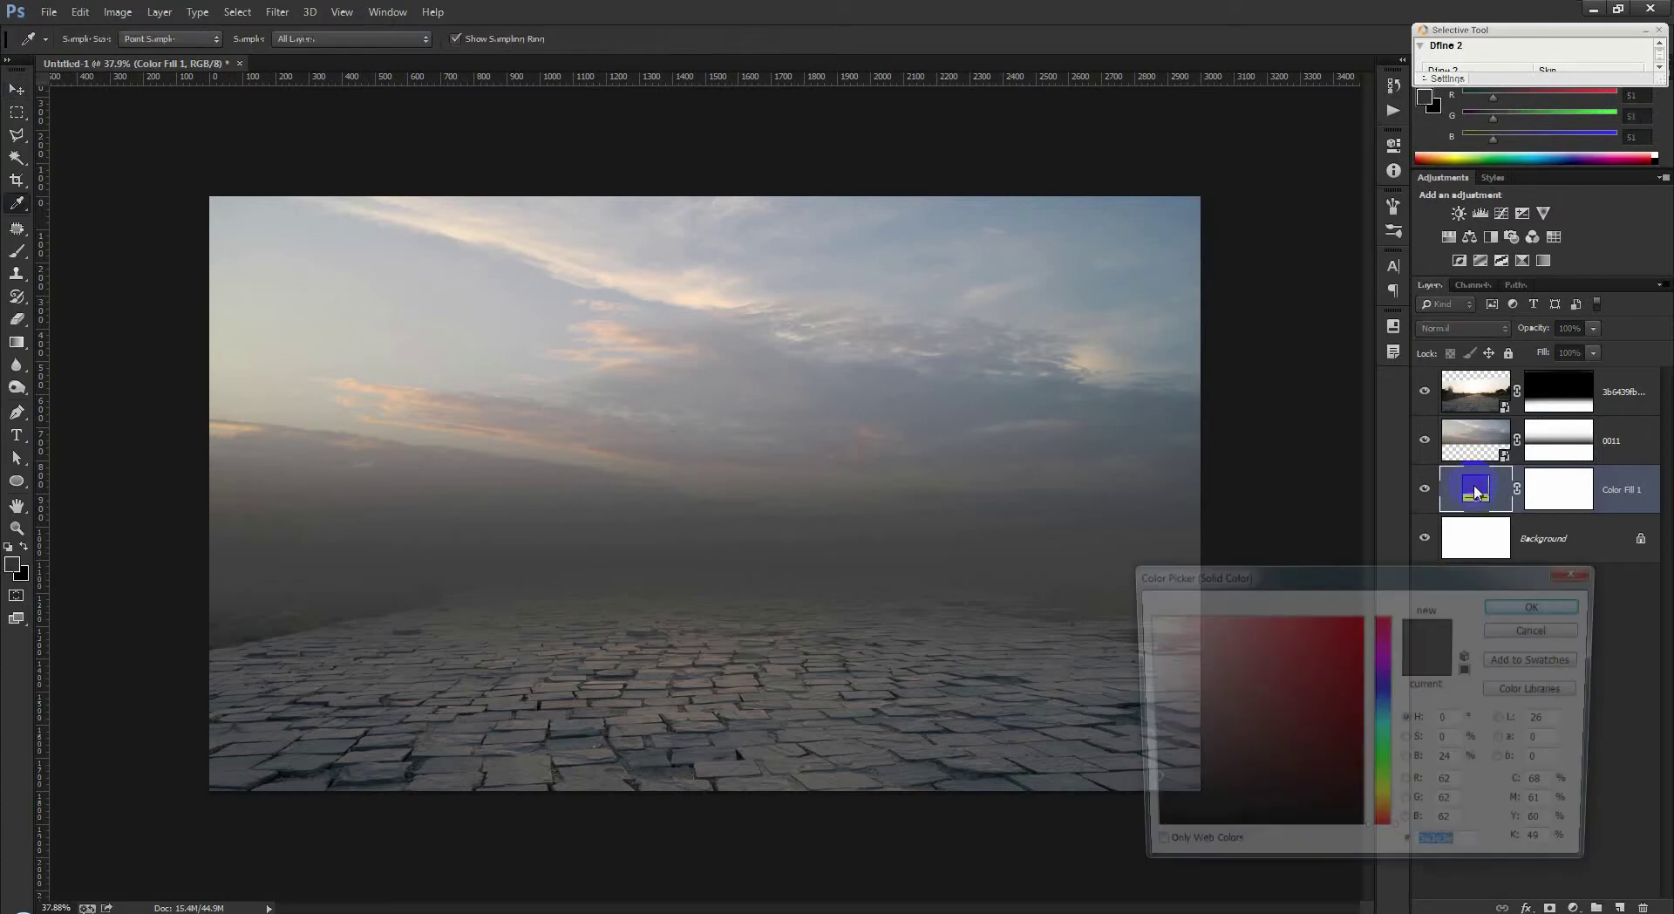
{"action": "left_click", "coordinate": [1085, 481]}
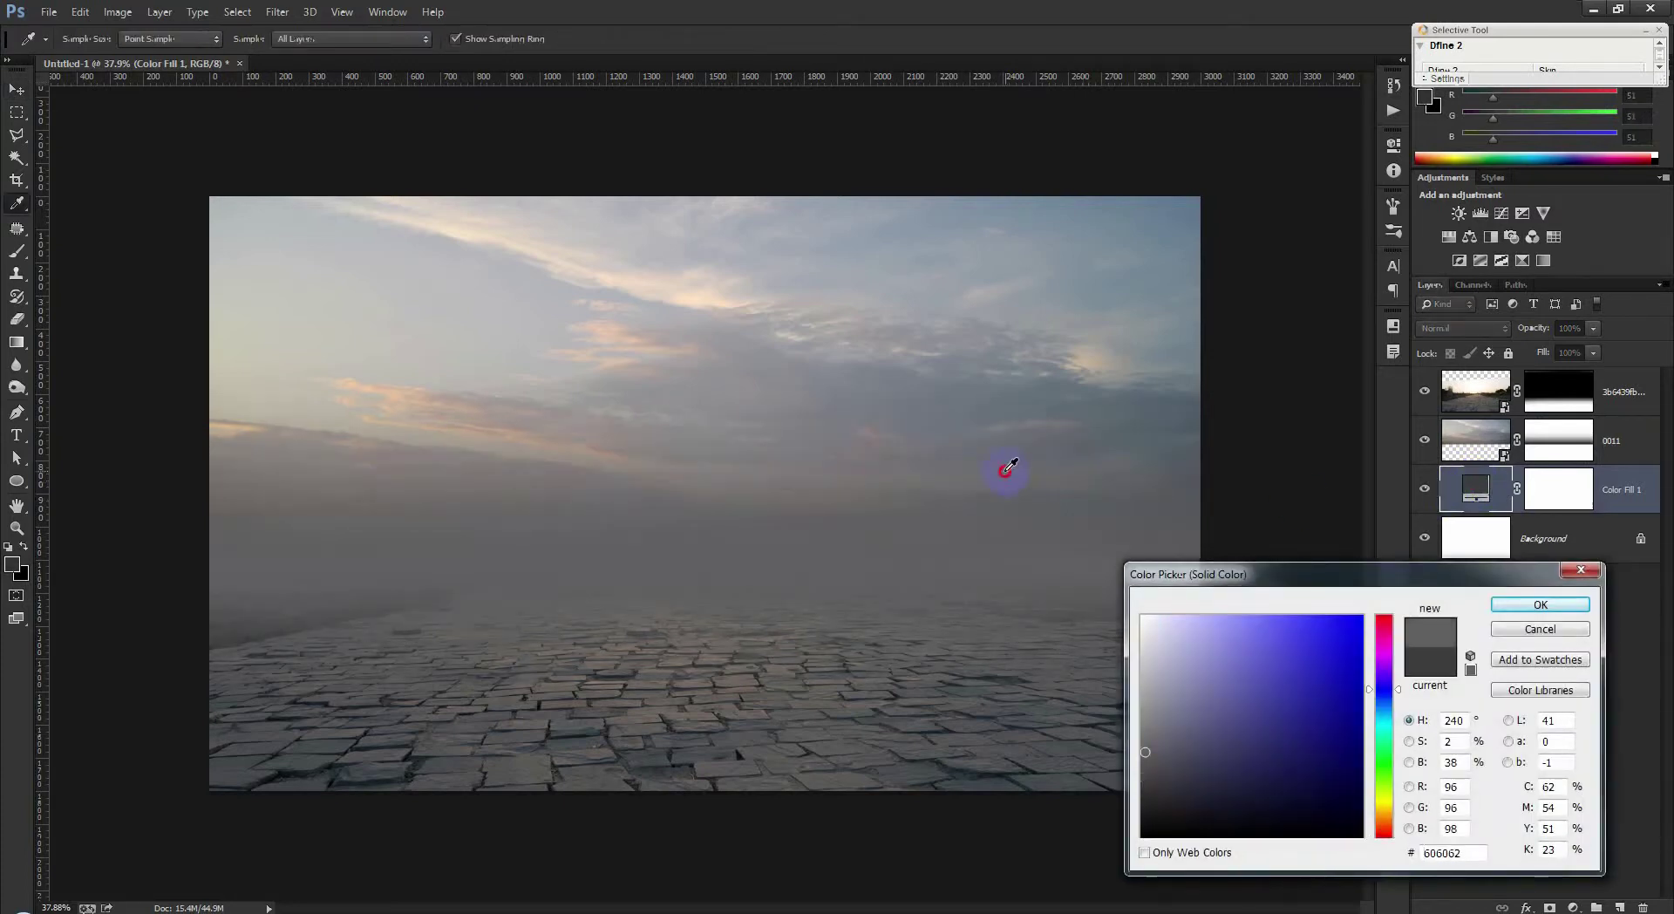
{"action": "left_click", "coordinate": [666, 629]}
{"action": "left_click", "coordinate": [538, 631]}
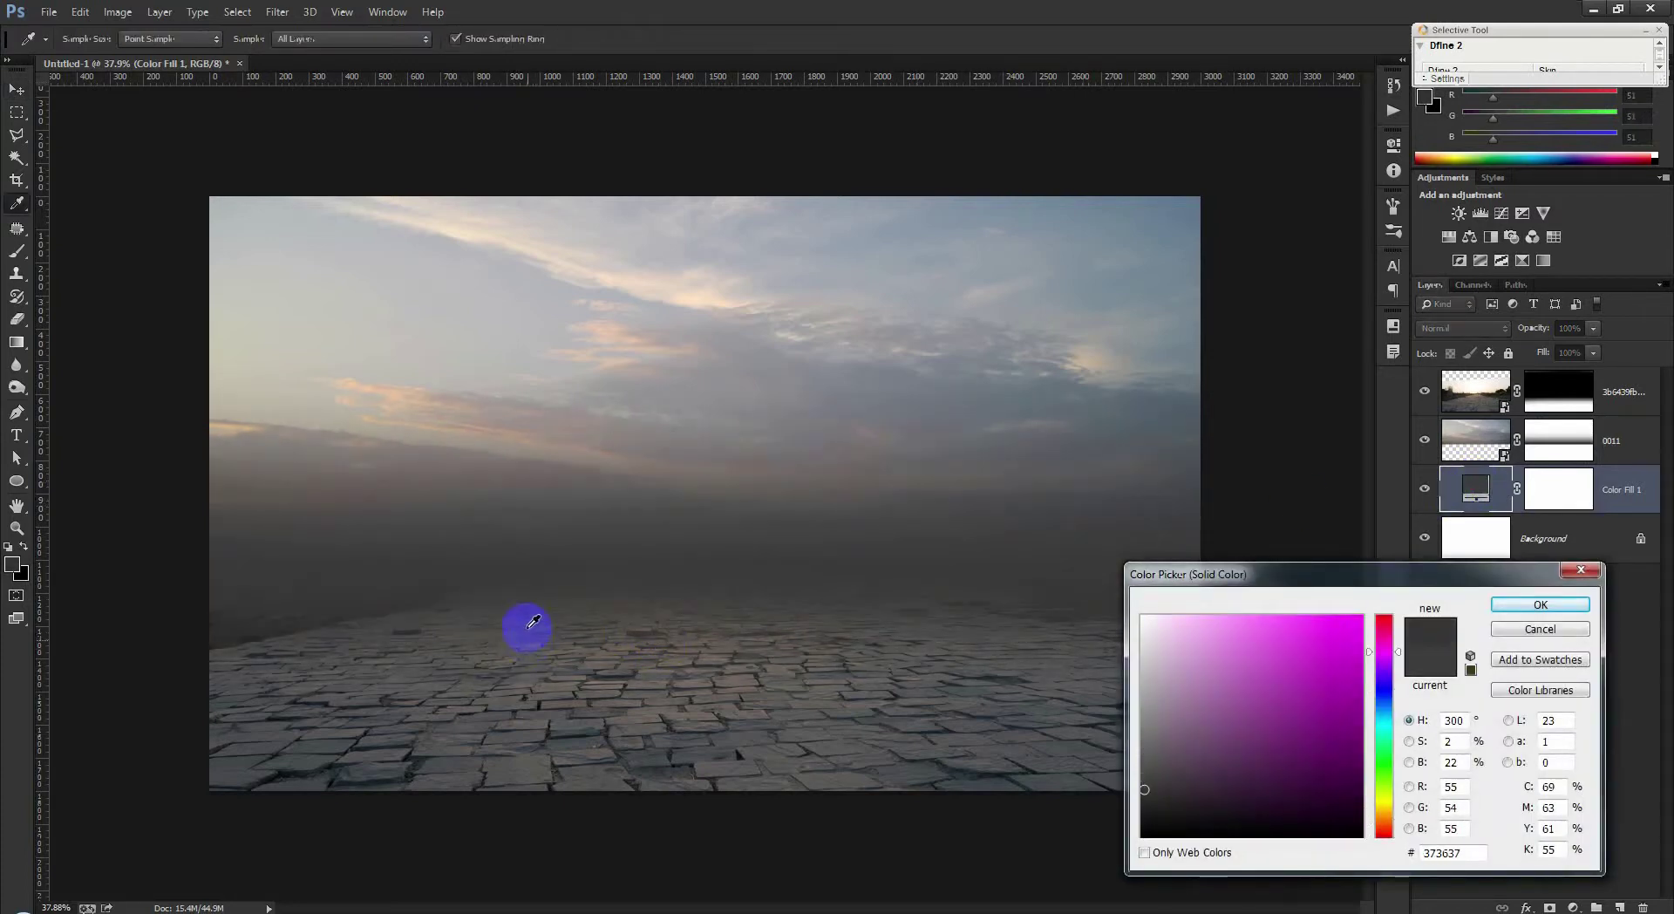
{"action": "left_click", "coordinate": [593, 499]}
{"action": "left_click", "coordinate": [308, 614]}
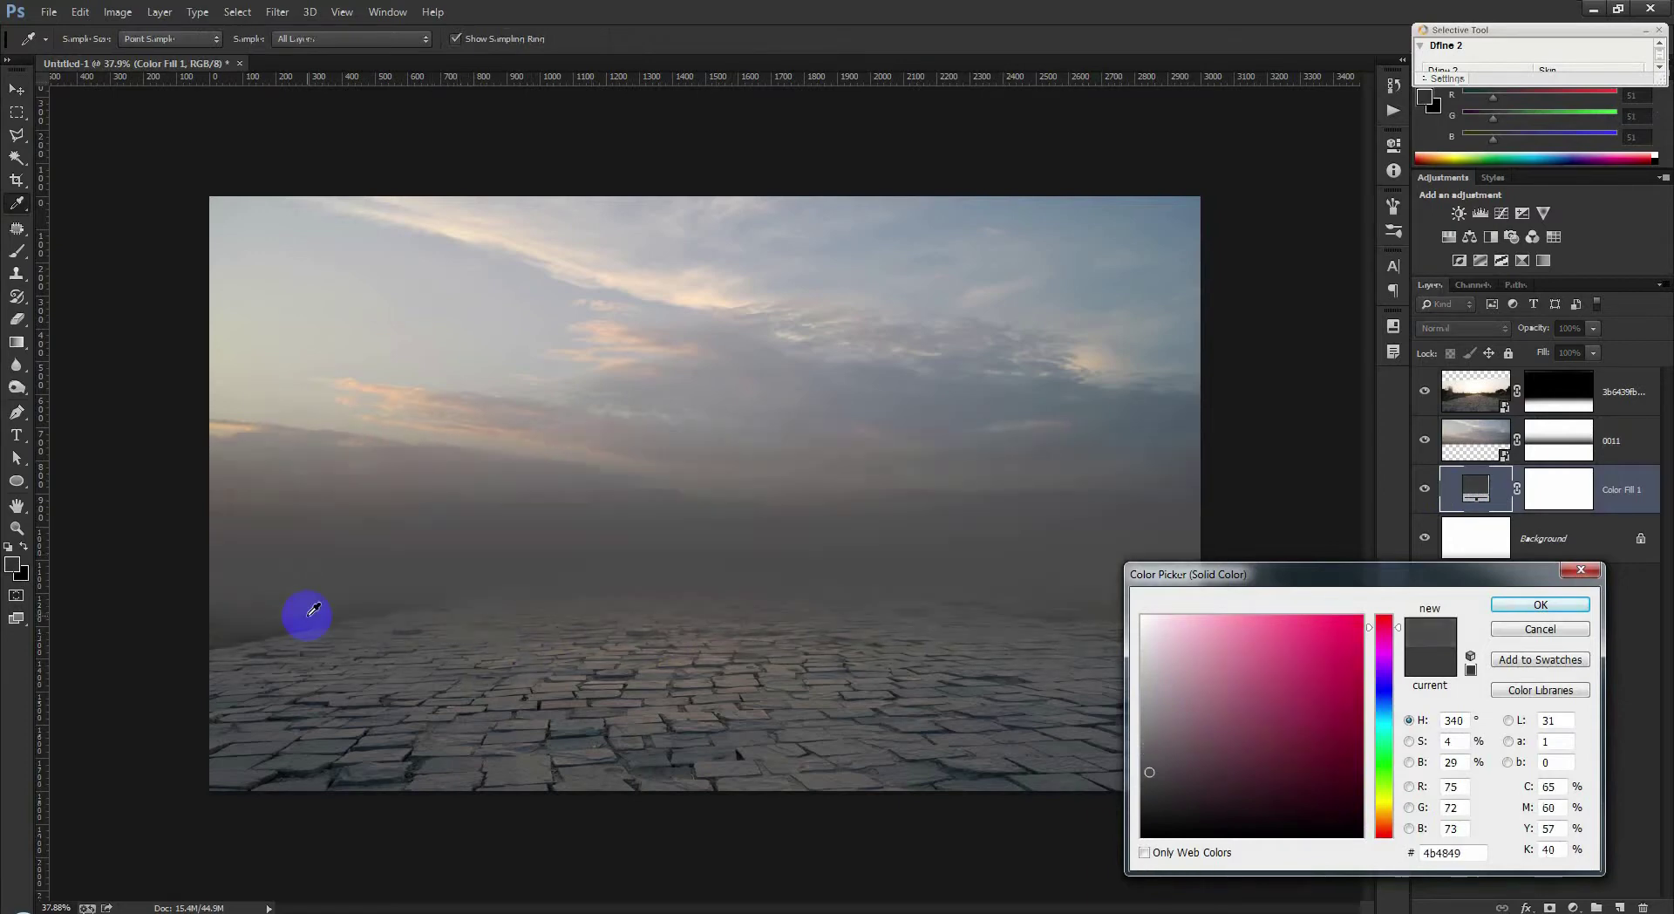
{"action": "left_click", "coordinate": [1527, 602]}
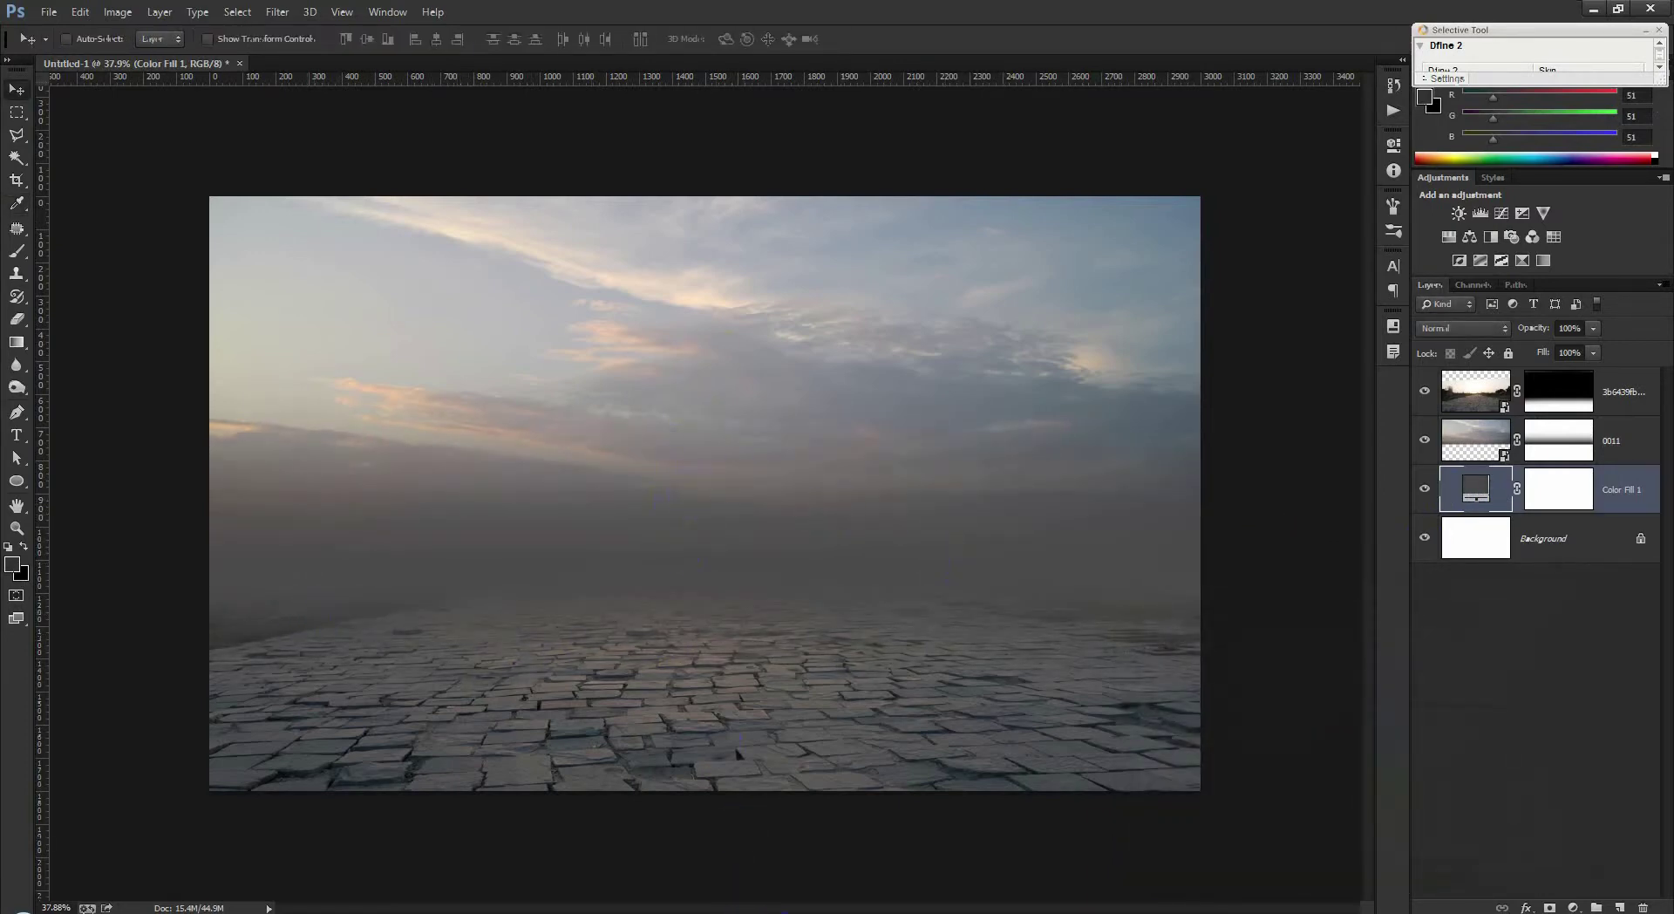
{"action": "left_click", "coordinate": [610, 828]}
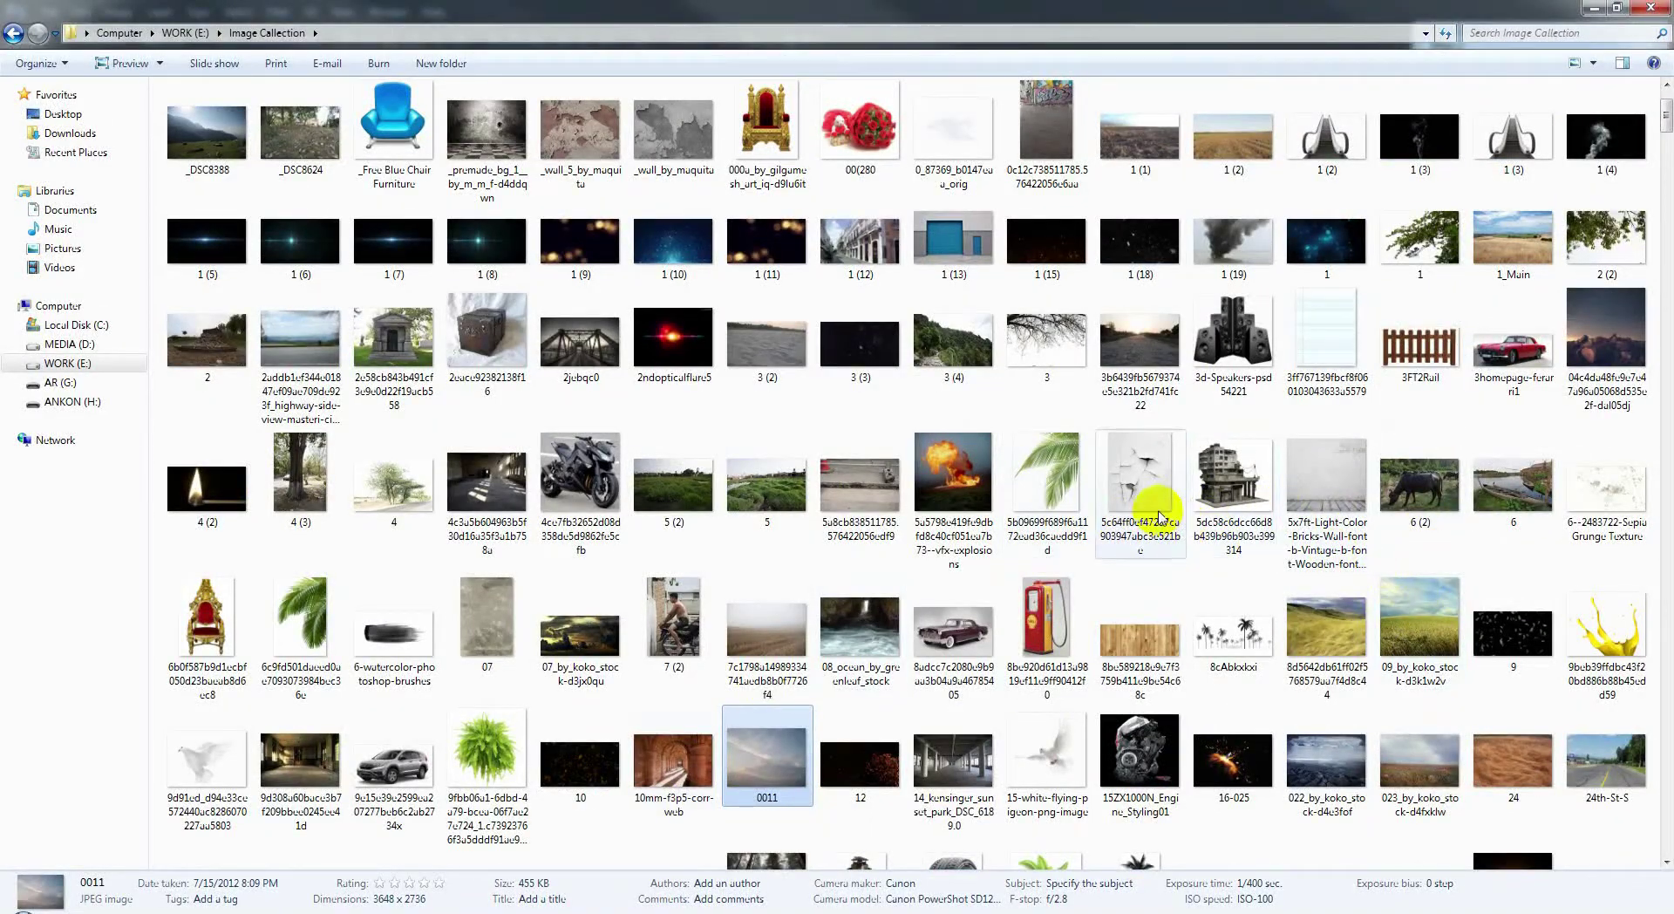
Step: Scroll the Image Collection folder down to the desert photos and drag one into Photoshop
{"action": "left_click", "coordinate": [658, 499]}
{"action": "scroll", "coordinate": [801, 545], "scroll_direction": "down", "scroll_amount": 10}
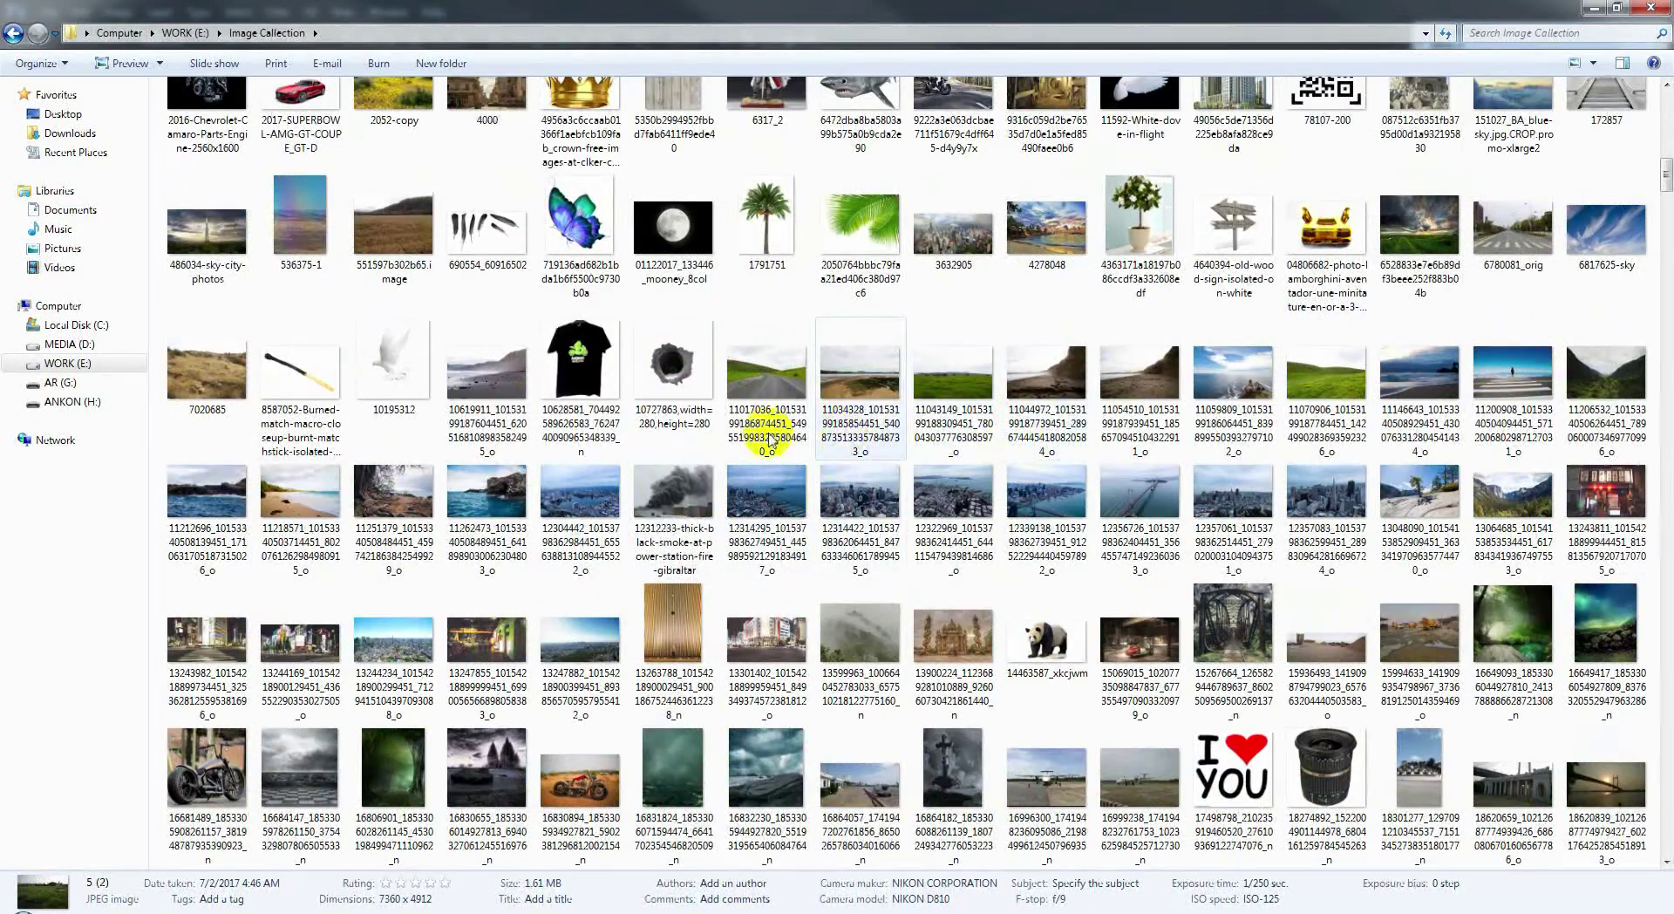
{"action": "scroll", "coordinate": [580, 419], "scroll_direction": "down", "scroll_amount": 10}
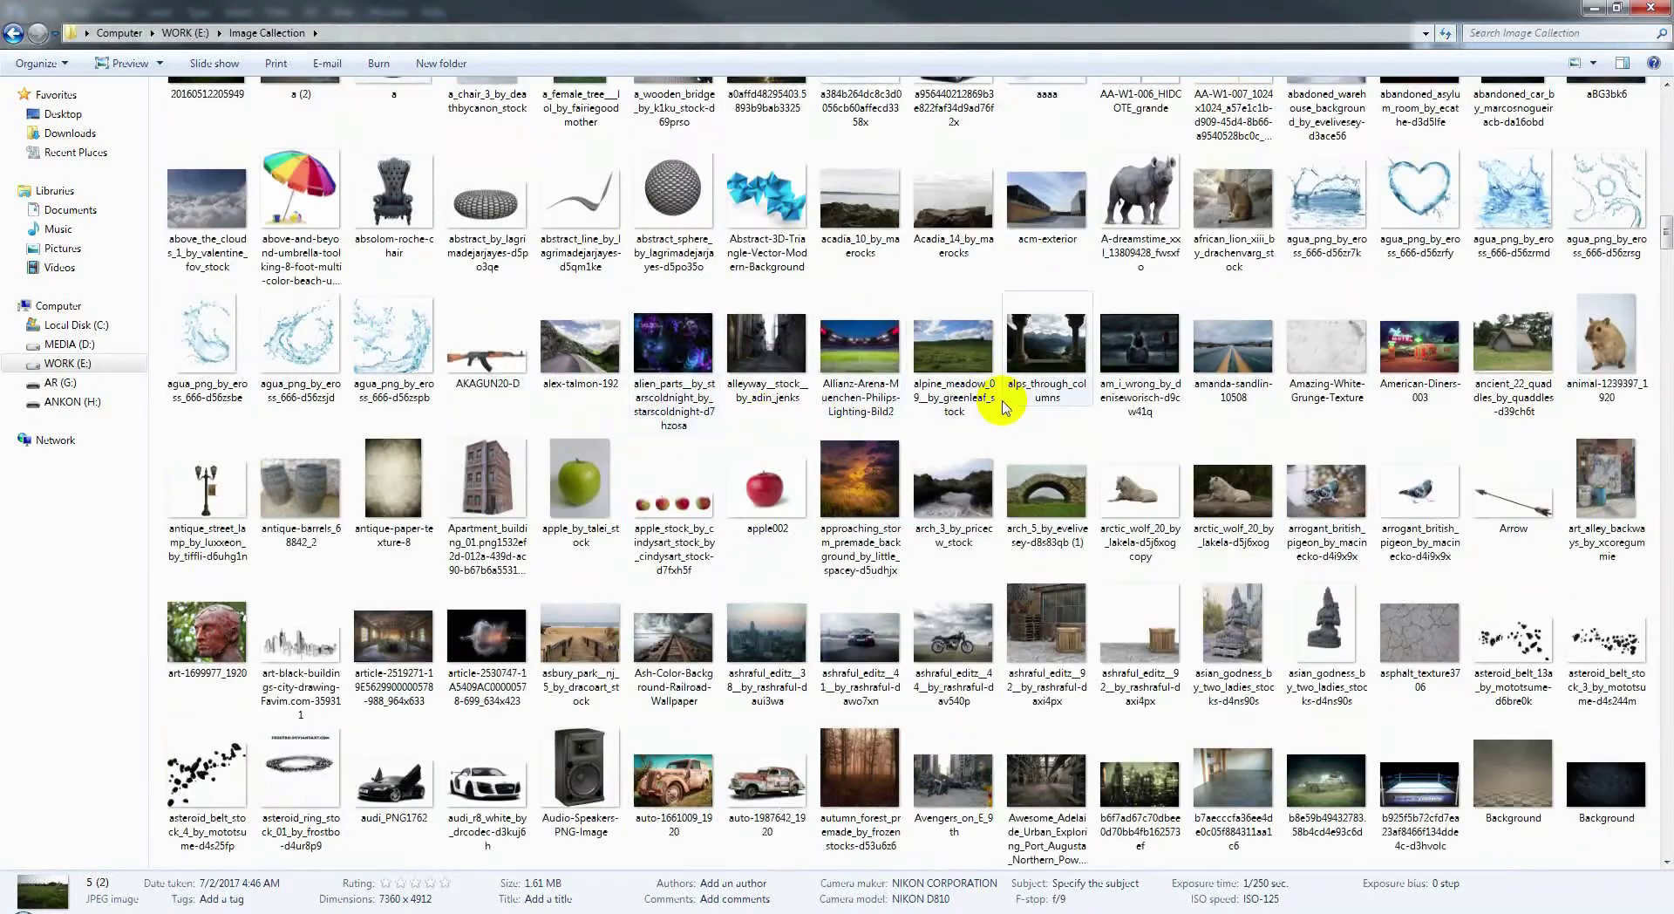
{"action": "scroll", "coordinate": [1004, 403], "scroll_direction": "down", "scroll_amount": 5}
{"action": "scroll", "coordinate": [1020, 405], "scroll_direction": "down", "scroll_amount": 5}
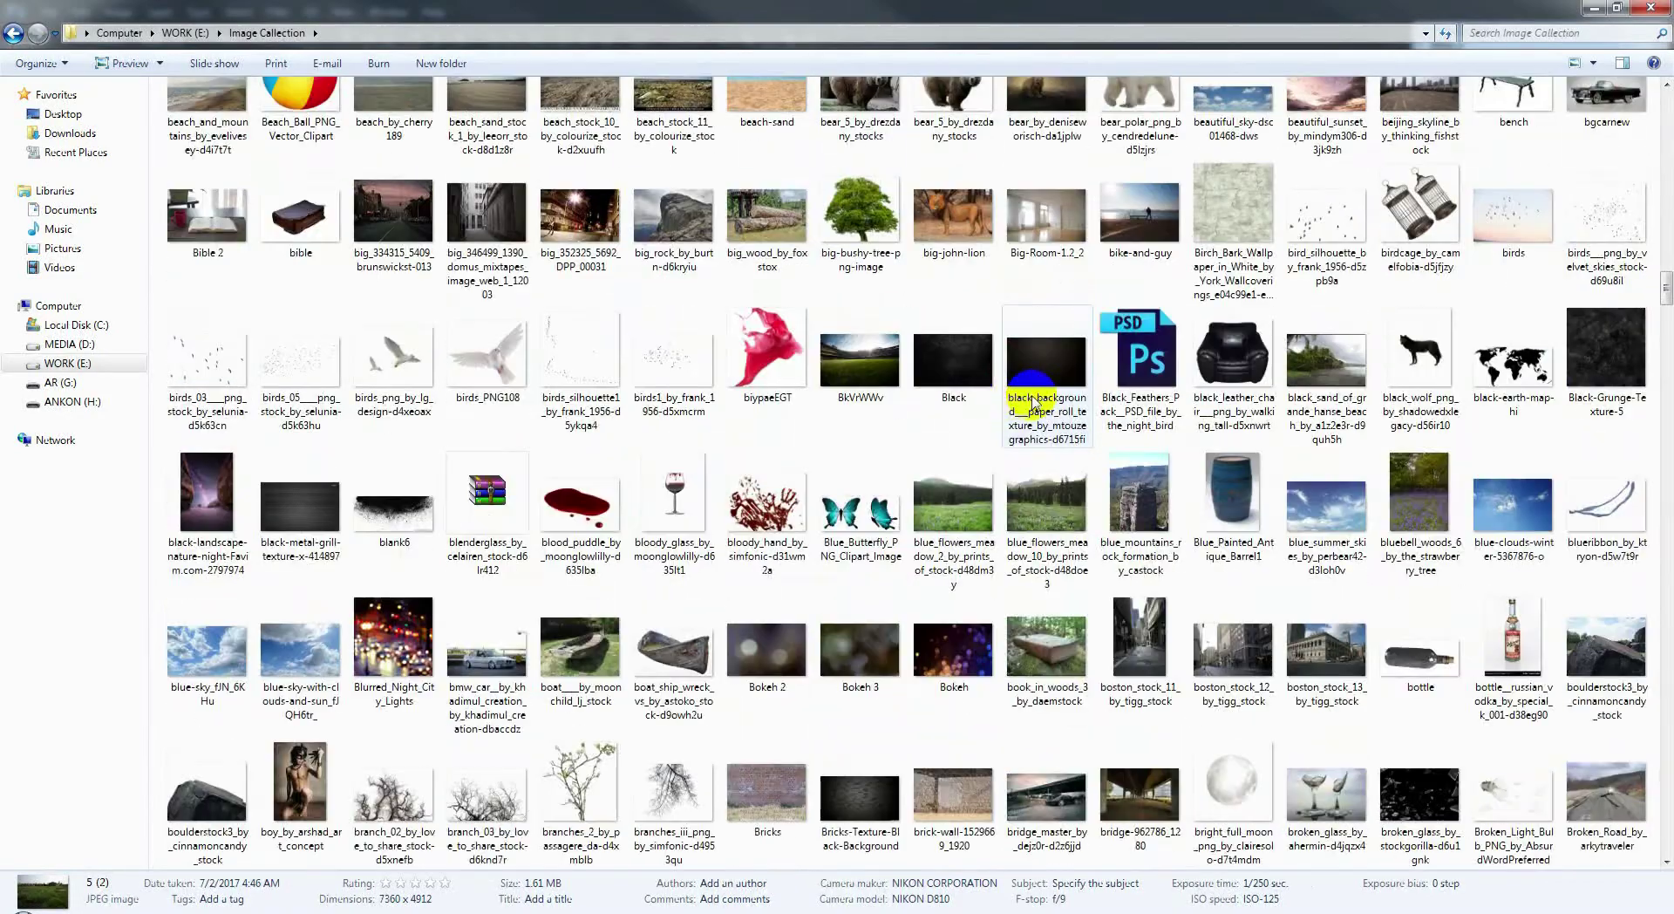
{"action": "scroll", "coordinate": [1059, 403], "scroll_direction": "down", "scroll_amount": 3}
{"action": "scroll", "coordinate": [1066, 403], "scroll_direction": "down", "scroll_amount": 8}
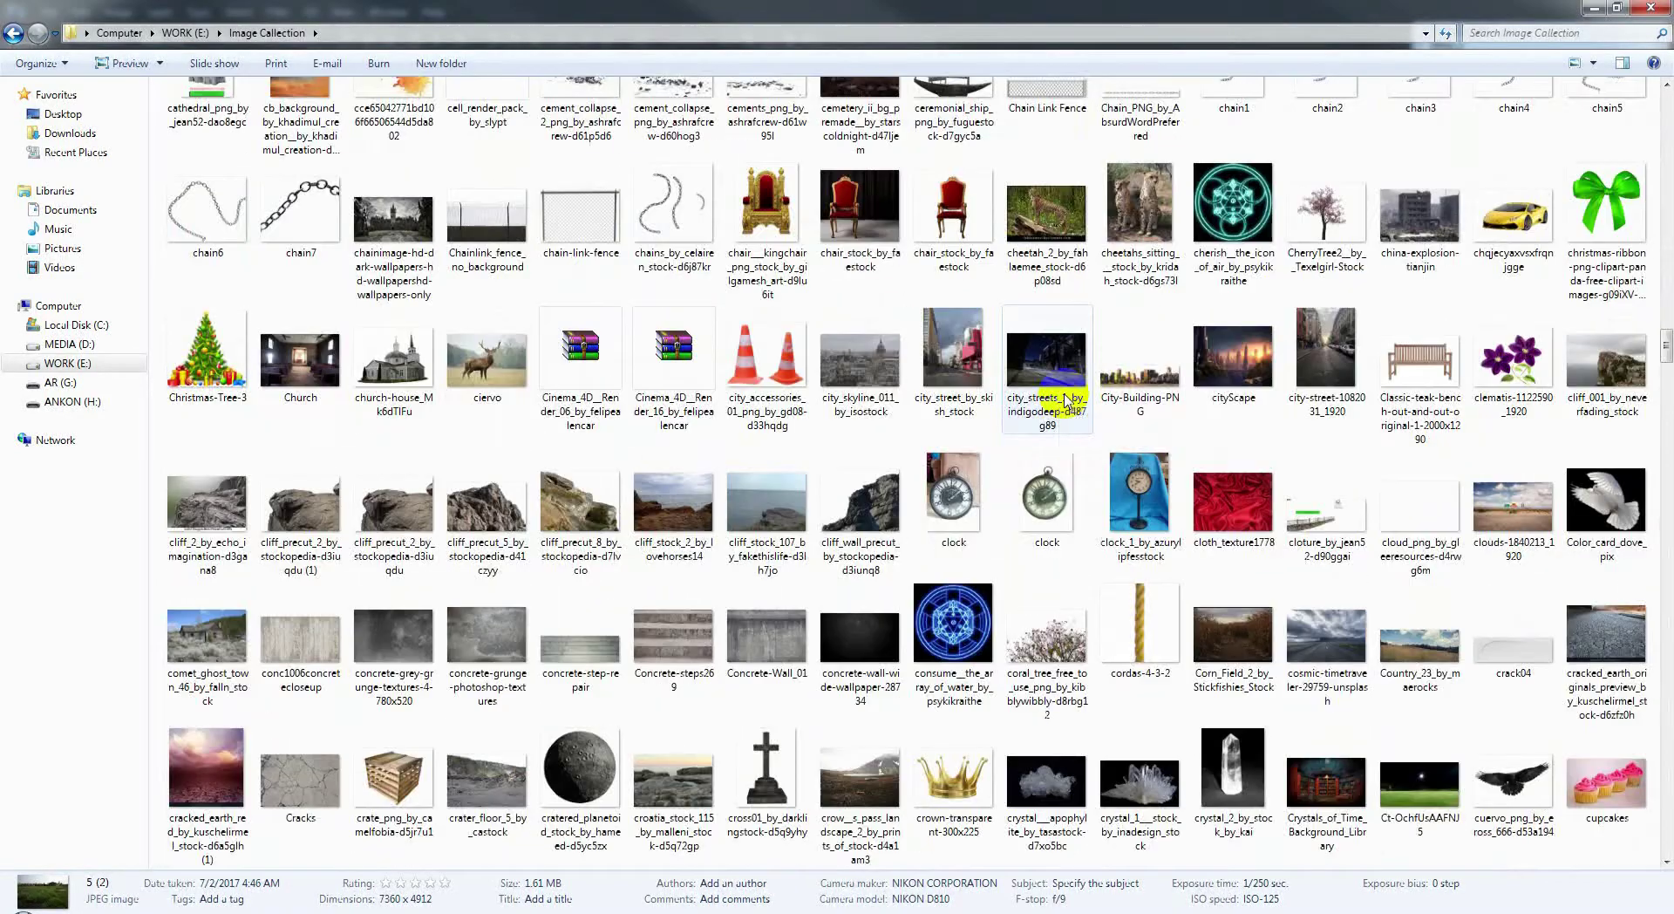
{"action": "scroll", "coordinate": [579, 401], "scroll_direction": "down", "scroll_amount": 10}
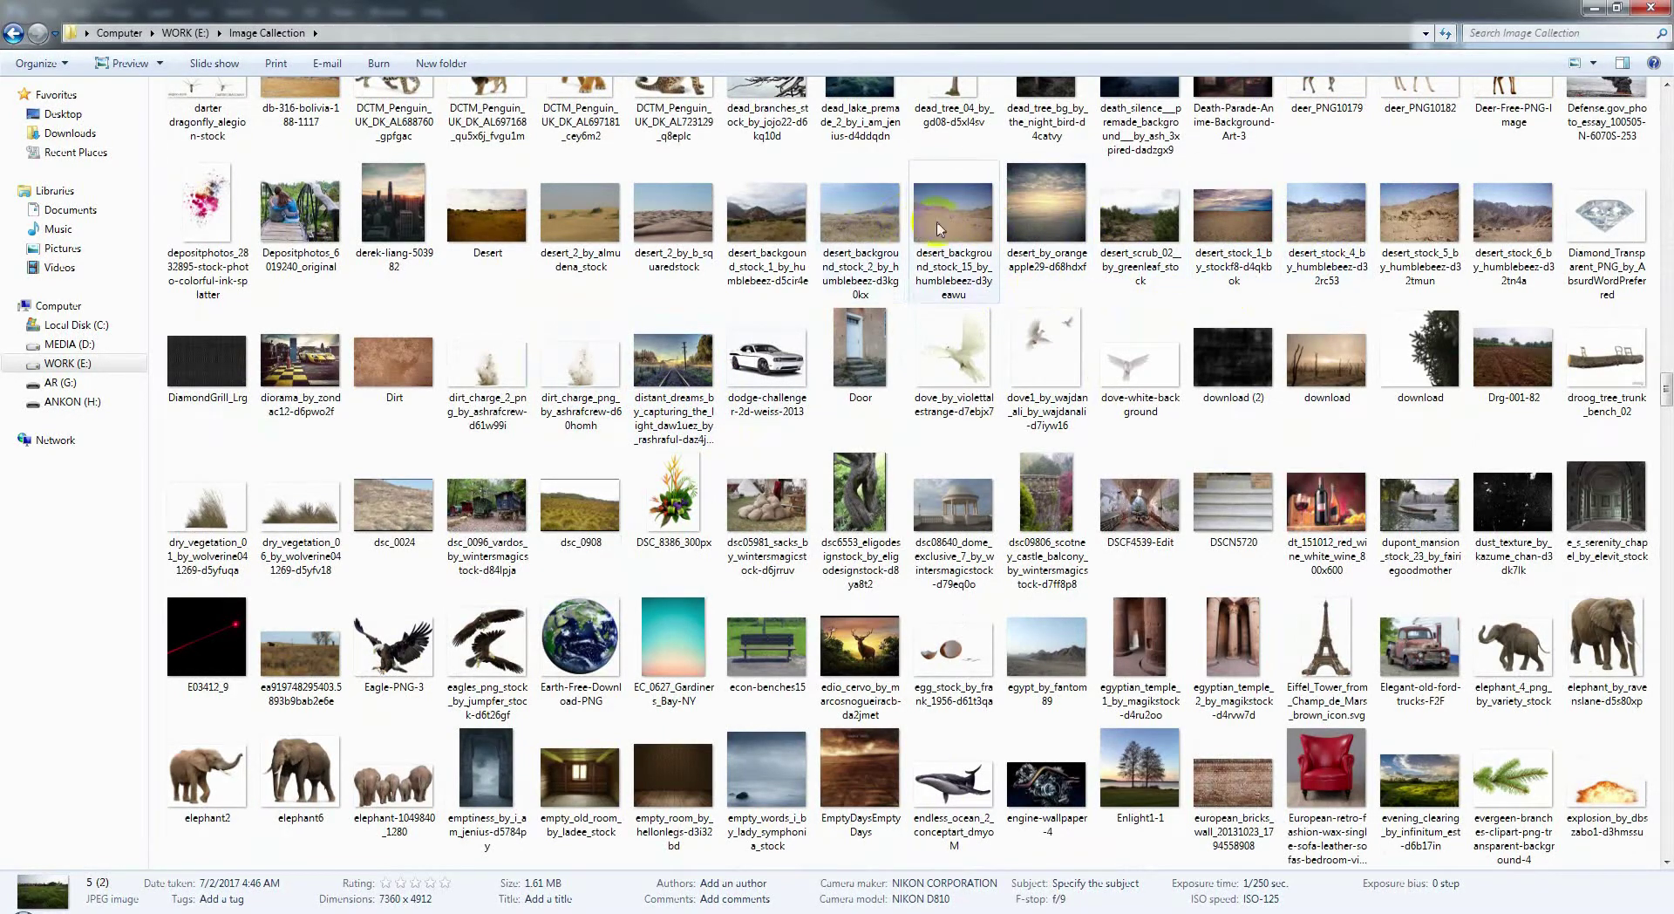
{"action": "left_click_drag", "start_coordinate": [962, 229], "coordinate": [305, 809]}
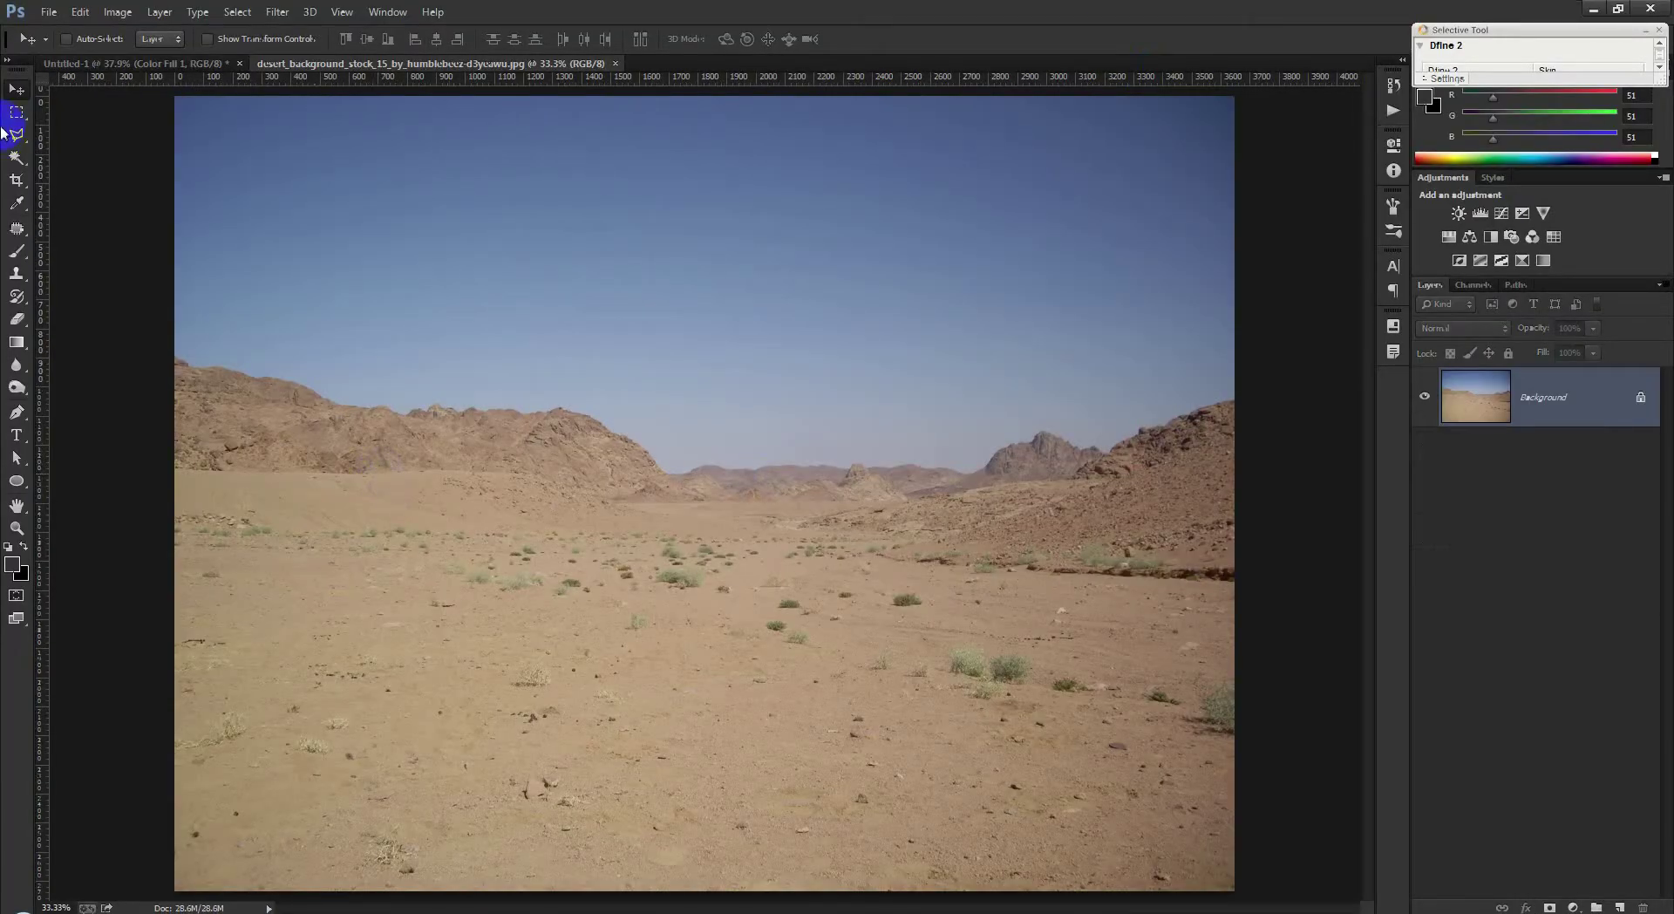
Step: Paste a horizontal strip of the desert mountains above the top sky layer in the composite
{"action": "left_click", "coordinate": [16, 112]}
{"action": "mouse_move", "coordinate": [240, 335]}
{"action": "left_mouse_down"}
{"action": "mouse_move", "coordinate": [1301, 535]}
{"action": "mouse_move", "coordinate": [1233, 523]}
{"action": "left_mouse_up"}
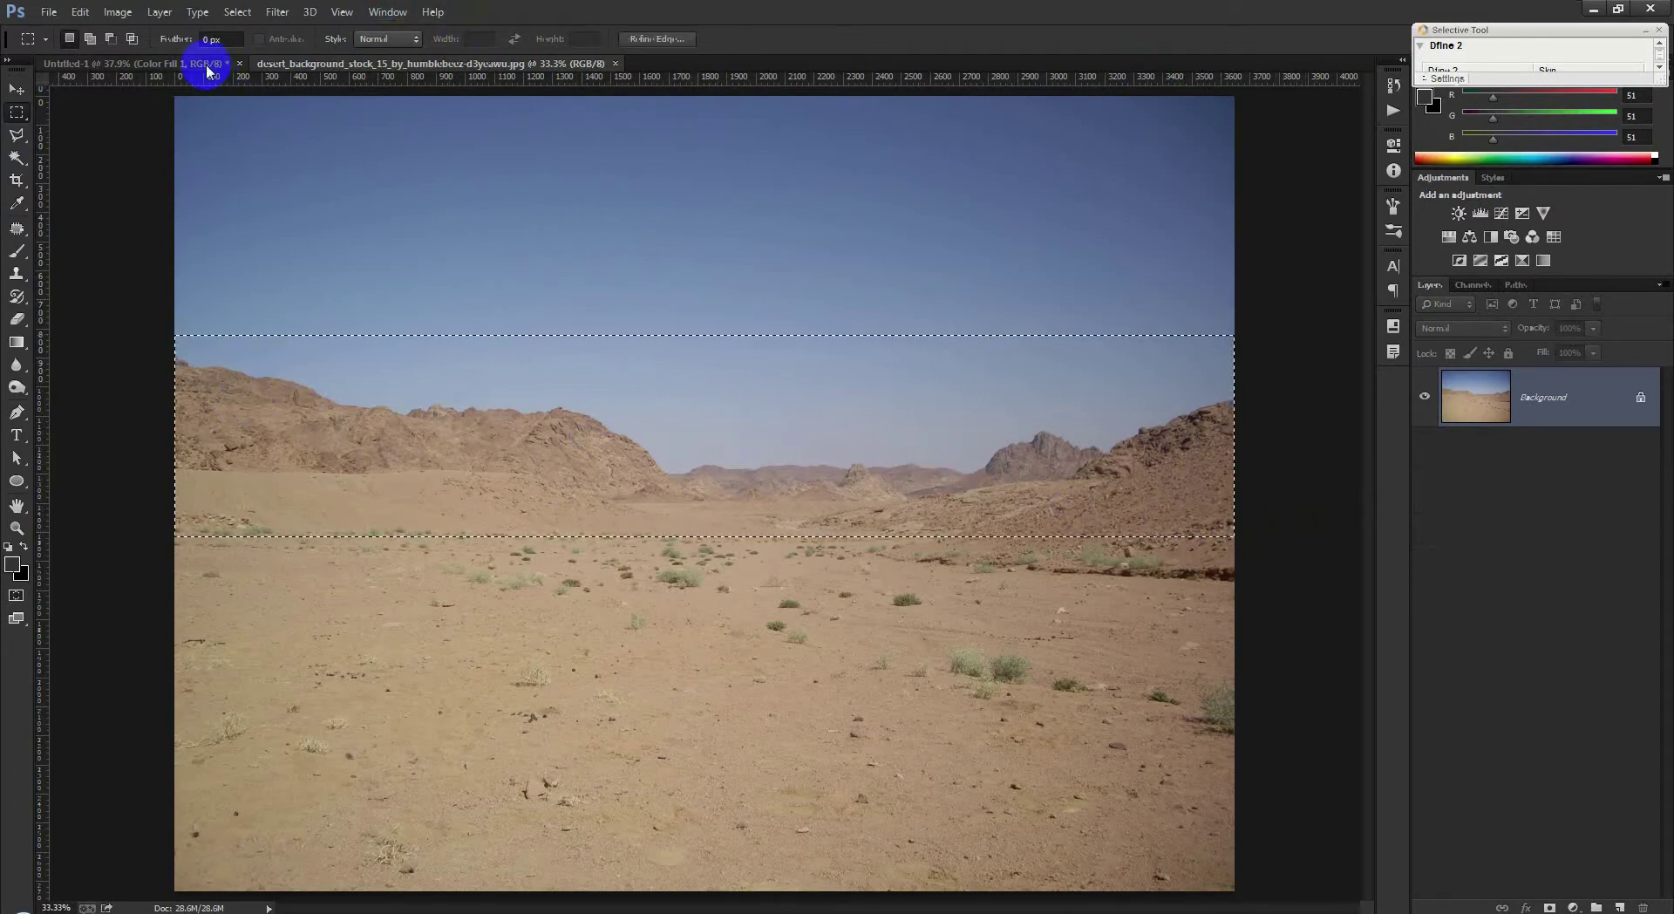
{"action": "left_click", "coordinate": [208, 66]}
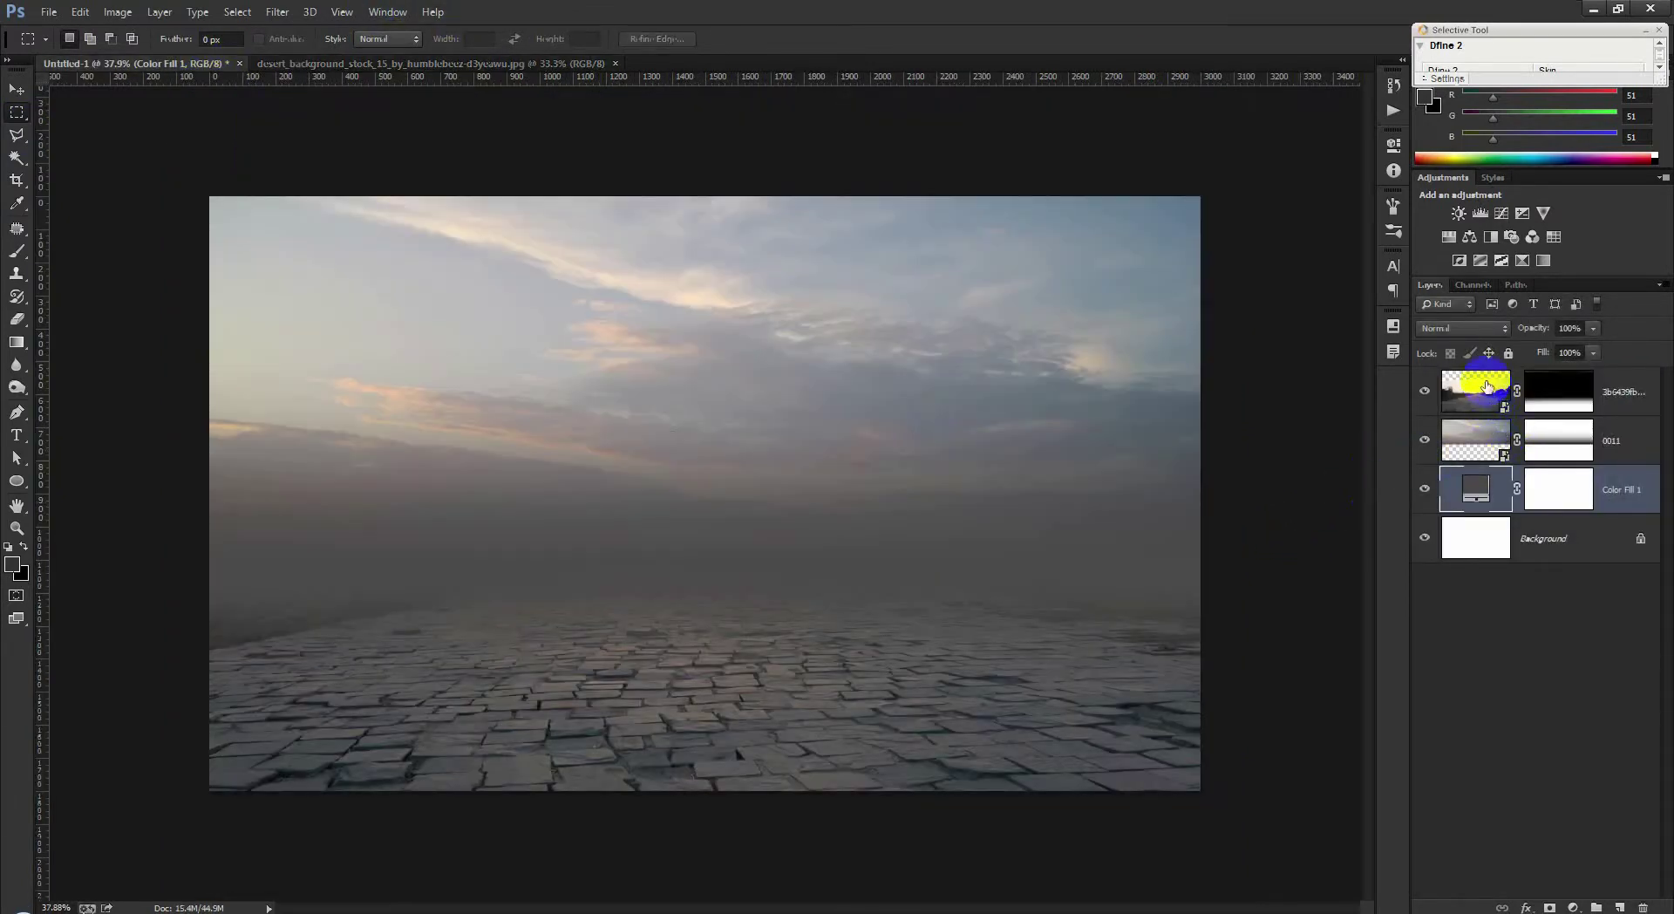
{"action": "left_click", "coordinate": [1485, 383]}
{"action": "key", "text": "ctrl+v"}
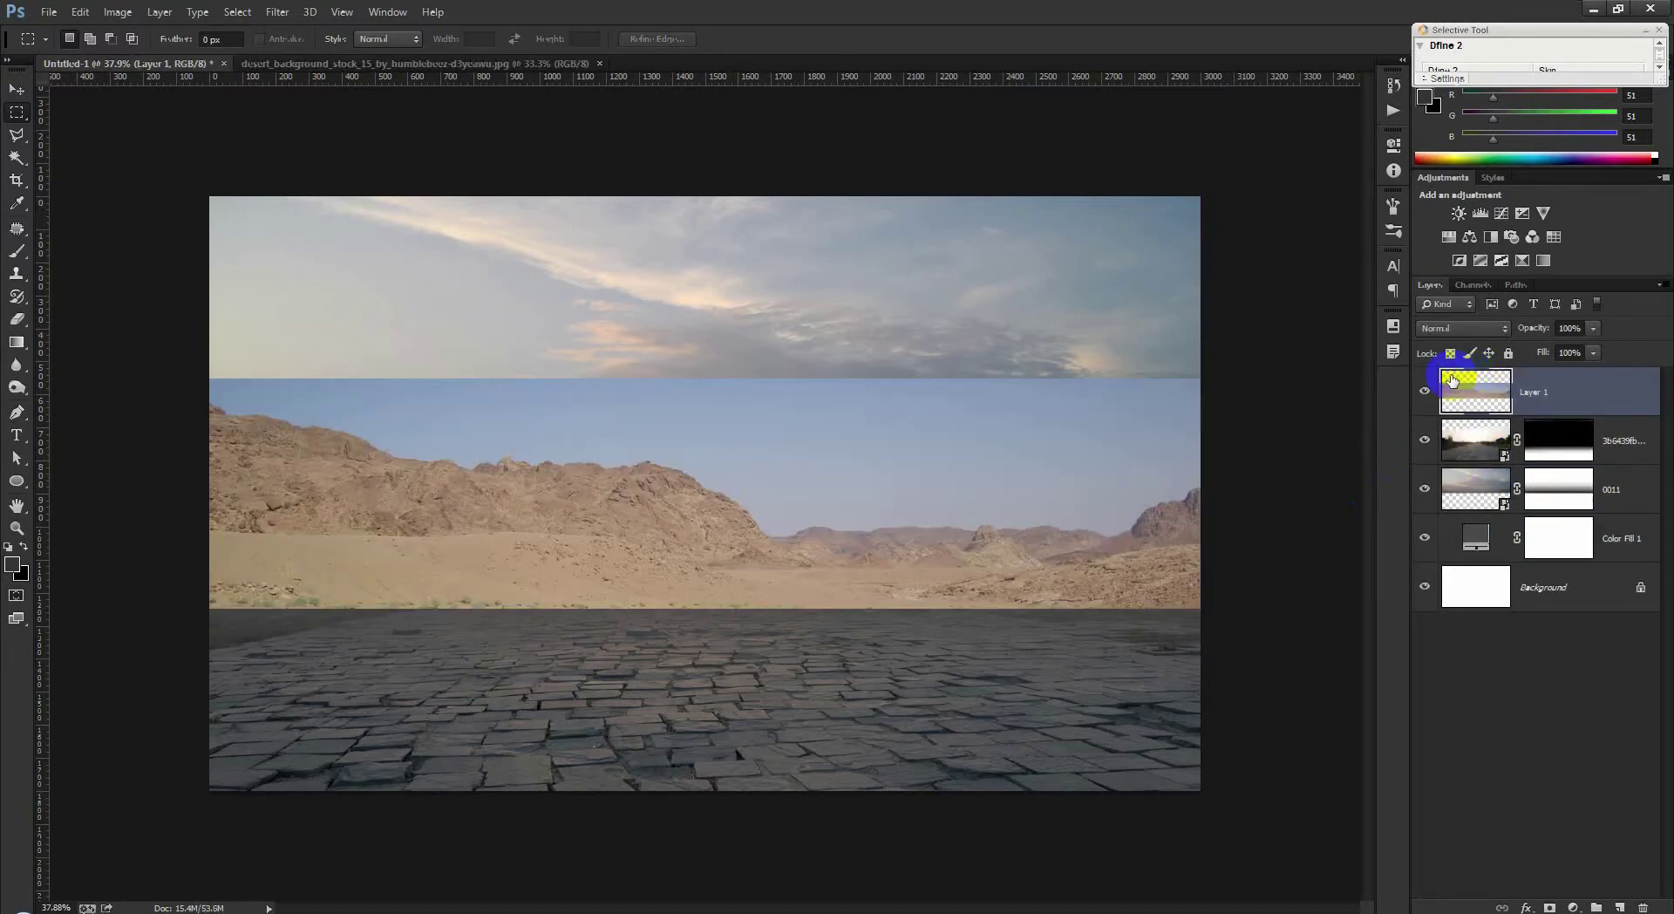
Step: Compare blending modes on the desert strip and settle on Multiply
{"action": "left_click", "coordinate": [1450, 331]}
{"action": "left_click", "coordinate": [1443, 399]}
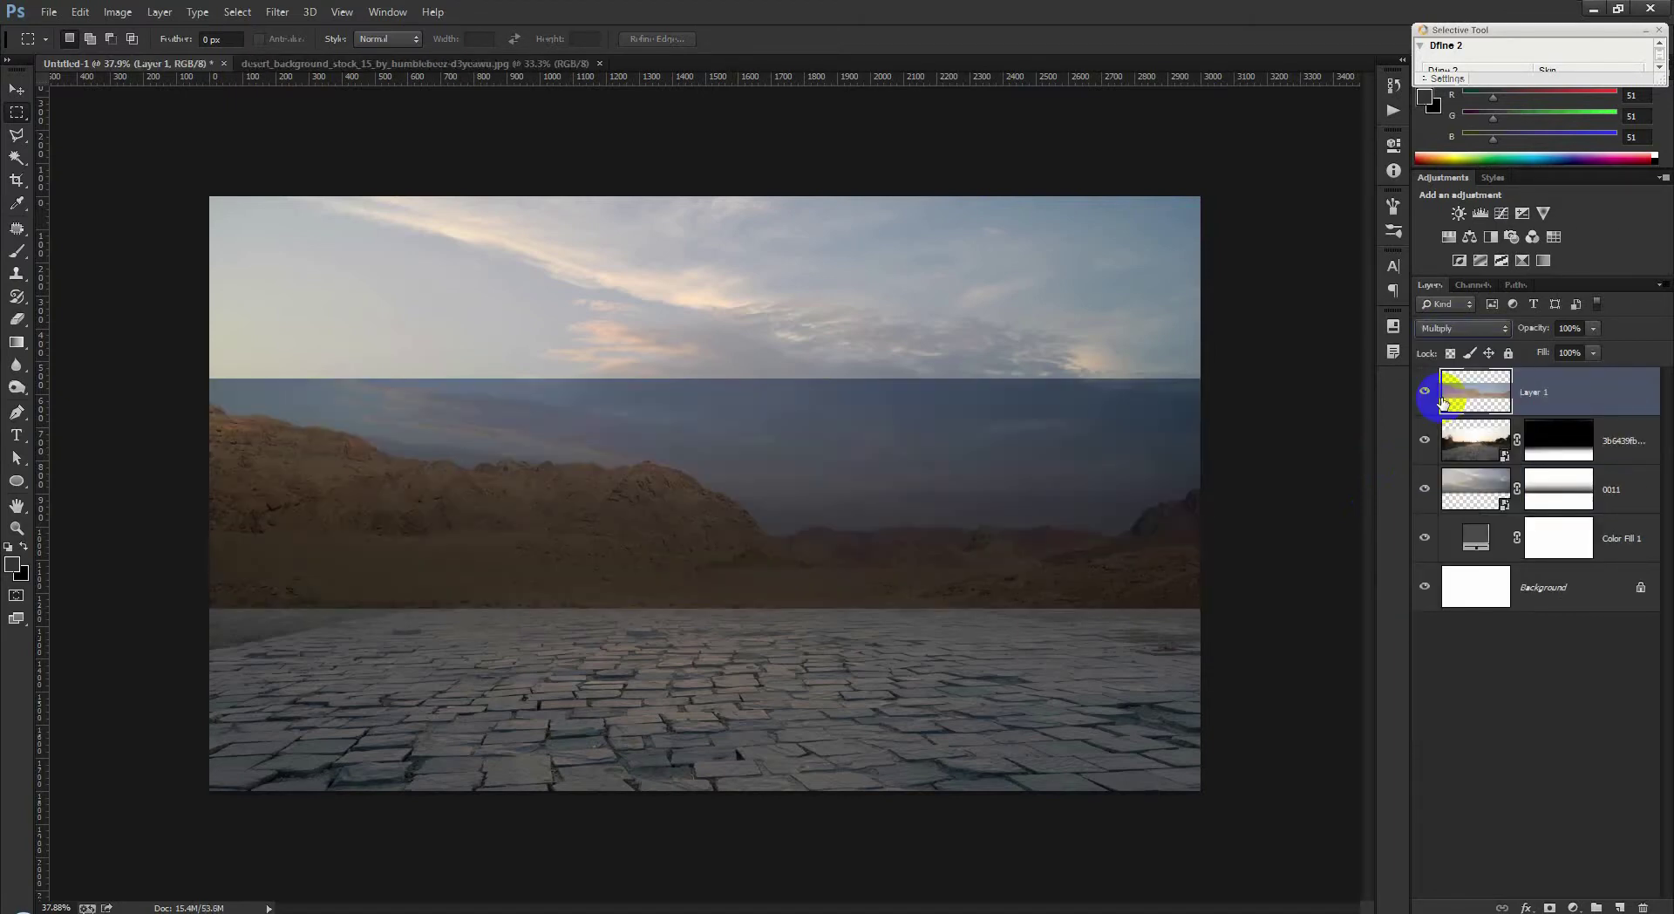
{"action": "key", "text": "Down"}
{"action": "key", "text": "Down"}
{"action": "key", "text": "Down"}
{"action": "key", "text": "Down"}
{"action": "key", "text": "Down"}
{"action": "key", "text": "Down"}
{"action": "key", "text": "Down"}
{"action": "key", "text": "Down"}
{"action": "key", "text": "Down"}
{"action": "key", "text": "Down"}
{"action": "key", "text": "Down"}
{"action": "key", "text": "Down"}
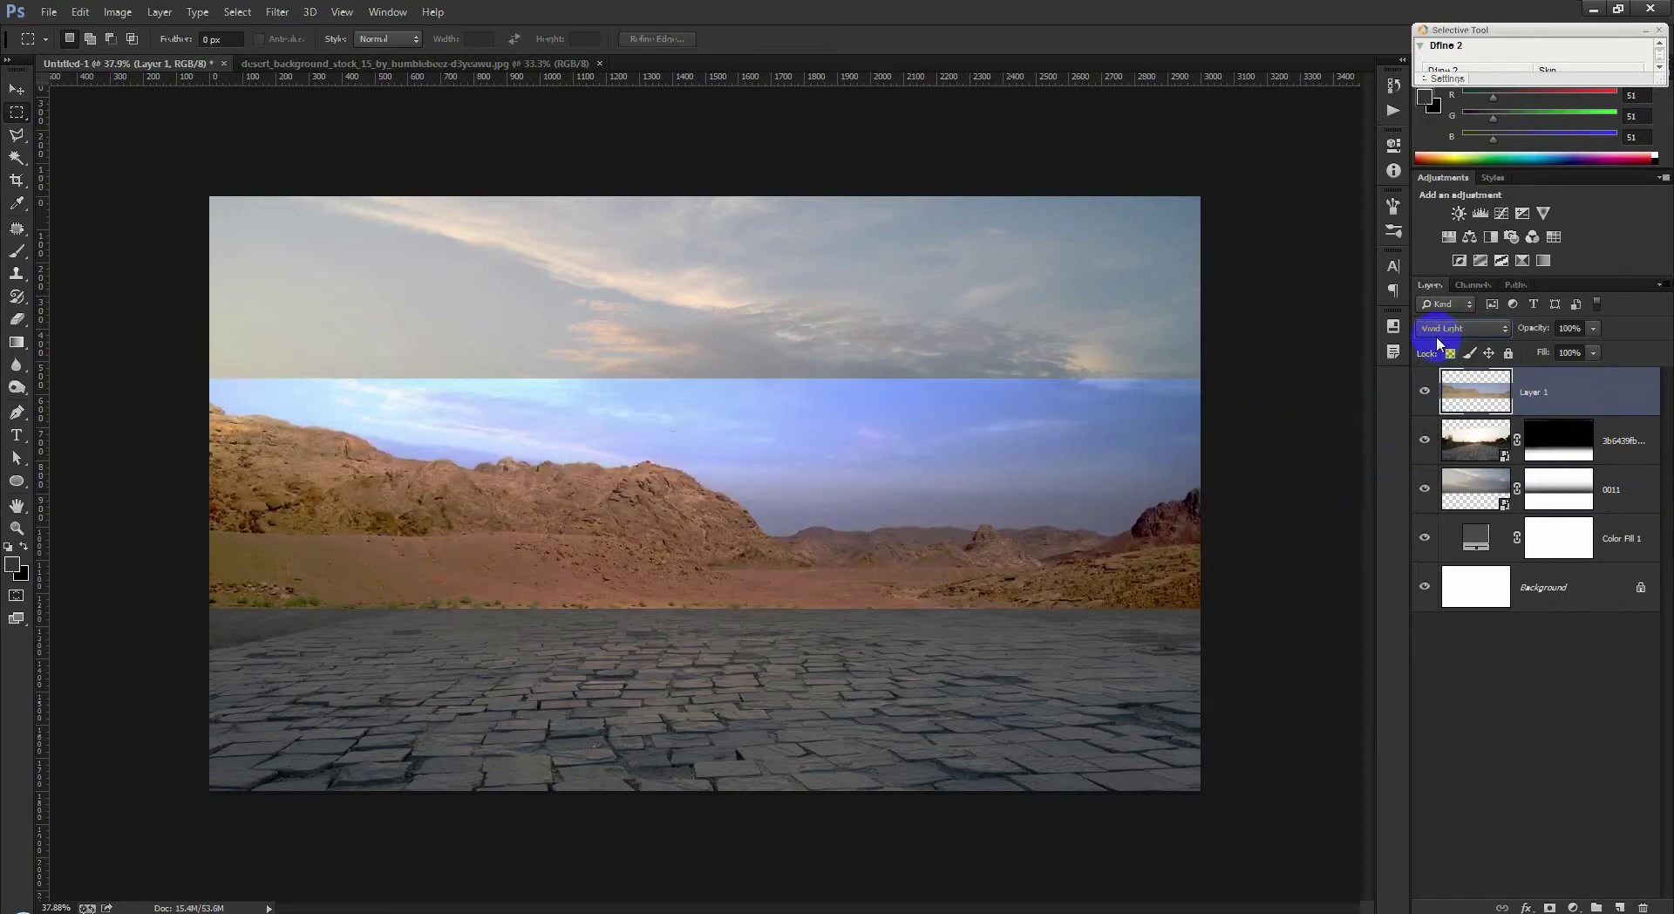
{"action": "key", "text": "Down"}
{"action": "key", "text": "Down"}
{"action": "key", "text": "Down"}
{"action": "key", "text": "Down"}
{"action": "key", "text": "Down"}
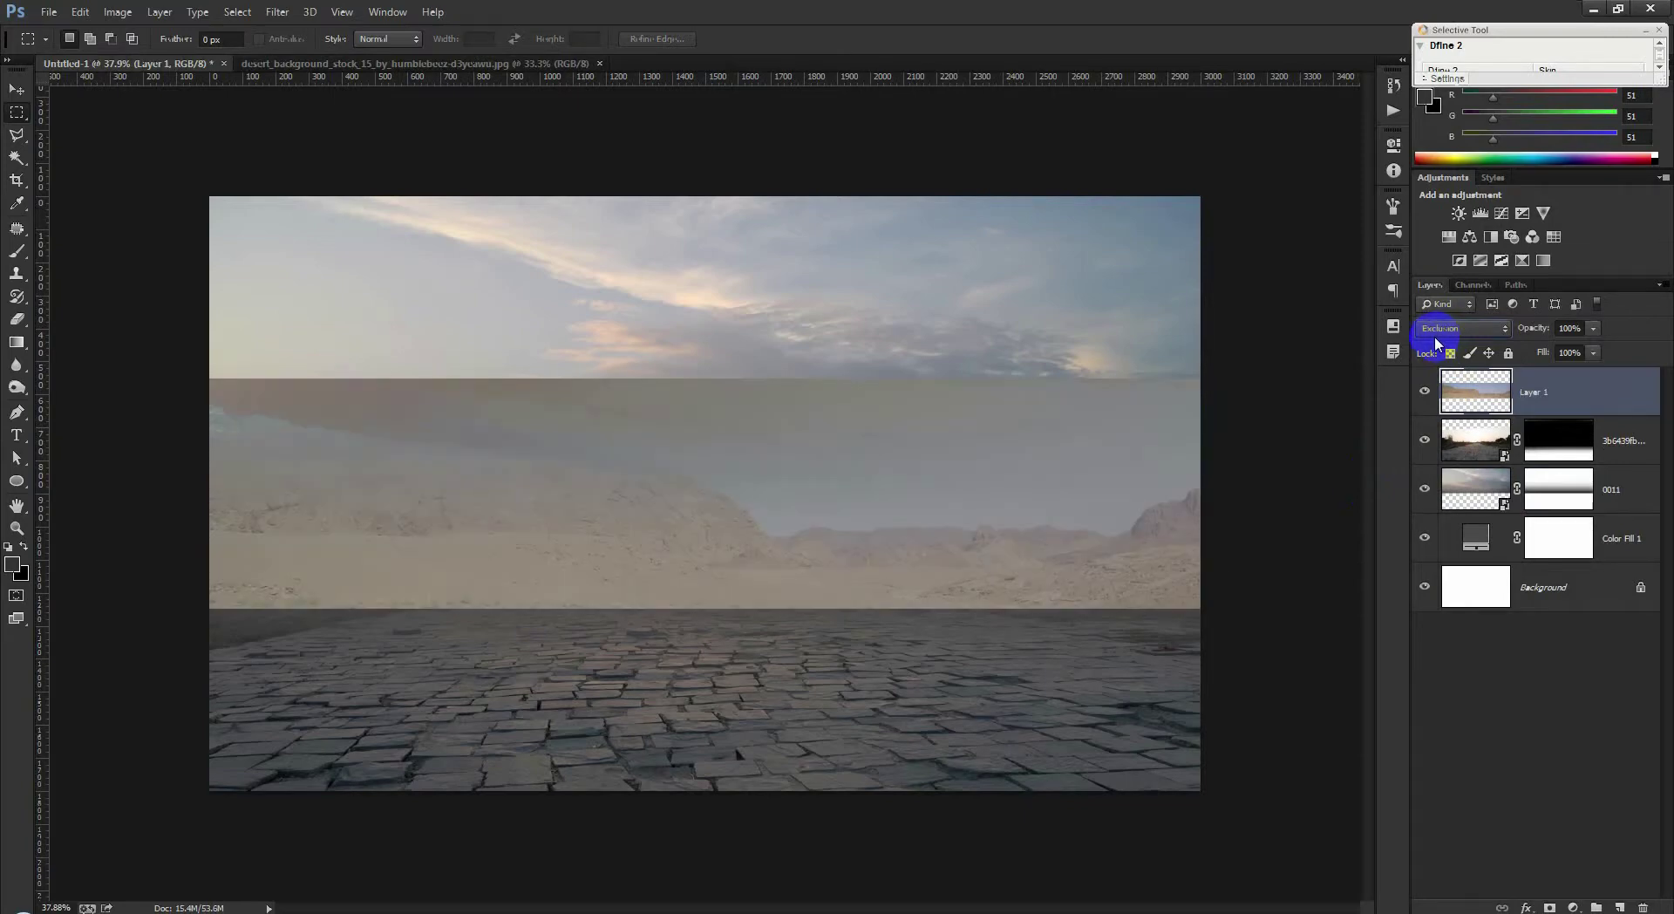
{"action": "key", "text": "Down"}
{"action": "left_click", "coordinate": [1430, 328]}
{"action": "left_click", "coordinate": [1437, 397]}
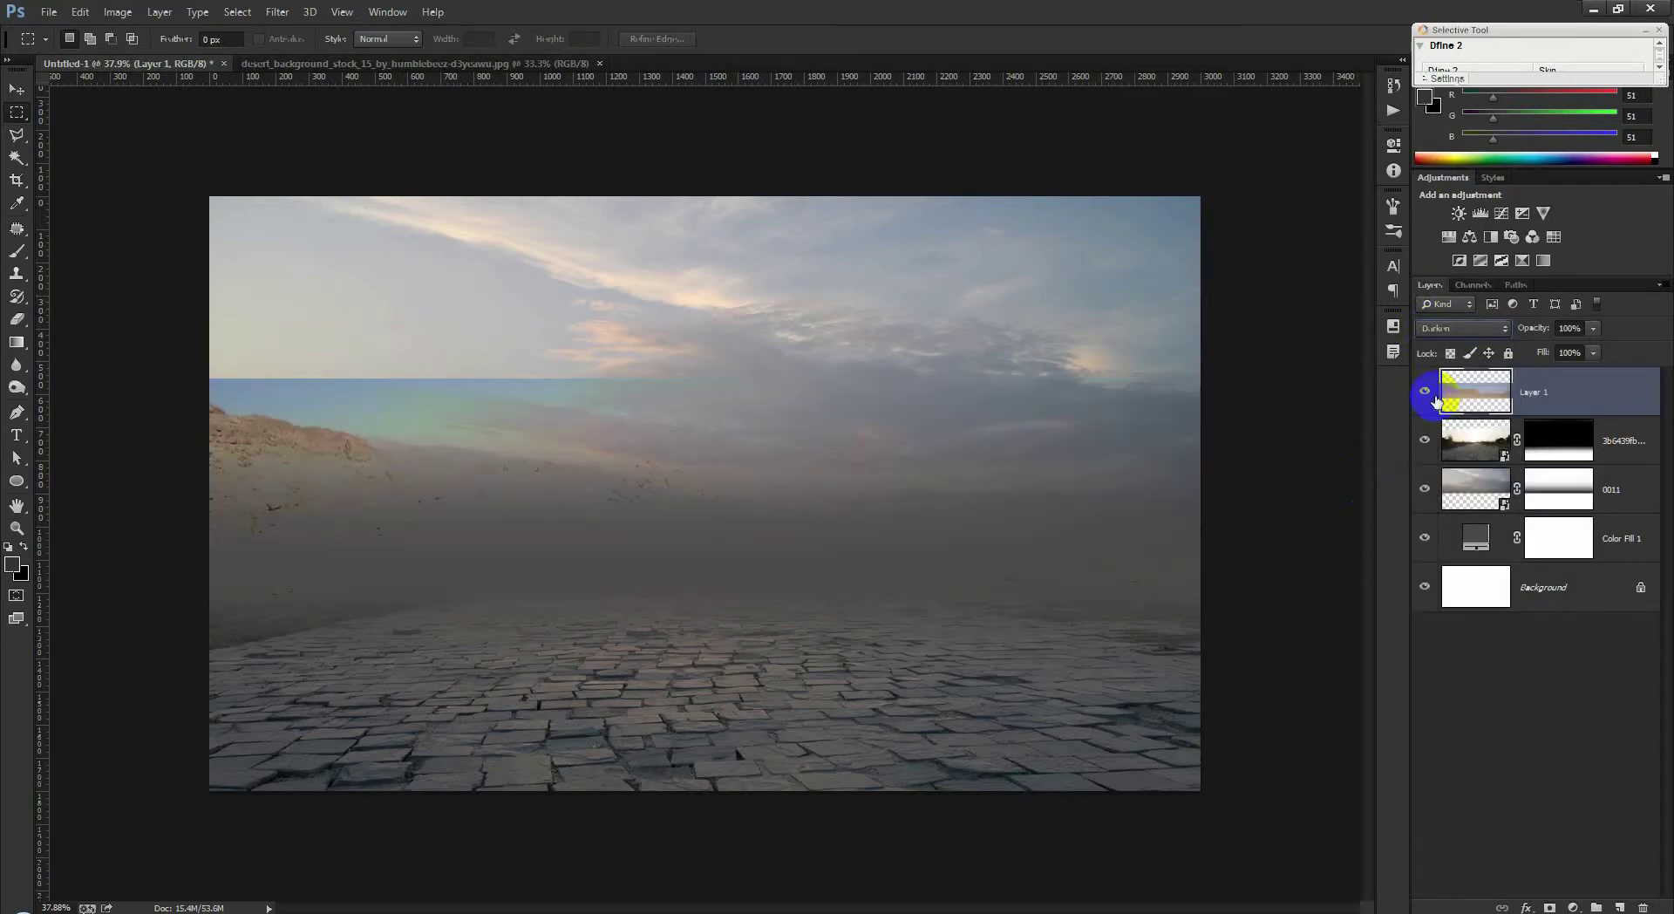
{"action": "key", "text": "Down"}
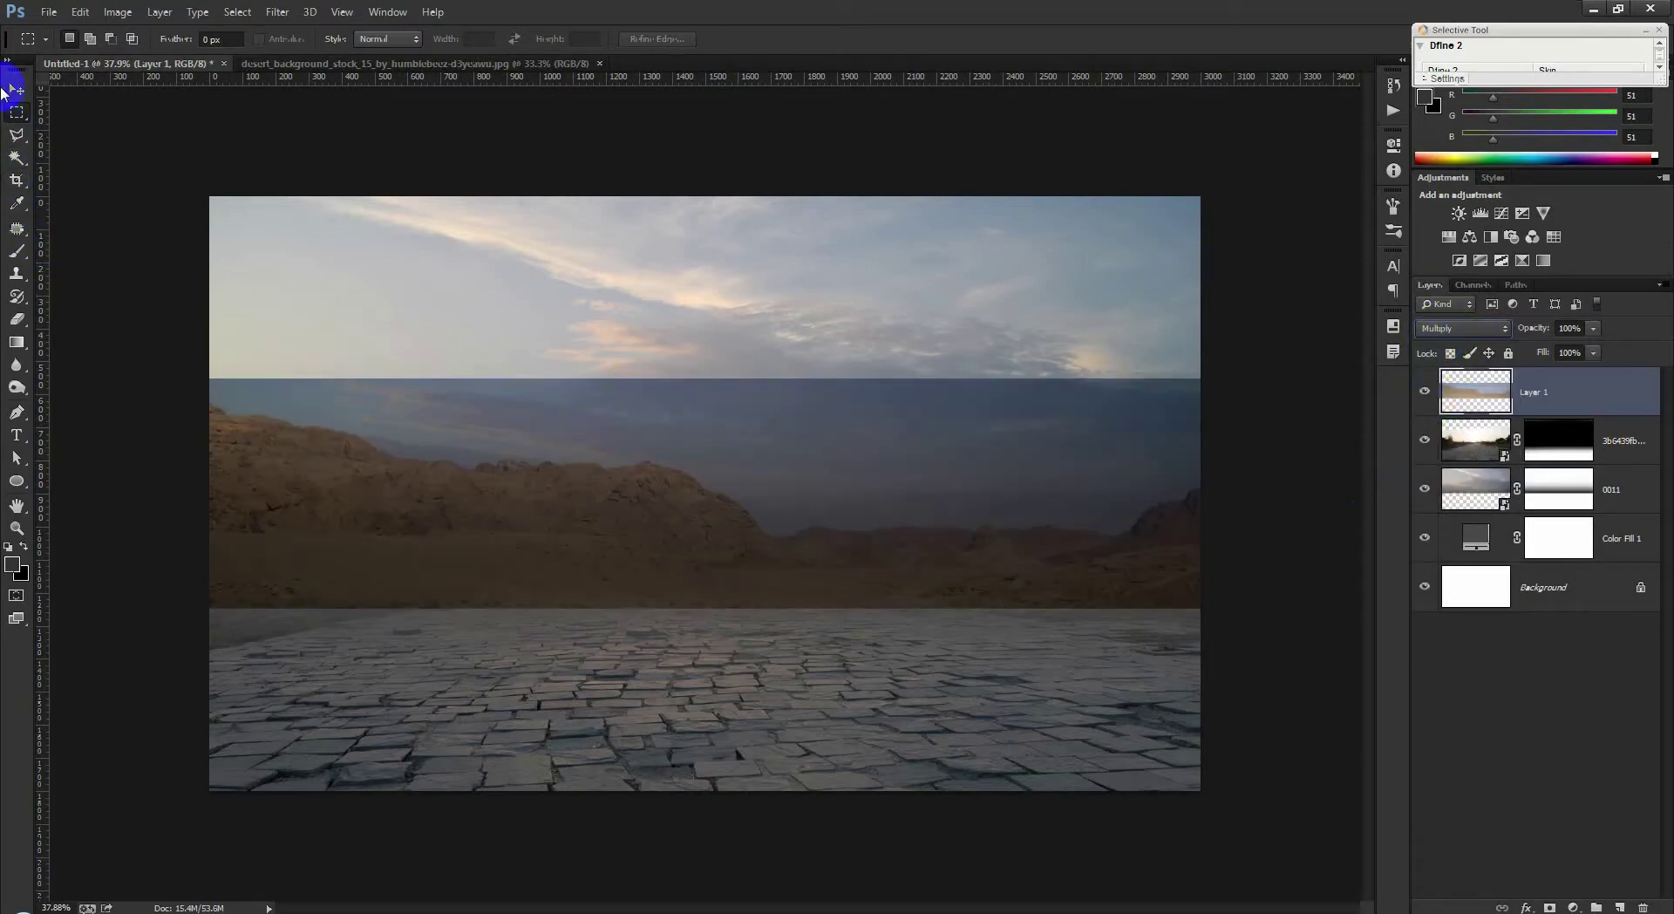
{"action": "left_click", "coordinate": [15, 89]}
{"action": "key", "text": "ctrl+t"}
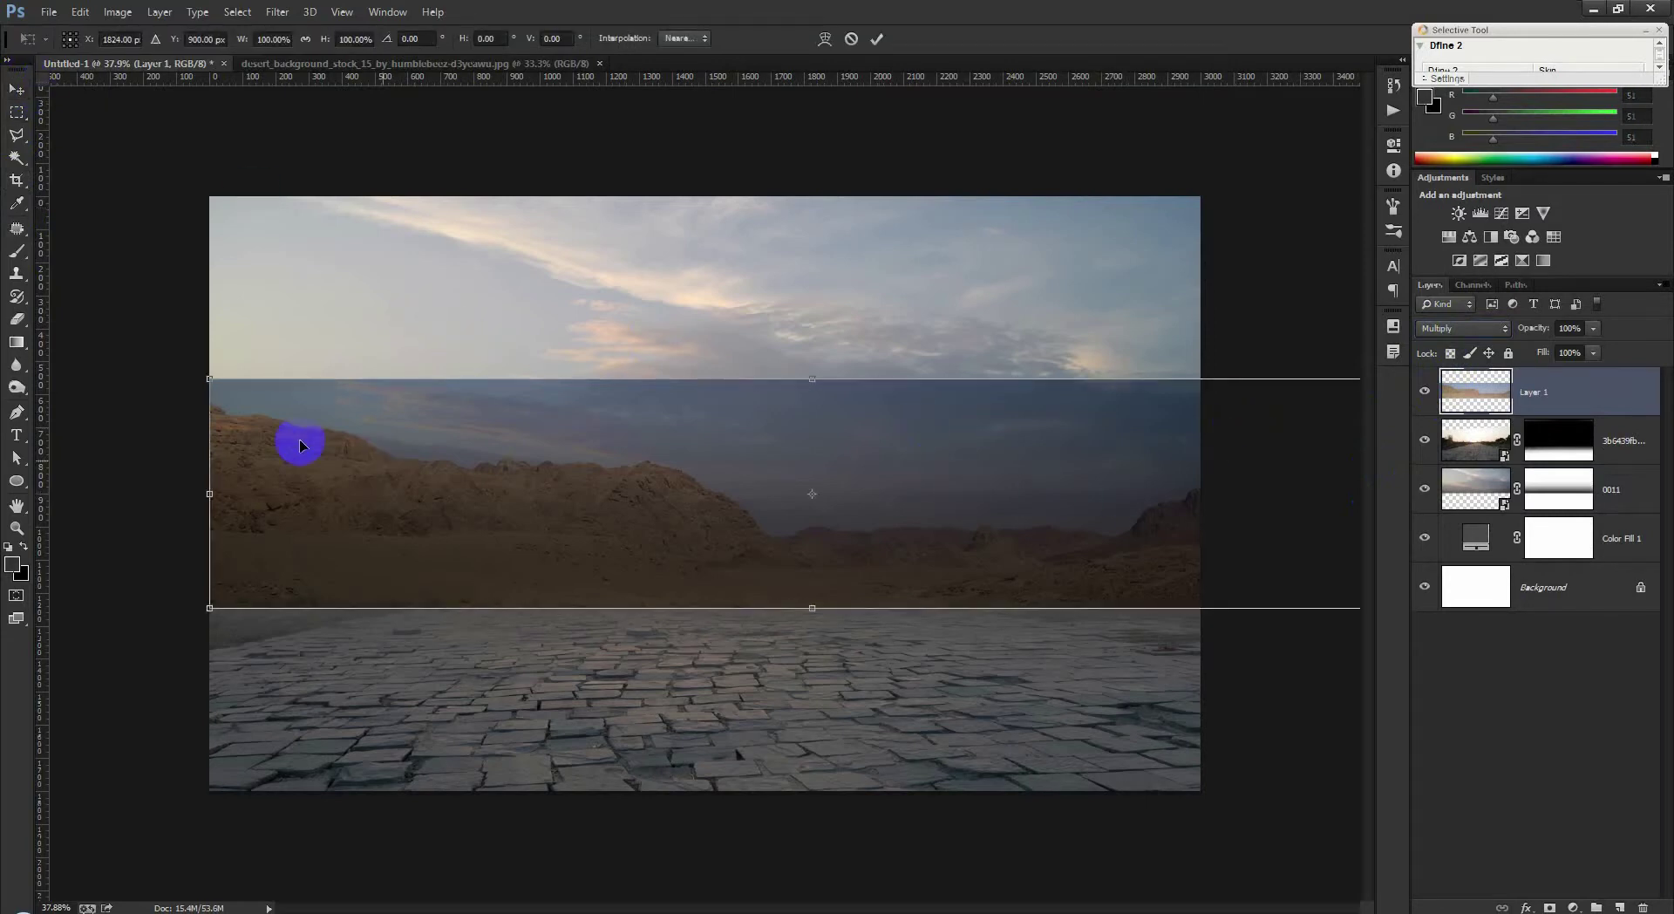
Step: Shrink the desert strip lower and stretch it to the canvas's right edge
{"action": "mouse_move", "coordinate": [200, 379]}
{"action": "left_mouse_down"}
{"action": "mouse_move", "coordinate": [437, 493]}
{"action": "mouse_move", "coordinate": [445, 552]}
{"action": "mouse_move", "coordinate": [348, 590]}
{"action": "left_mouse_up"}
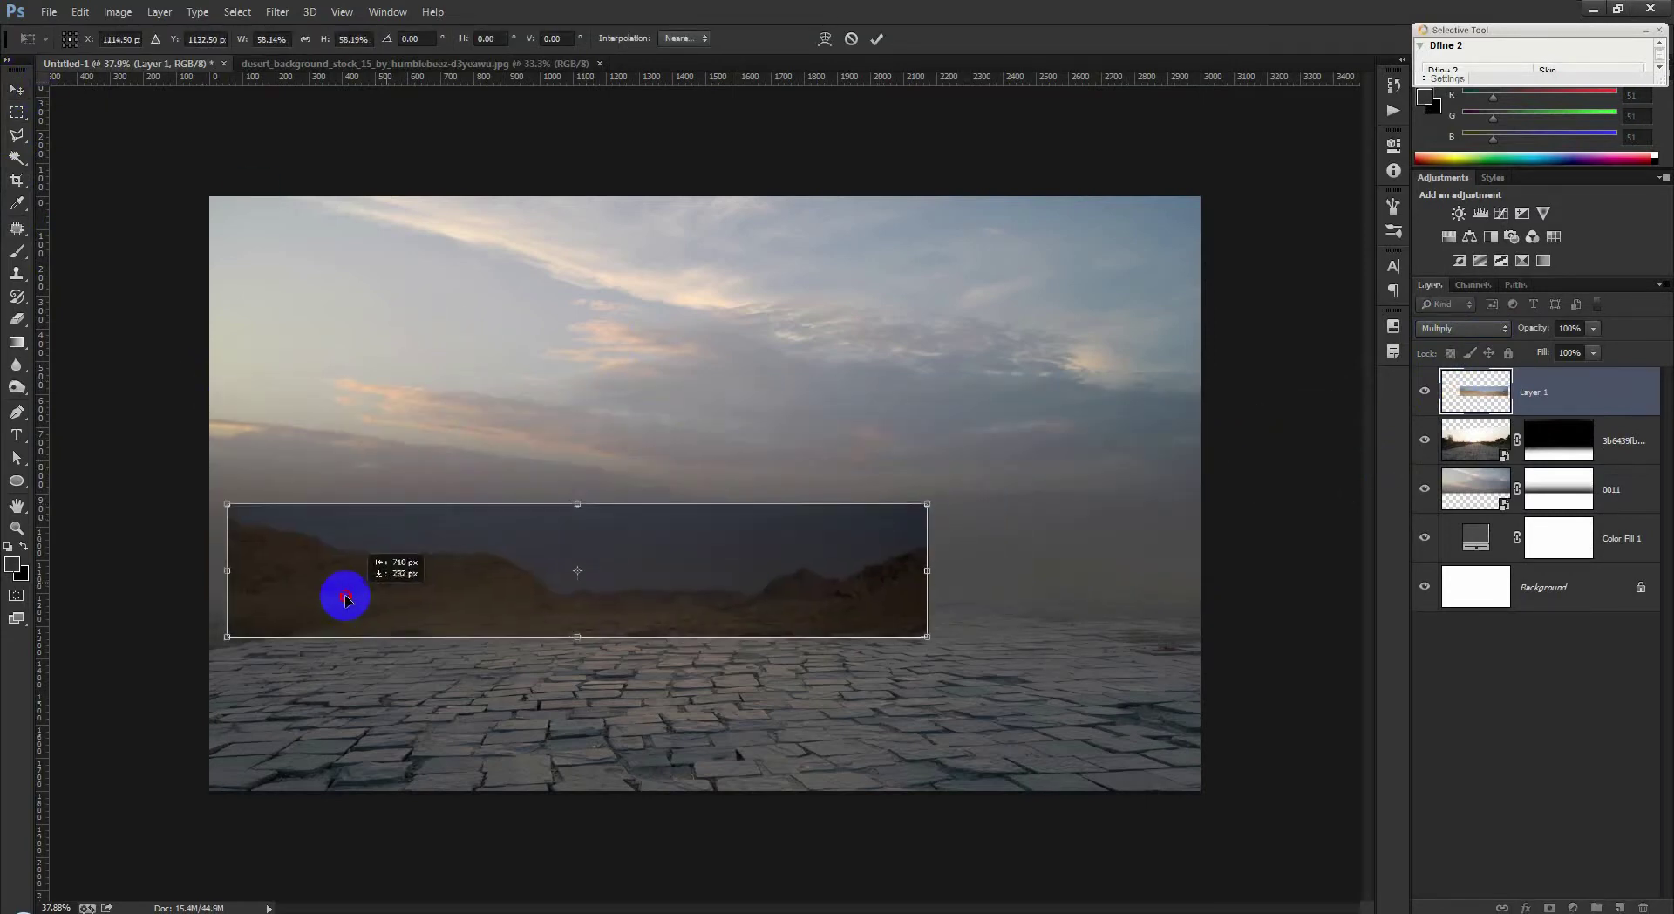
{"action": "left_click_drag", "start_coordinate": [910, 571], "coordinate": [1200, 570]}
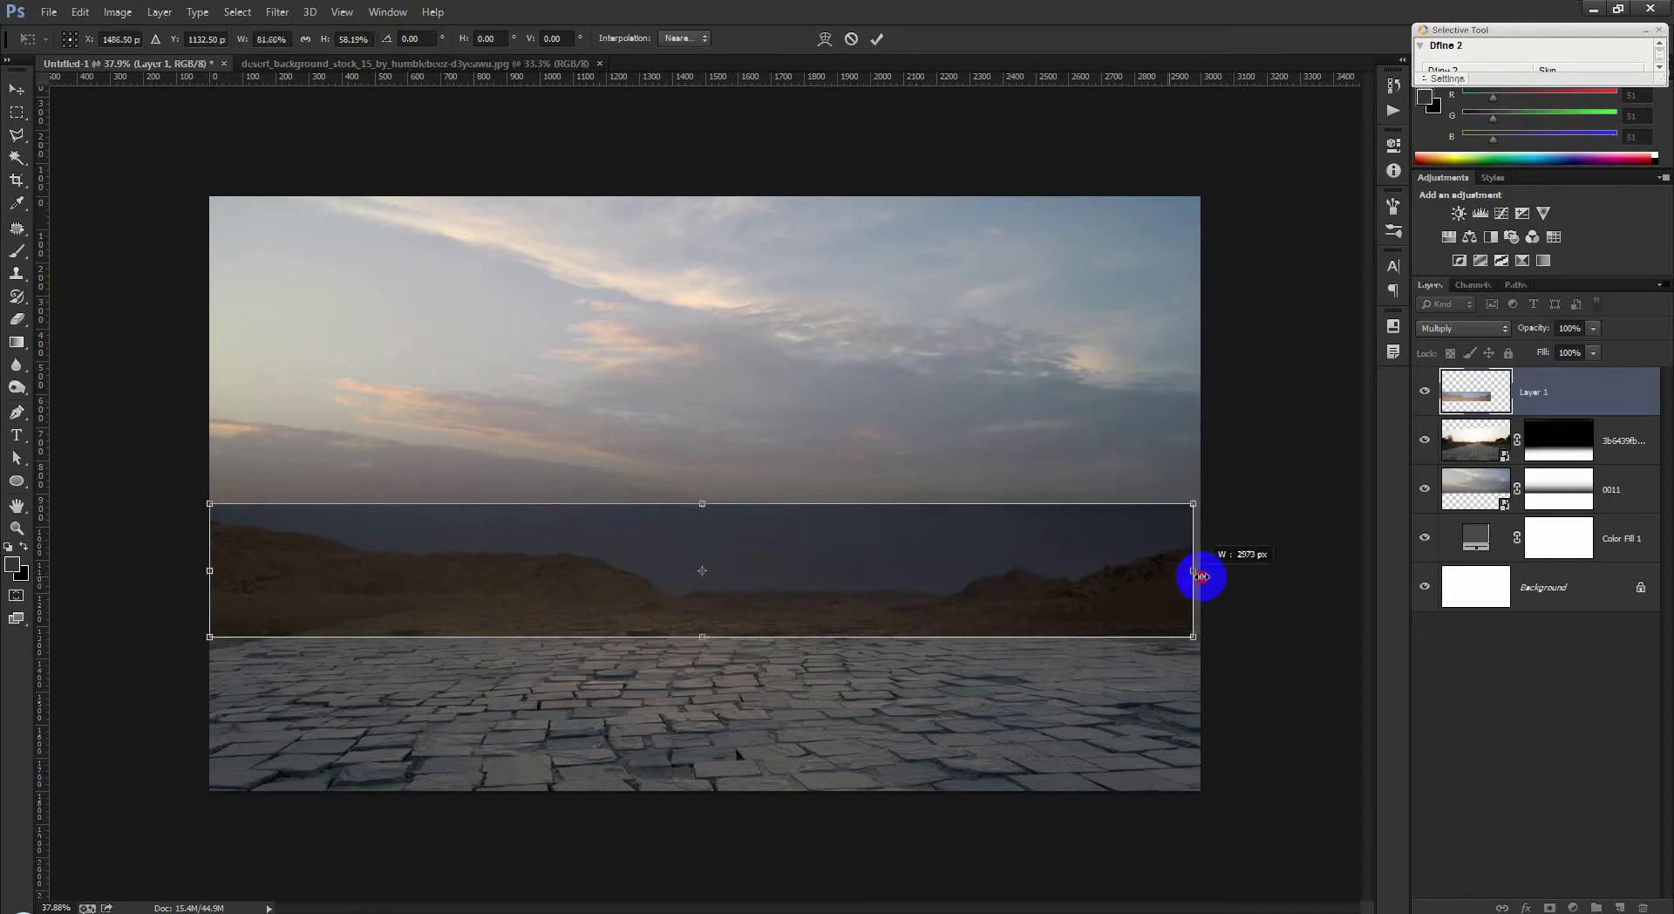
{"action": "left_click", "coordinate": [878, 39]}
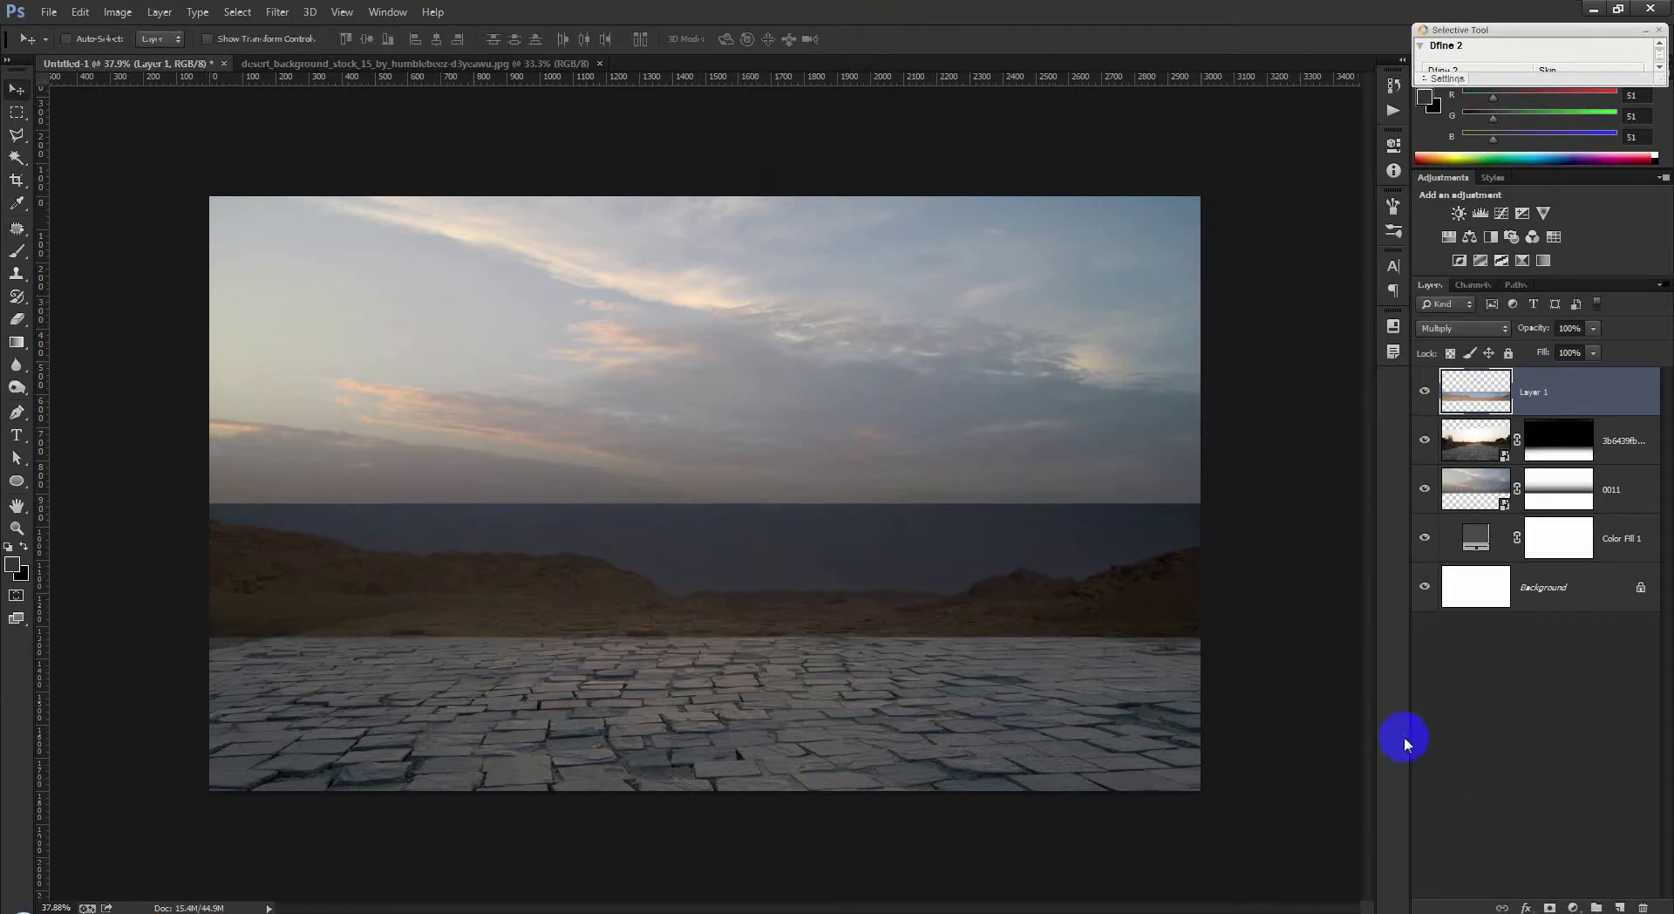
Step: Mask the desert strip and brush its left and right hills into the haze
{"action": "left_click", "coordinate": [1550, 907]}
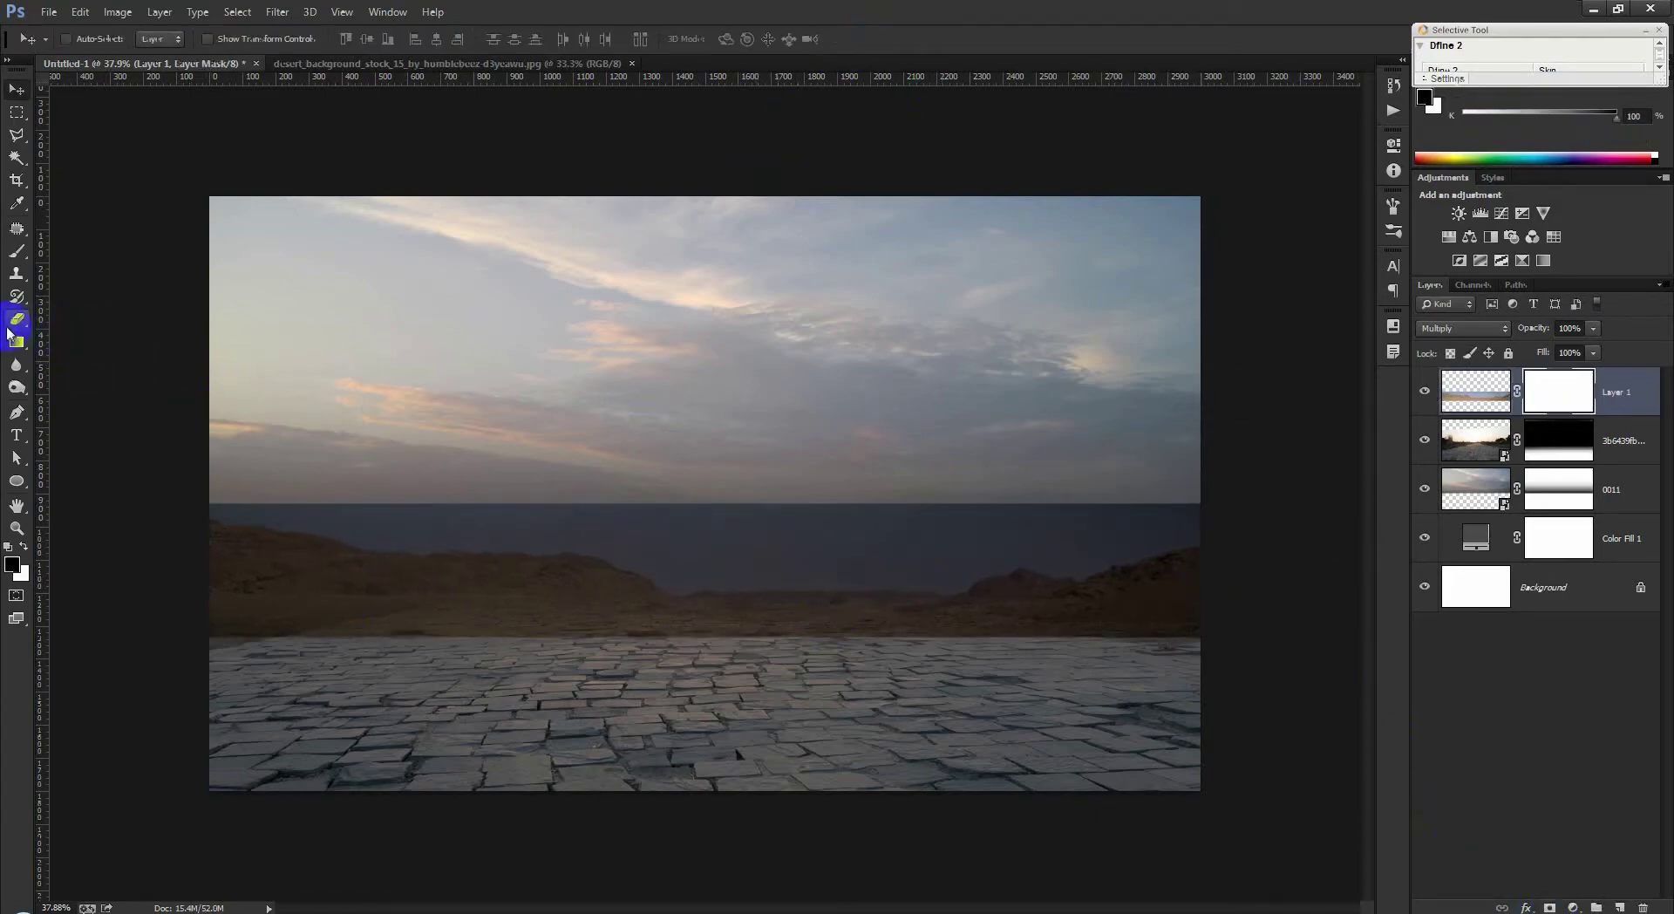
{"action": "left_click", "coordinate": [16, 257]}
{"action": "left_click_drag", "start_coordinate": [299, 407], "coordinate": [848, 384]}
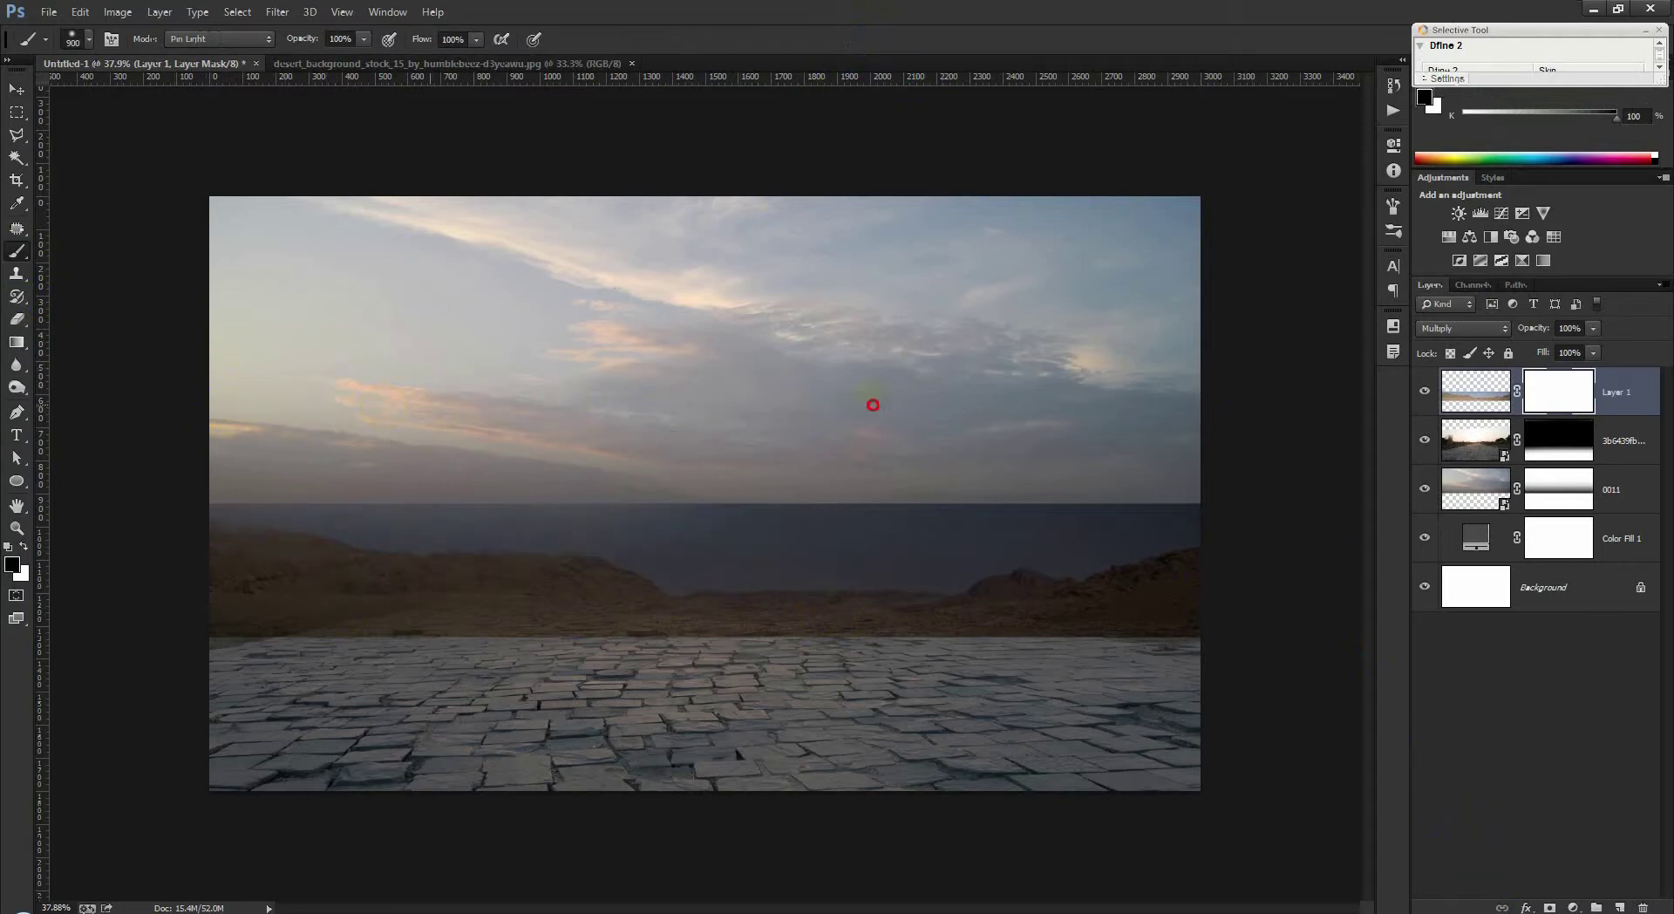
{"action": "left_click_drag", "start_coordinate": [1400, 407], "coordinate": [1085, 410]}
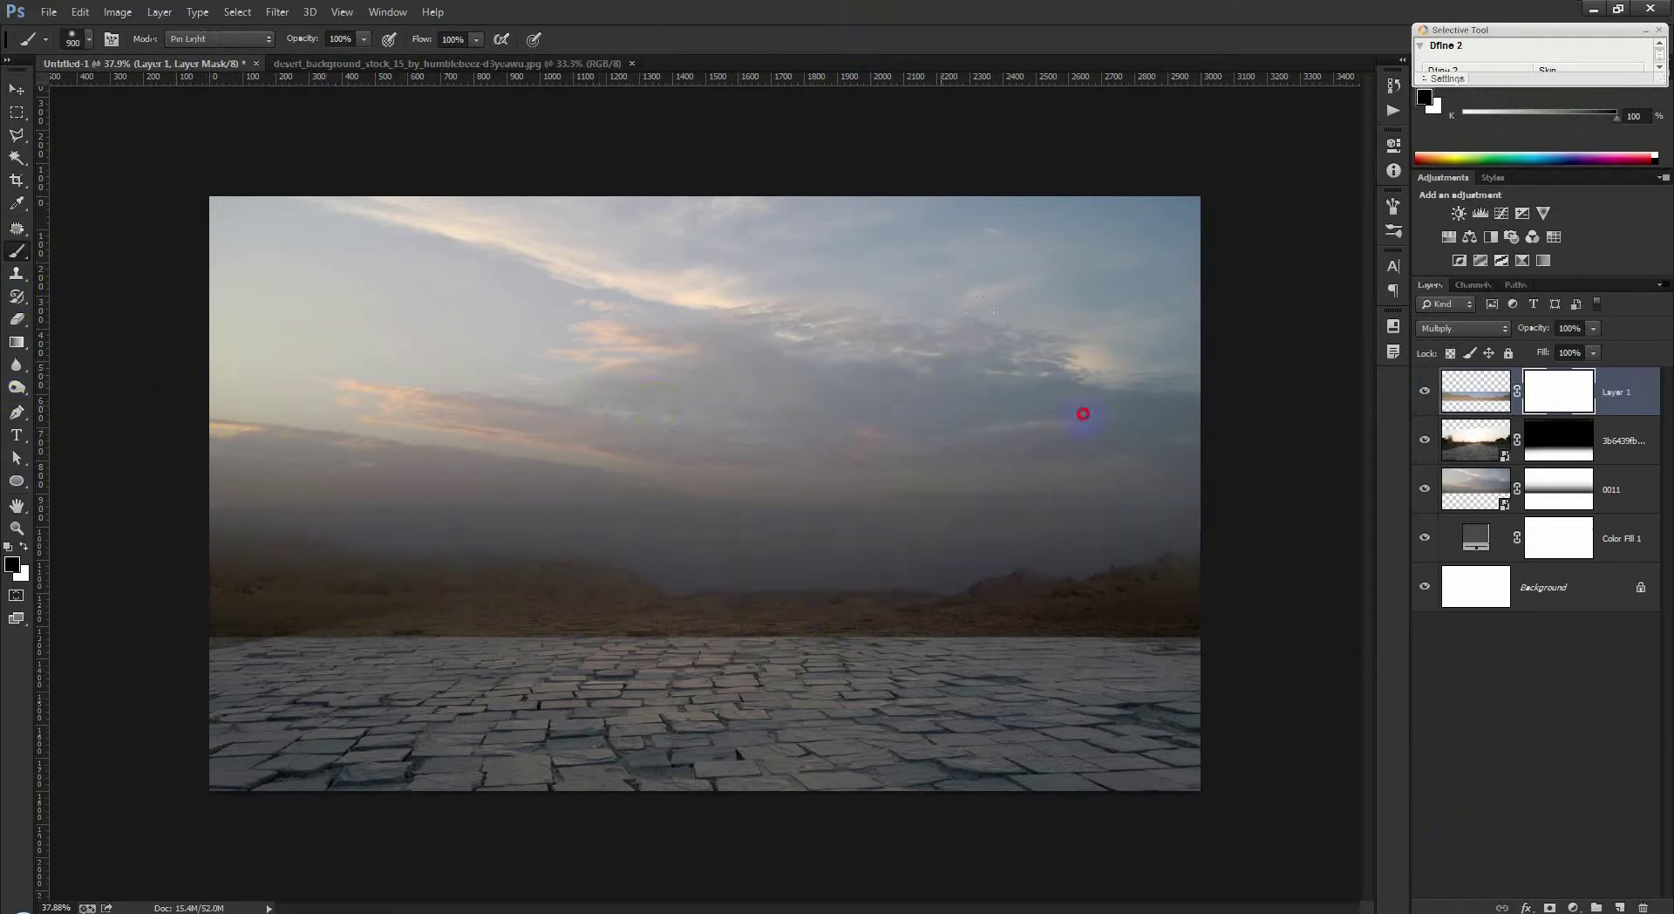
{"action": "mouse_move", "coordinate": [1099, 766]}
{"action": "left_mouse_down"}
{"action": "mouse_move", "coordinate": [814, 768]}
{"action": "mouse_move", "coordinate": [846, 776]}
{"action": "left_mouse_up"}
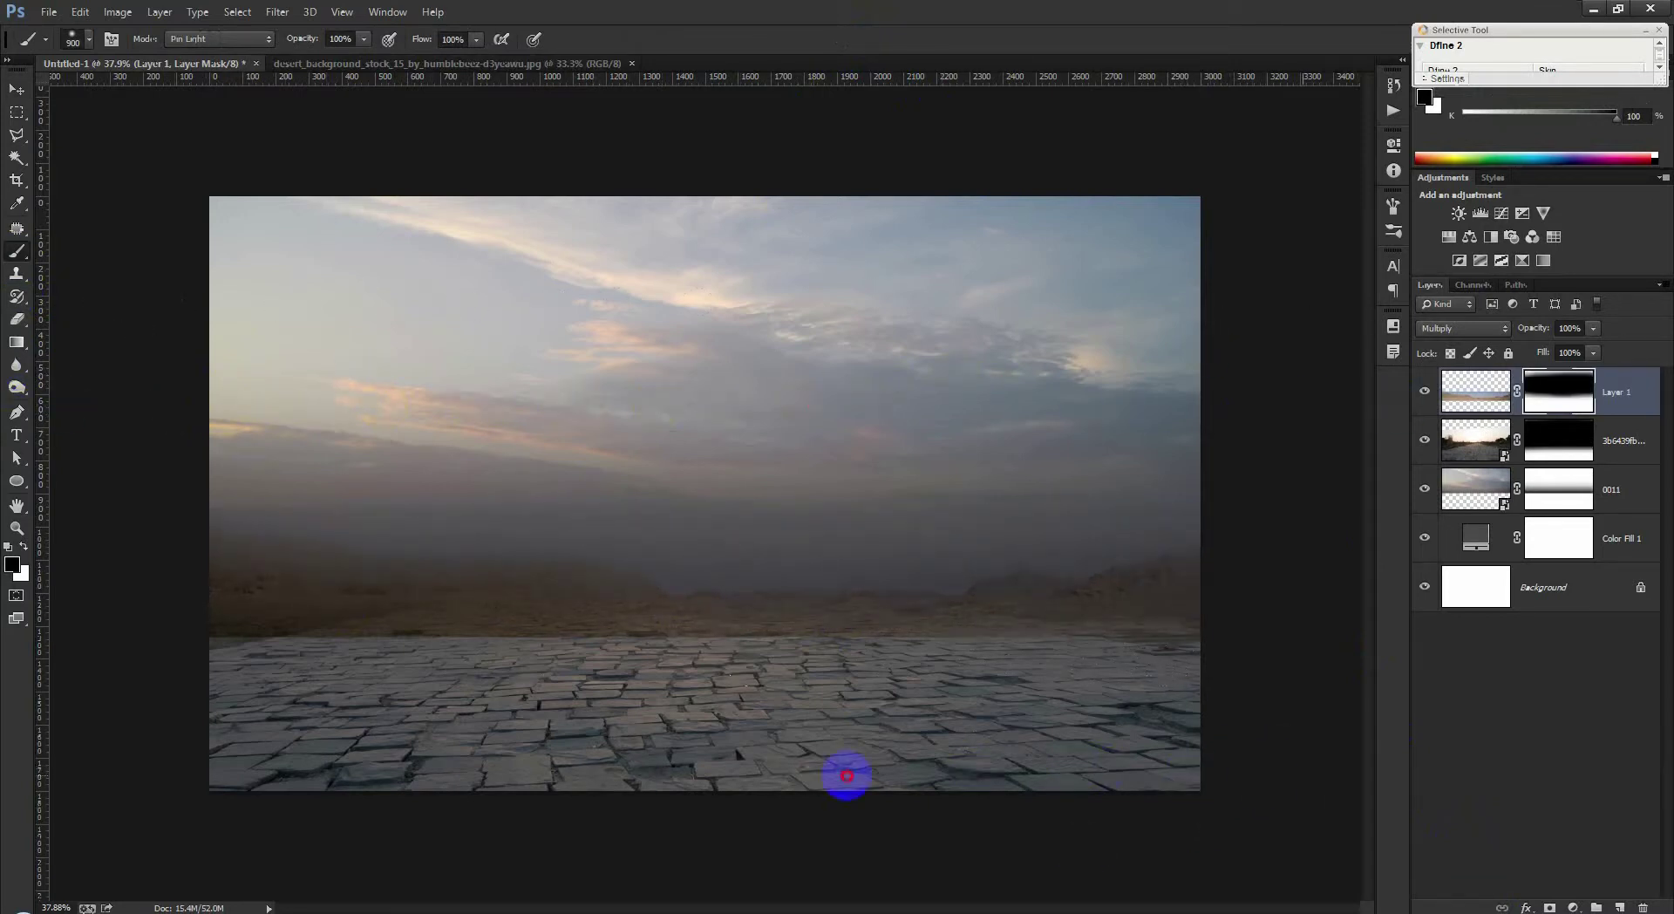
{"action": "left_click_drag", "start_coordinate": [281, 757], "coordinate": [613, 739]}
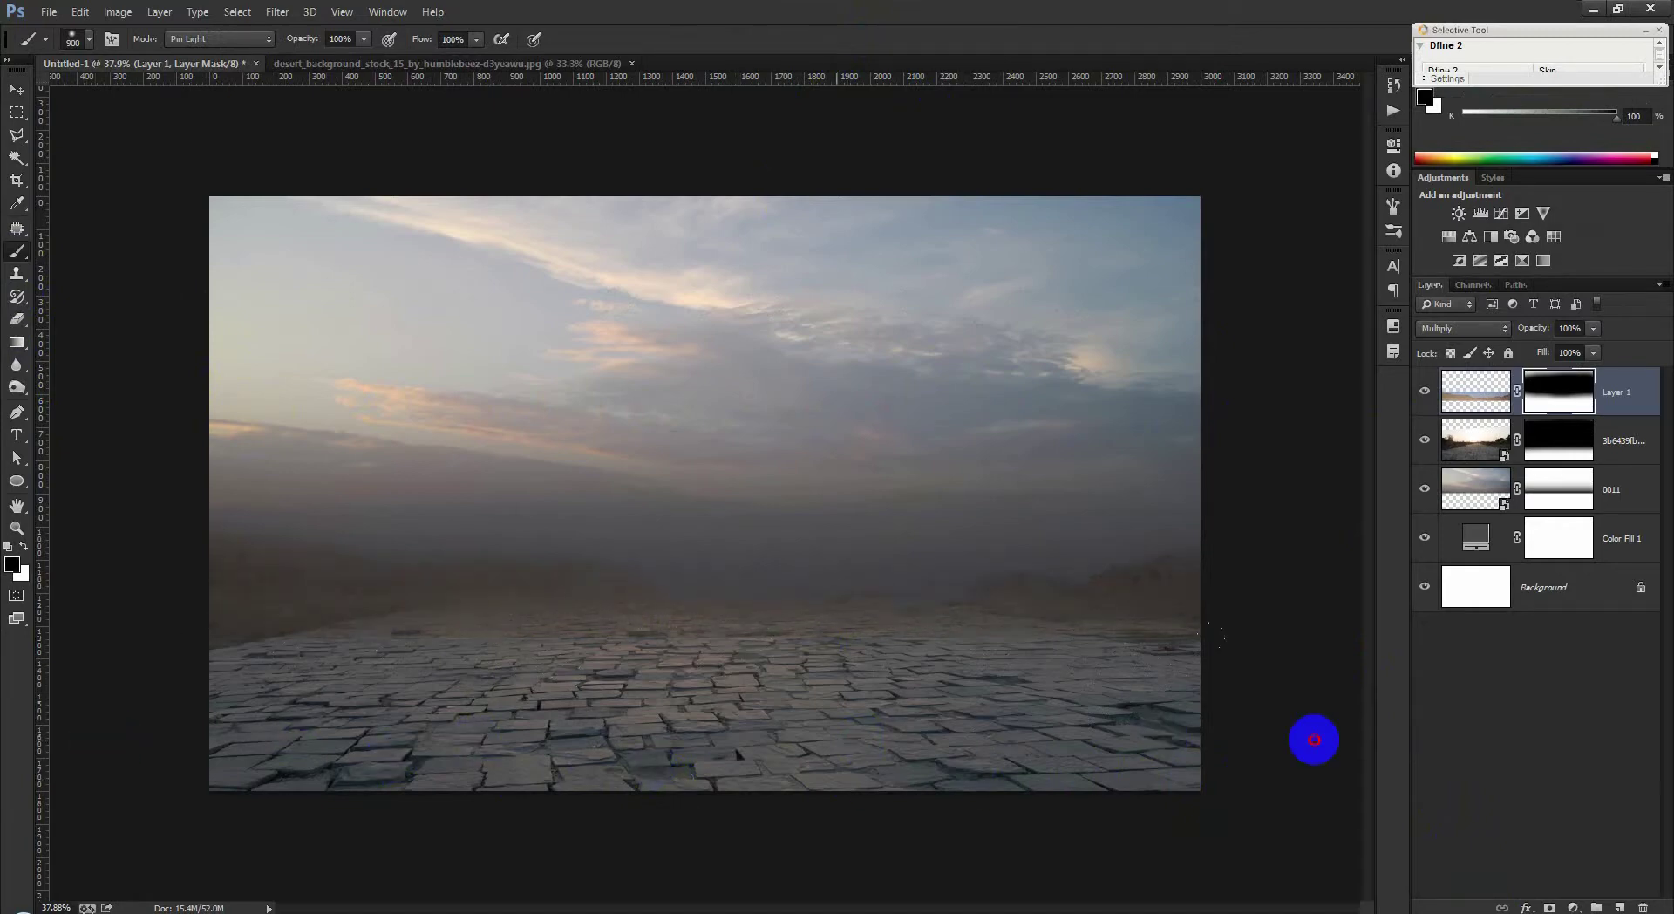
Step: Nudge the desert strip up and stretch Layer 1 taller over the horizon
{"action": "left_click", "coordinate": [19, 91]}
{"action": "left_click_drag", "start_coordinate": [852, 533], "coordinate": [846, 479]}
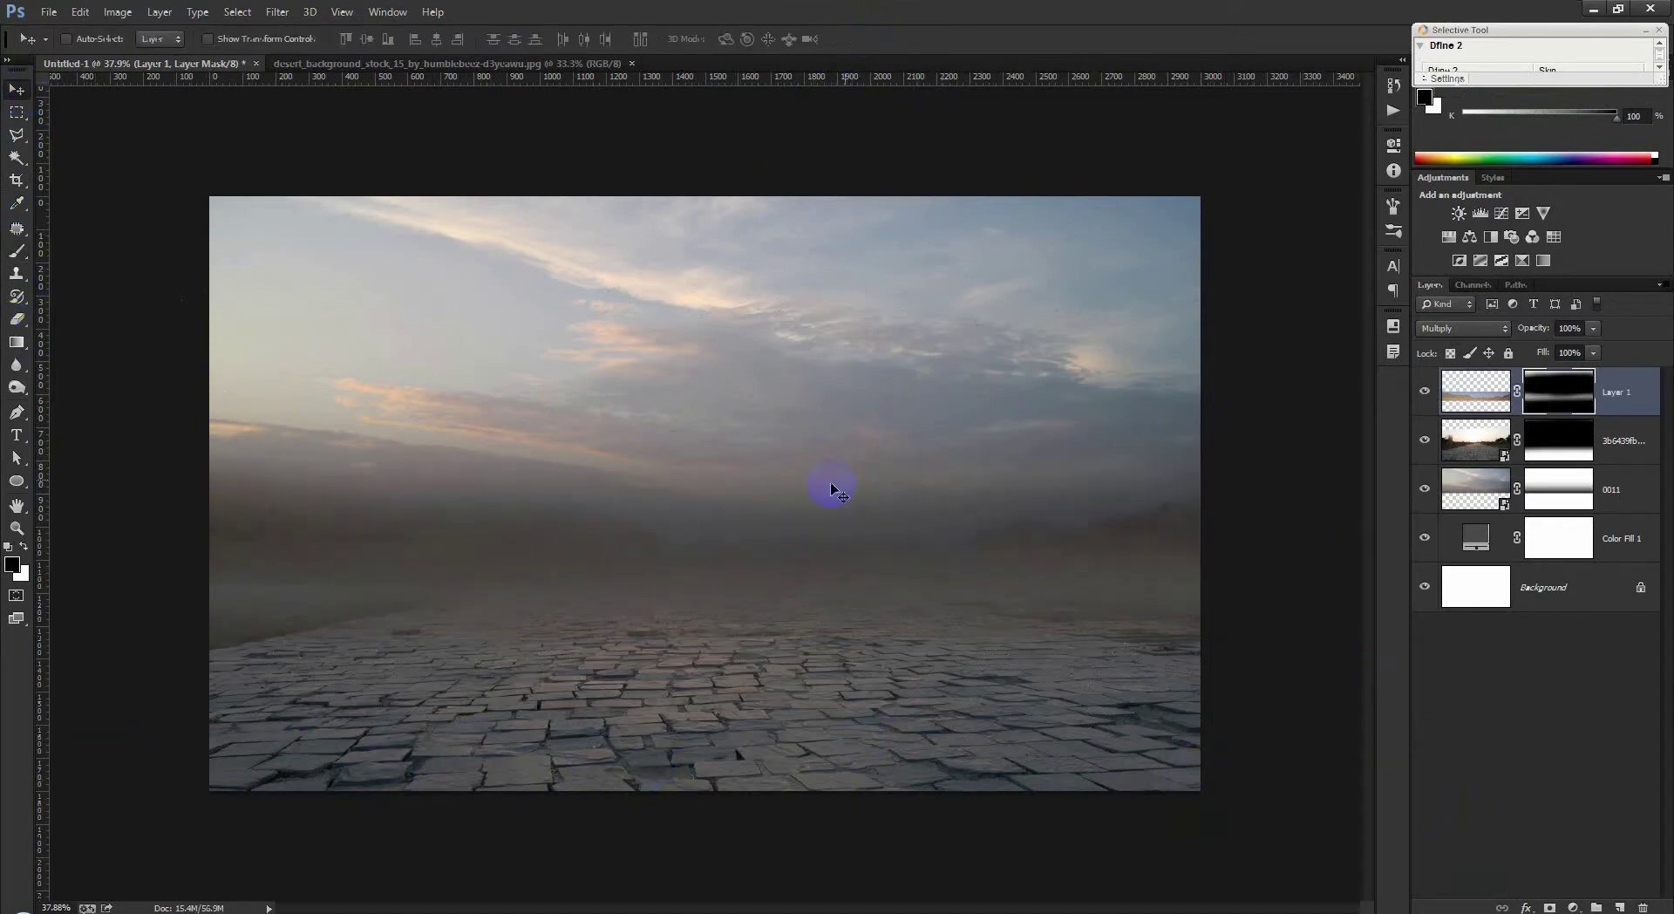
{"action": "left_click", "coordinate": [18, 252]}
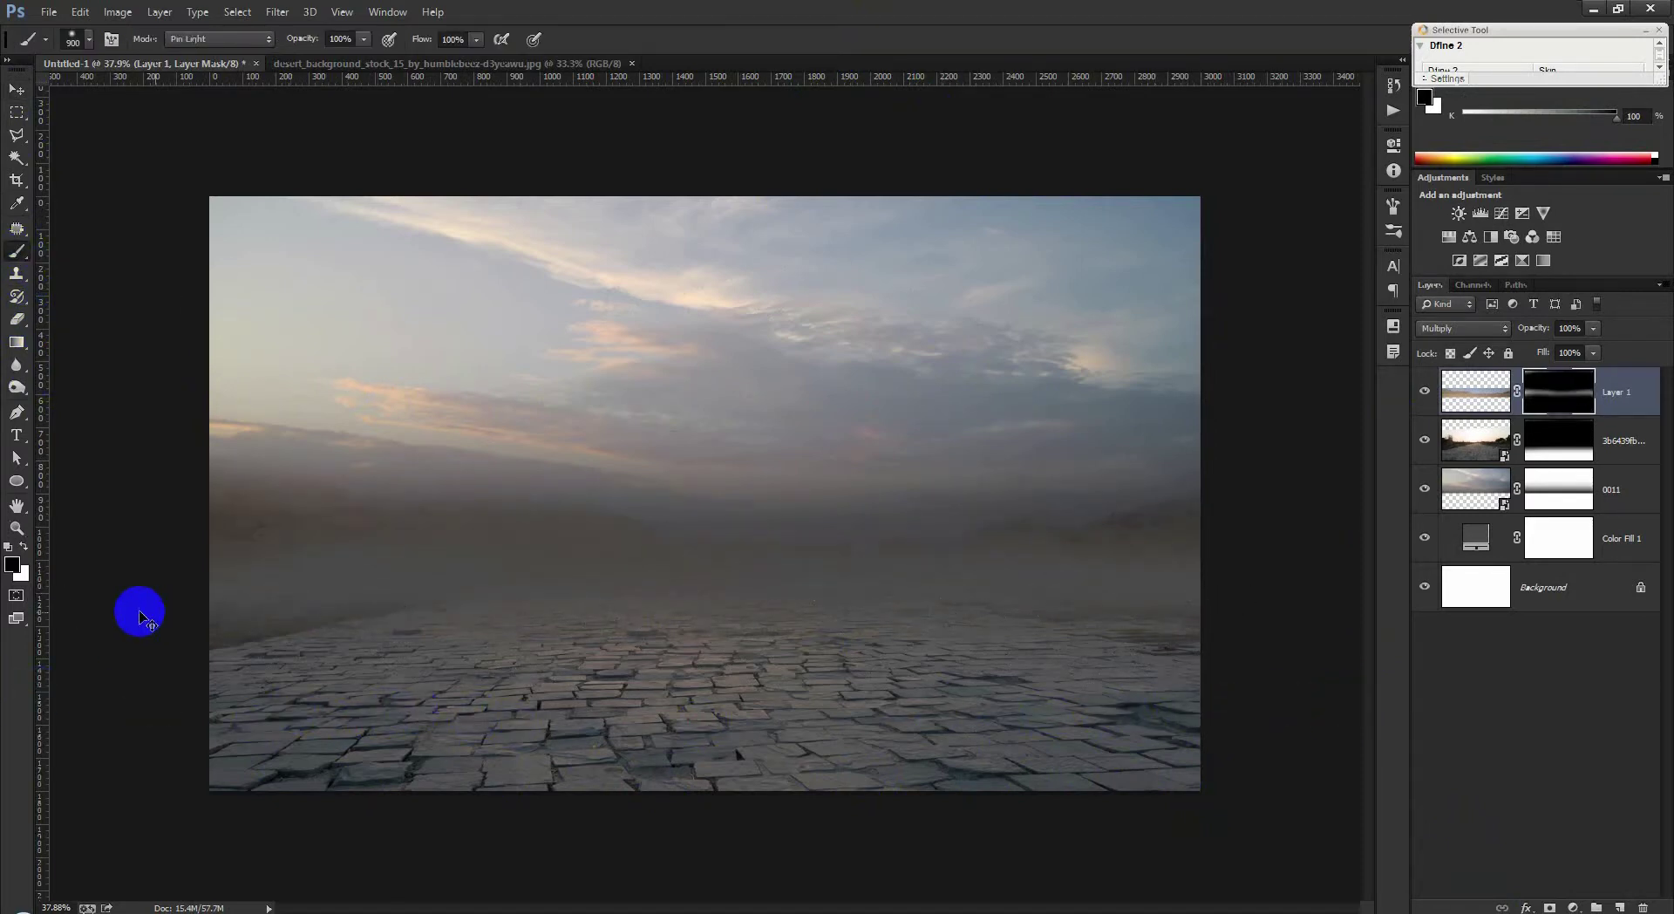
{"action": "key", "text": "ctrl+t"}
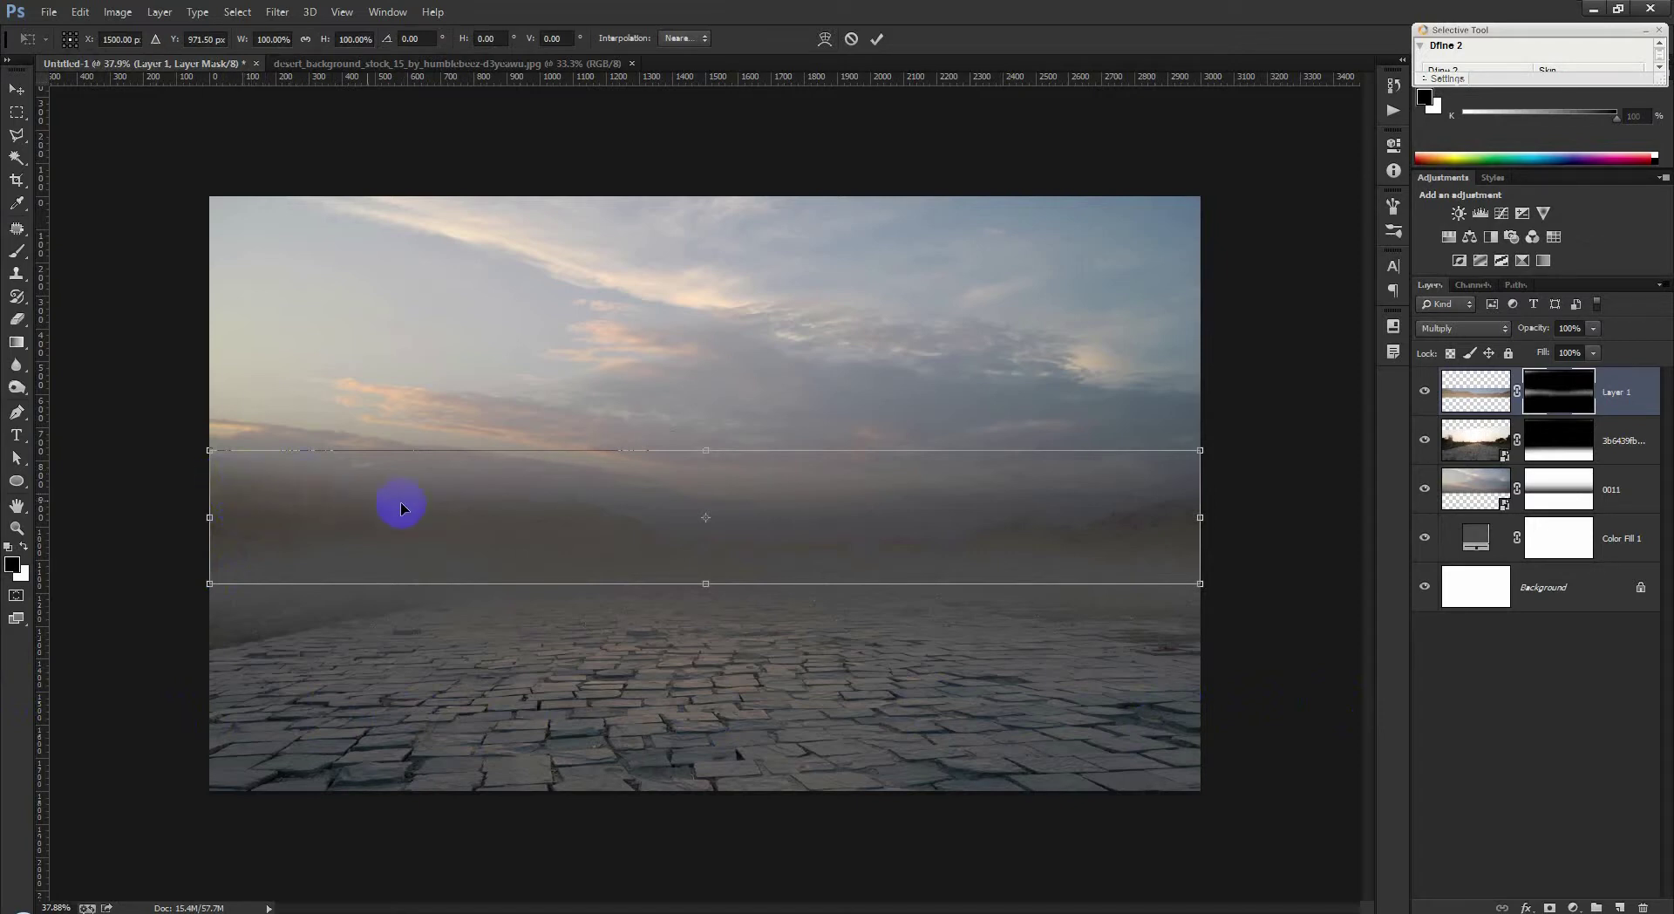
{"action": "left_click_drag", "start_coordinate": [699, 596], "coordinate": [699, 596]}
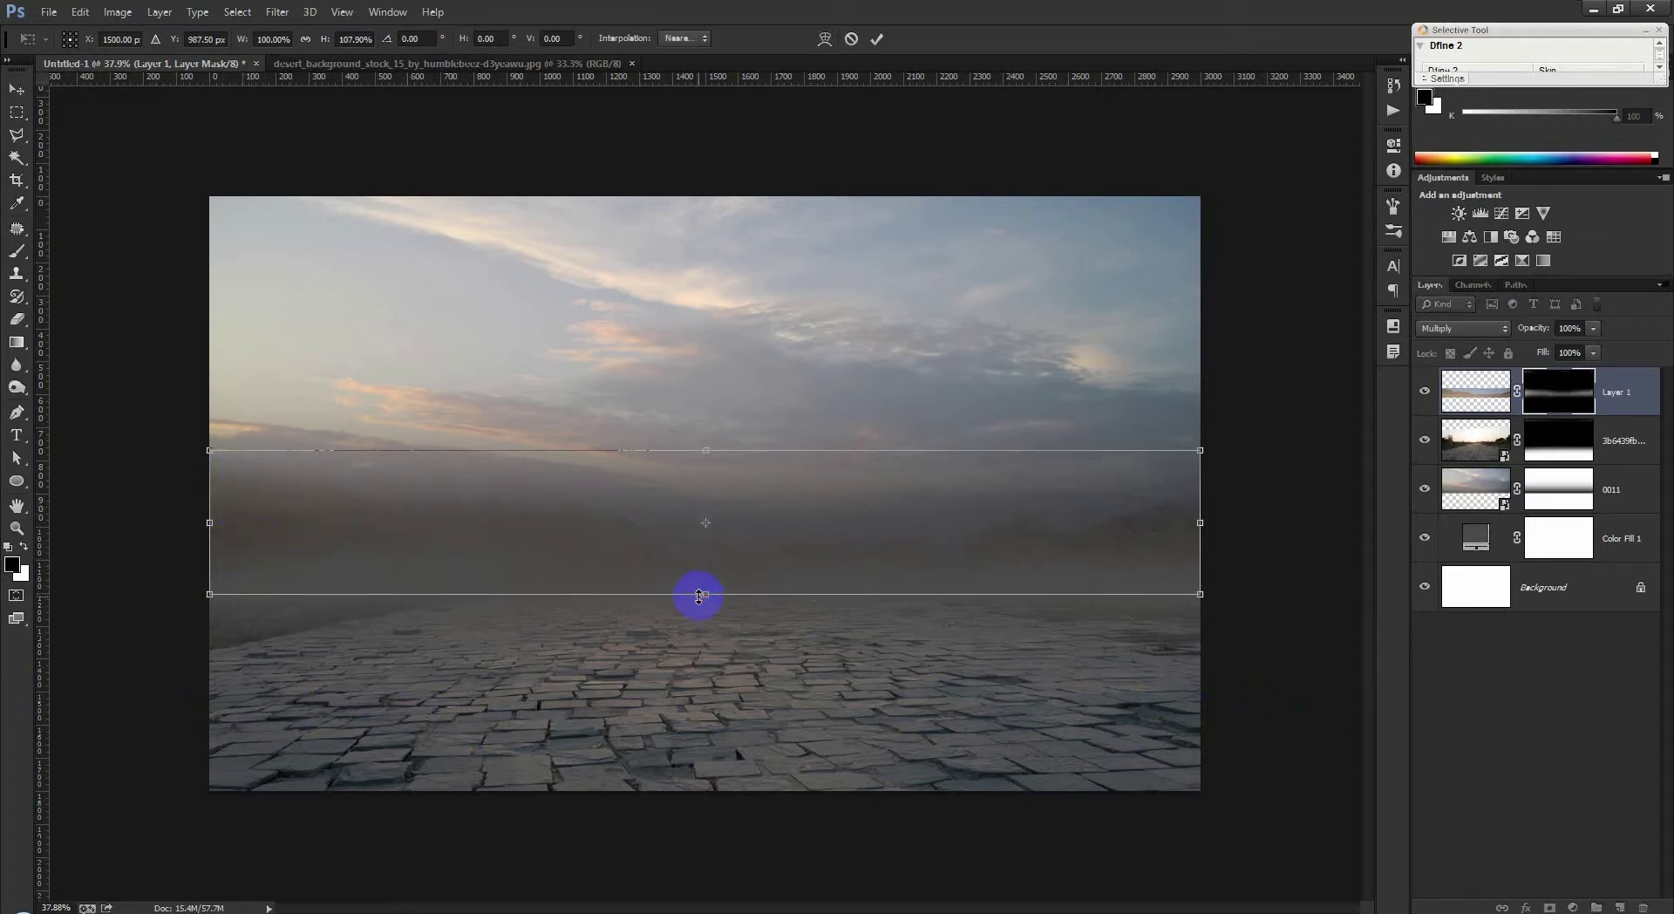
{"action": "left_click_drag", "start_coordinate": [706, 454], "coordinate": [692, 403]}
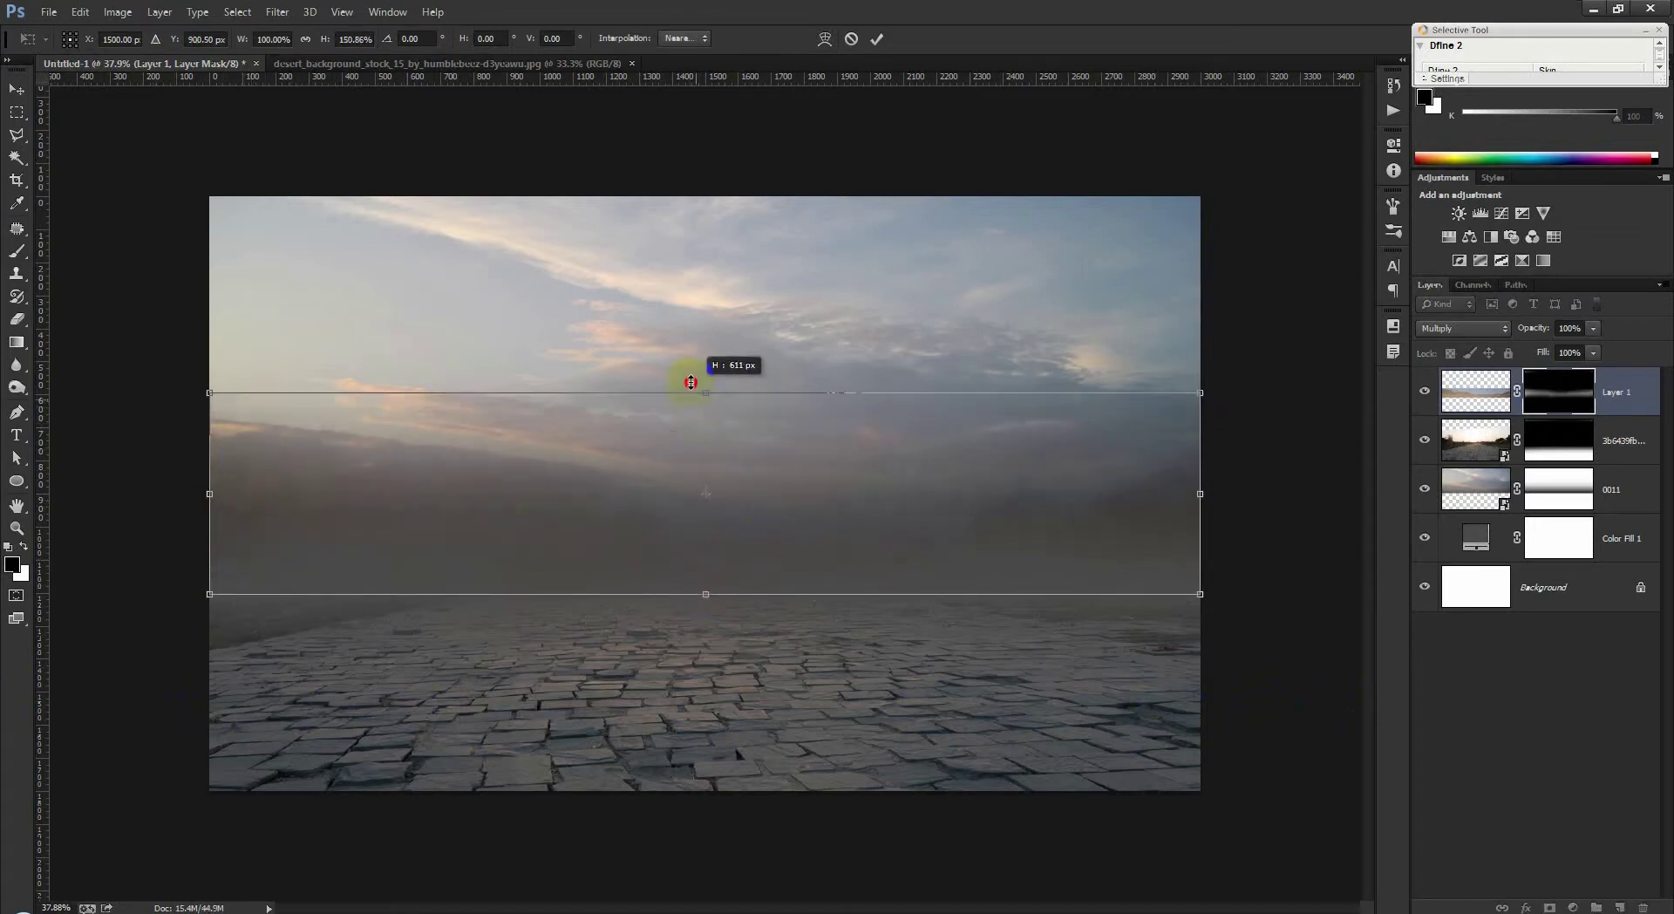
{"action": "left_click_drag", "start_coordinate": [692, 403], "coordinate": [695, 397]}
{"action": "key", "text": "Return"}
{"action": "key", "text": "b"}
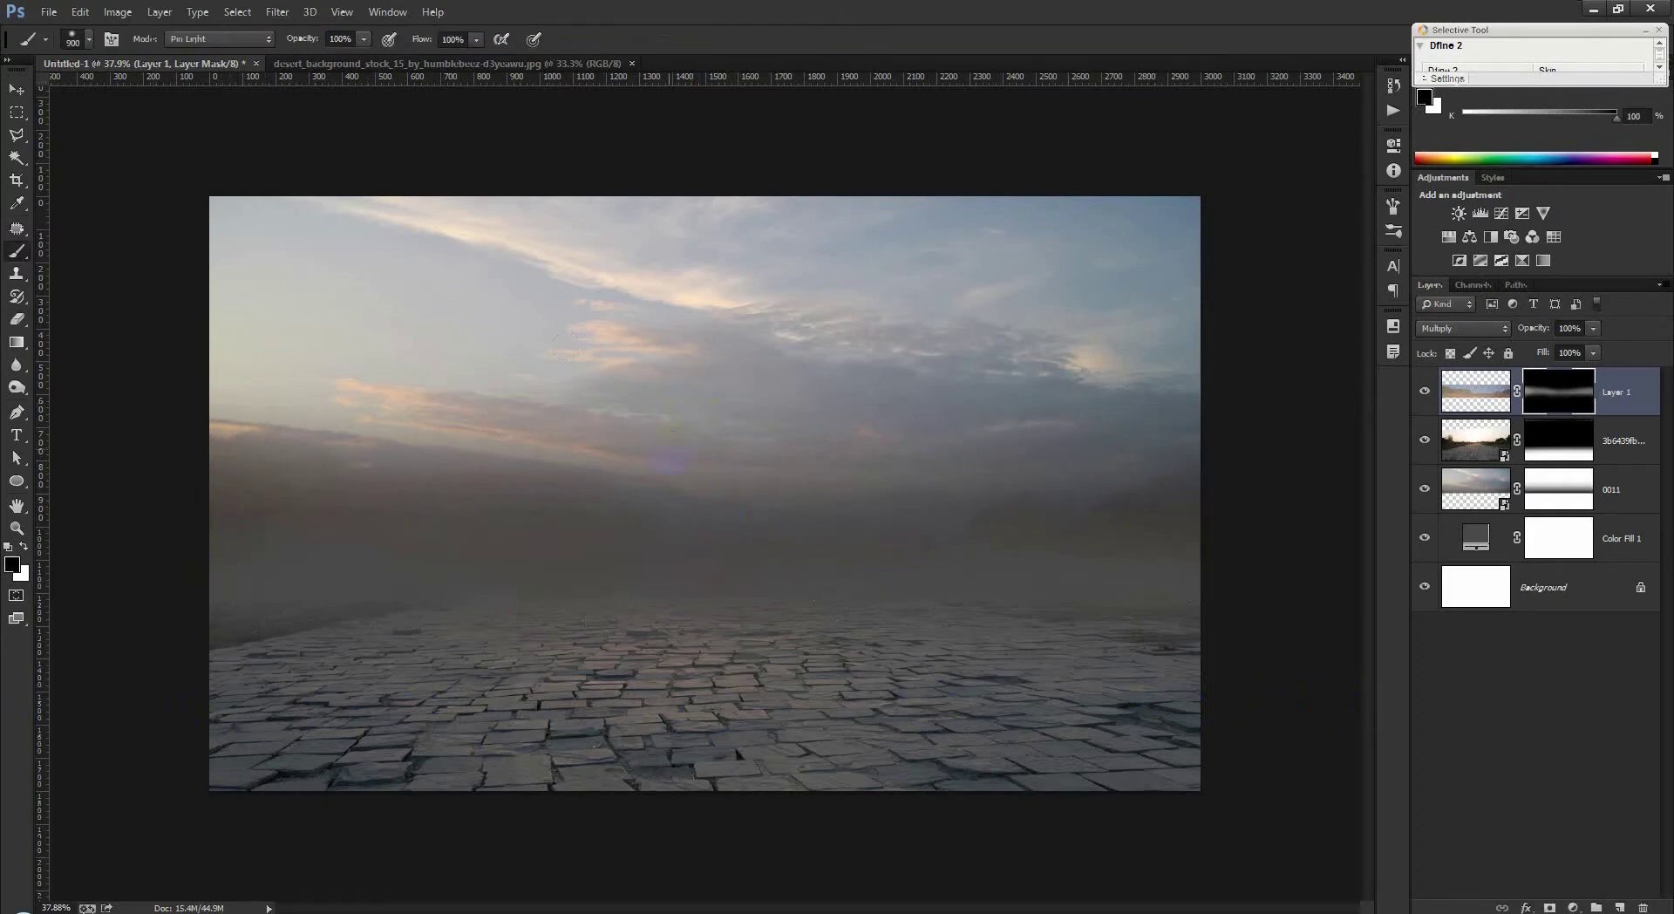
{"action": "left_click", "coordinate": [17, 89]}
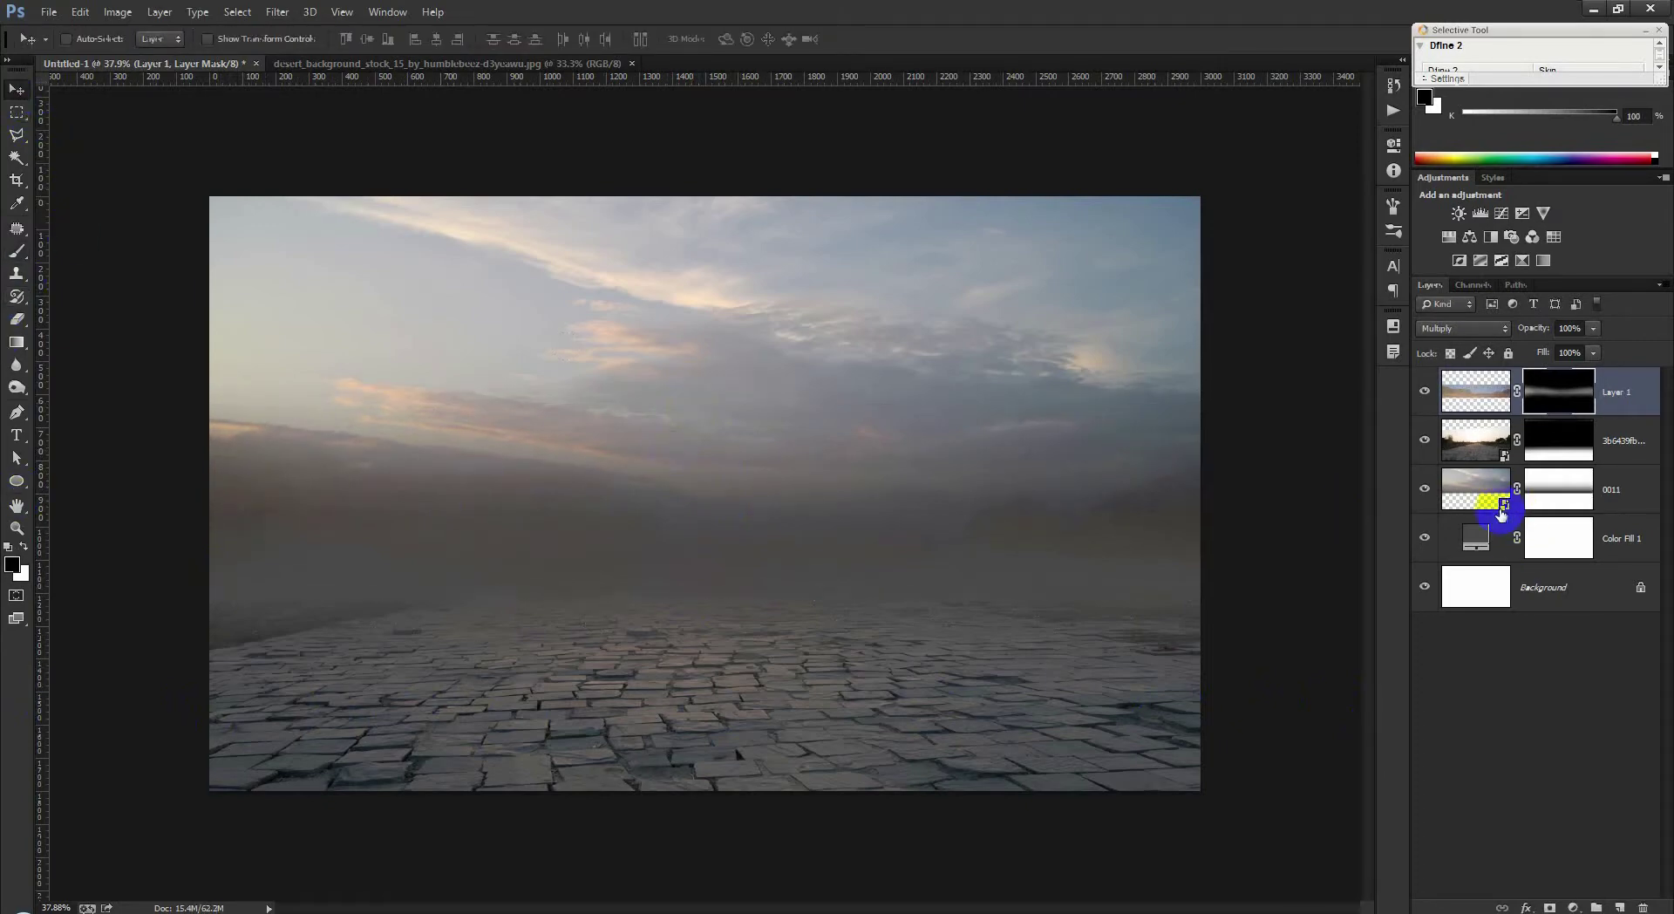
Step: Change Color Fill 1 to a dark blue-grey (#3c3d40) sampled from the image
{"action": "double_click", "coordinate": [1476, 538]}
{"action": "left_click", "coordinate": [1159, 542]}
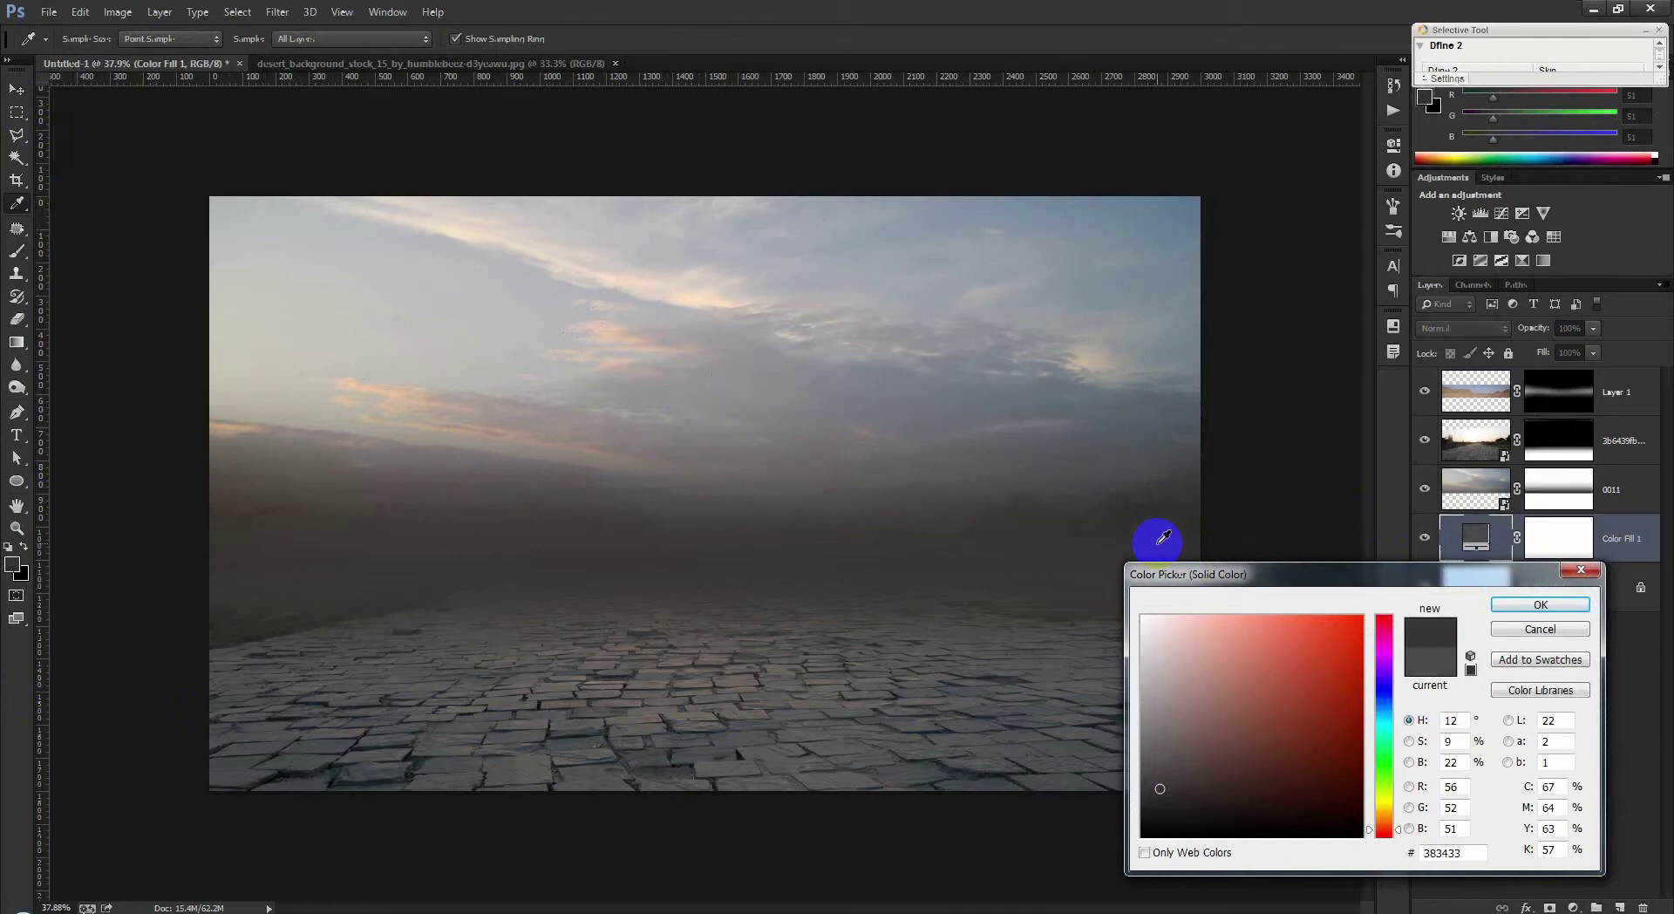
{"action": "left_click", "coordinate": [1153, 539]}
{"action": "left_click", "coordinate": [1136, 540]}
{"action": "left_click_drag", "start_coordinate": [1125, 523], "coordinate": [1133, 491]}
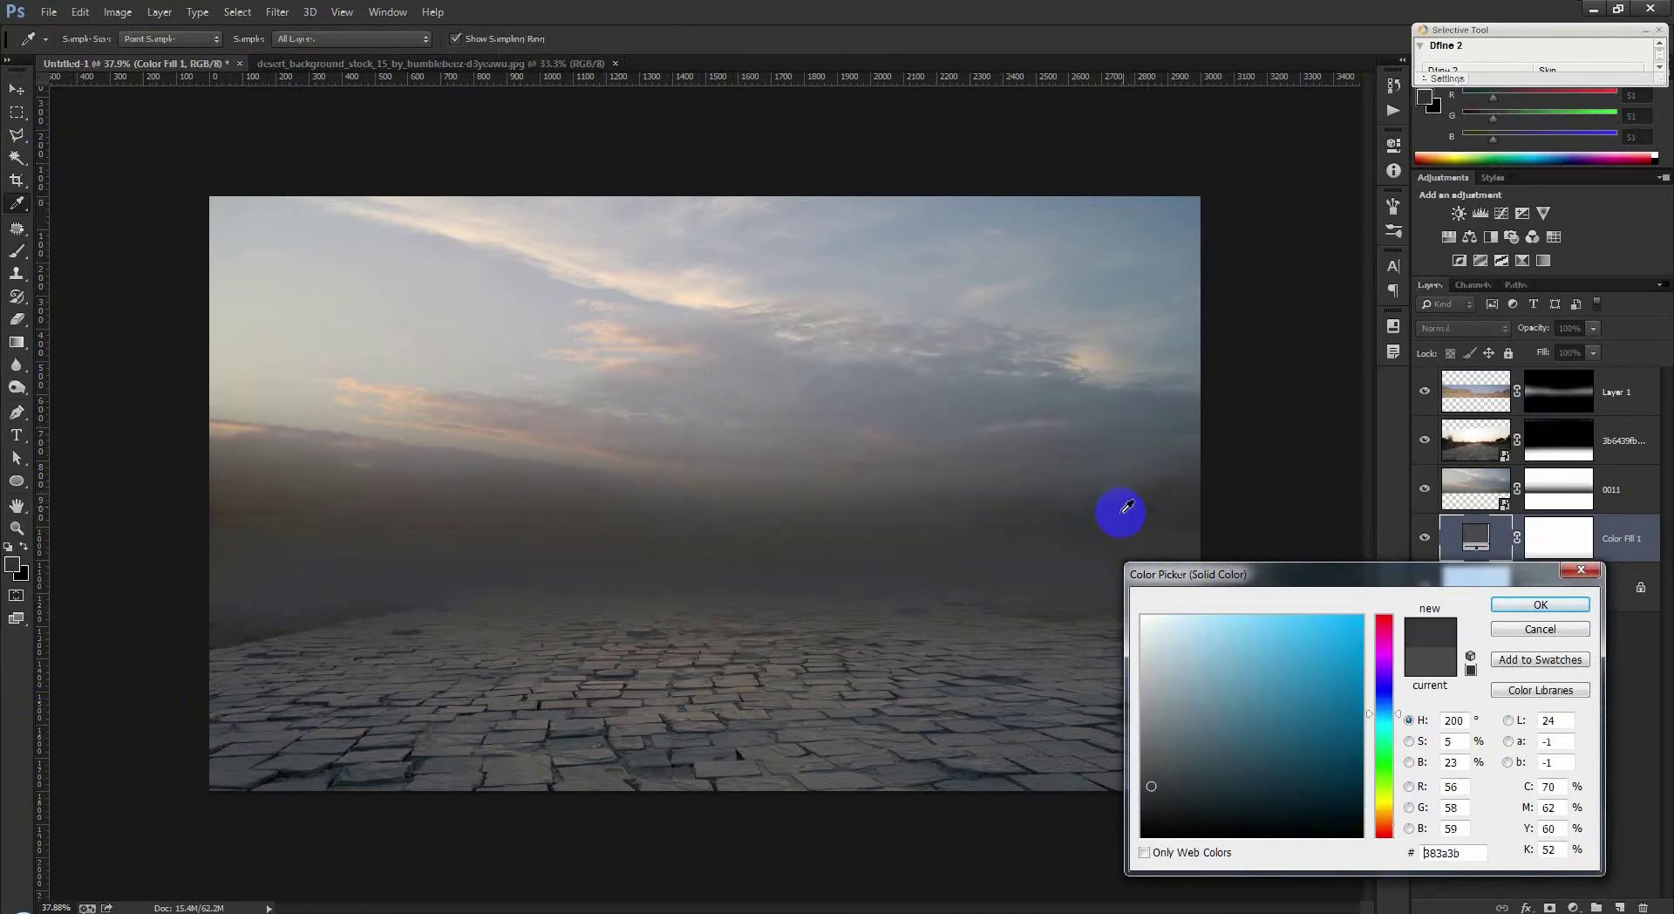
{"action": "left_click_drag", "start_coordinate": [1127, 507], "coordinate": [1012, 630]}
{"action": "left_click", "coordinate": [1535, 603]}
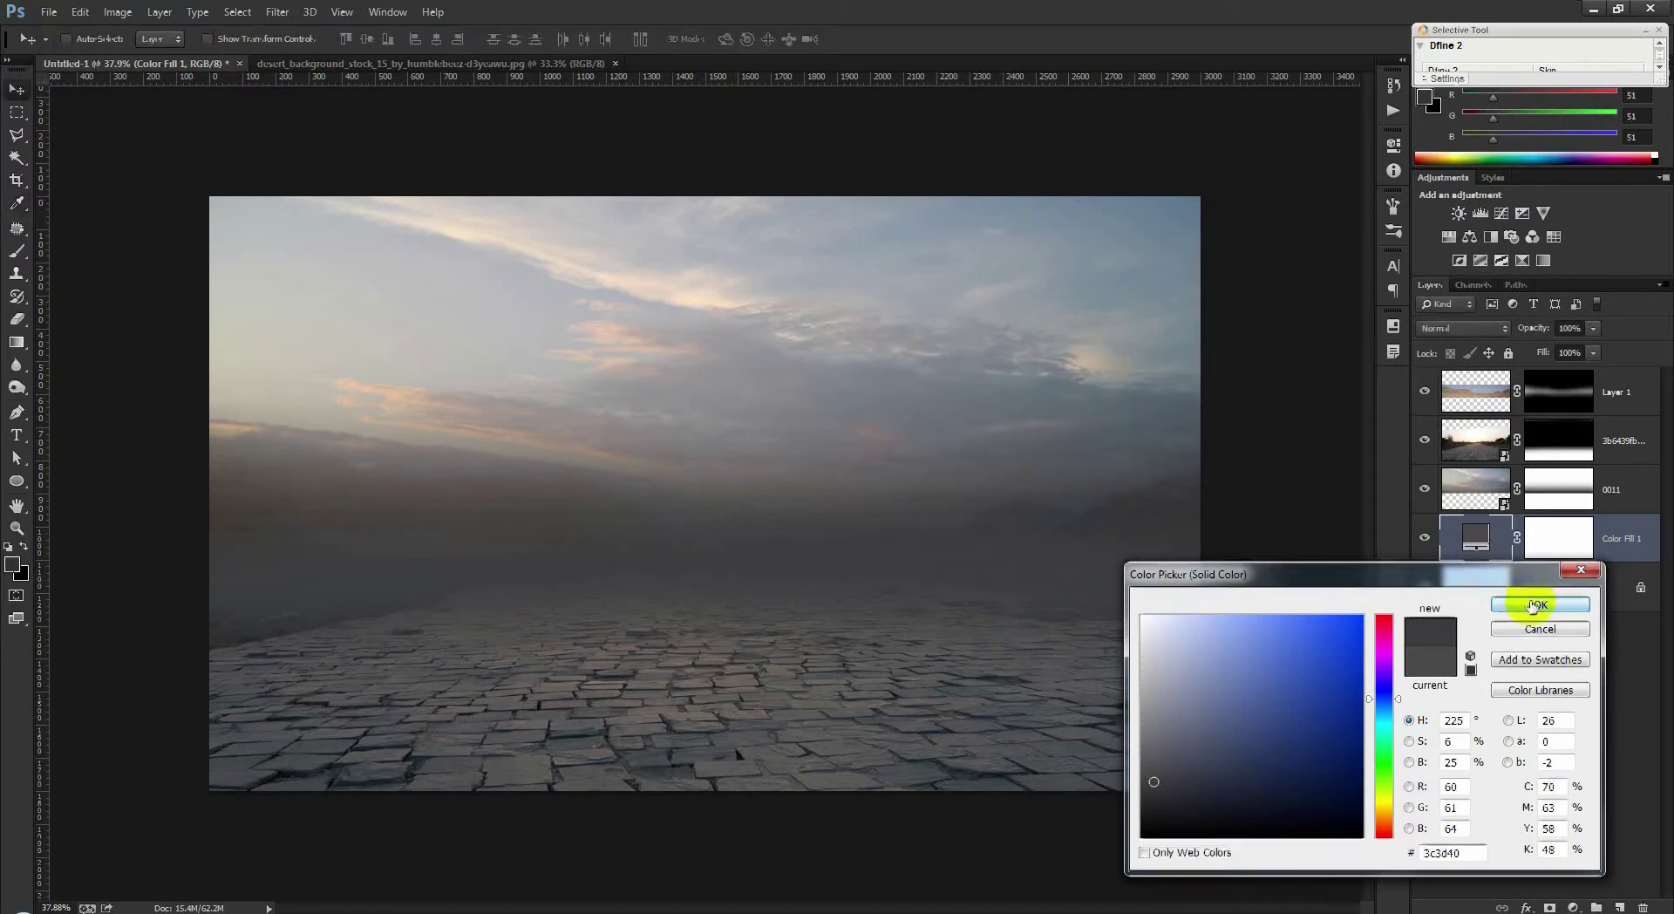
Step: Toggle layer 0011's visibility to compare, then select its mask
{"action": "left_click", "coordinate": [1427, 491]}
{"action": "left_click", "coordinate": [1426, 489]}
{"action": "left_click", "coordinate": [1559, 488]}
{"action": "key", "text": "b"}
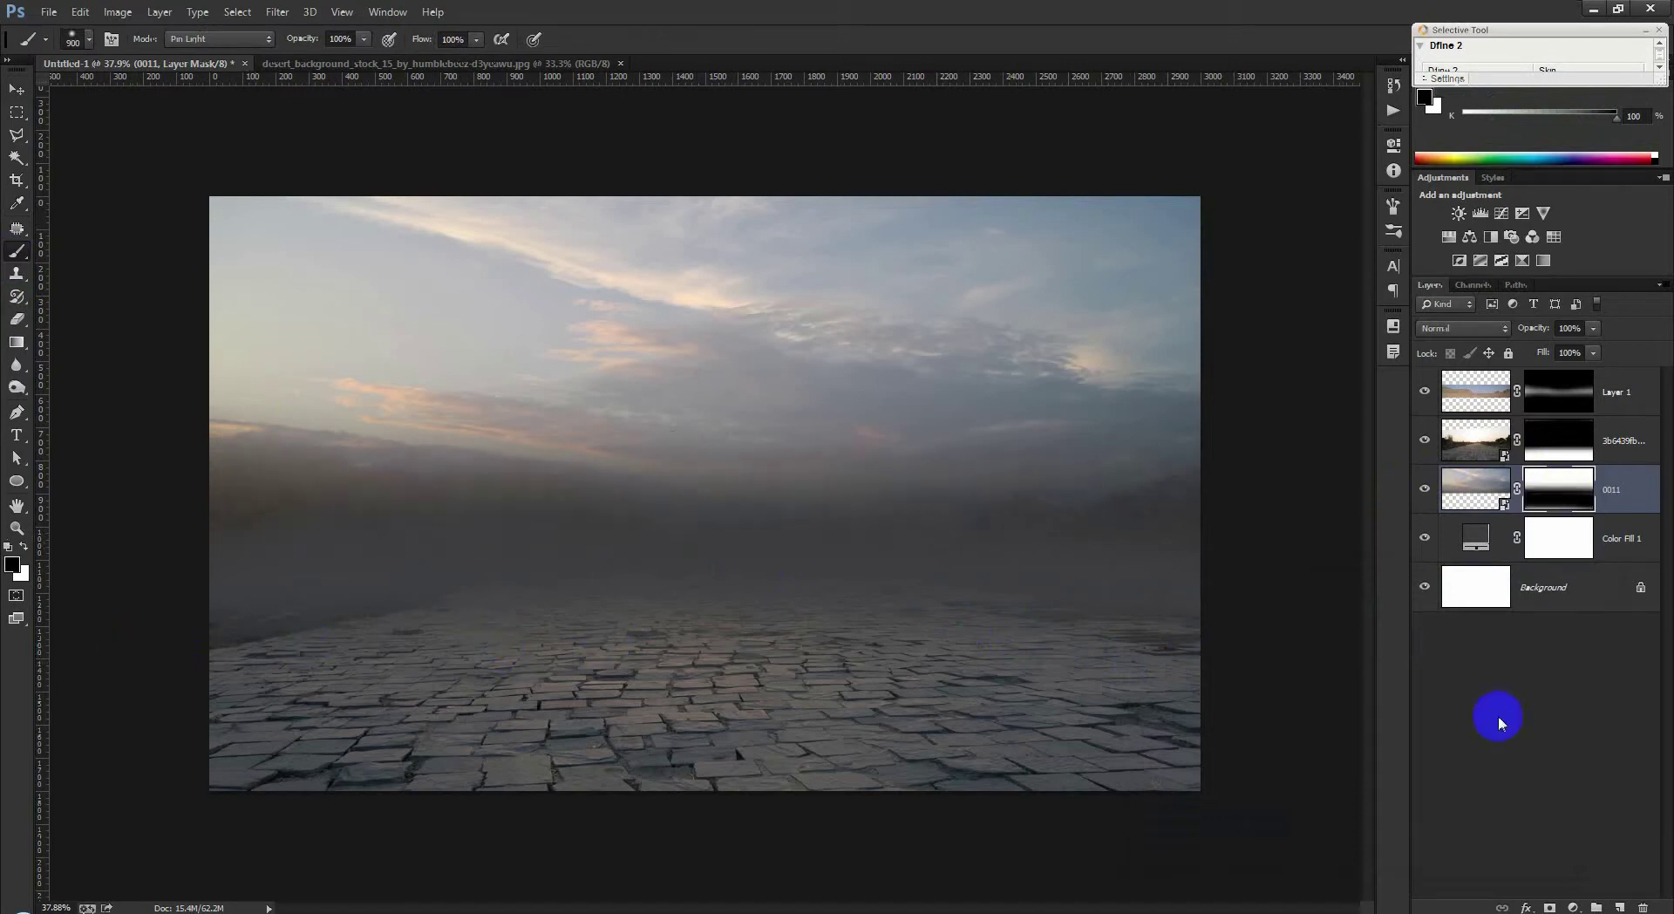
{"action": "left_click", "coordinate": [14, 89]}
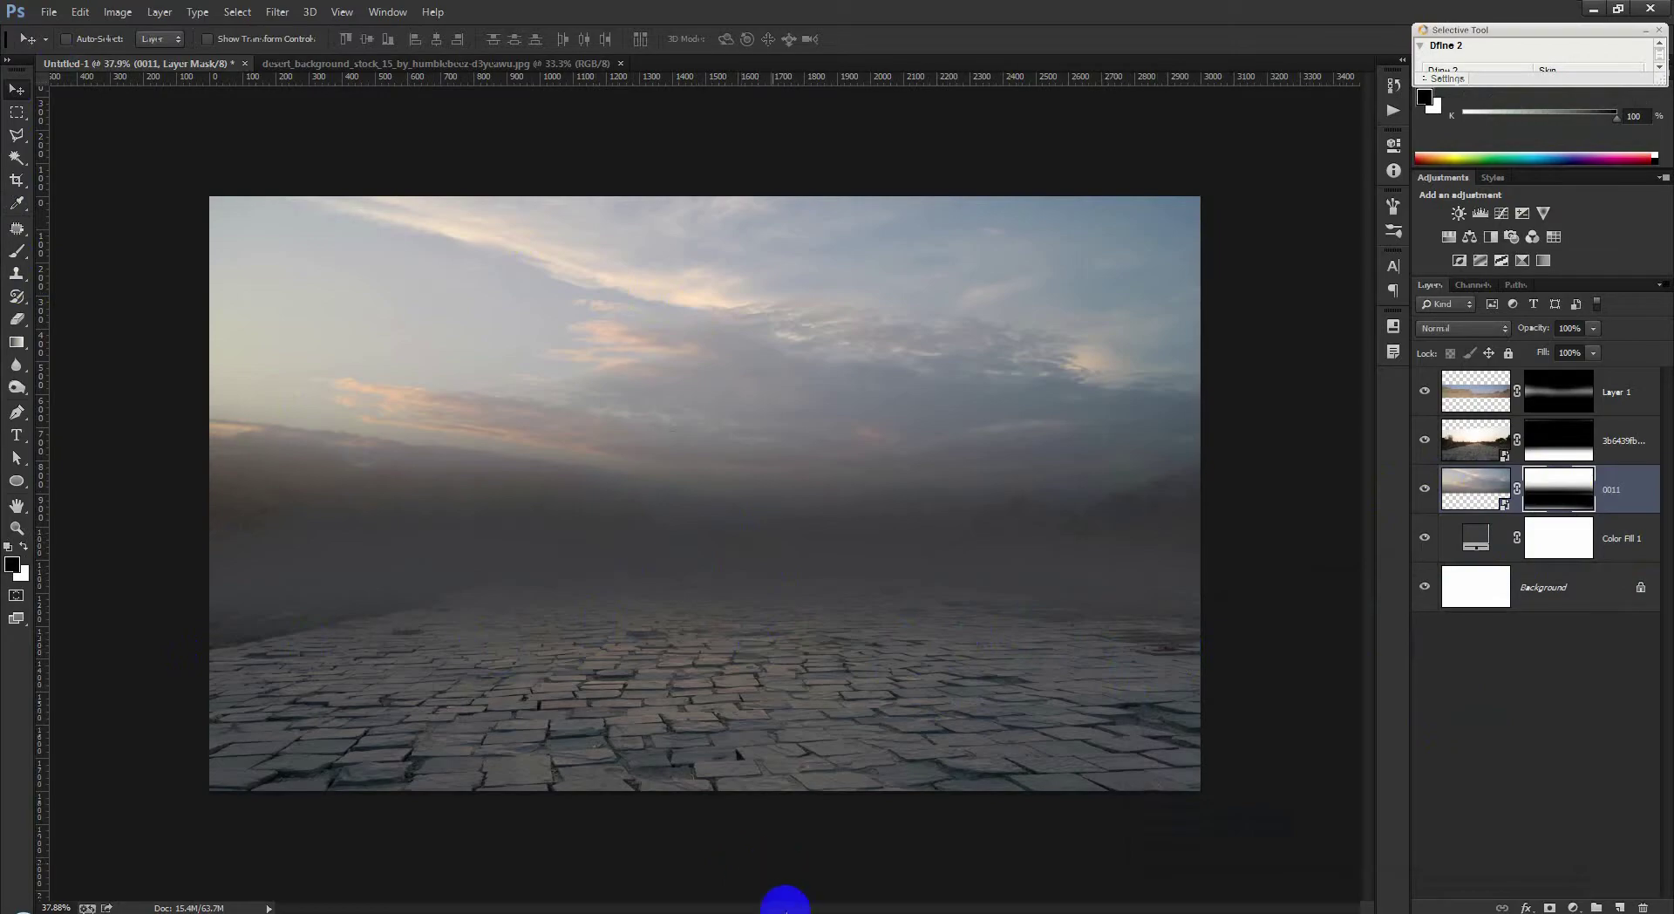
Step: Drag the elephant photo from the image folder onto the foggy road scene
{"action": "left_click", "coordinate": [711, 836]}
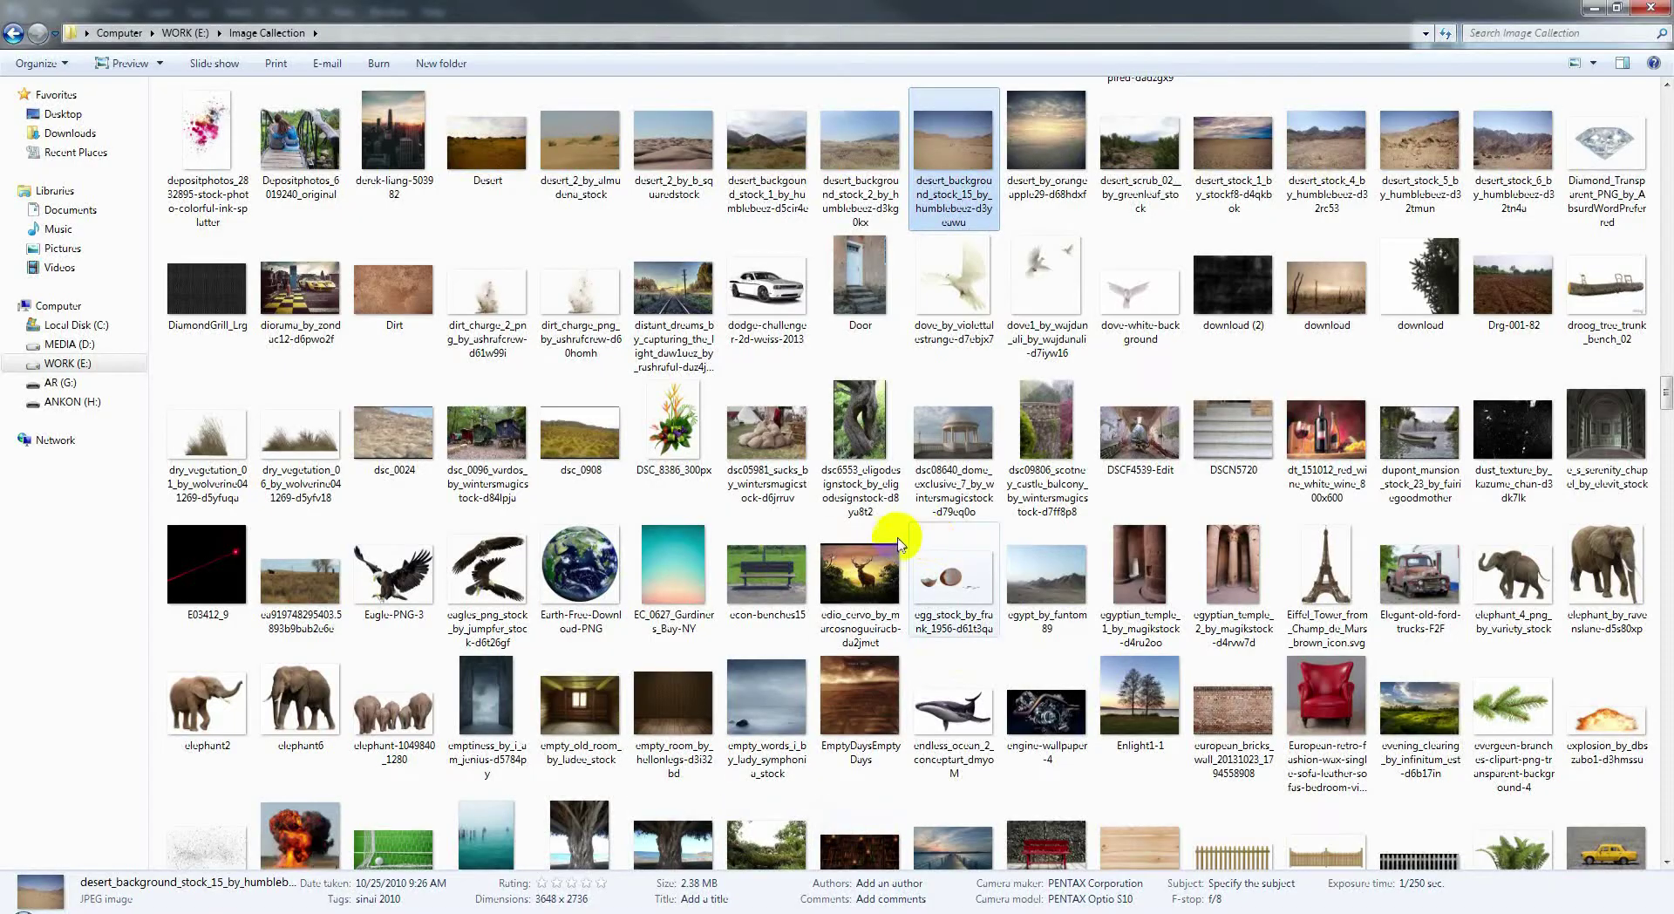
{"action": "left_click", "coordinate": [1605, 567]}
{"action": "scroll", "coordinate": [1605, 567], "scroll_direction": "down", "scroll_amount": 1}
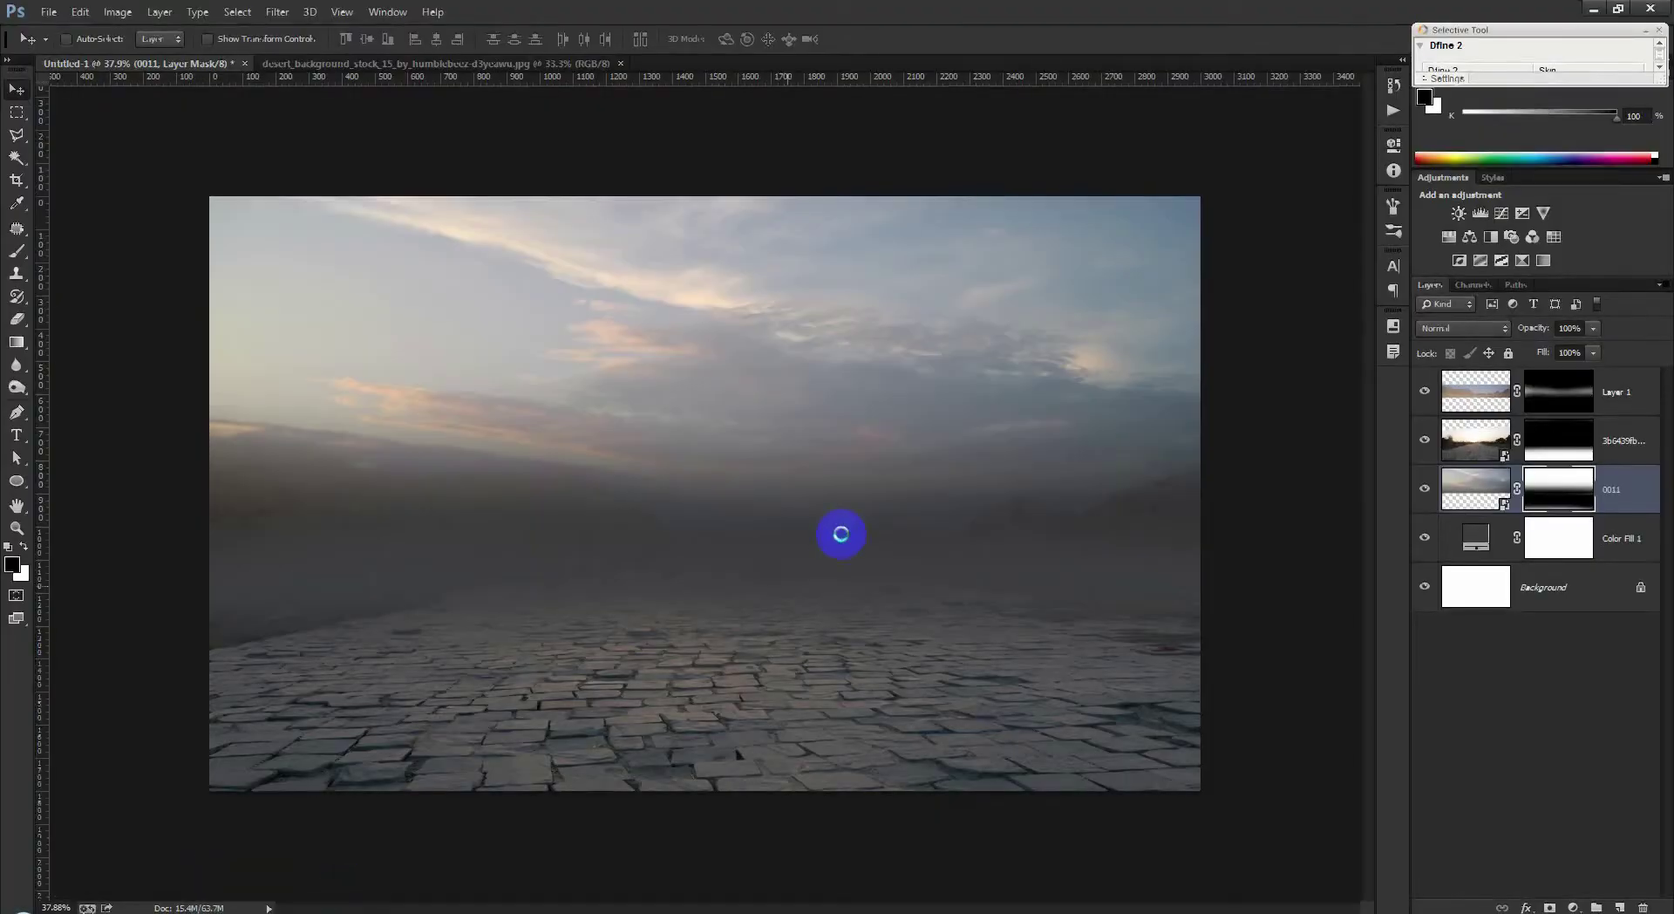
{"action": "left_click_drag", "start_coordinate": [841, 533], "coordinate": [766, 654]}
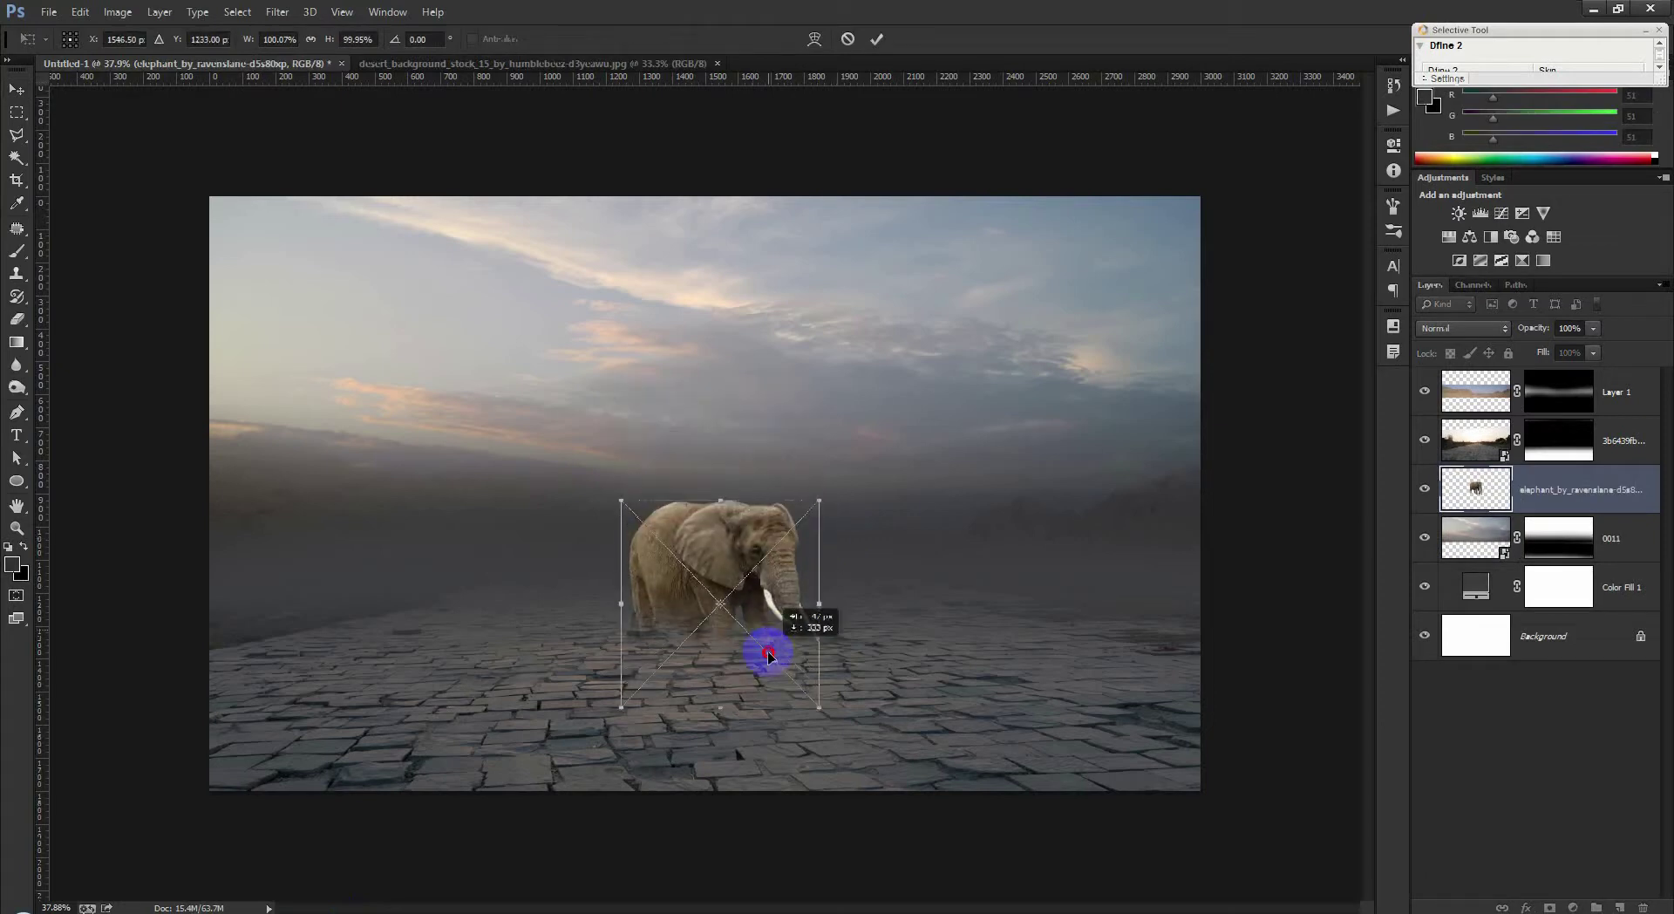
Step: Commit the placed elephant, move its layer to the top, and scale it up to about 222%
{"action": "left_click", "coordinate": [876, 38]}
{"action": "left_click_drag", "start_coordinate": [1577, 489], "coordinate": [1577, 375]}
{"action": "key", "text": "ctrl+t"}
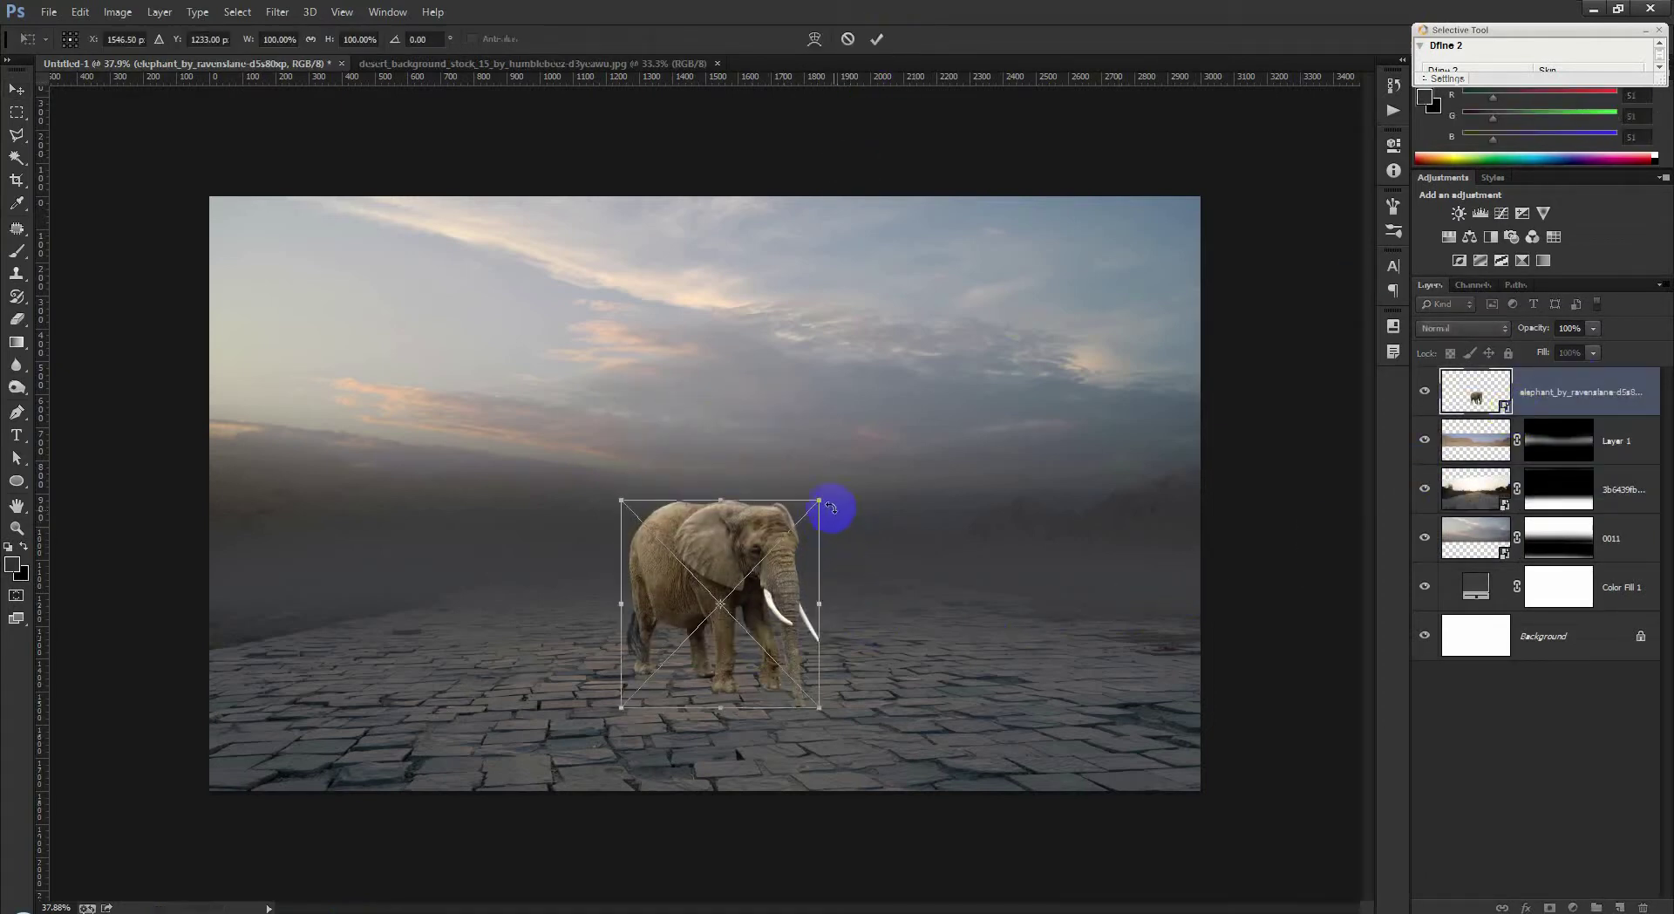
{"action": "left_click_drag", "start_coordinate": [800, 494], "coordinate": [923, 392]}
{"action": "left_click_drag", "start_coordinate": [785, 587], "coordinate": [803, 514]}
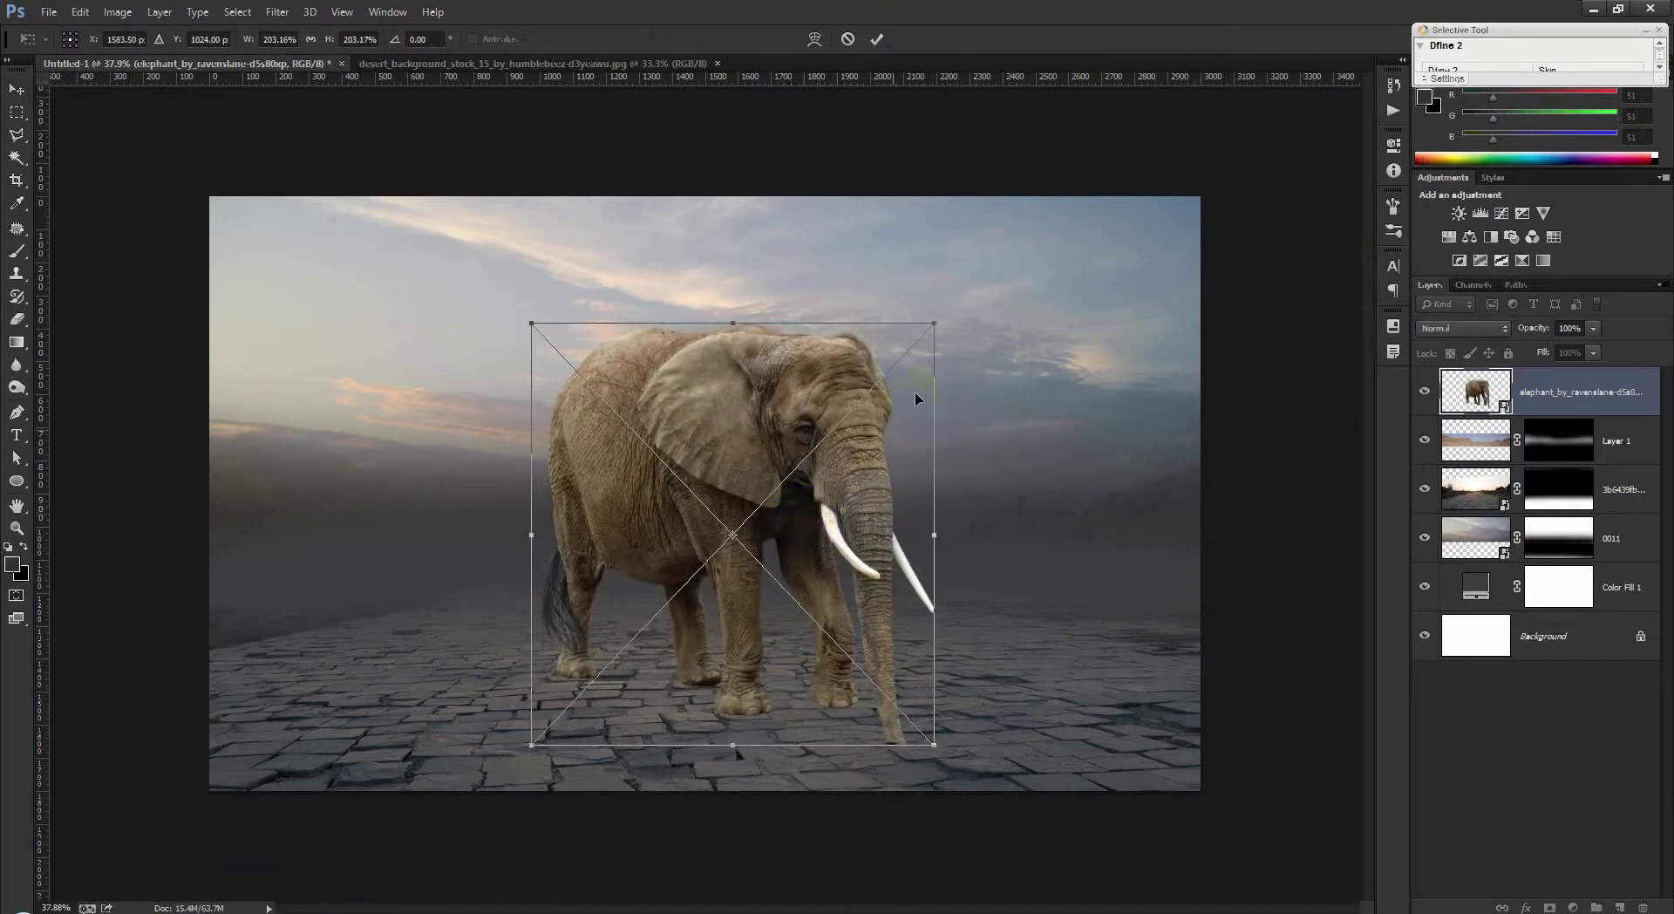
{"action": "left_click_drag", "start_coordinate": [937, 317], "coordinate": [956, 301]}
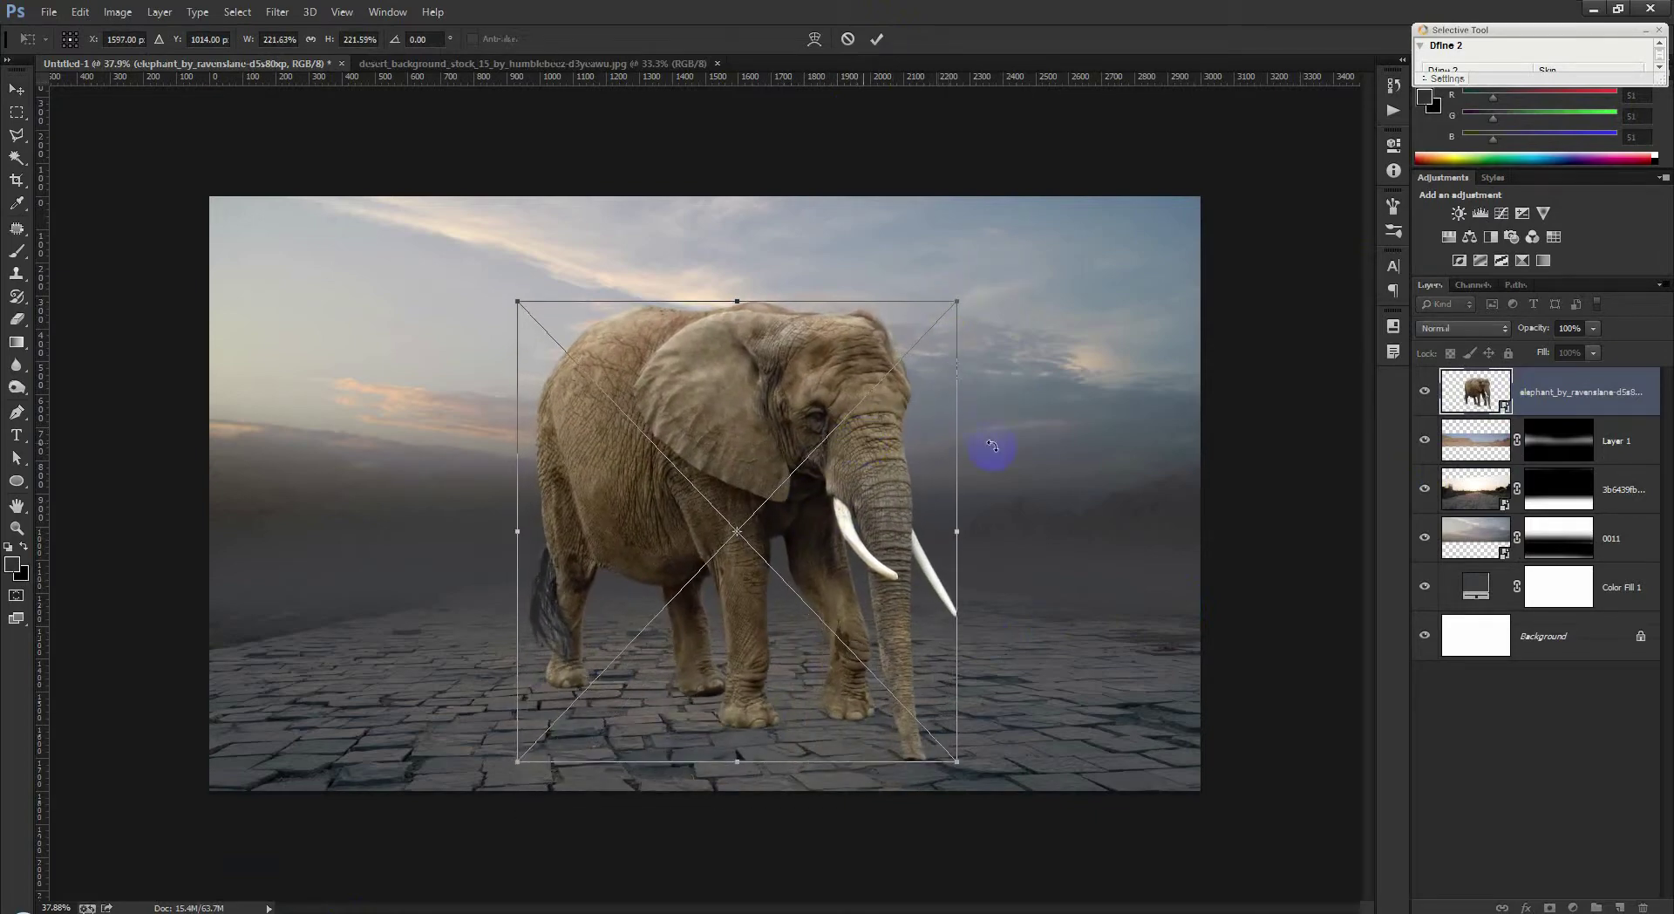
{"action": "left_click", "coordinate": [877, 48]}
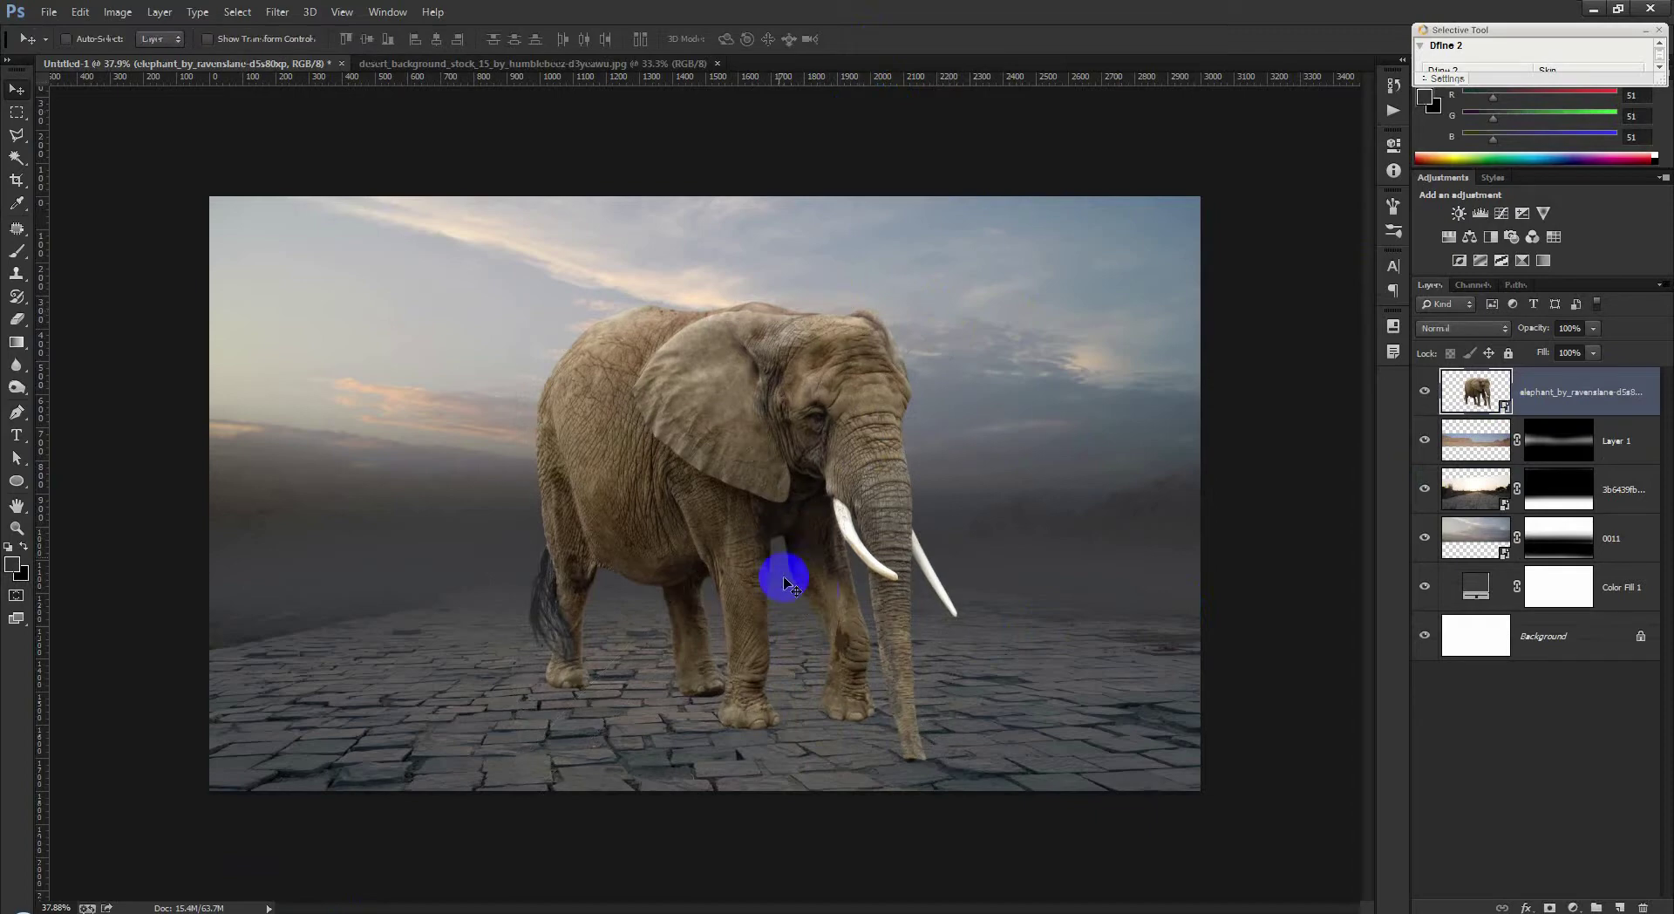
Step: Shrink the elephant back to about 195% and set it down on the cobblestone road
{"action": "left_click", "coordinate": [17, 89]}
{"action": "left_click_drag", "start_coordinate": [810, 417], "coordinate": [806, 407]}
{"action": "key", "text": "ctrl+t"}
{"action": "left_click_drag", "start_coordinate": [956, 301], "coordinate": [916, 325]}
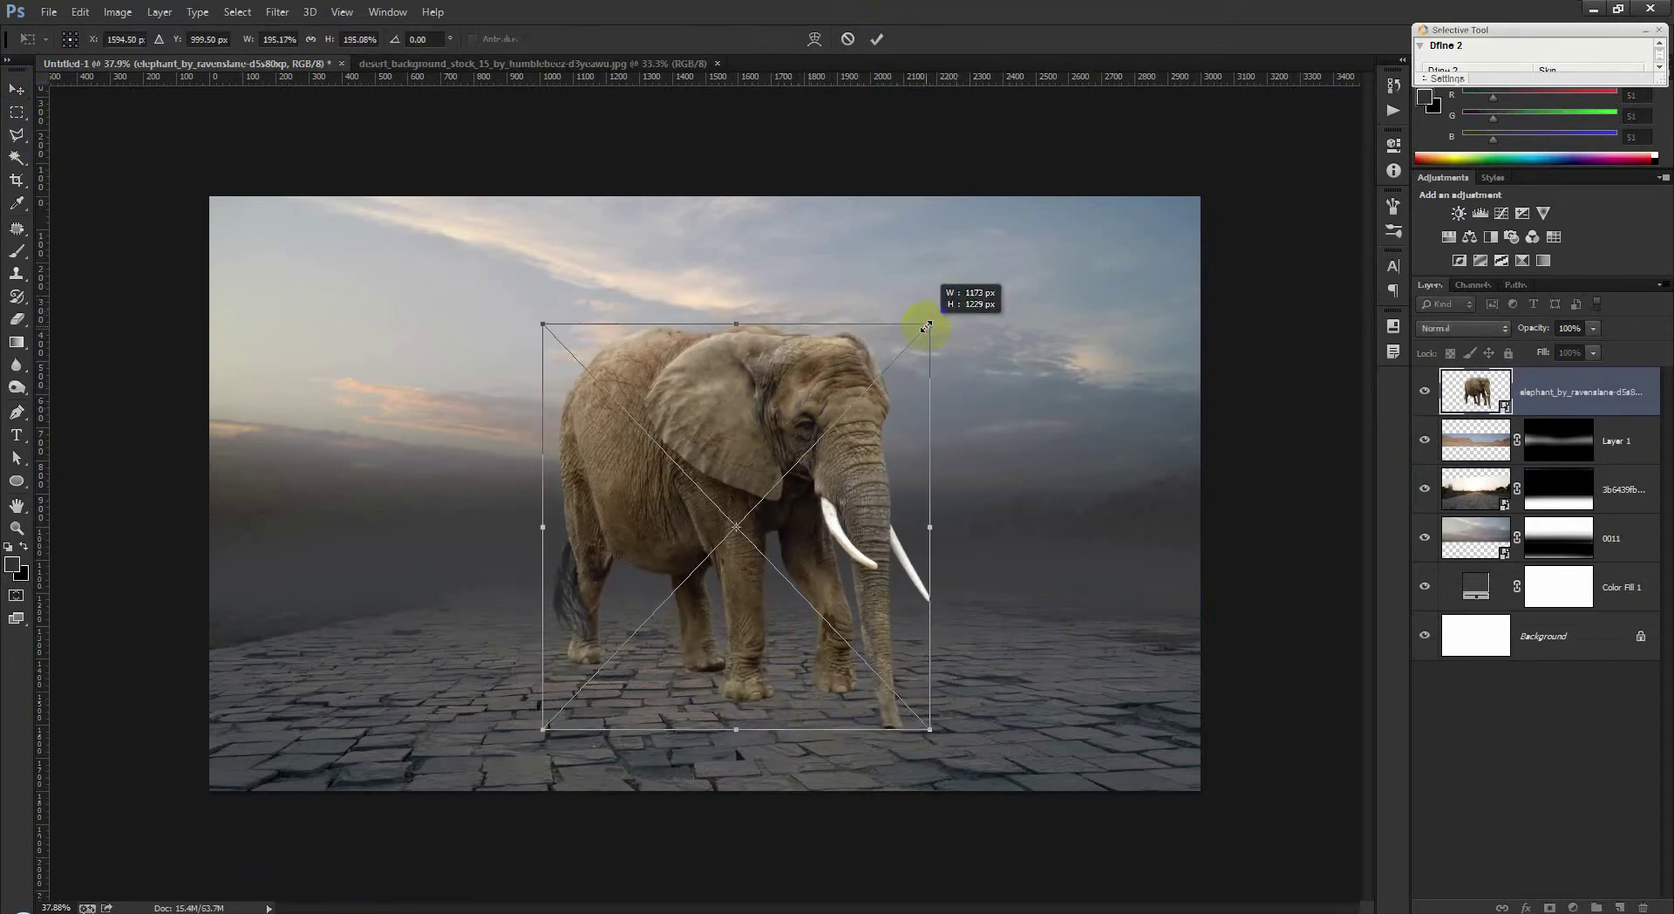
{"action": "key", "text": "Return"}
{"action": "left_click_drag", "start_coordinate": [803, 437], "coordinate": [808, 456]}
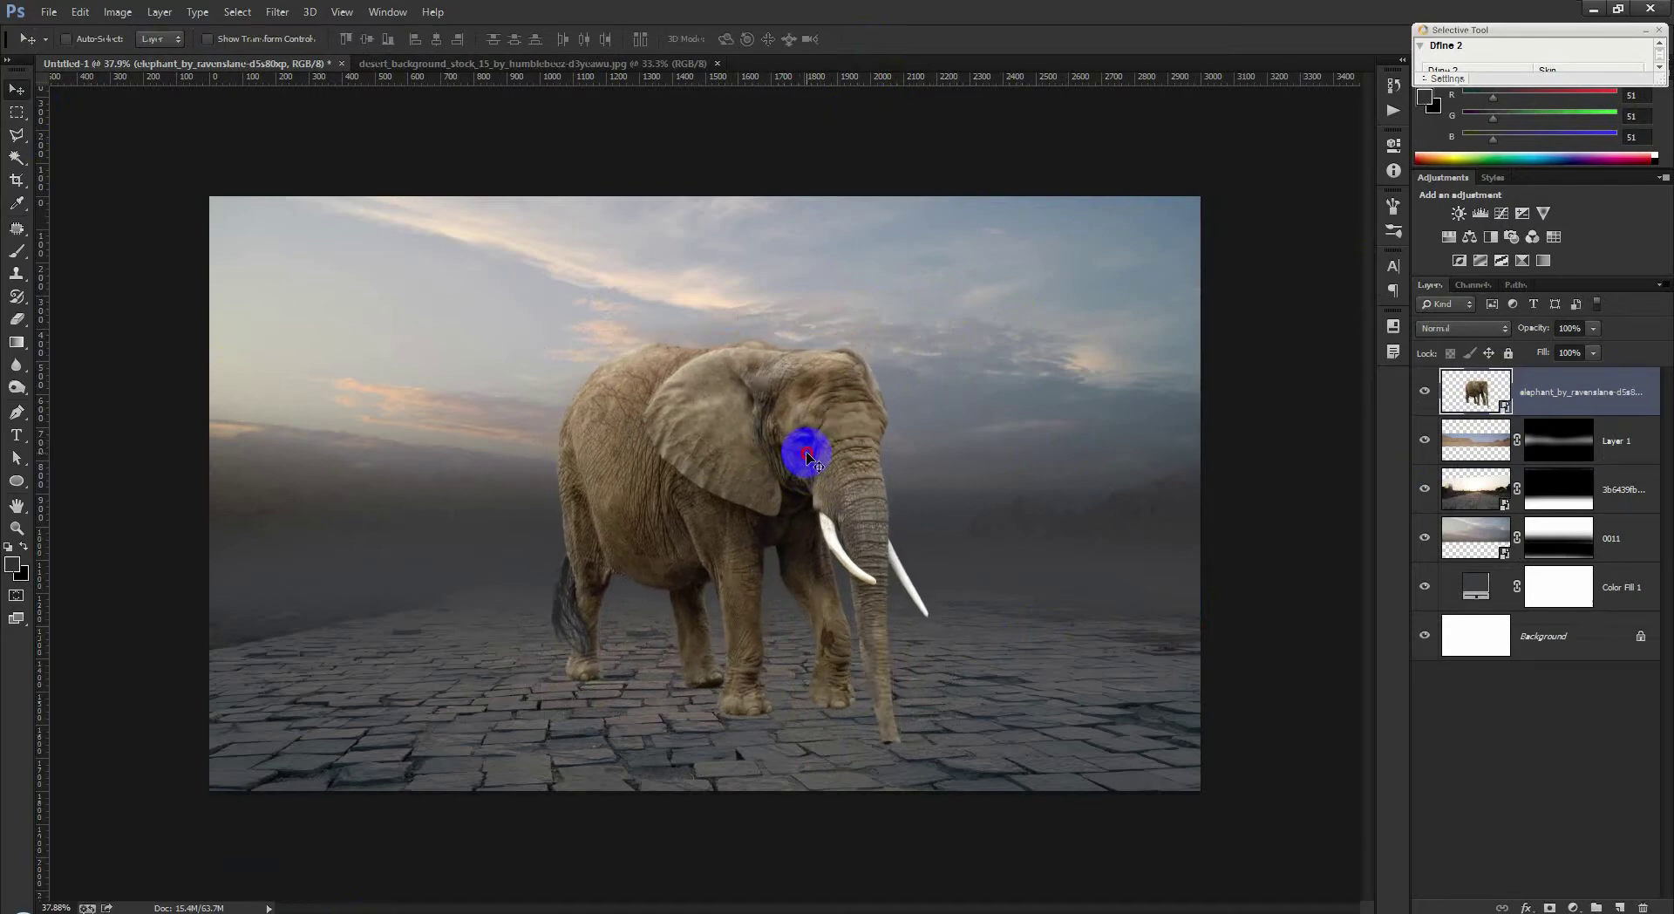
{"action": "scroll", "coordinate": [806, 447], "scroll_direction": "down", "scroll_amount": 1}
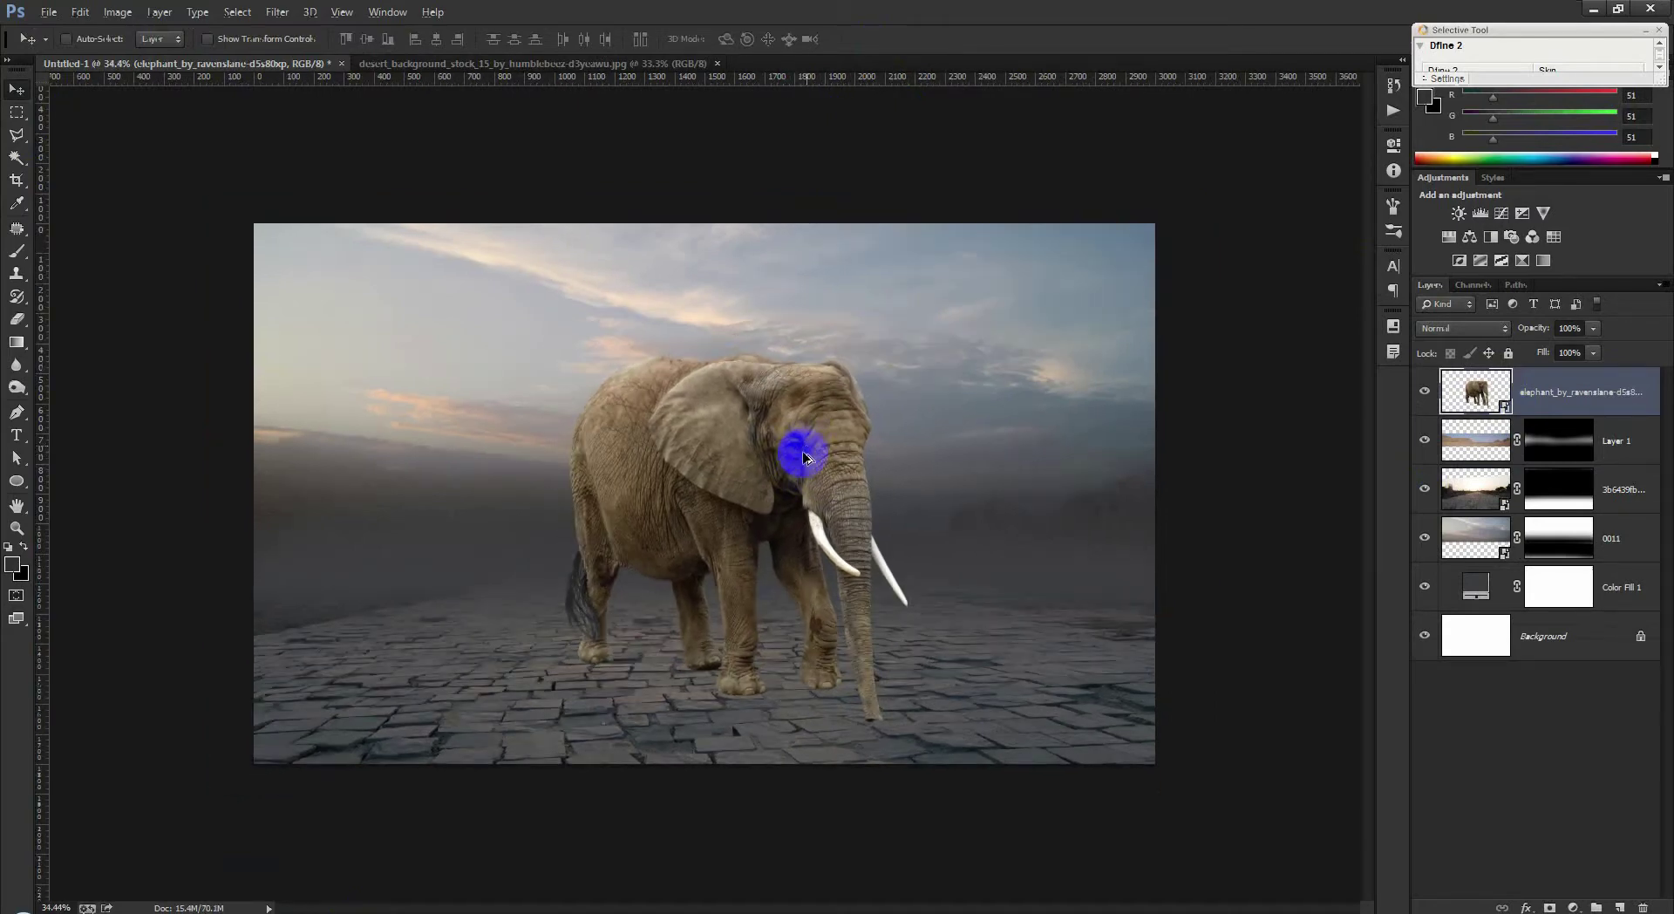
Step: Duplicate the elephant to its left, rename the copy 's', and rasterize it
{"action": "left_click_drag", "start_coordinate": [787, 445], "coordinate": [522, 446]}
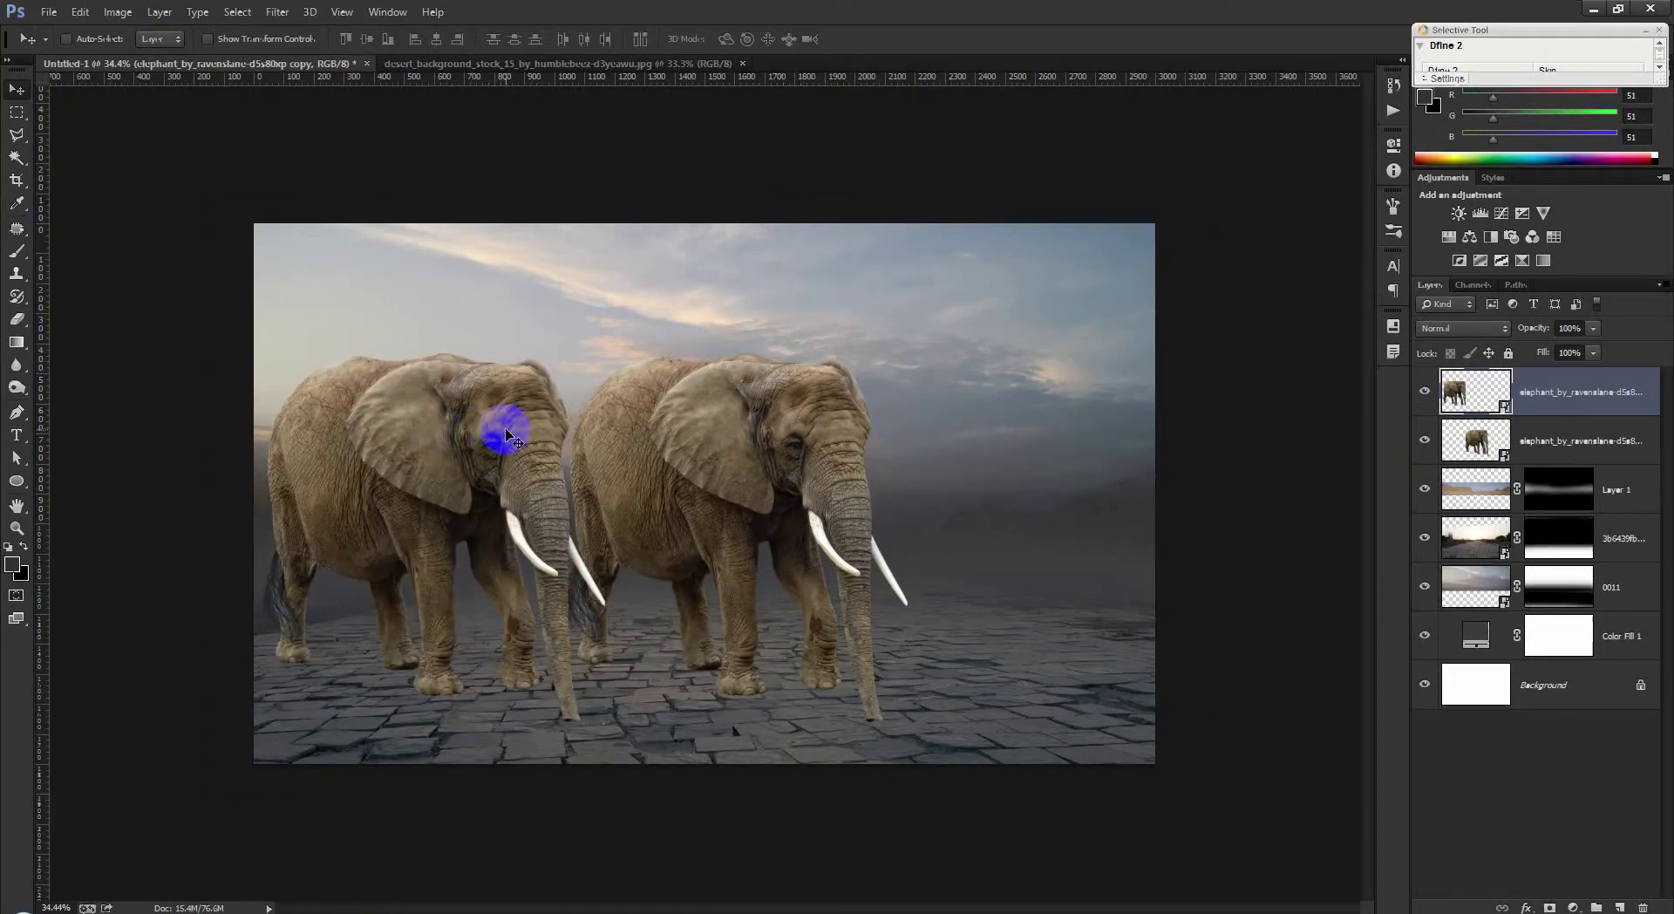
{"action": "double_click", "coordinate": [1546, 393]}
{"action": "type", "text": "s"}
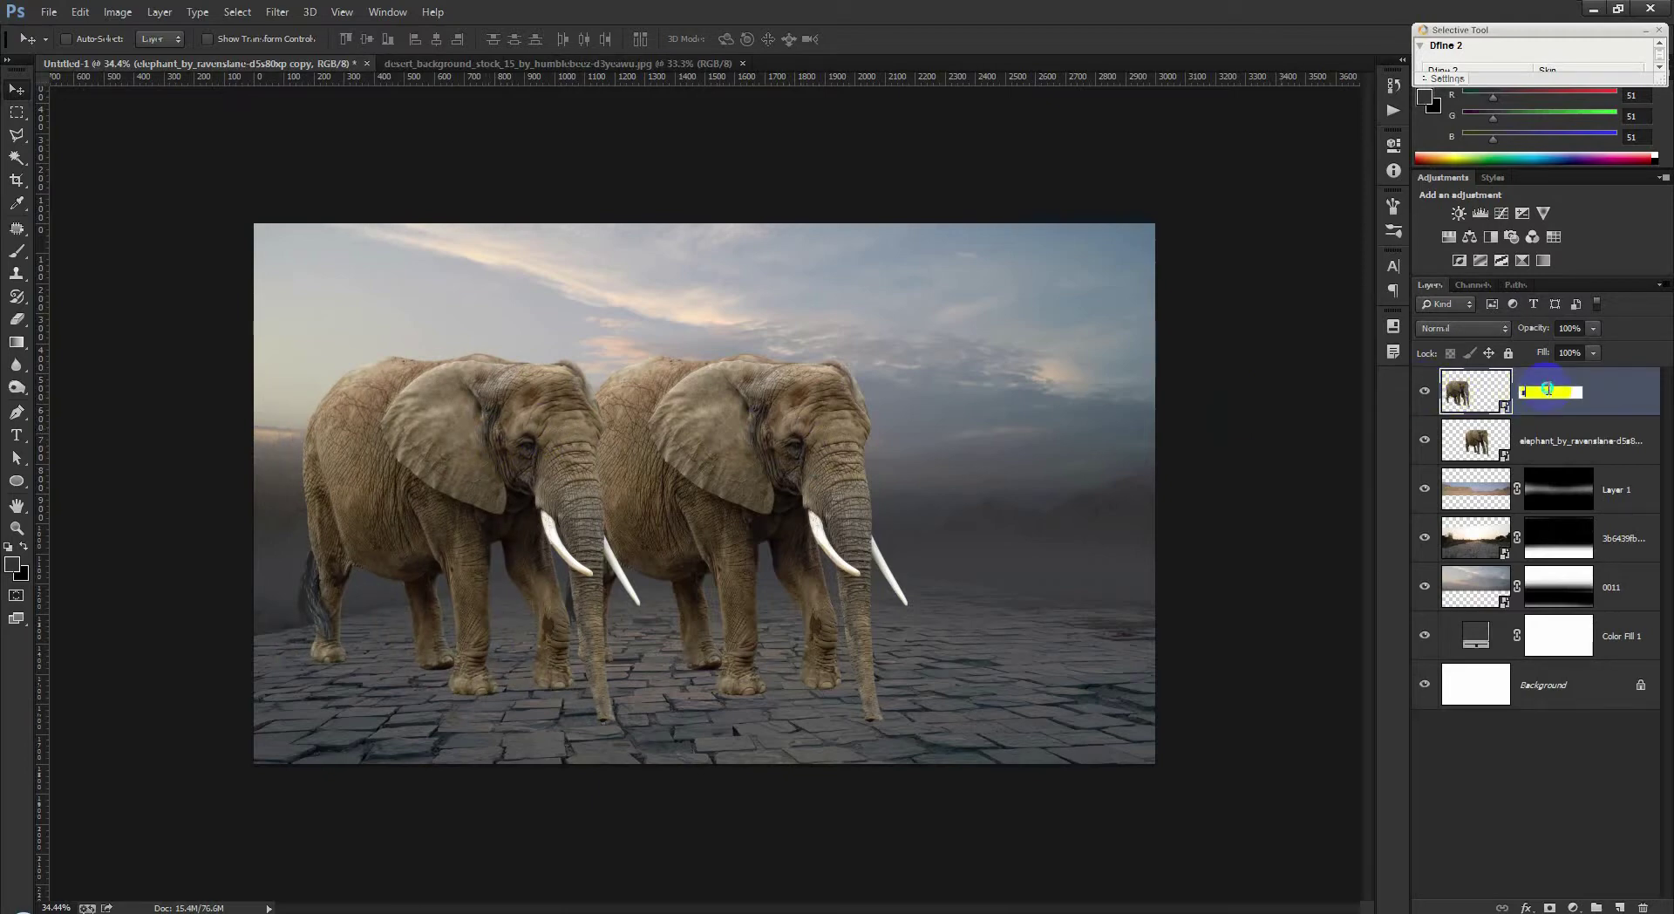
{"action": "right_click", "coordinate": [1561, 392]}
{"action": "left_click", "coordinate": [1421, 394]}
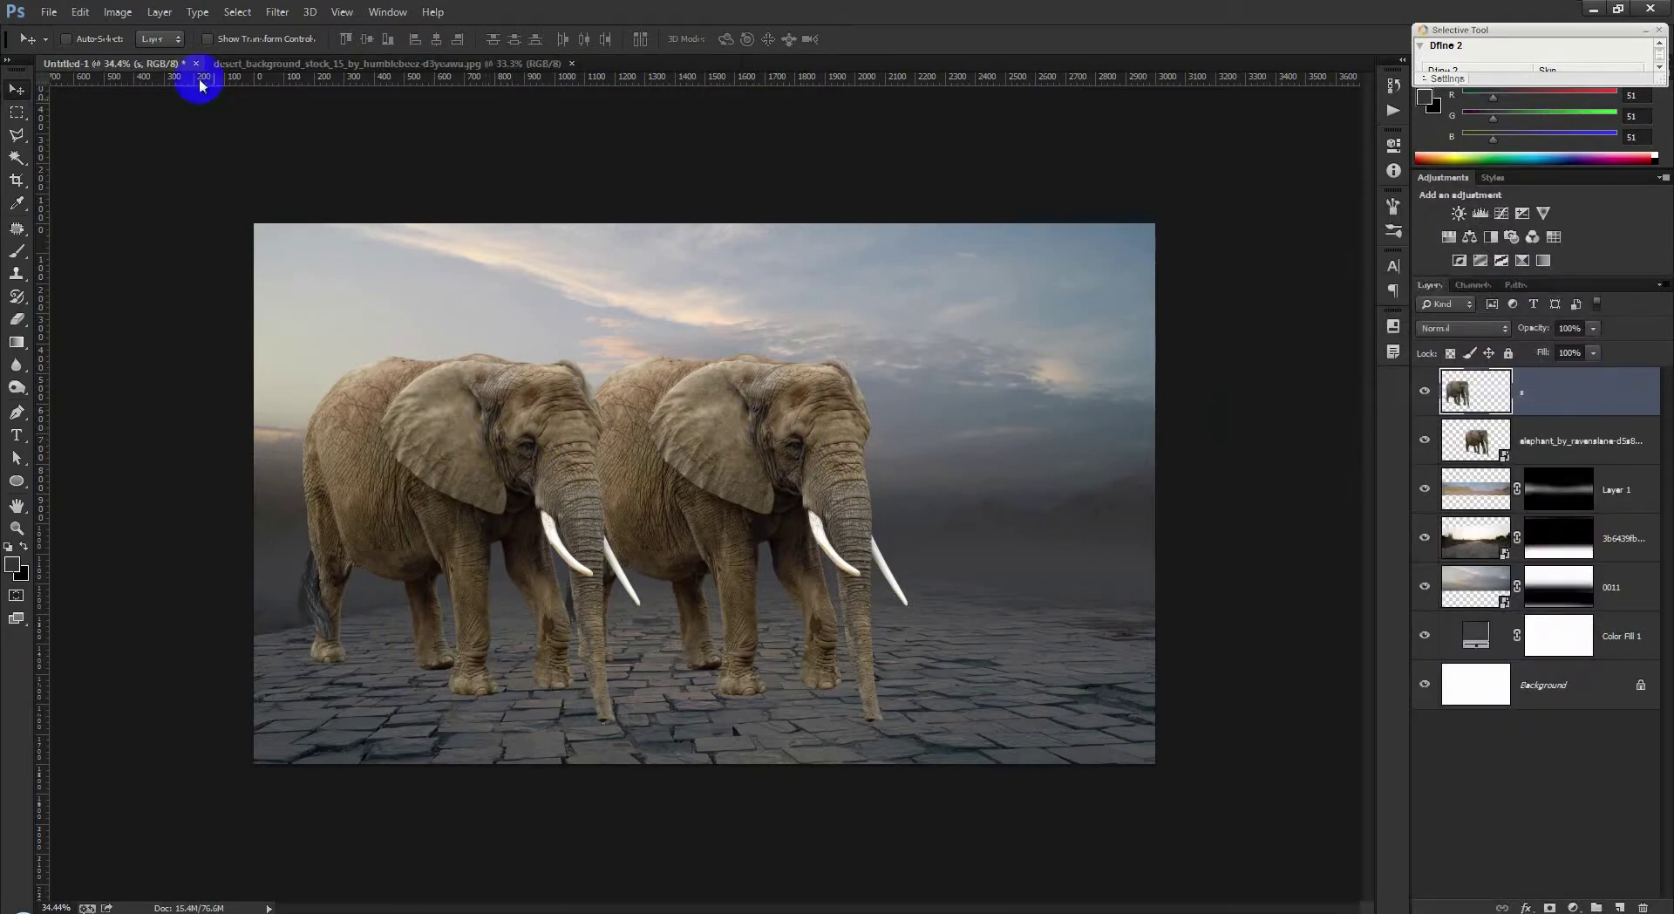
Step: Turn the copy solid black with Hue/Saturation at Saturation and Lightness -100
{"action": "left_click", "coordinate": [117, 12]}
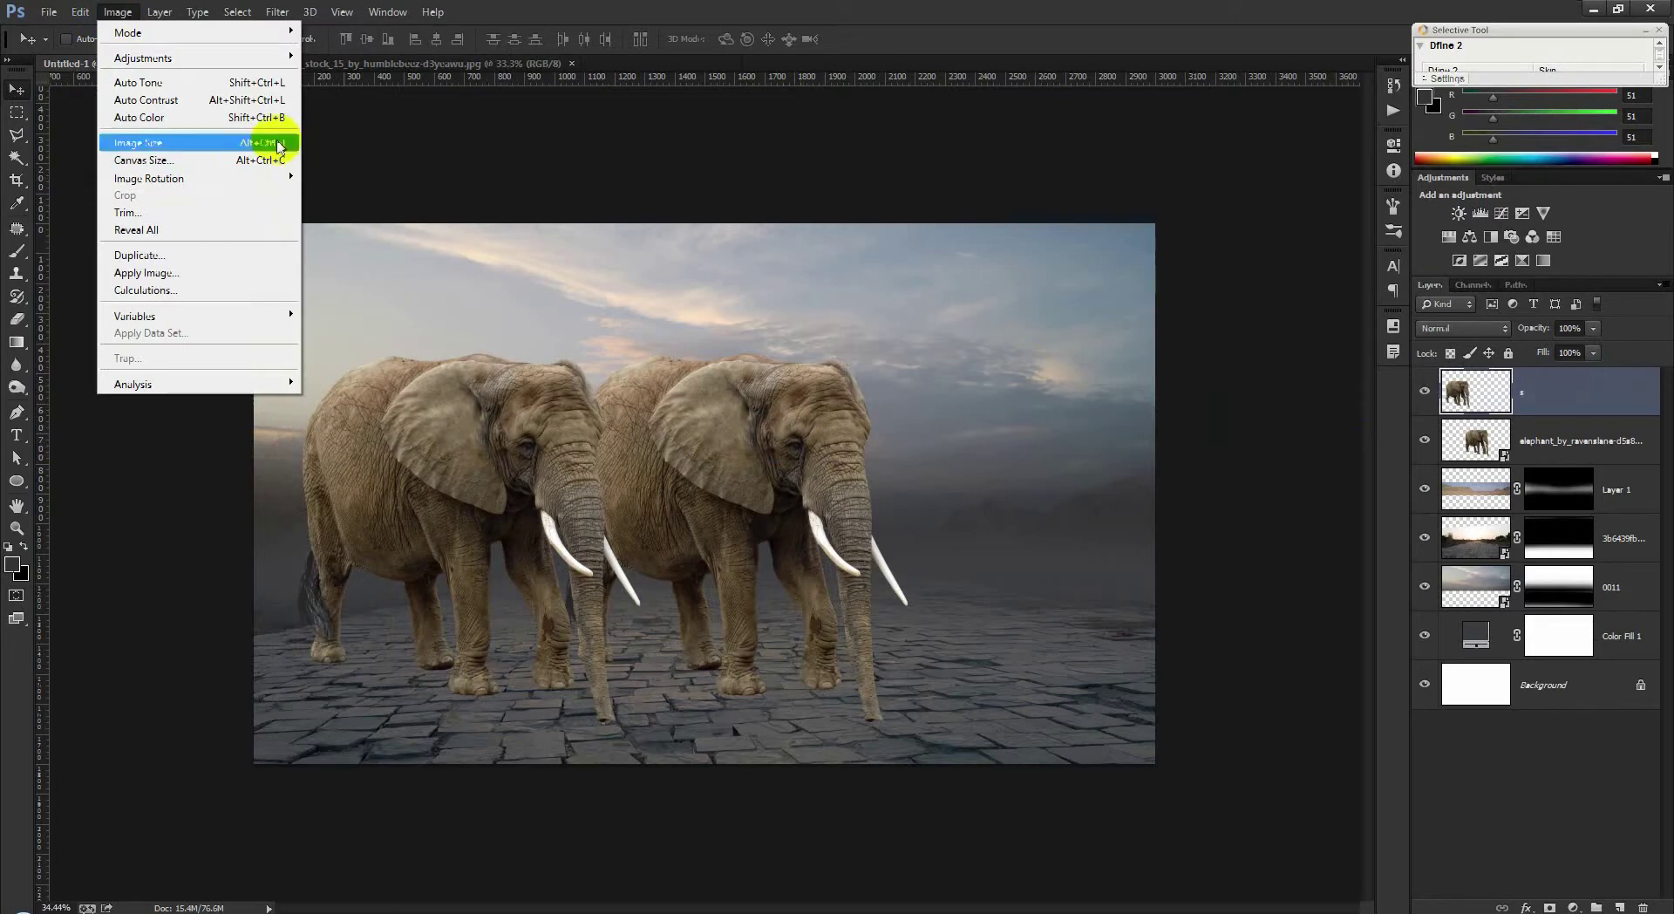
{"action": "mouse_move", "coordinate": [143, 58]}
{"action": "left_click", "coordinate": [349, 152]}
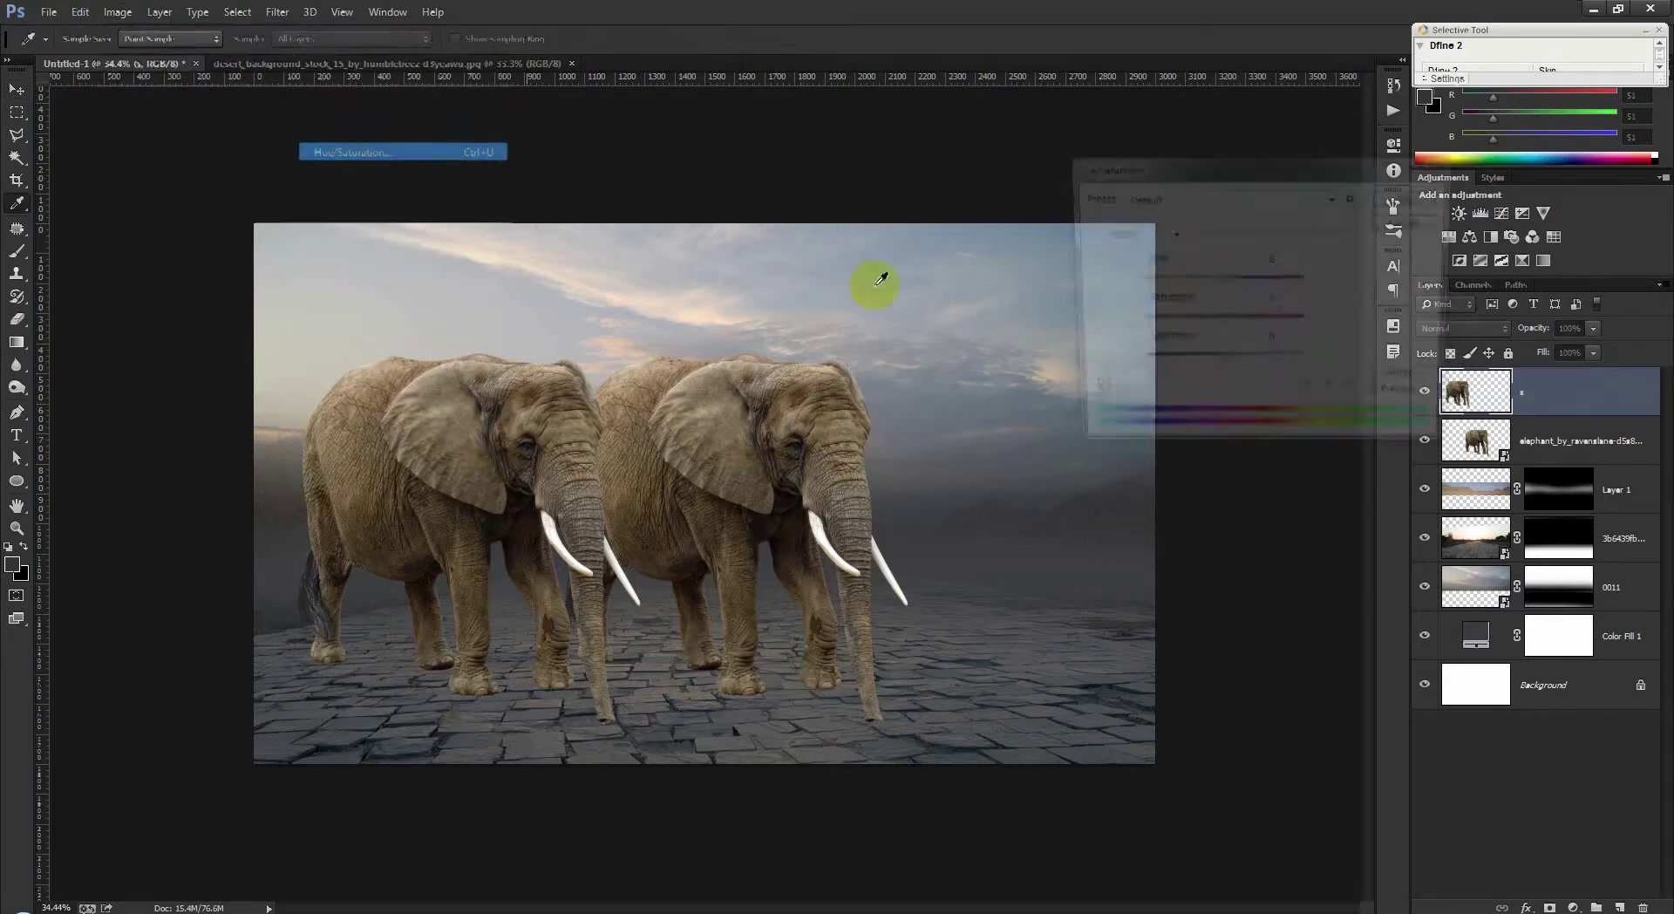
{"action": "left_click_drag", "start_coordinate": [1215, 325], "coordinate": [467, 343]}
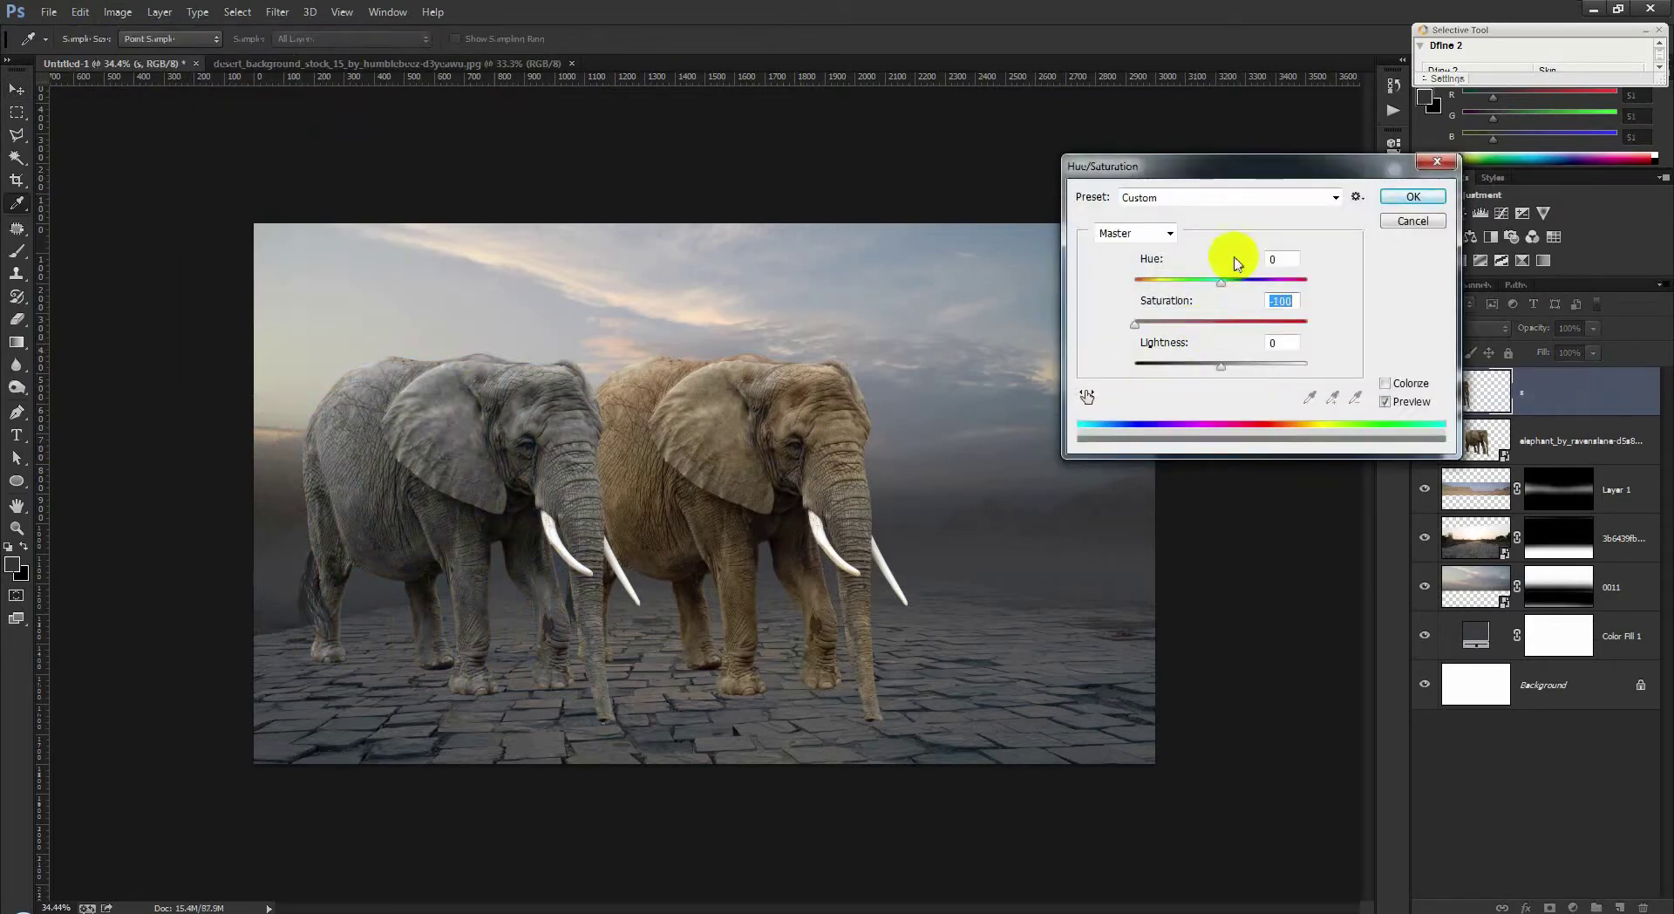
{"action": "left_click_drag", "start_coordinate": [1221, 365], "coordinate": [478, 403]}
{"action": "left_click", "coordinate": [1407, 194]}
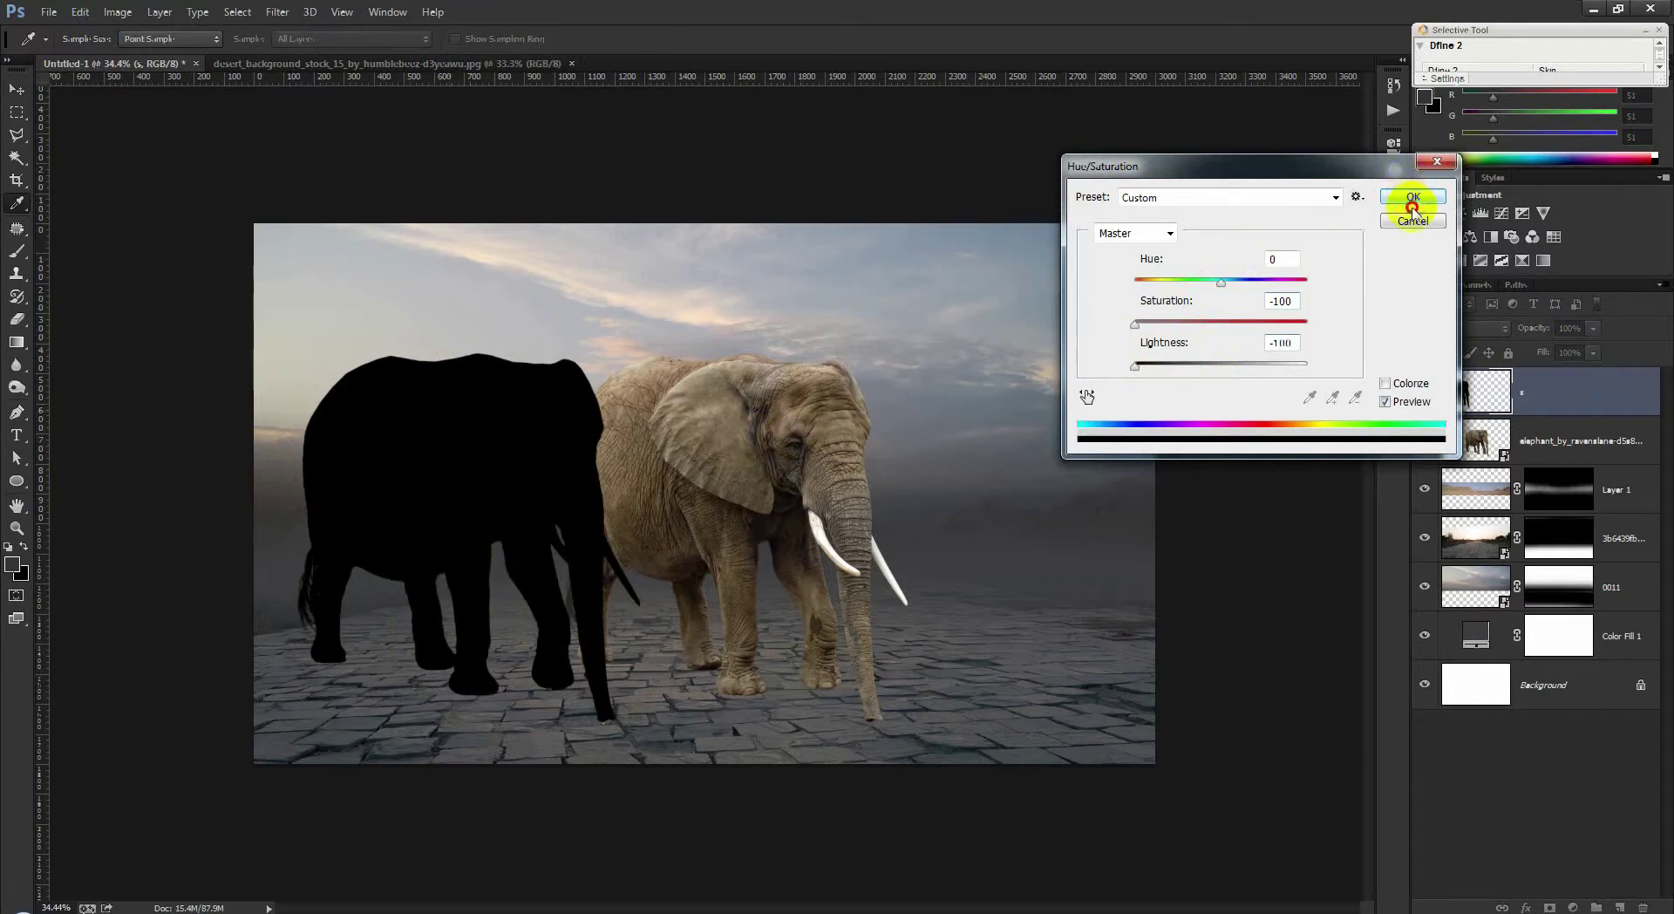
Step: Move the black silhouette onto the elephant and place its layer beneath the original
{"action": "key", "text": "v"}
{"action": "left_click_drag", "start_coordinate": [534, 467], "coordinate": [776, 471]}
{"action": "left_click_drag", "start_coordinate": [1488, 390], "coordinate": [1532, 455]}
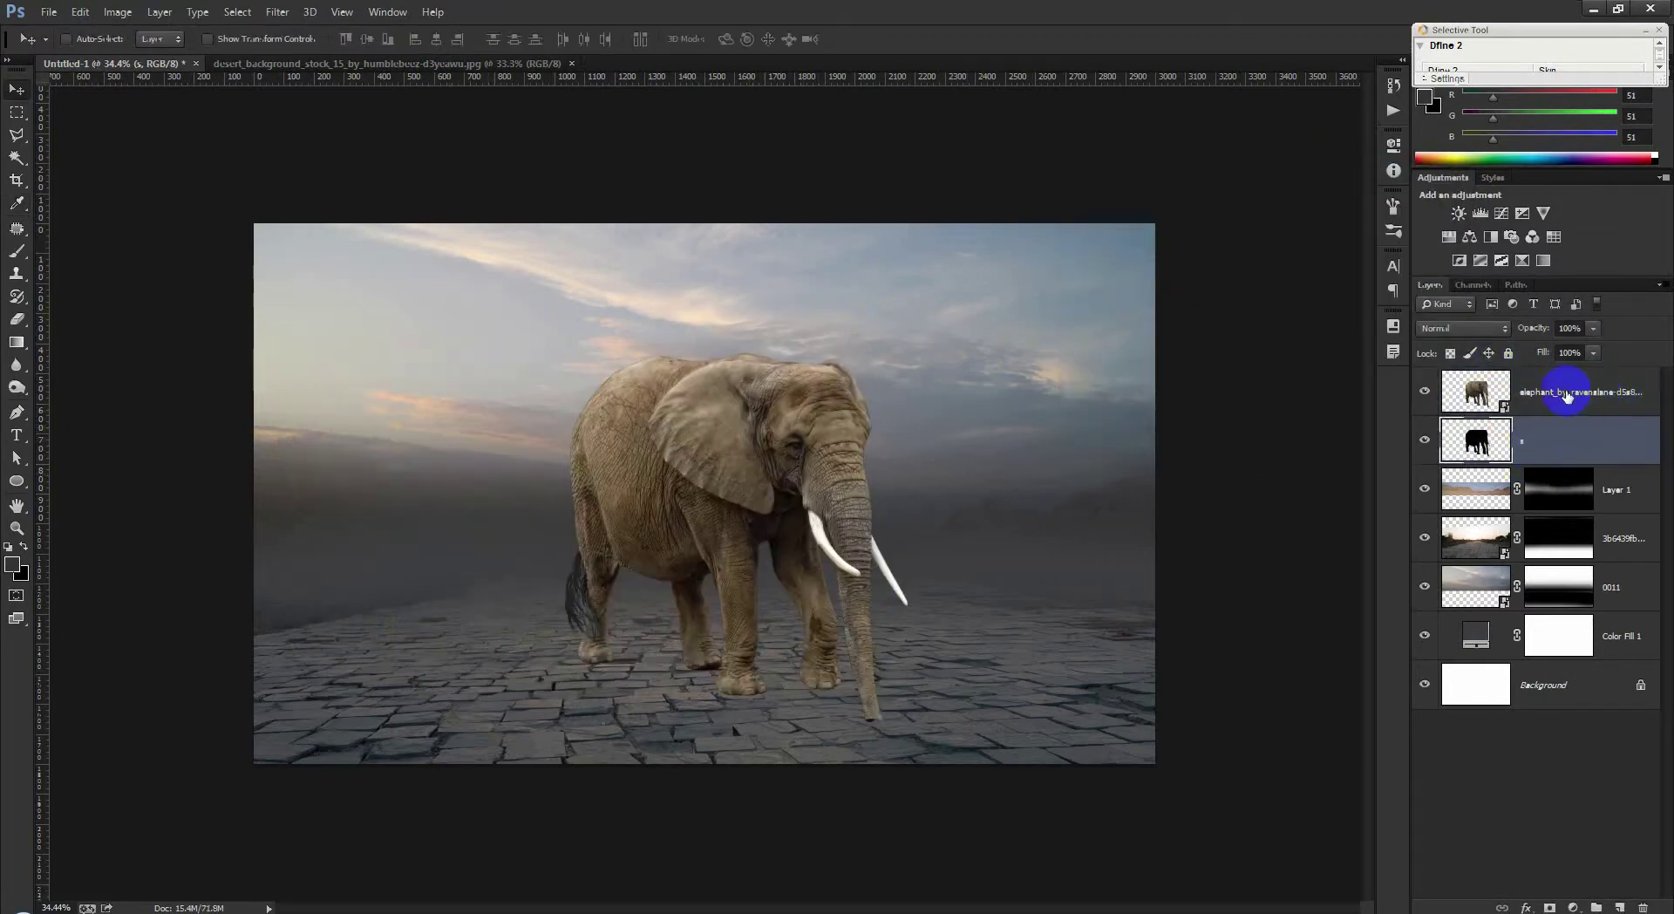
{"action": "key", "text": "ctrl+t"}
Step: Flip the silhouette down and skew it into a shadow slanting from the feet toward the lower right
{"action": "left_click_drag", "start_coordinate": [732, 353], "coordinate": [663, 855]}
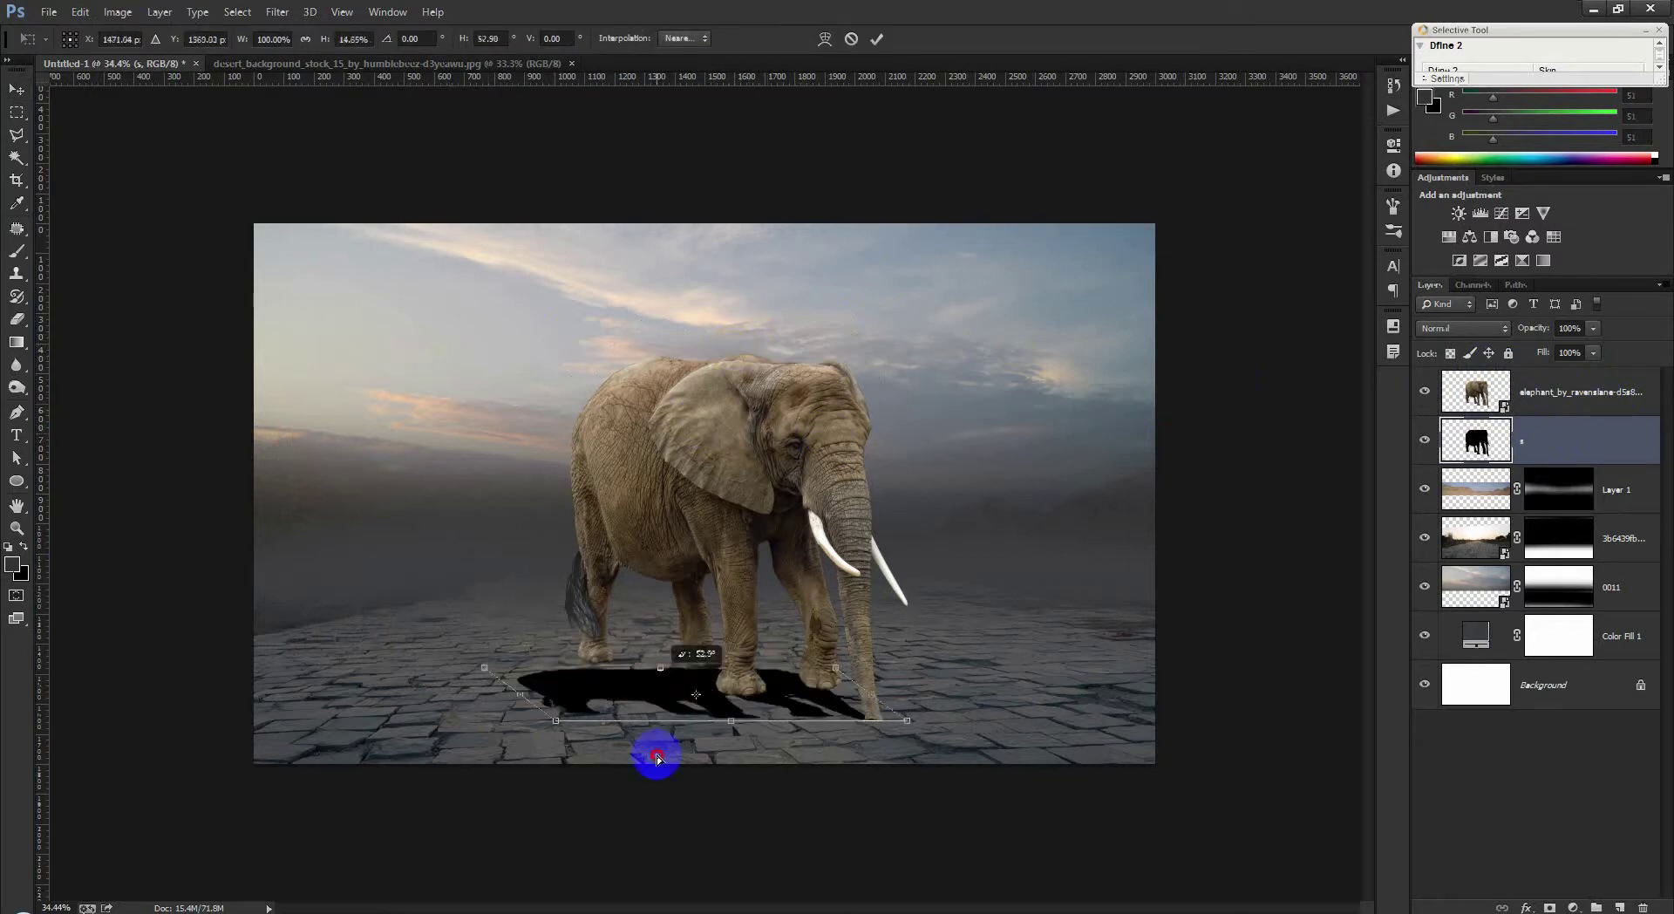
{"action": "mouse_move", "coordinate": [729, 722]}
{"action": "left_mouse_down"}
{"action": "mouse_move", "coordinate": [719, 708]}
{"action": "mouse_move", "coordinate": [638, 740]}
{"action": "left_mouse_up"}
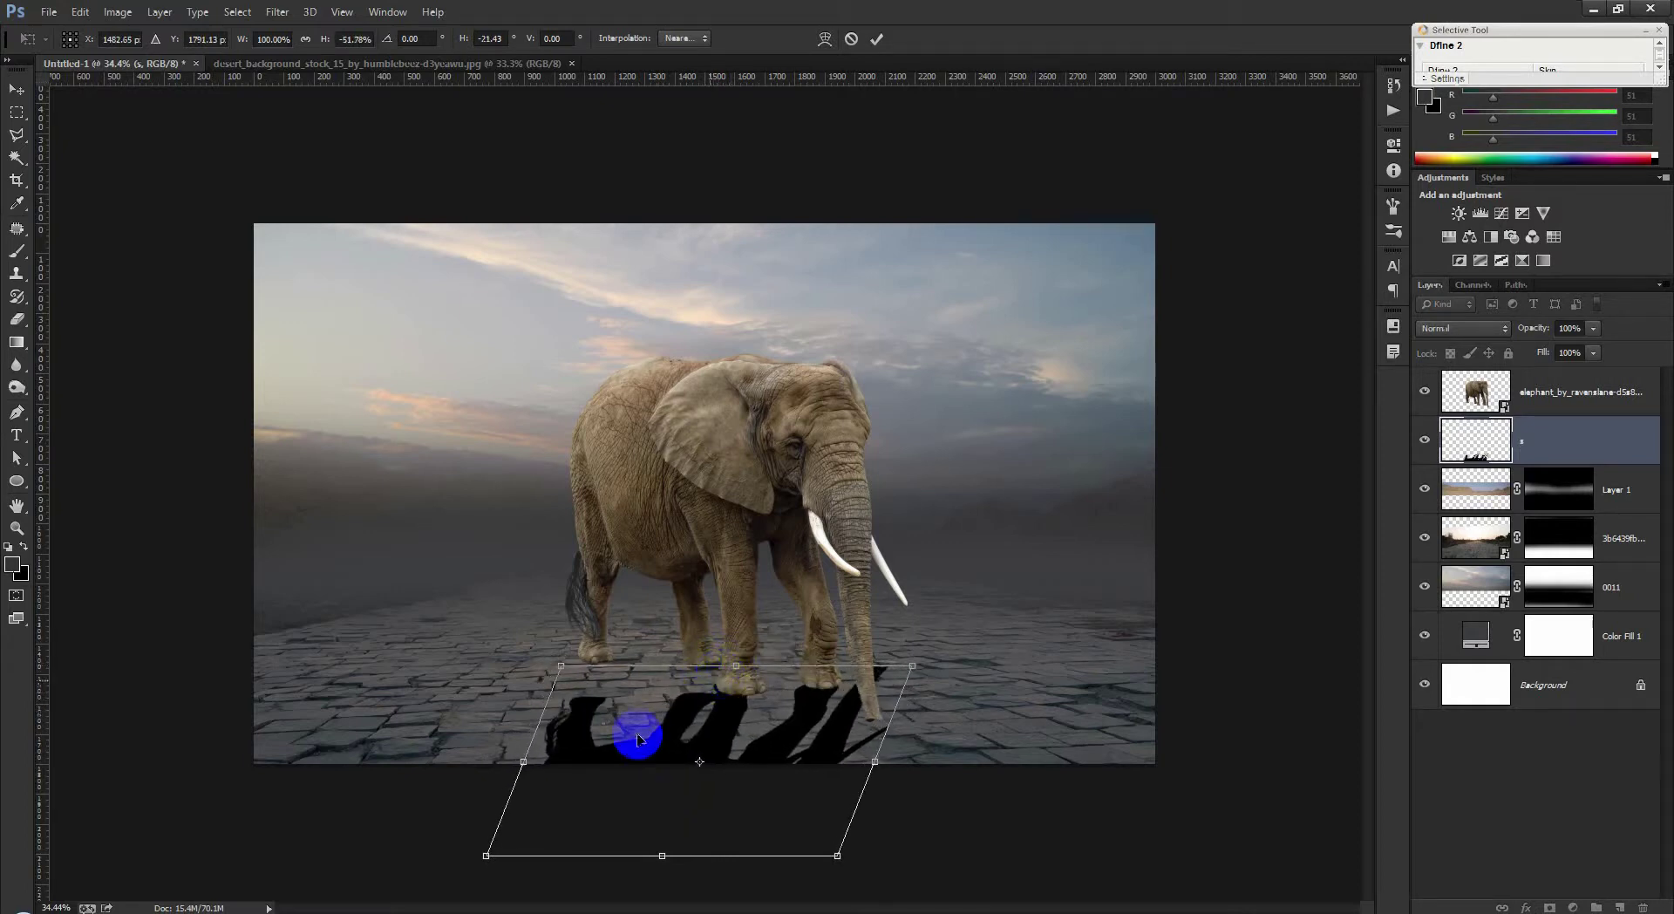
{"action": "left_click_drag", "start_coordinate": [663, 856], "coordinate": [621, 810]}
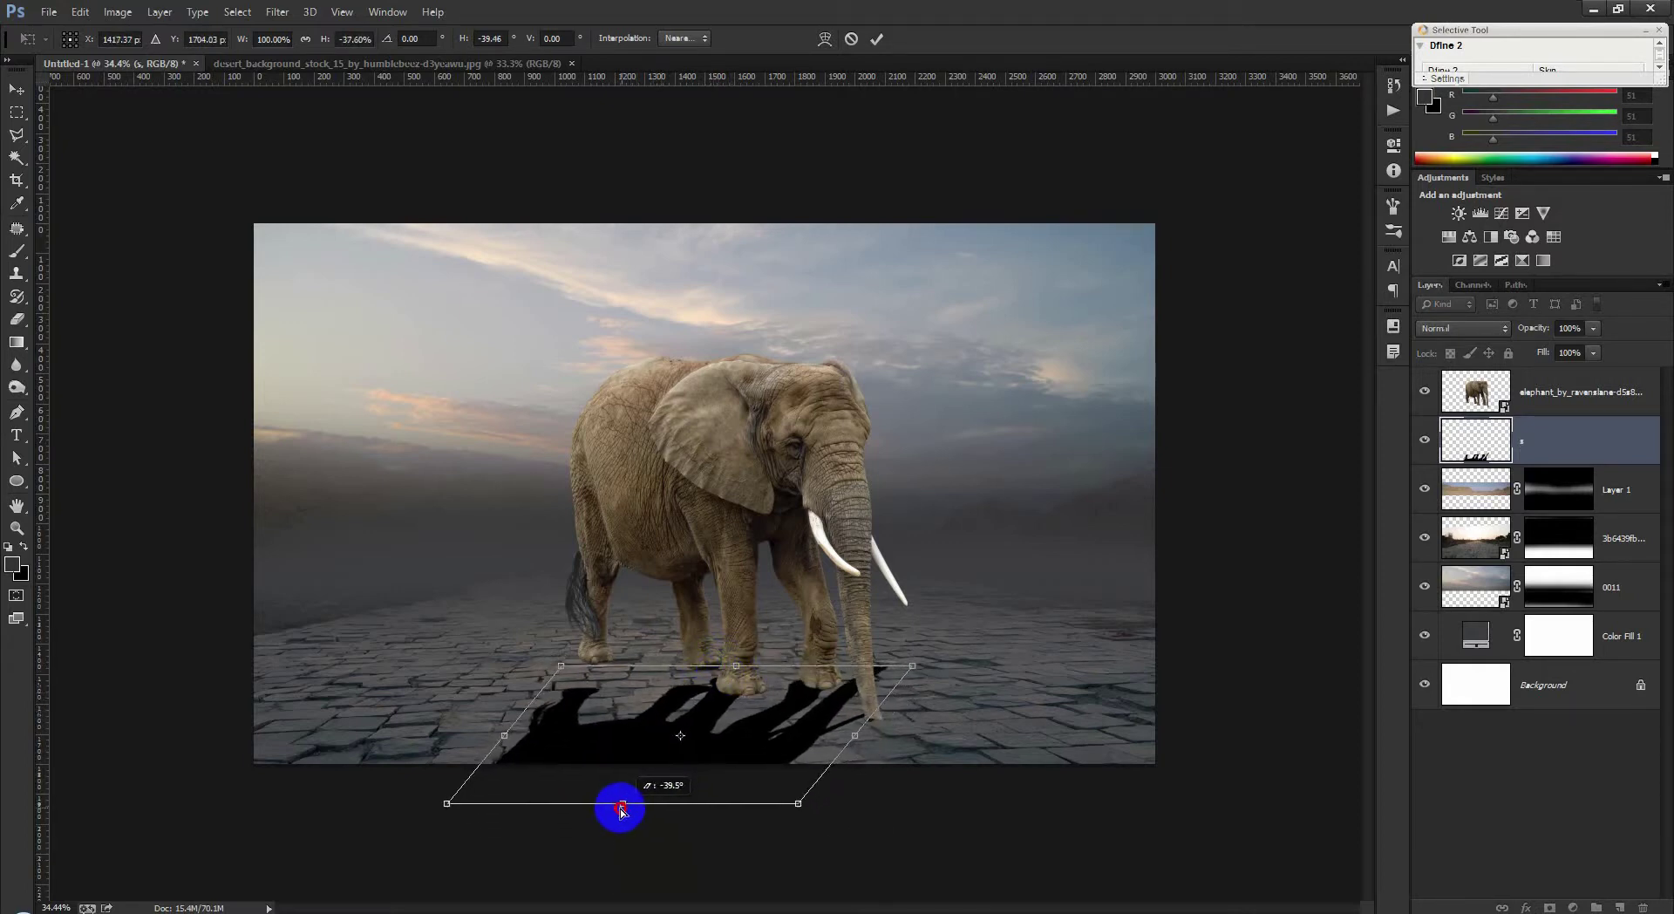
{"action": "left_click_drag", "start_coordinate": [621, 809], "coordinate": [1034, 817]}
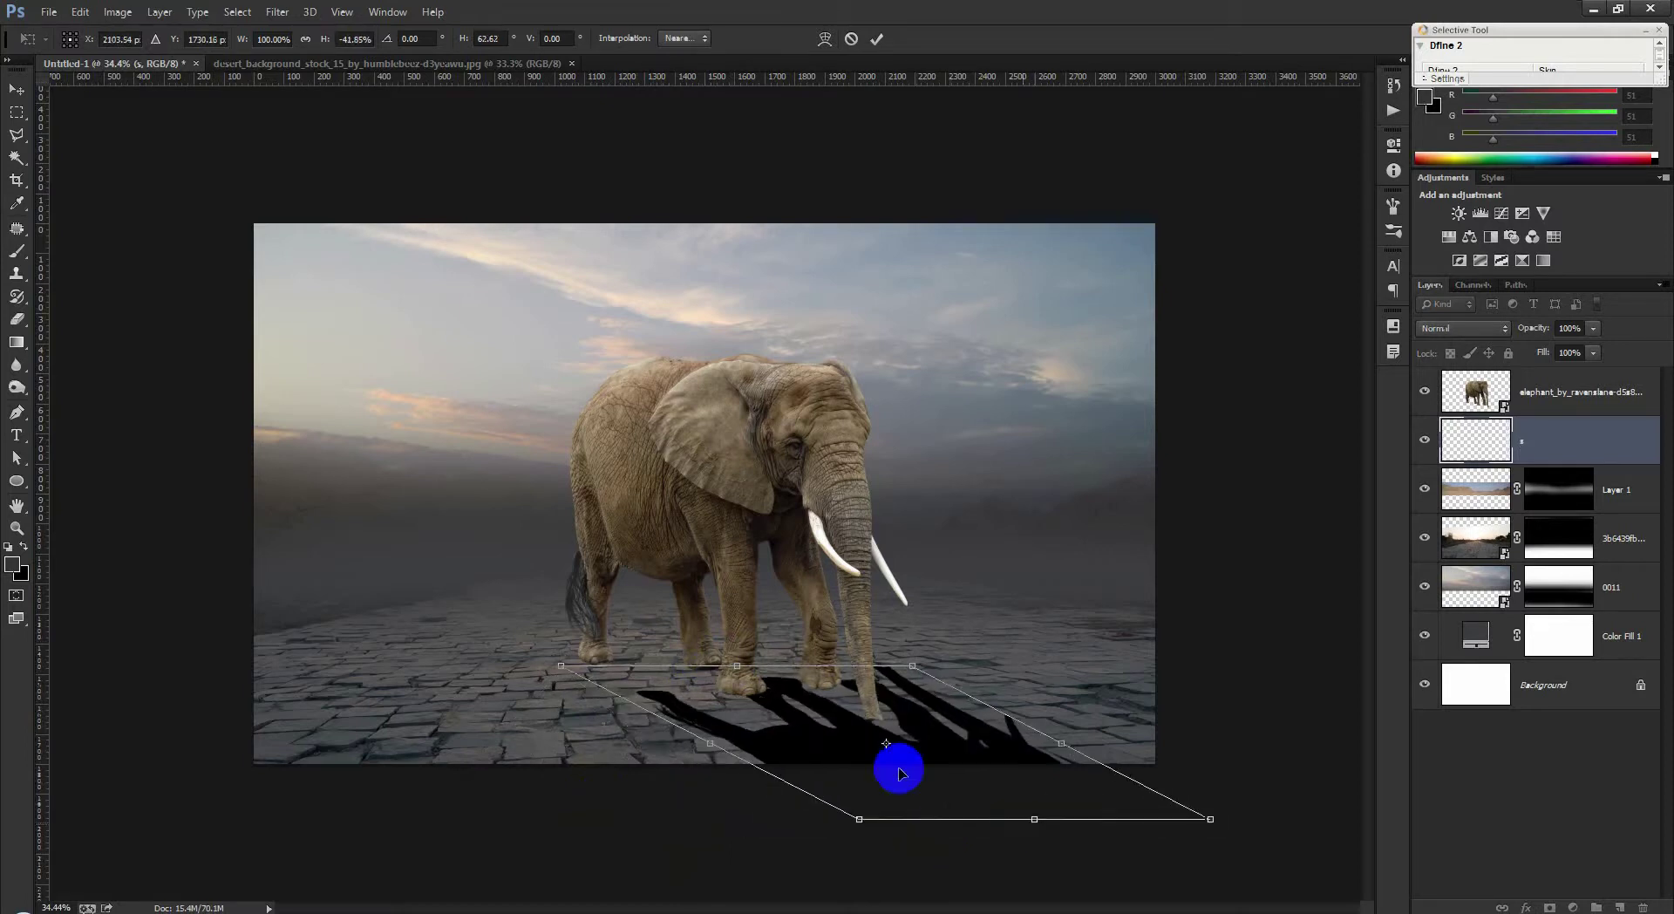
{"action": "left_click_drag", "start_coordinate": [739, 668], "coordinate": [673, 629]}
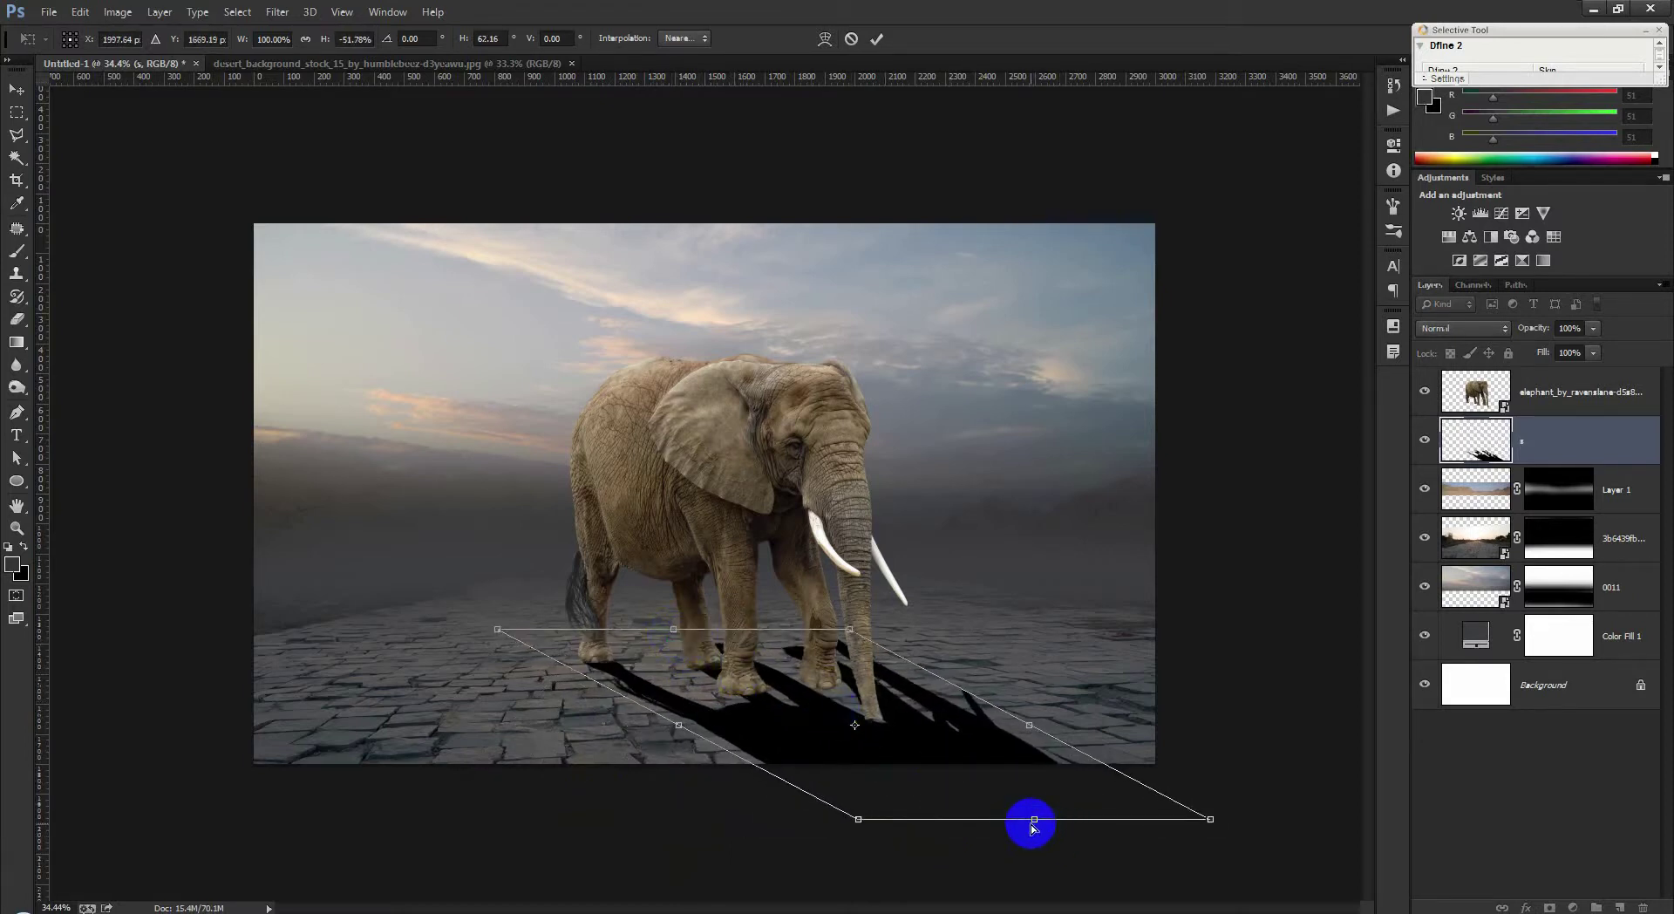
{"action": "left_click_drag", "start_coordinate": [1034, 819], "coordinate": [1029, 838]}
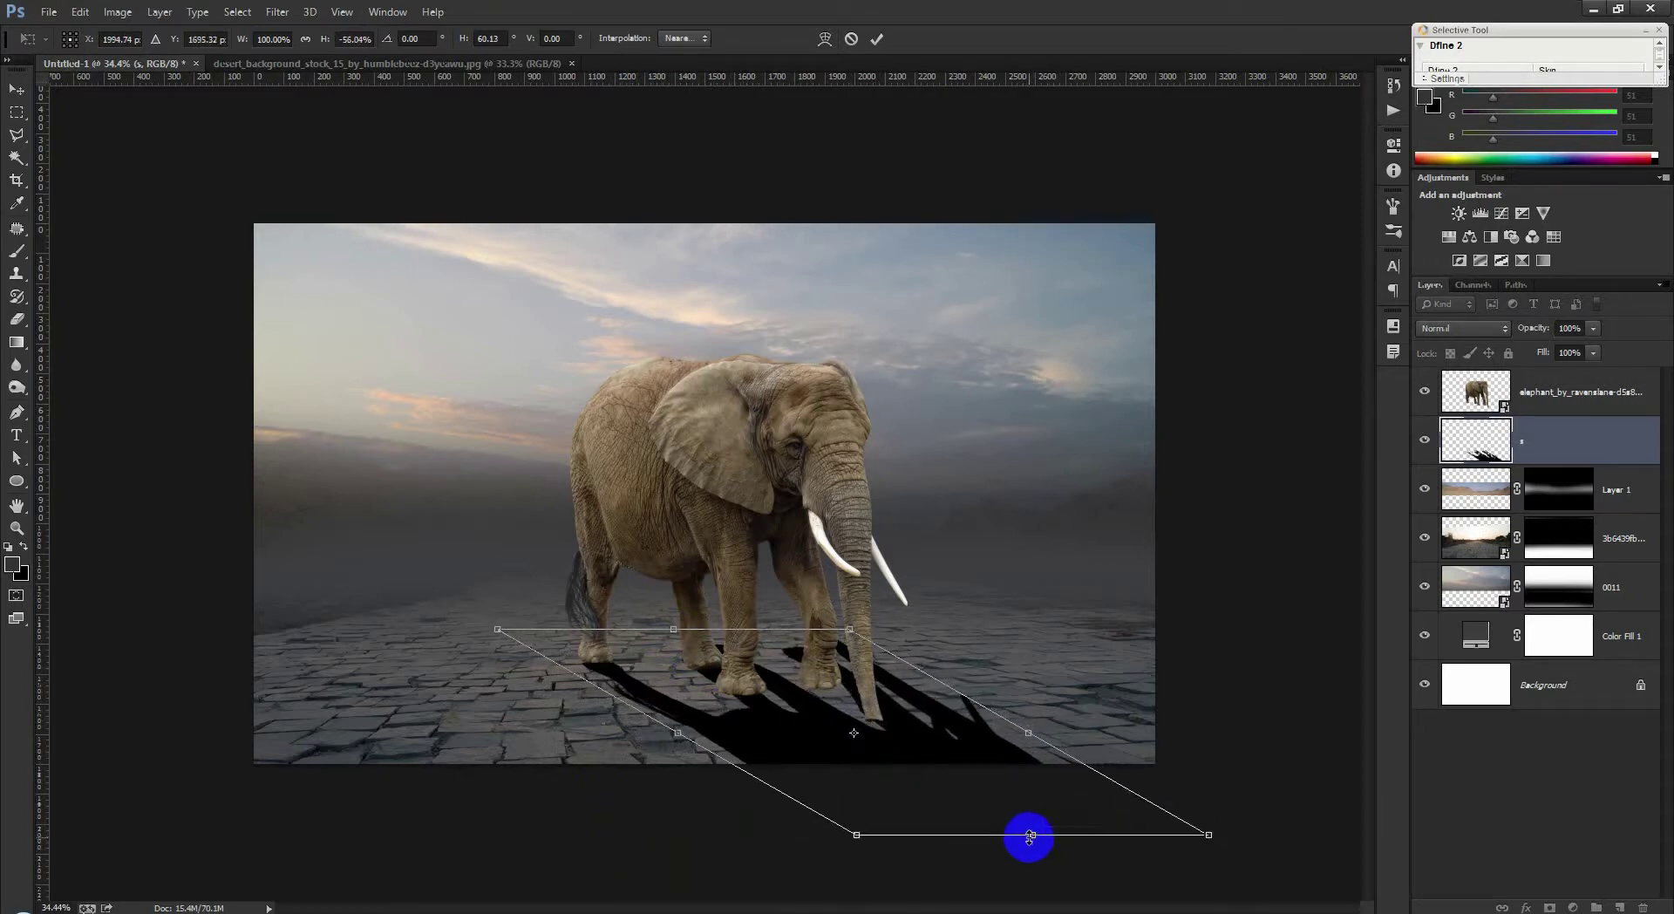
{"action": "key", "text": "Return"}
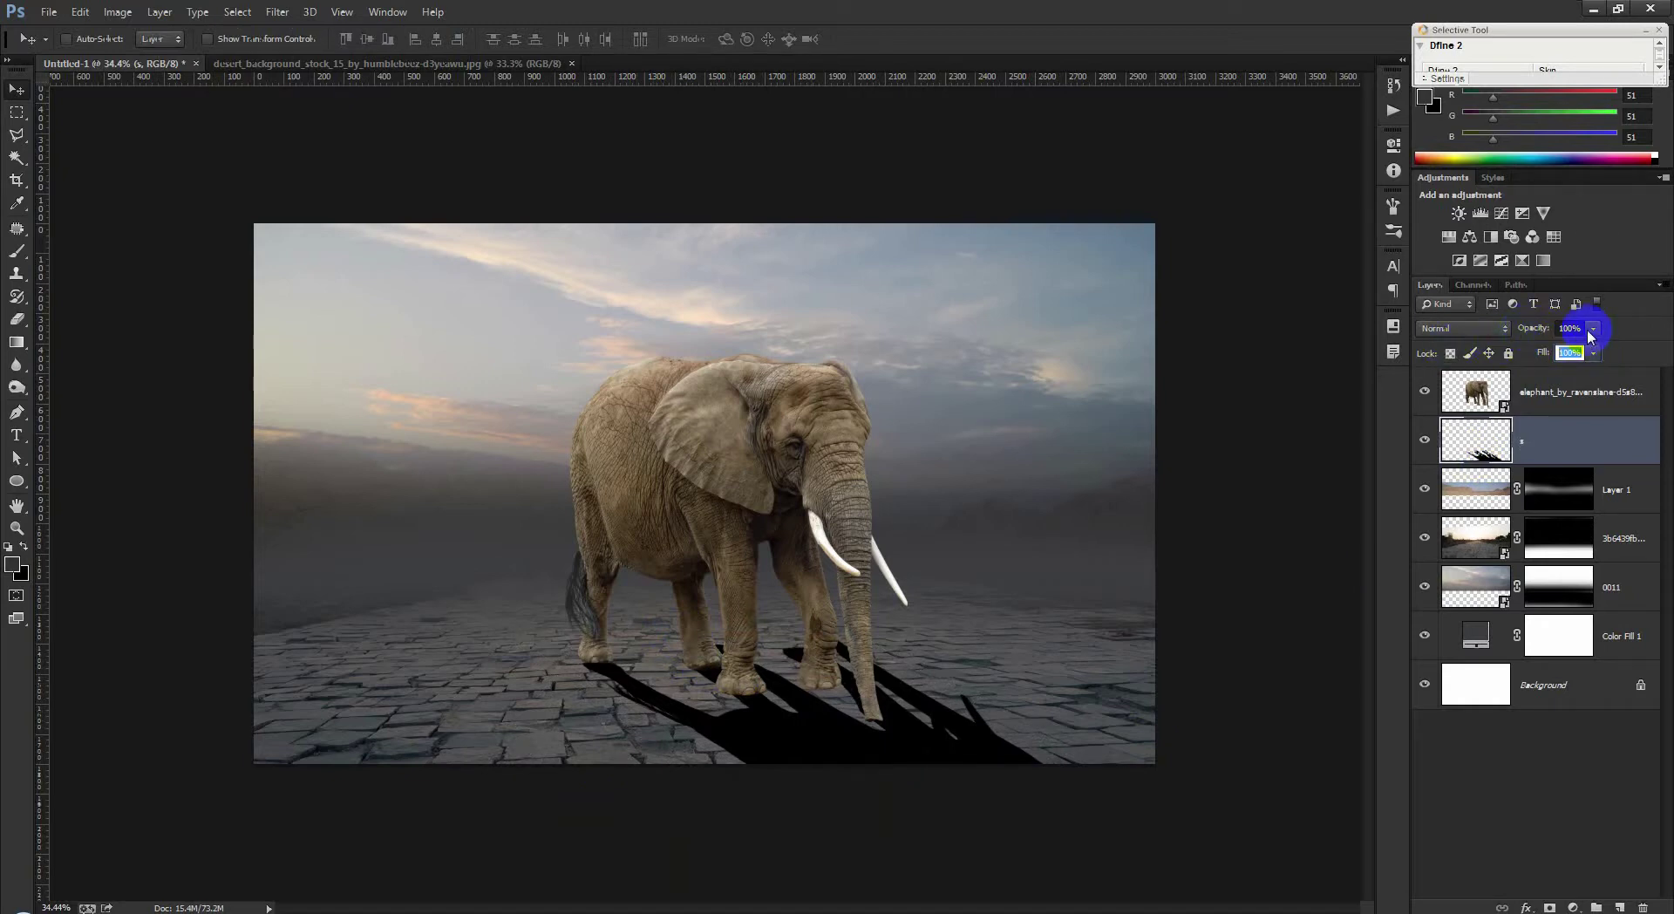
Step: Lower the shadow layer's opacity to 30%
{"action": "double_click", "coordinate": [1578, 328]}
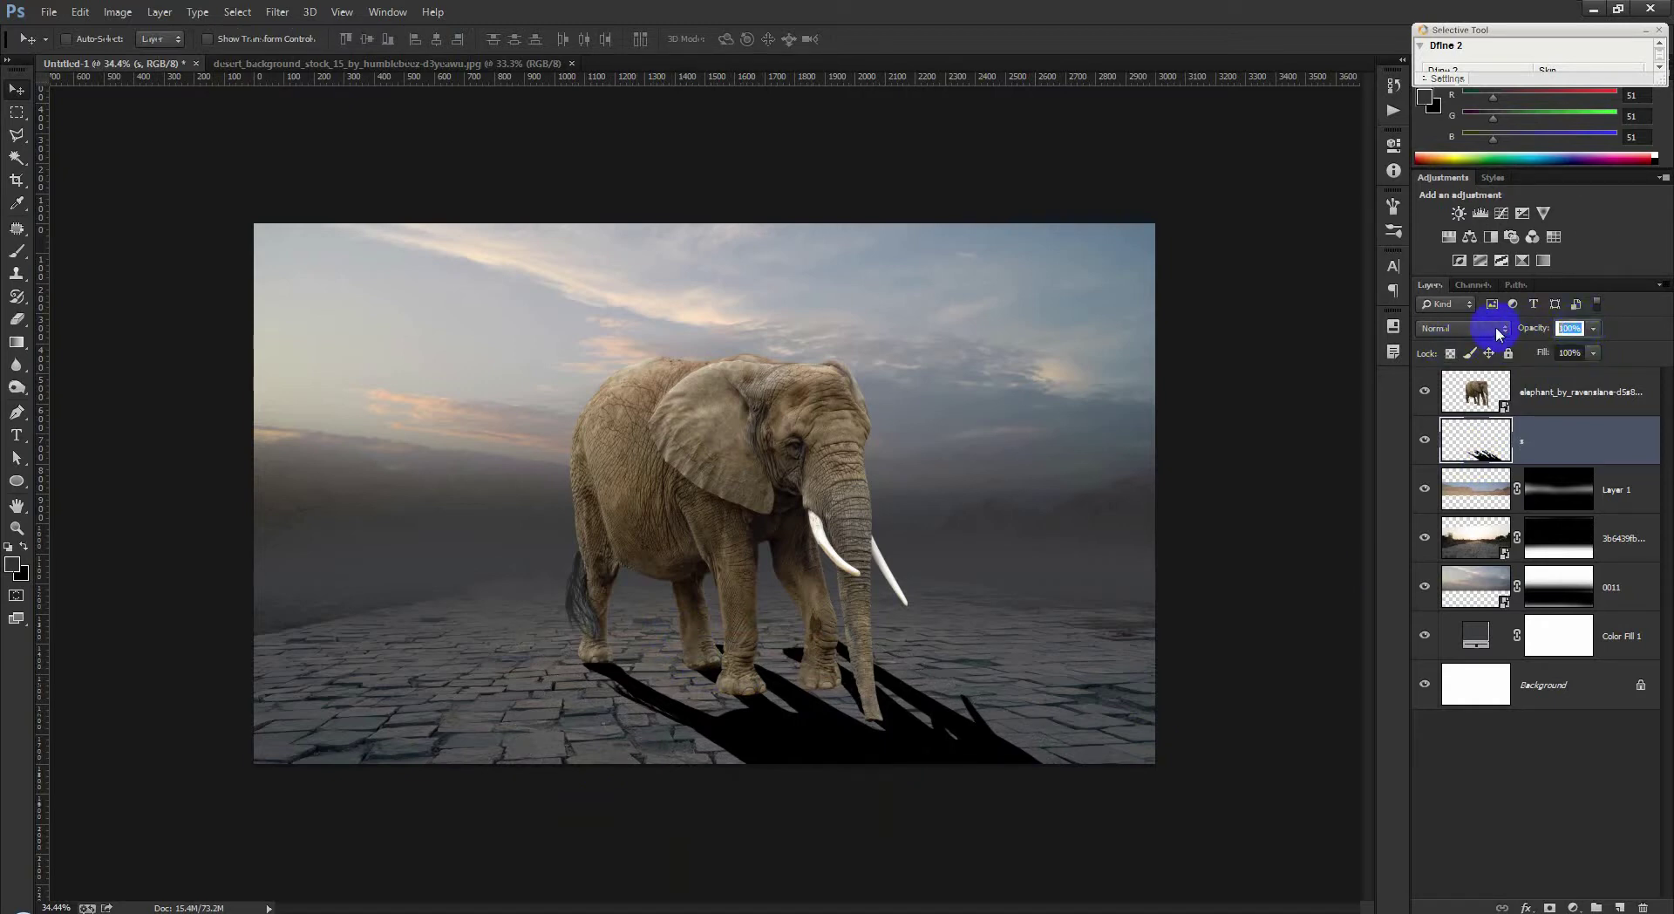
{"action": "type", "text": "4"}
{"action": "type", "text": "3"}
{"action": "key", "text": "Return"}
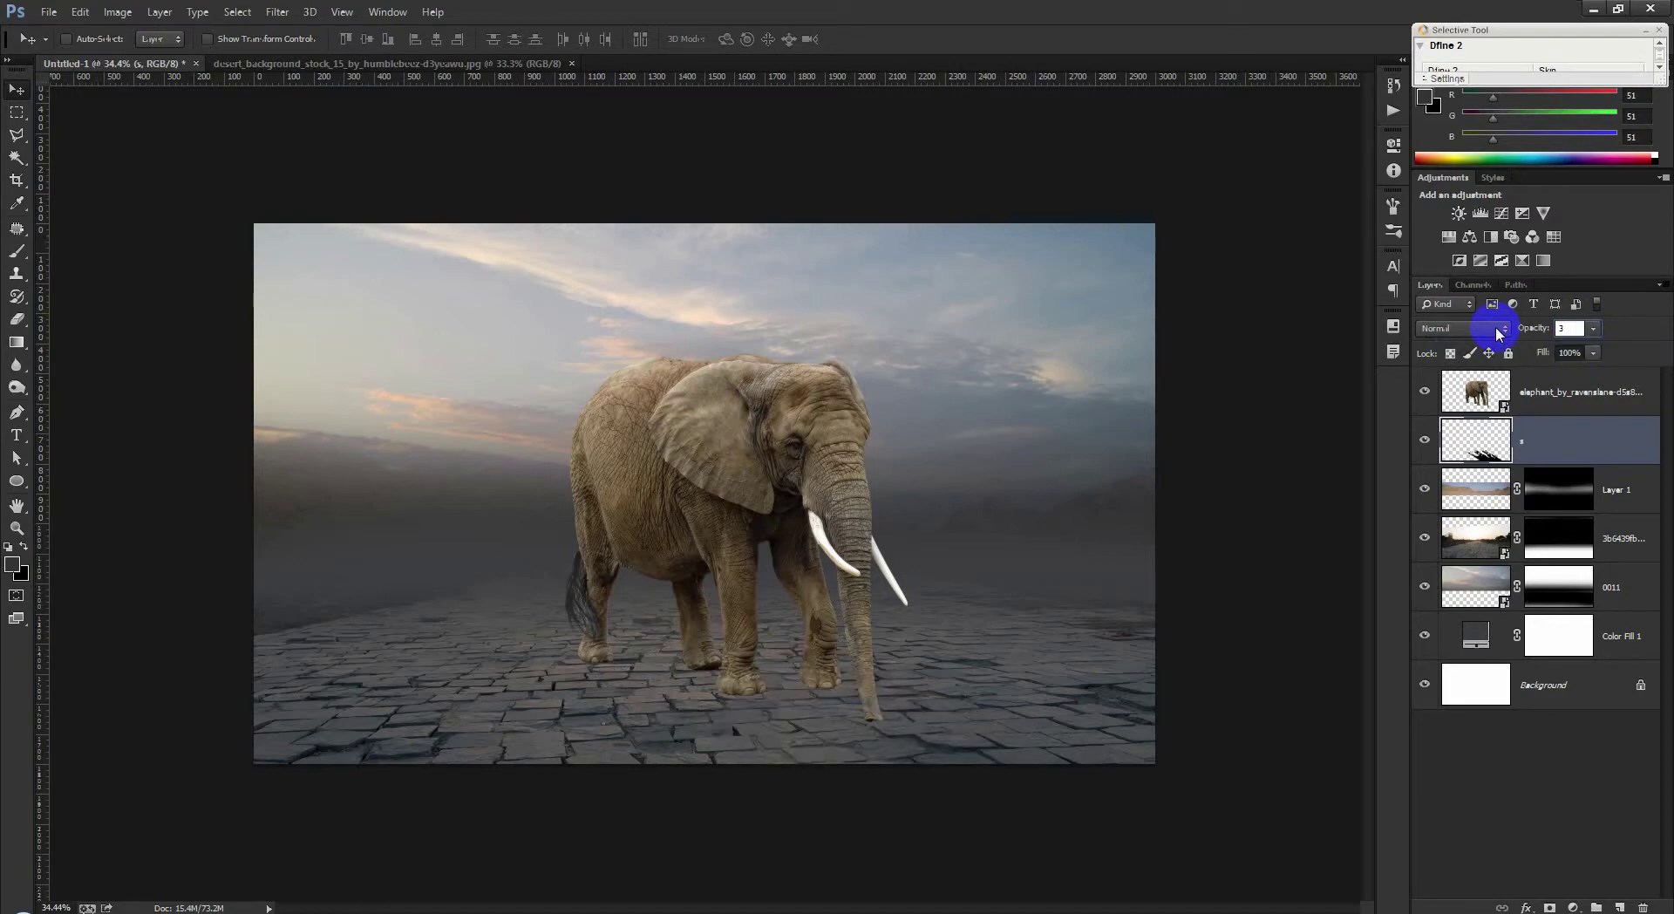
{"action": "type", "text": "0"}
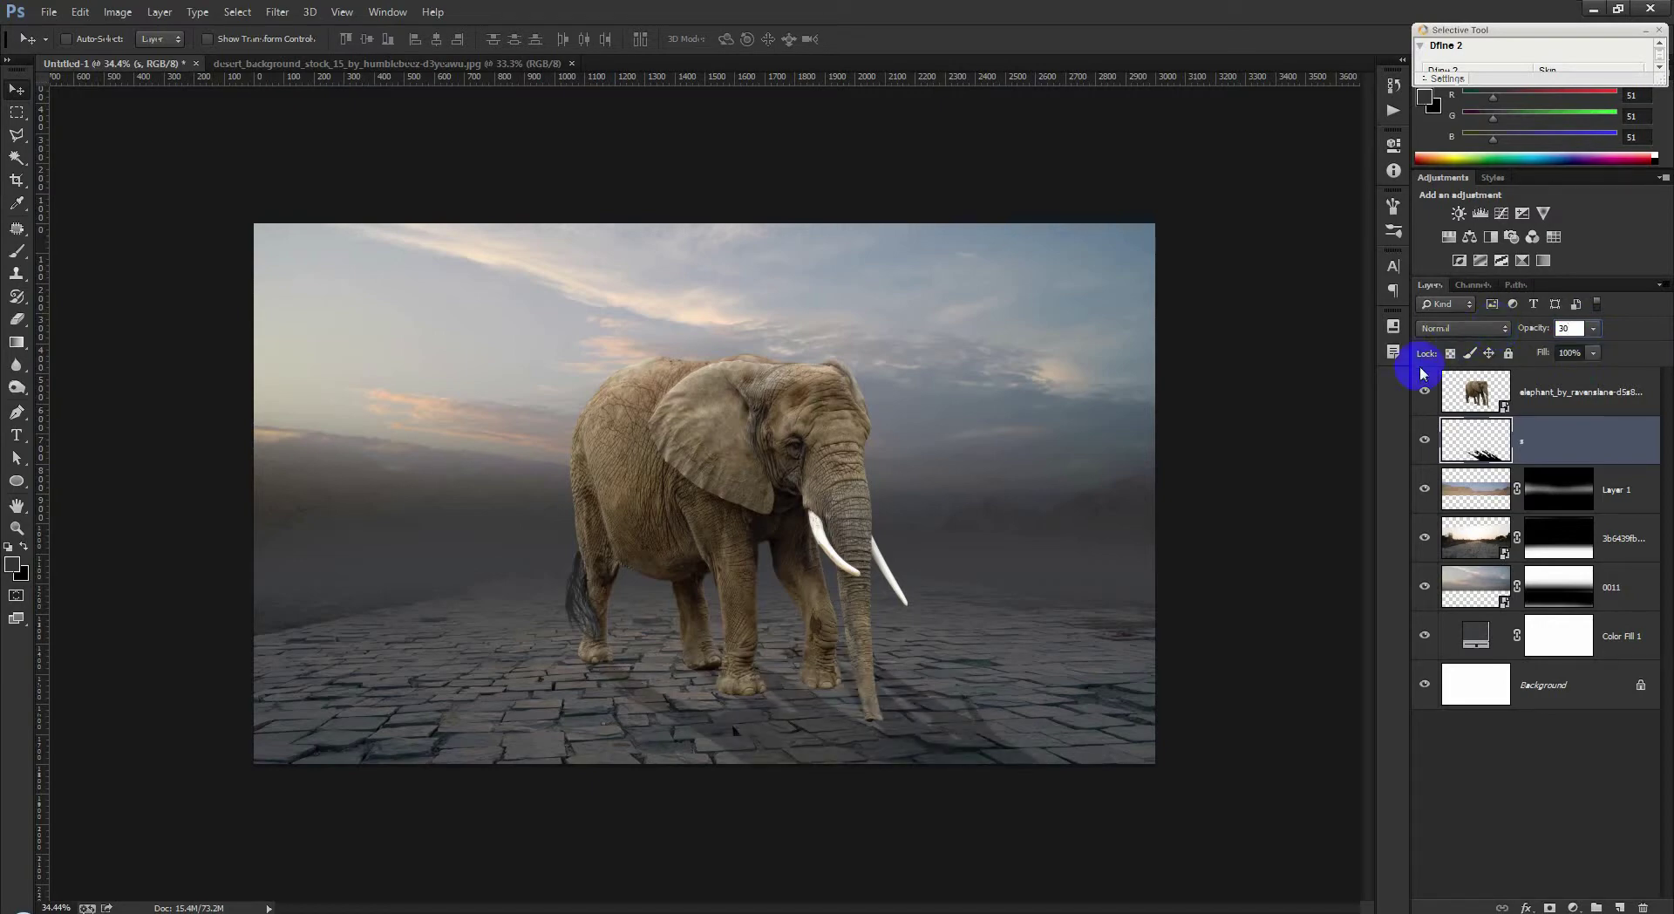
{"action": "scroll", "coordinate": [1009, 785], "scroll_direction": "up", "scroll_amount": 1}
{"action": "scroll", "coordinate": [1009, 699], "scroll_direction": "up", "scroll_amount": 2}
{"action": "scroll", "coordinate": [948, 485], "scroll_direction": "up", "scroll_amount": 2}
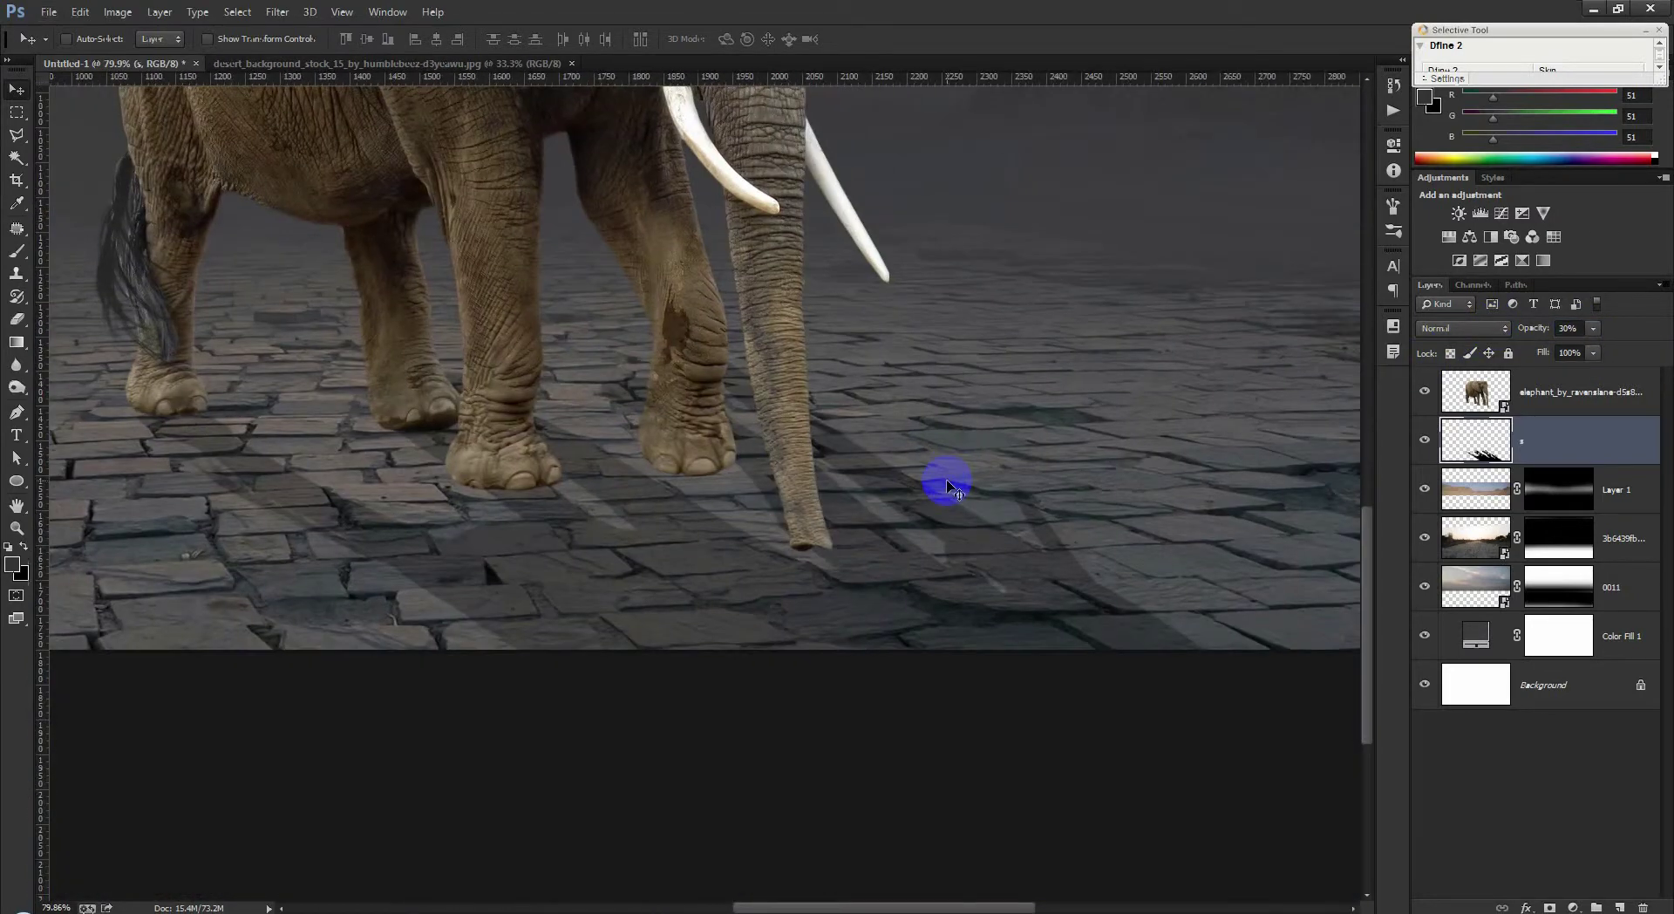
Step: Soften the shadow with a Gaussian Blur at an increased radius
{"action": "left_click", "coordinate": [291, 18]}
{"action": "mouse_move", "coordinate": [286, 230]}
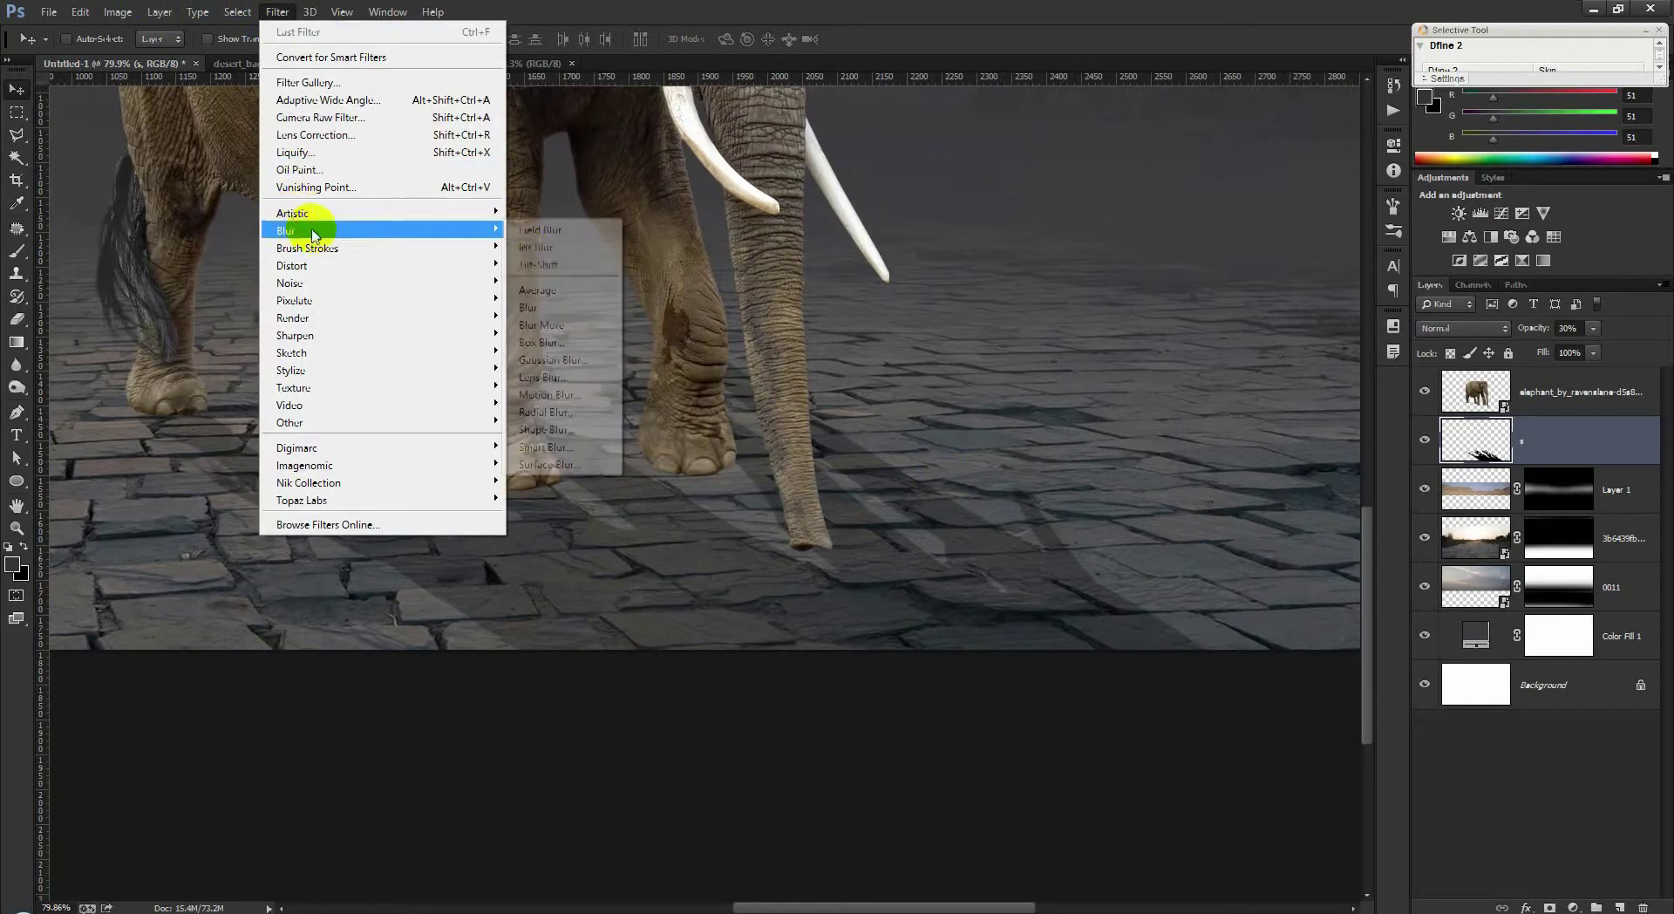
{"action": "left_click", "coordinate": [588, 362]}
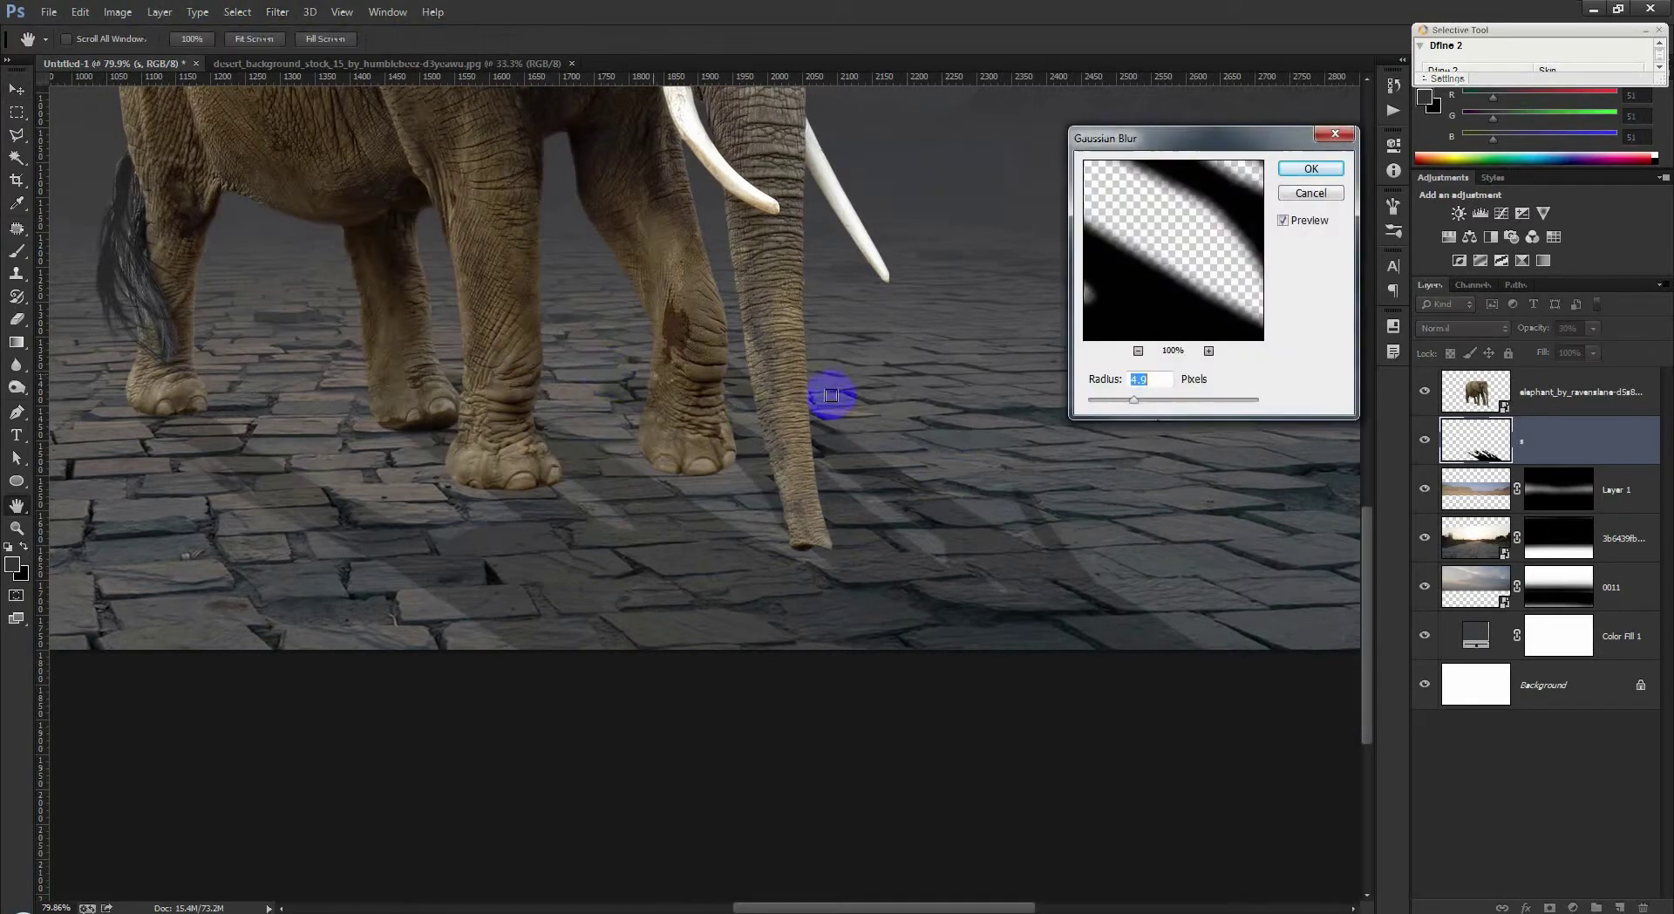
{"action": "left_click_drag", "start_coordinate": [1177, 403], "coordinate": [1146, 401]}
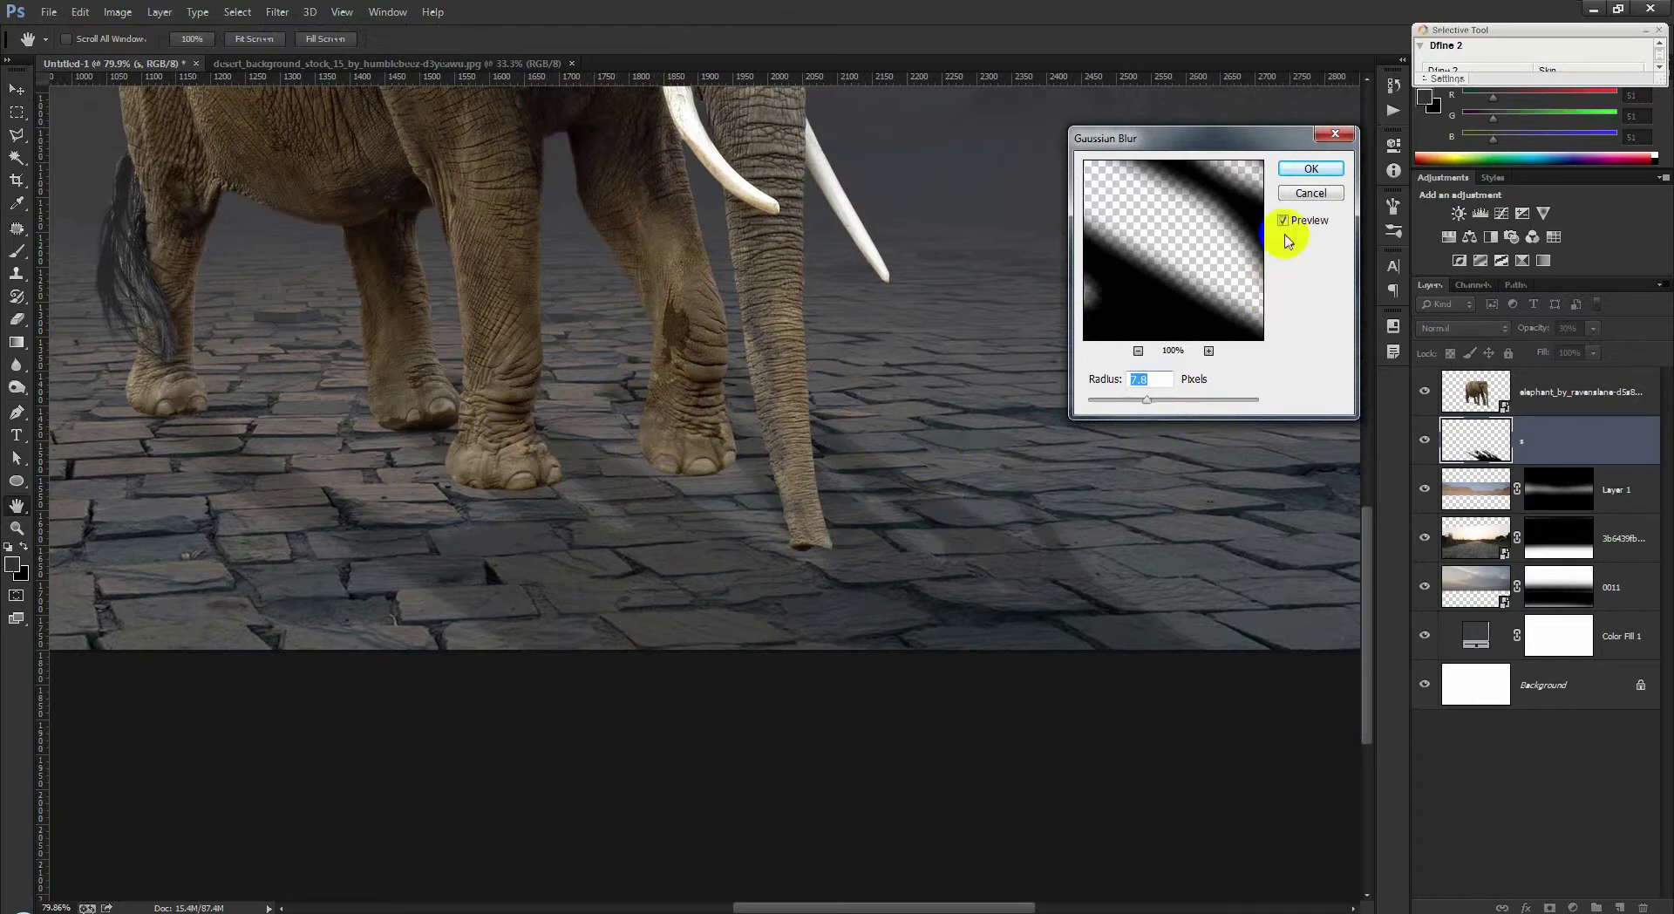
{"action": "left_click", "coordinate": [1308, 168]}
{"action": "left_click", "coordinate": [16, 321]}
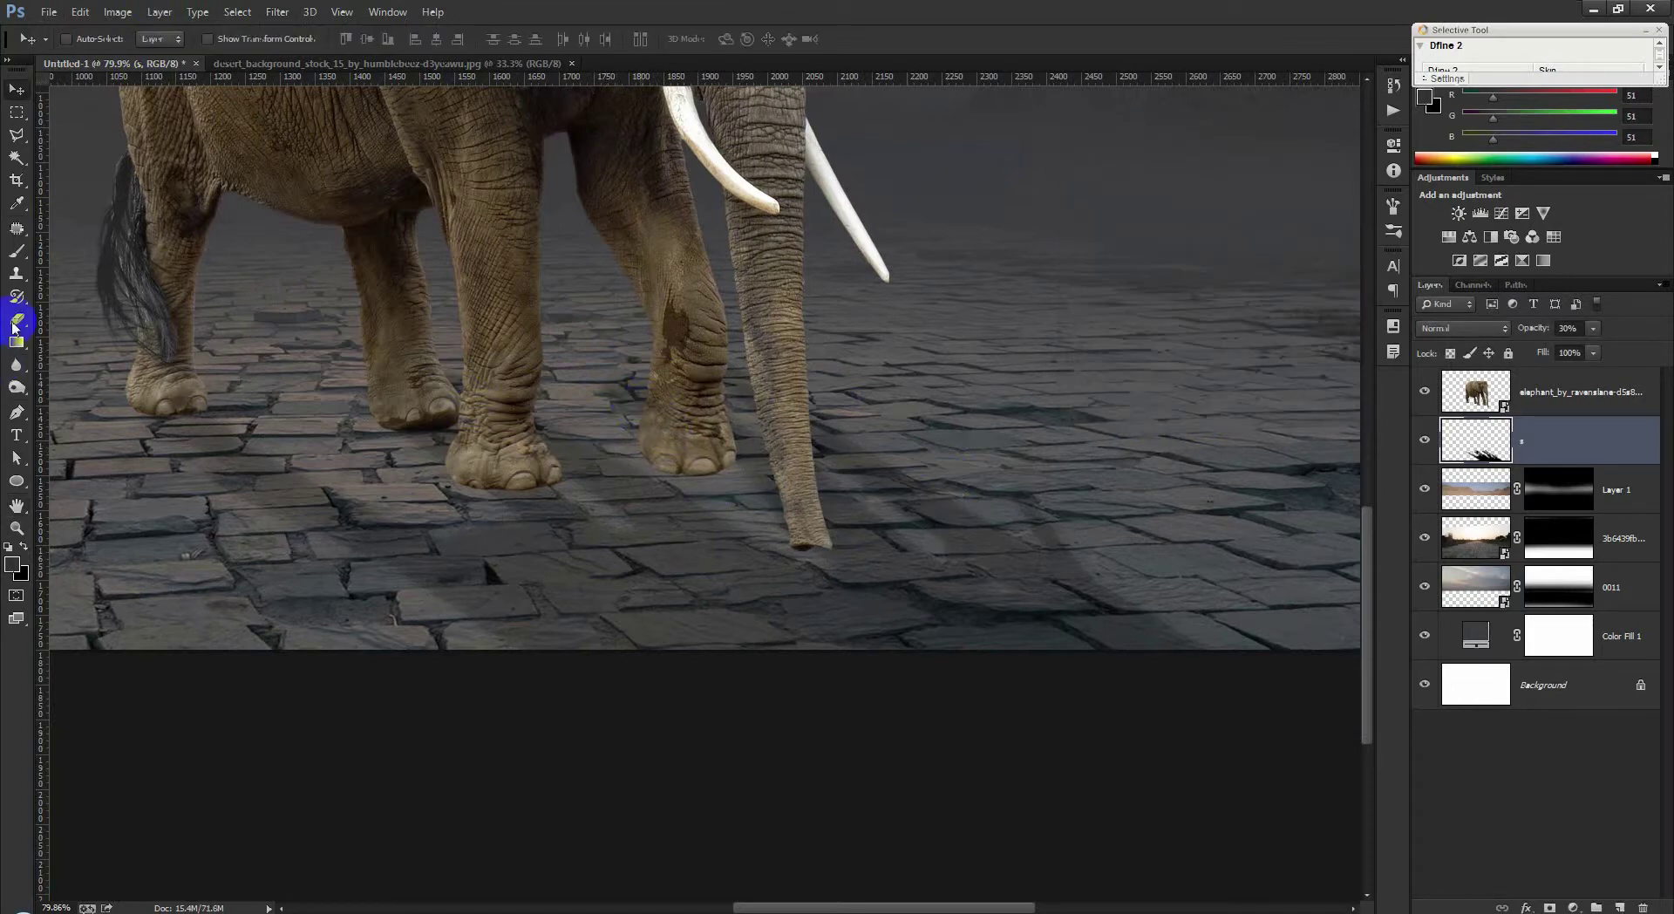
Step: Set the Eraser to about 100 px and erase part of the shadow beside the trunk
{"action": "left_click", "coordinate": [20, 249]}
{"action": "right_click", "coordinate": [873, 336]}
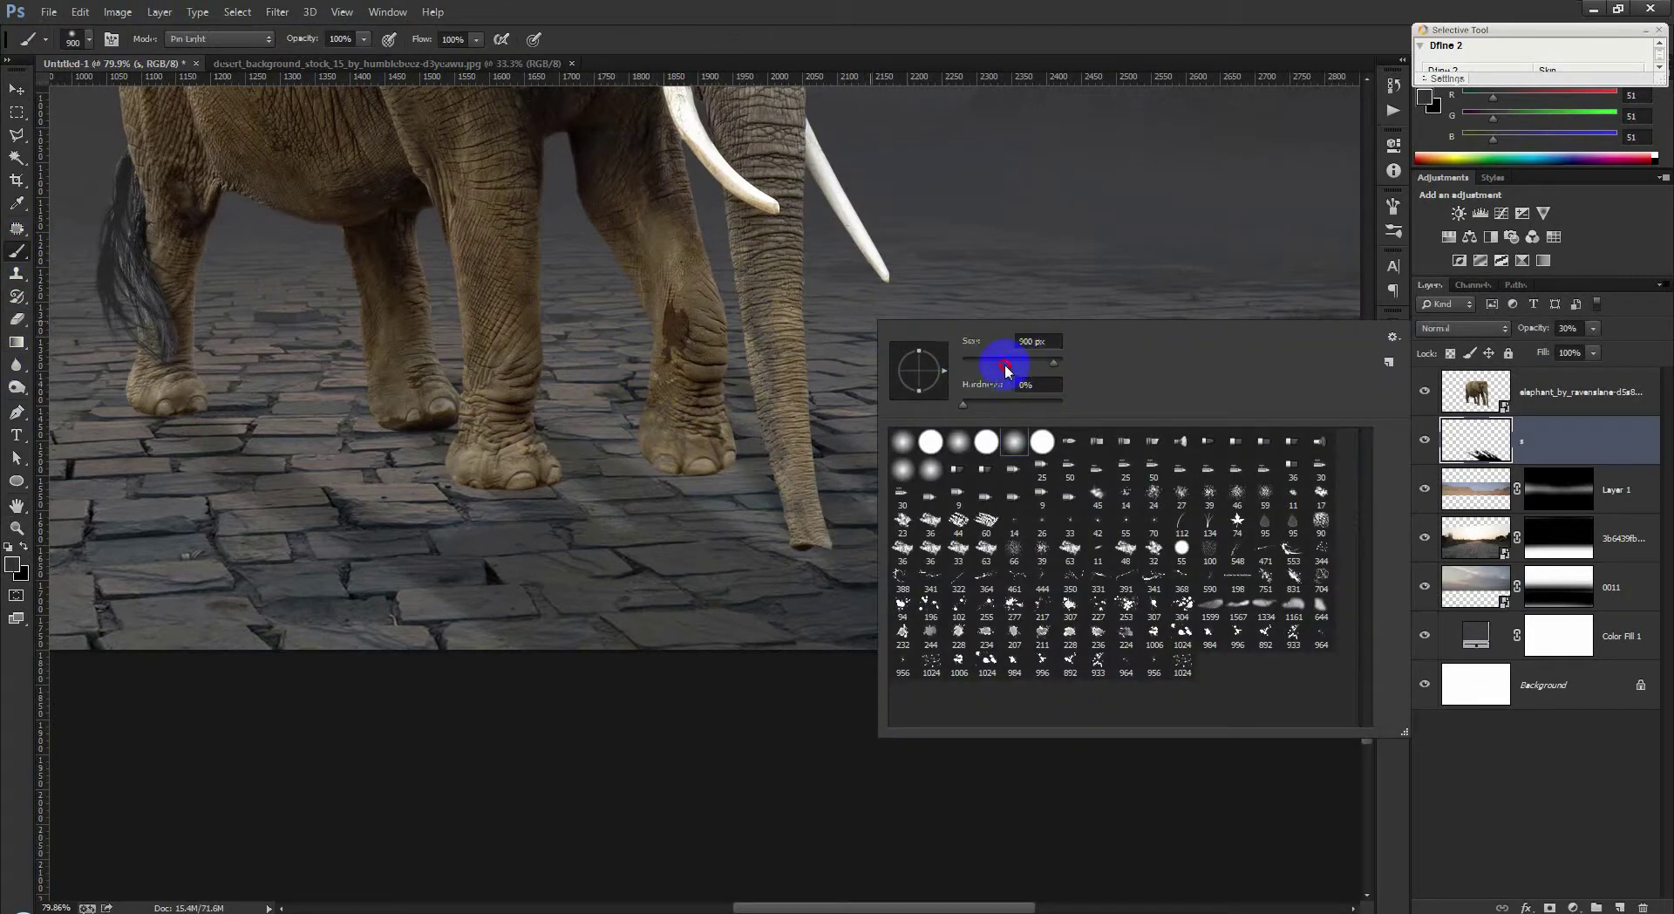
{"action": "left_click", "coordinate": [15, 319]}
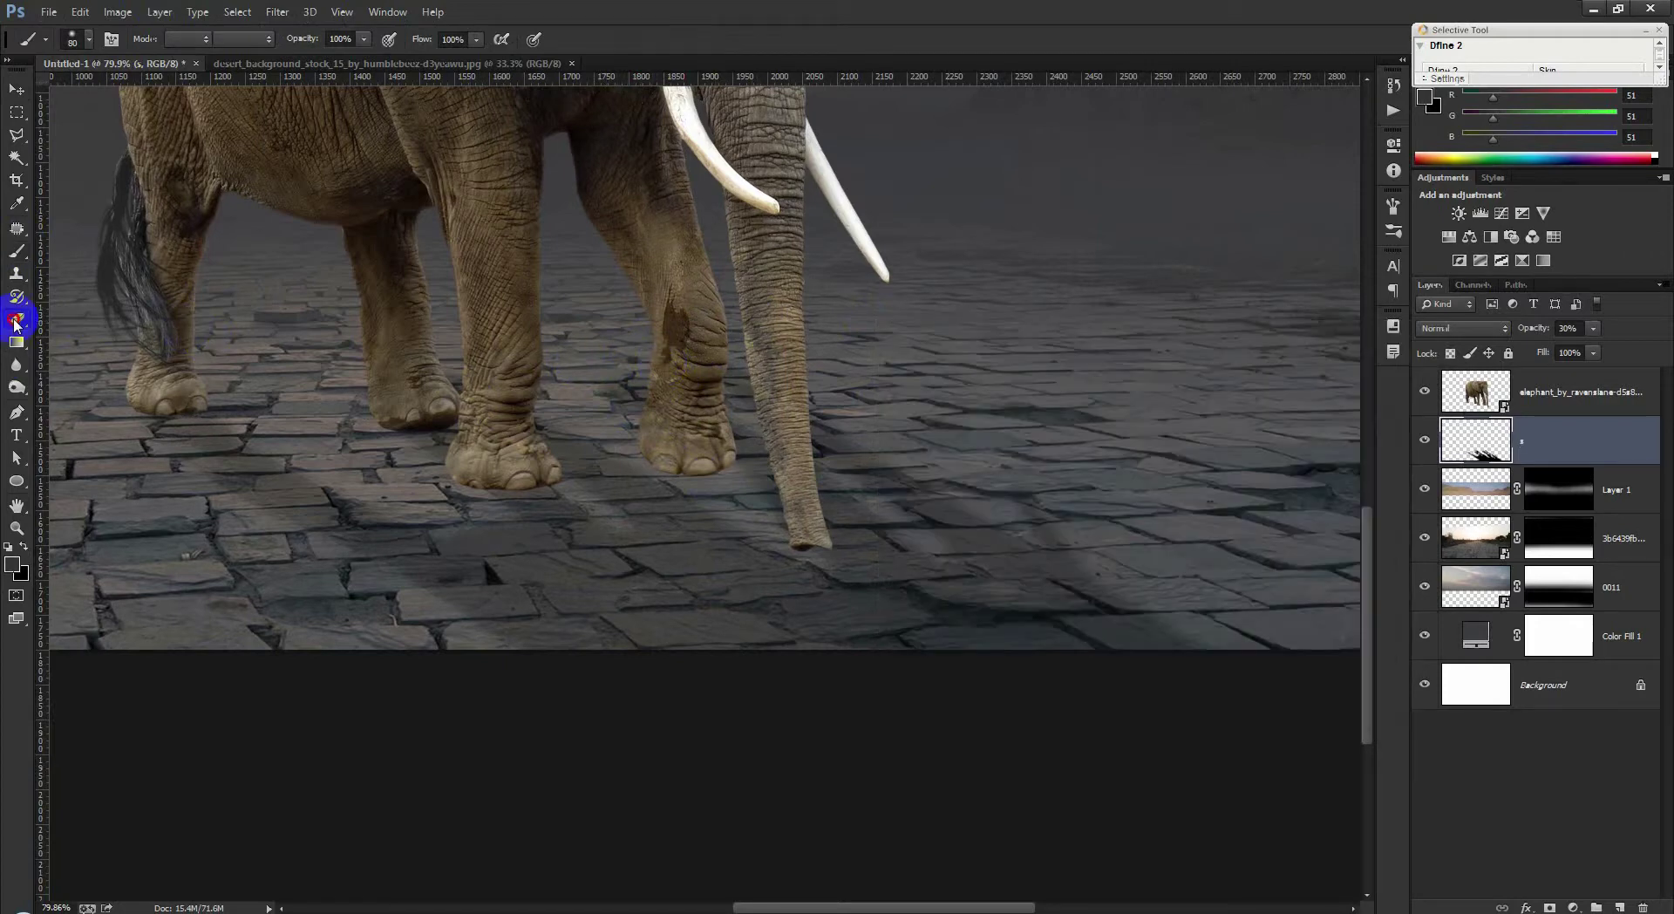
{"action": "right_click", "coordinate": [862, 326]}
{"action": "left_click_drag", "start_coordinate": [1042, 364], "coordinate": [1002, 366]}
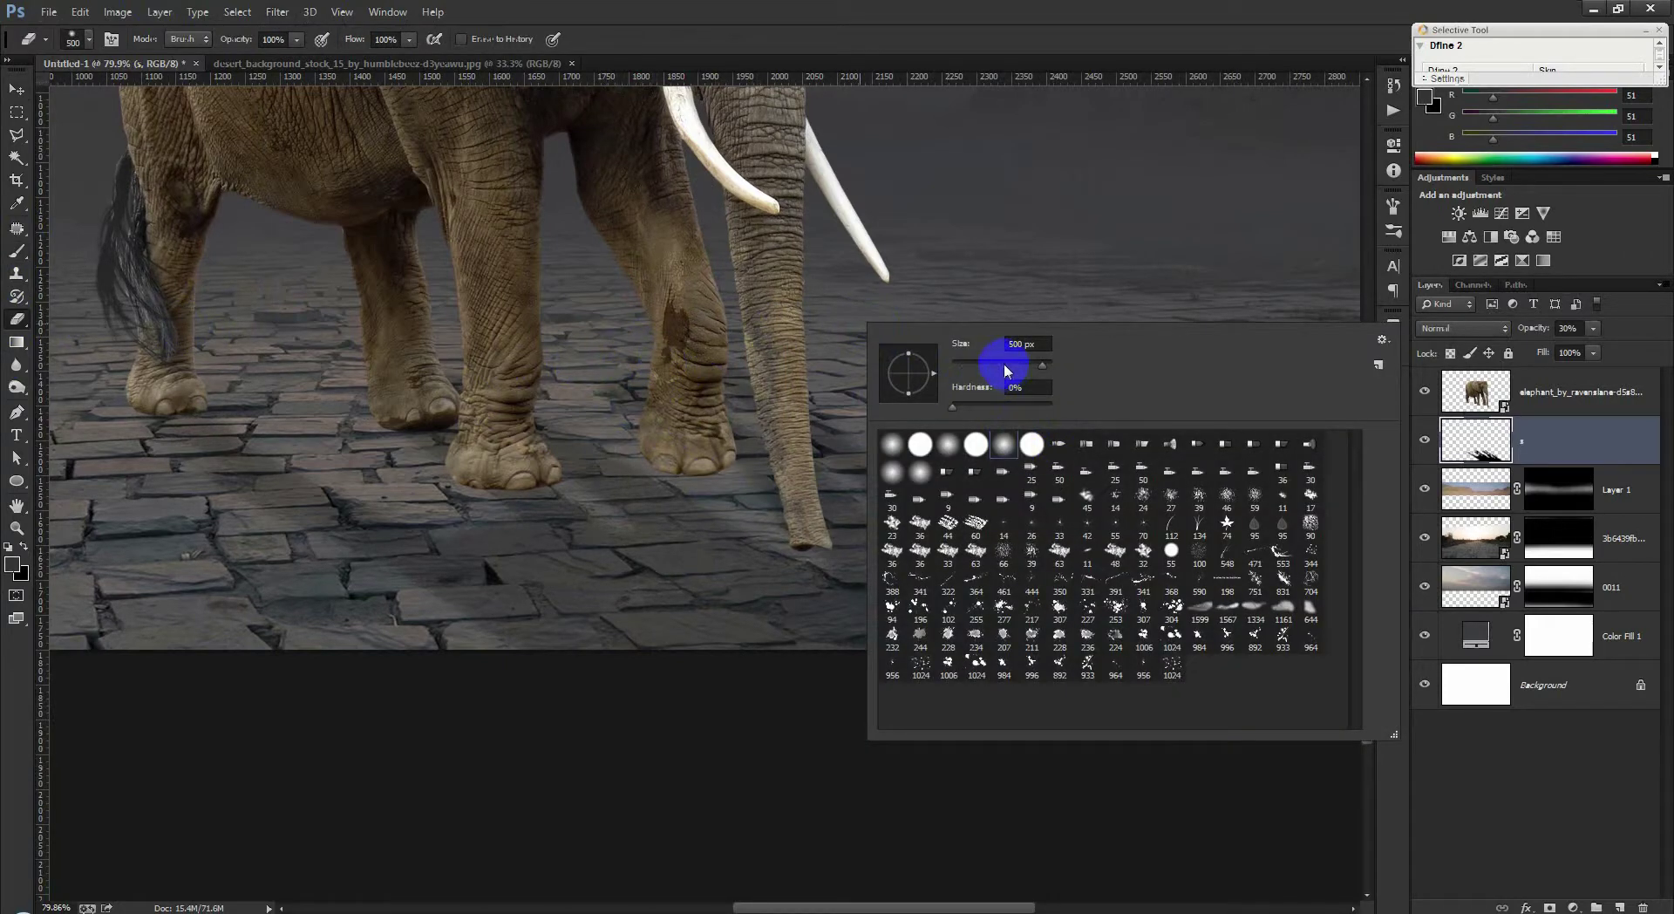
{"action": "key", "text": "Return"}
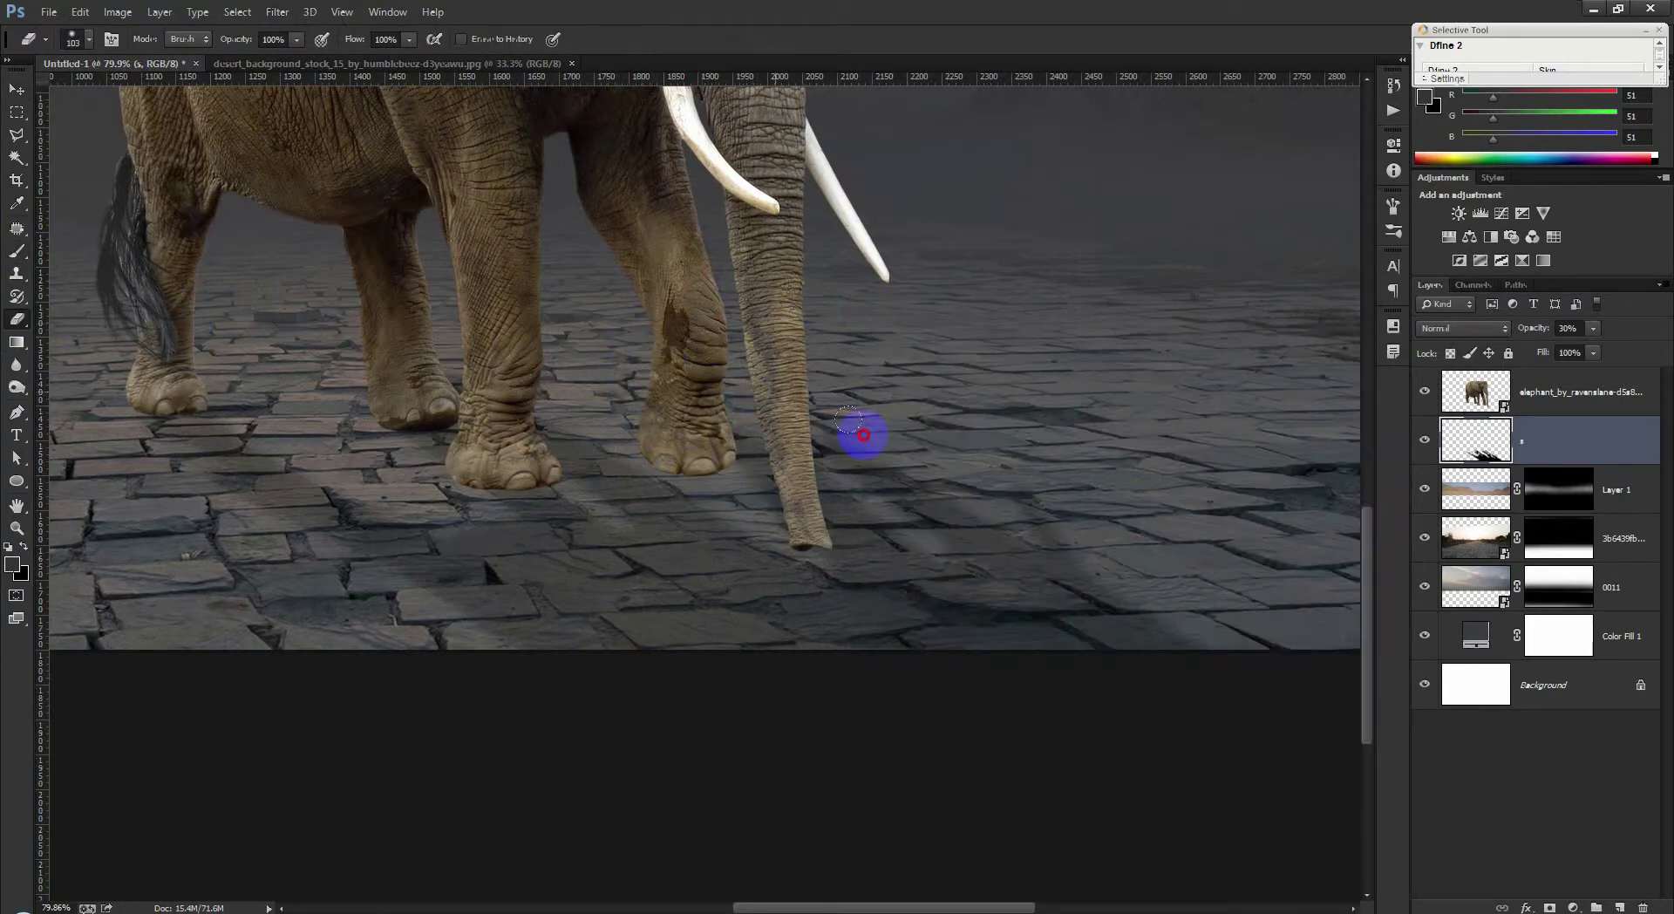
{"action": "left_click_drag", "start_coordinate": [750, 390], "coordinate": [734, 340]}
Step: Set the shadow to 50% opacity and erase its bottom edge with a larger eraser
{"action": "key", "text": "ctrl+0"}
{"action": "left_click", "coordinate": [1560, 328]}
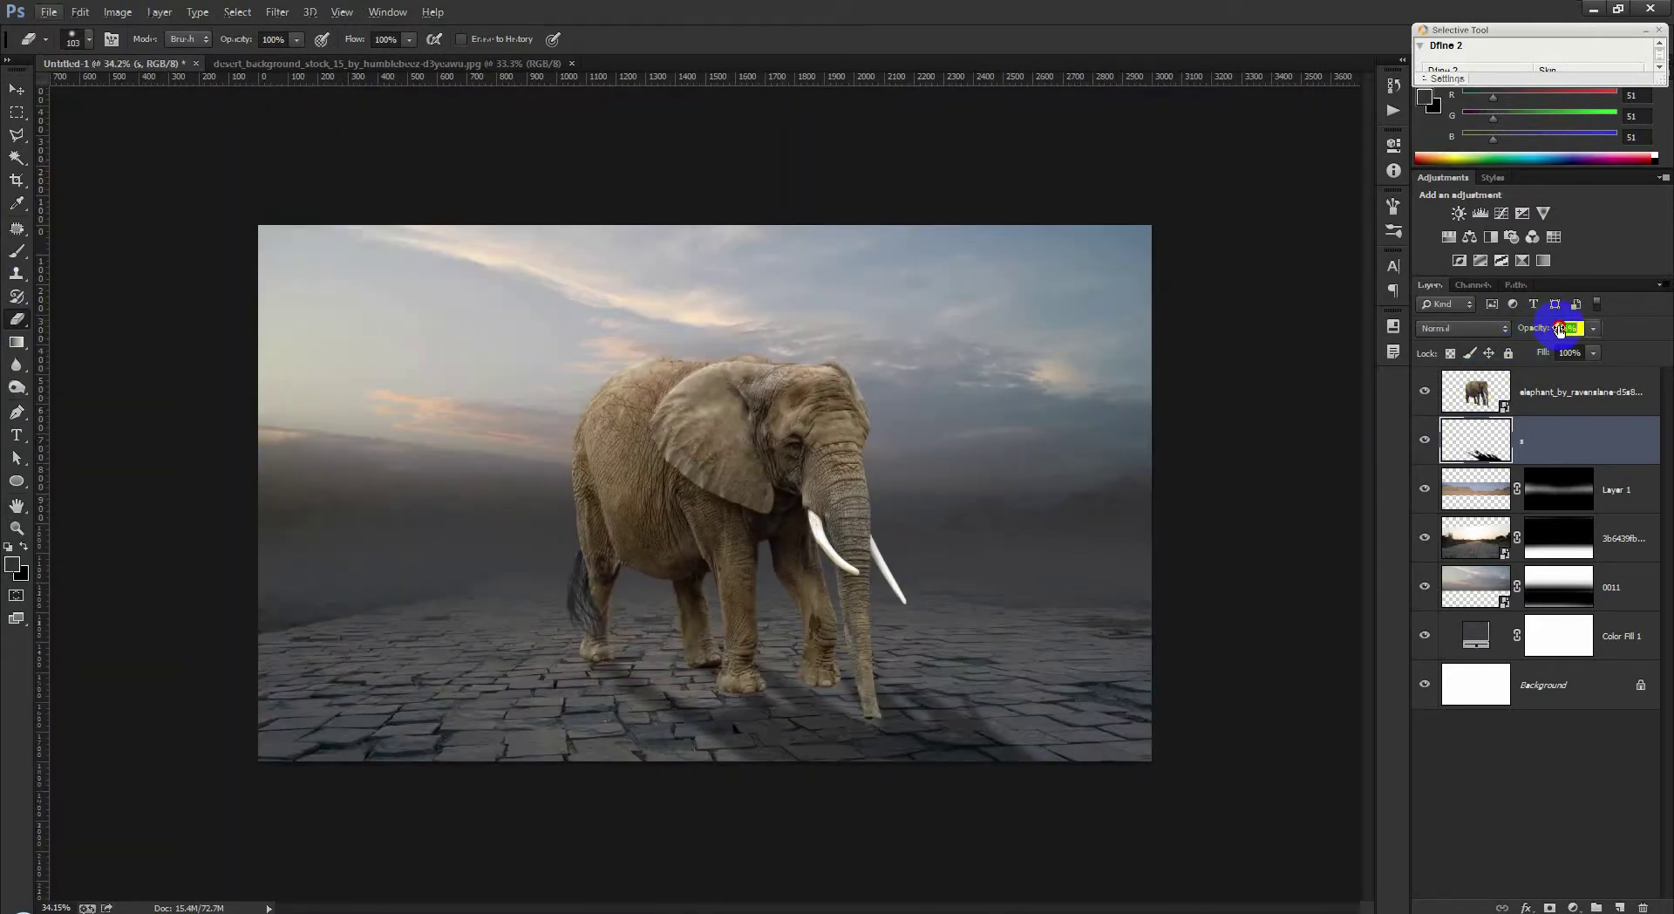
{"action": "type", "text": "50"}
{"action": "key", "text": "bracketright"}
{"action": "key", "text": "bracketright"}
{"action": "key", "text": "bracketright"}
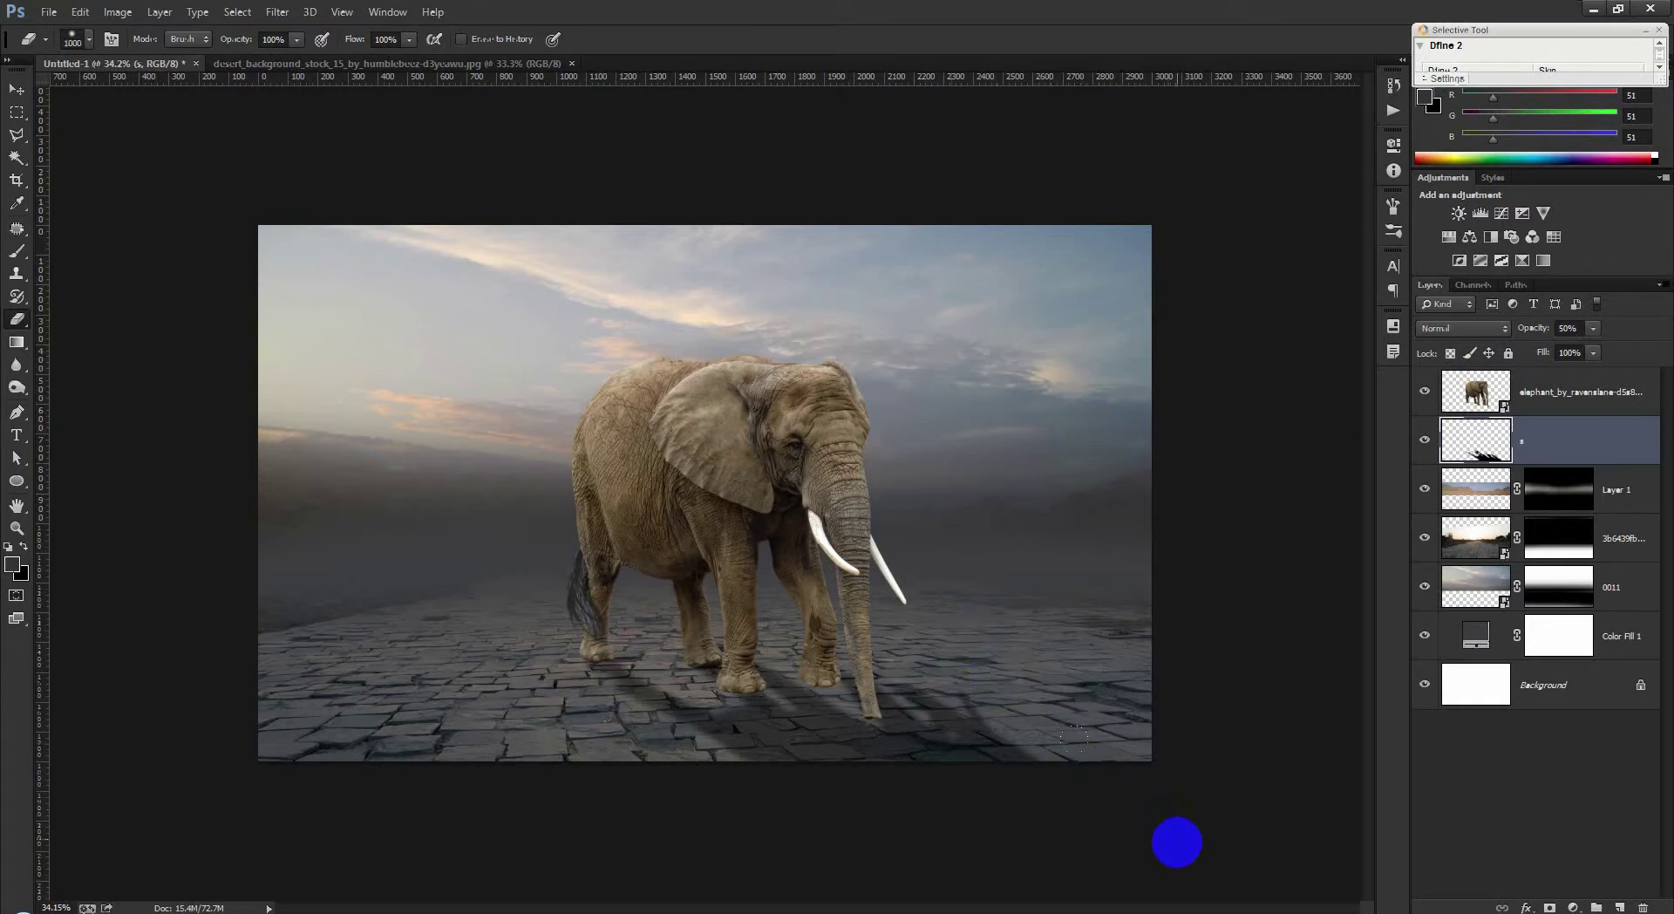
{"action": "left_click", "coordinate": [697, 863]}
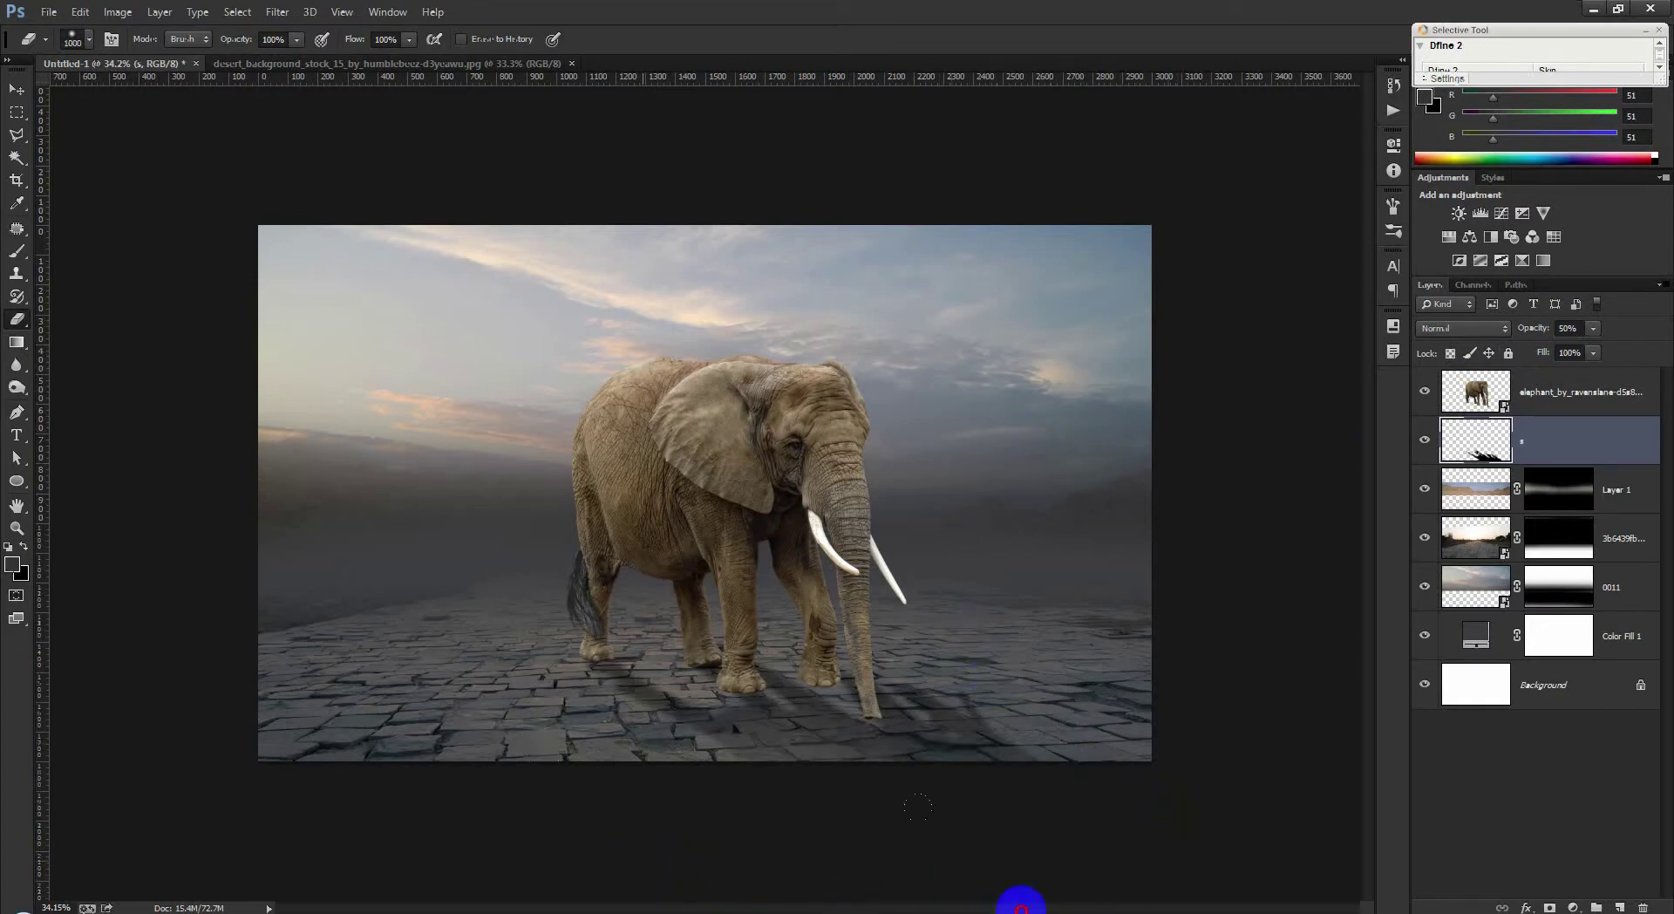
{"action": "left_click", "coordinate": [17, 89]}
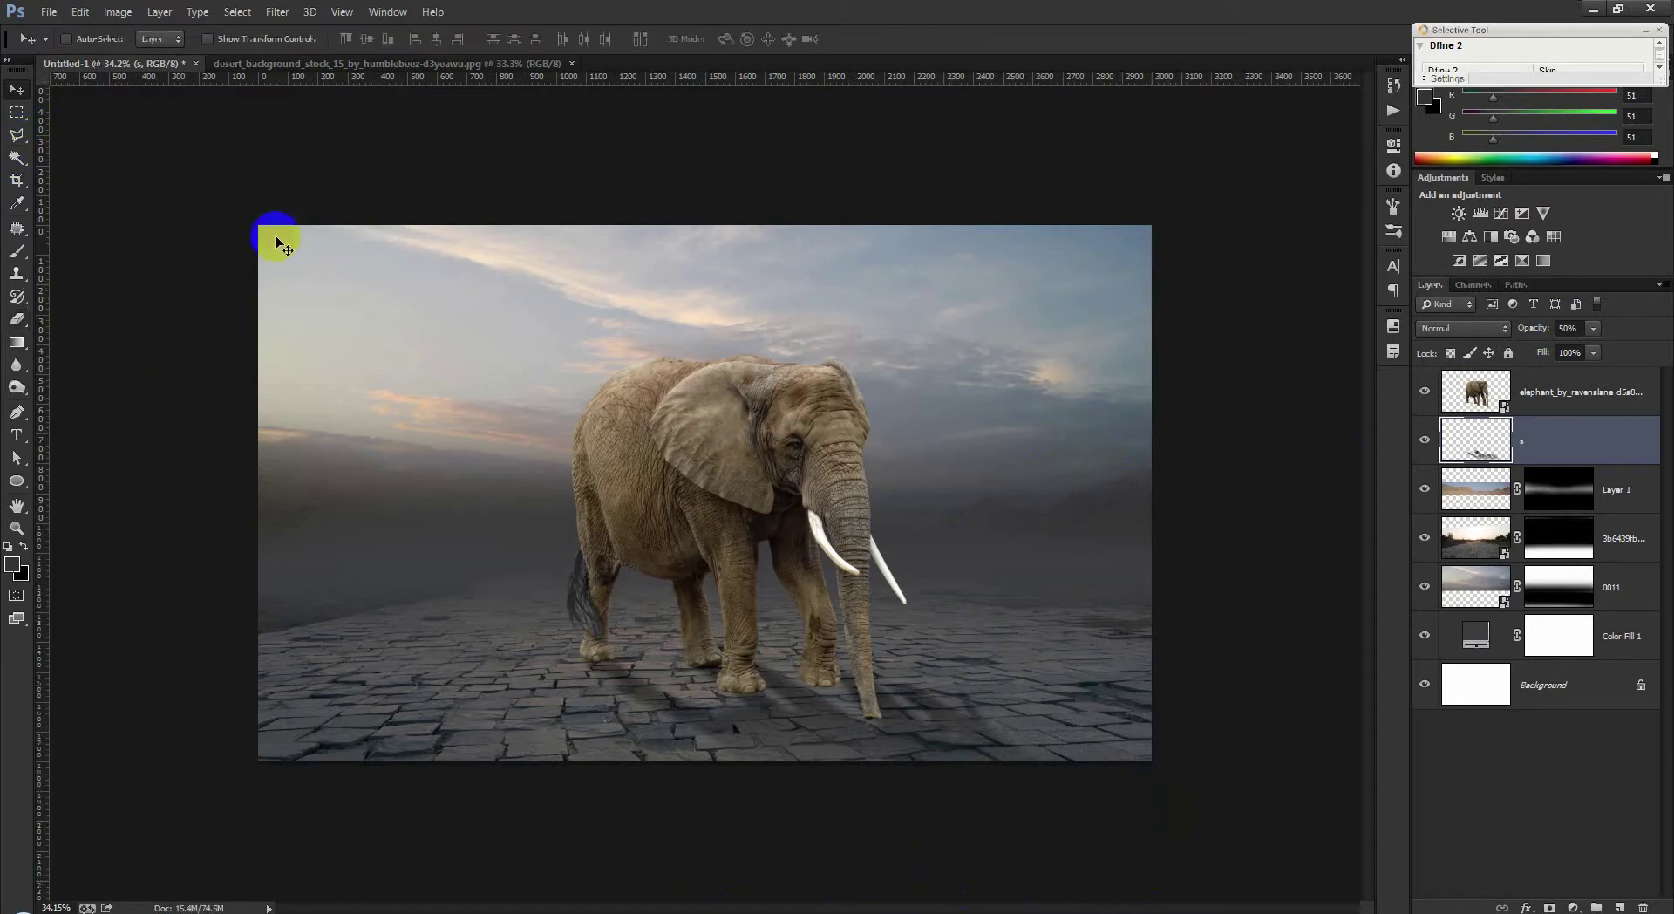
Step: Add a new layer and set up a soft black brush at 20% opacity
{"action": "scroll", "coordinate": [692, 742], "scroll_direction": "up", "scroll_amount": 3}
{"action": "scroll", "coordinate": [758, 843], "scroll_direction": "up", "scroll_amount": 3}
{"action": "scroll", "coordinate": [479, 731], "scroll_direction": "up", "scroll_amount": 1}
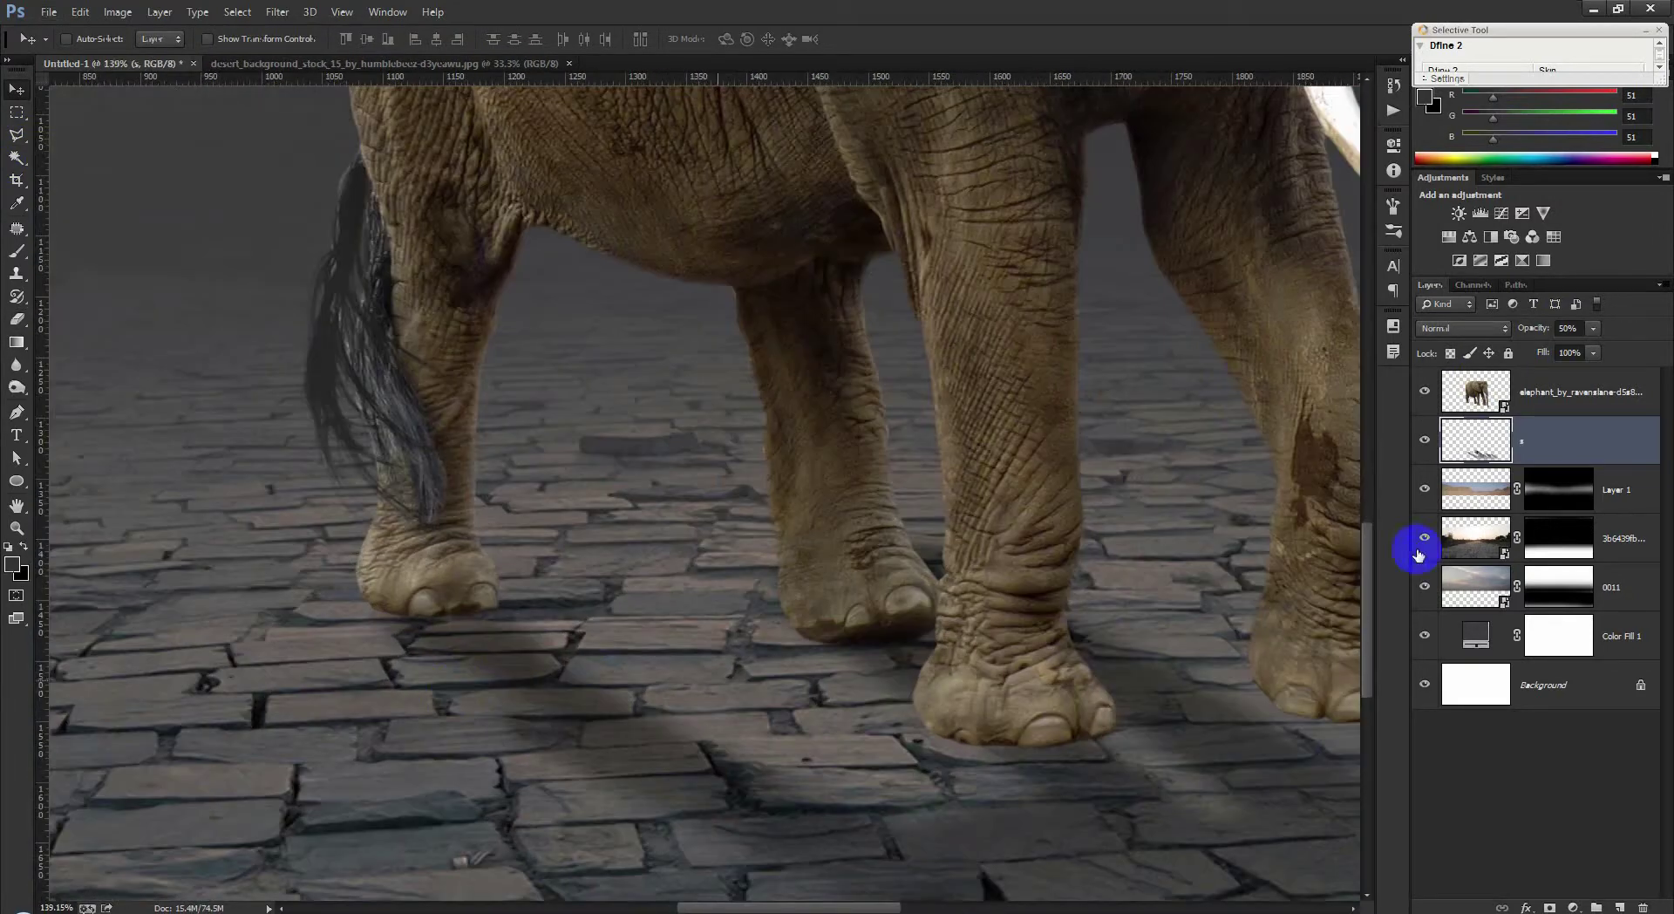
{"action": "left_click", "coordinate": [1623, 907]}
{"action": "scroll", "coordinate": [430, 513], "scroll_direction": "up", "scroll_amount": 2}
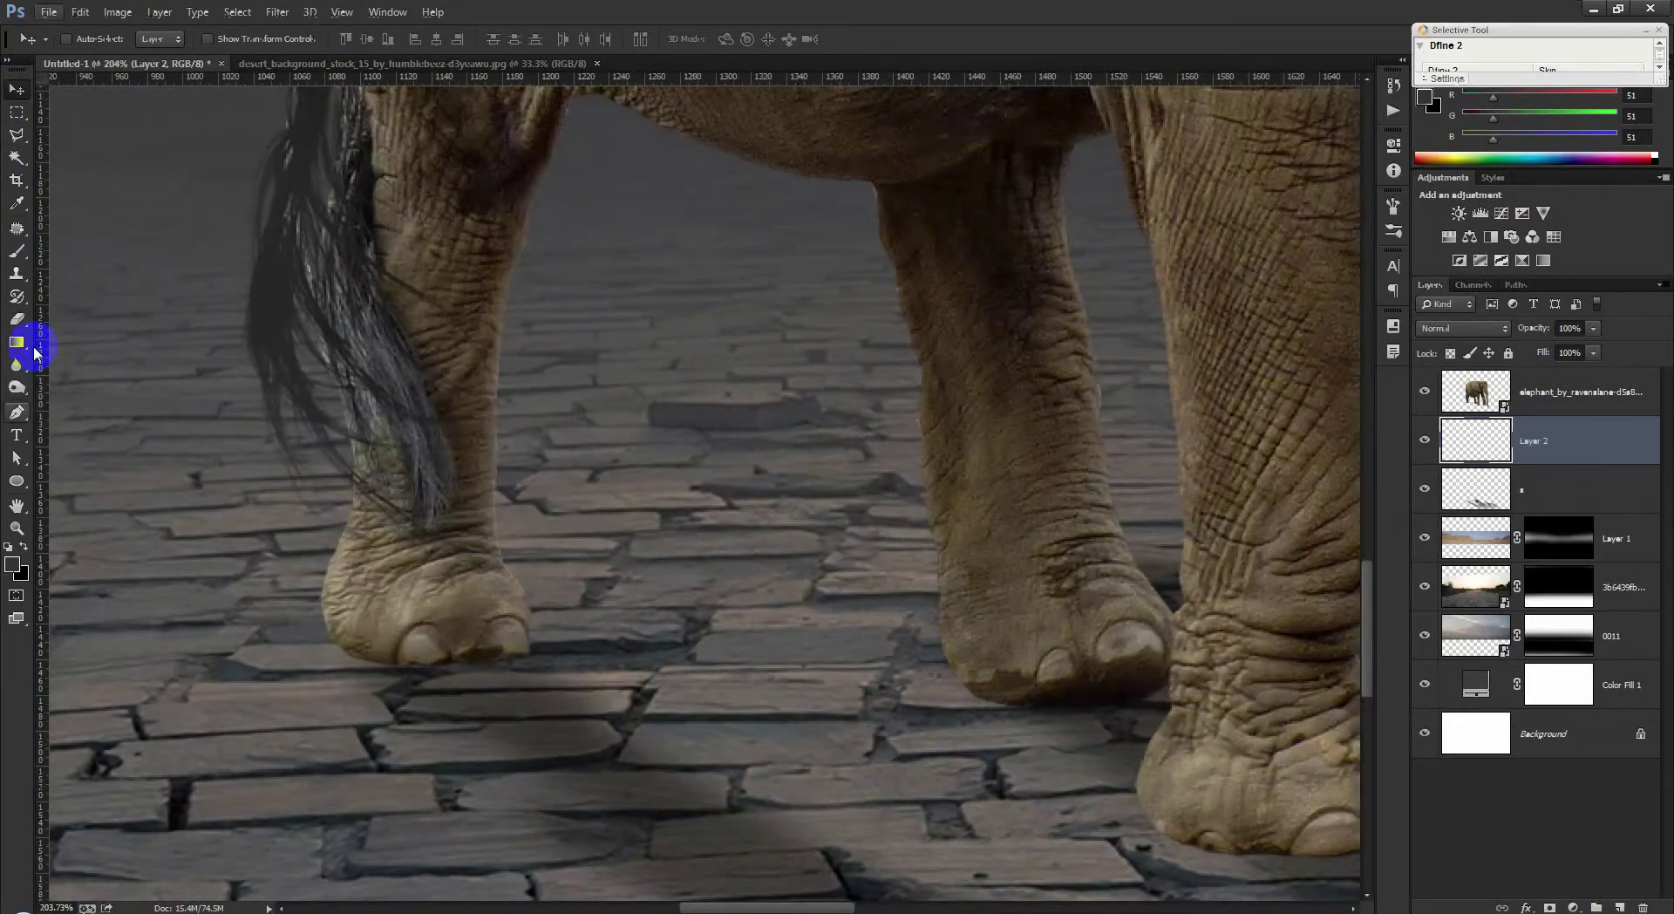
{"action": "left_click", "coordinate": [16, 253]}
{"action": "left_click", "coordinate": [8, 546]}
{"action": "left_click", "coordinate": [22, 546]}
{"action": "left_click", "coordinate": [23, 546]}
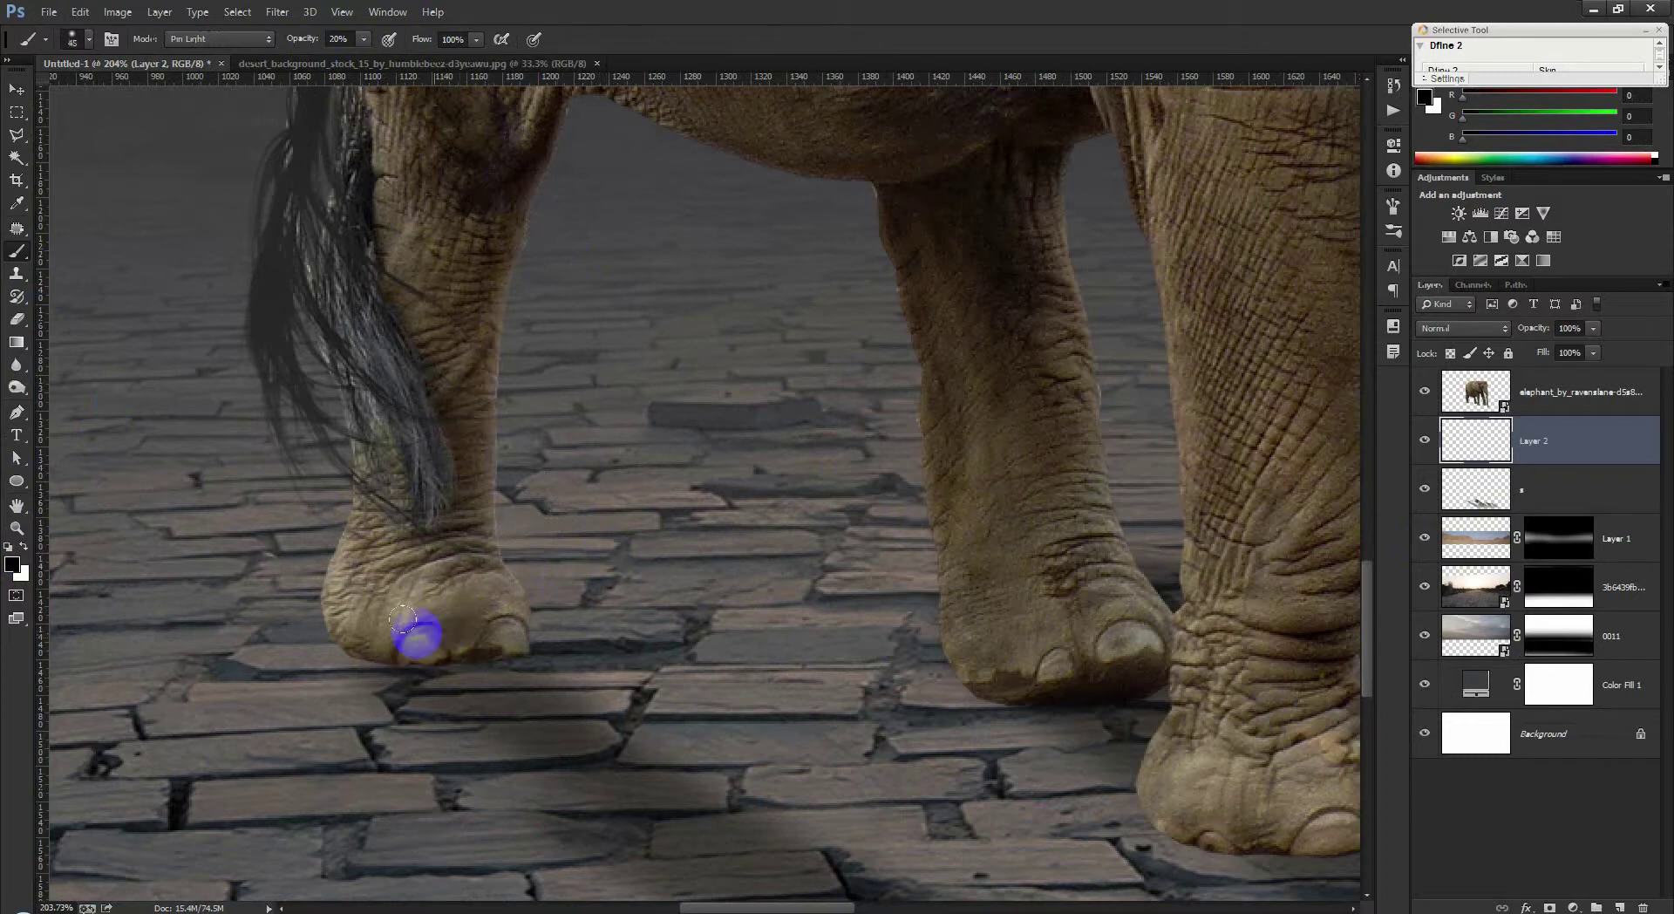
Step: Paint soft contact shadows under the hind, middle and front feet and the trunk
{"action": "left_click_drag", "start_coordinate": [393, 658], "coordinate": [565, 702]}
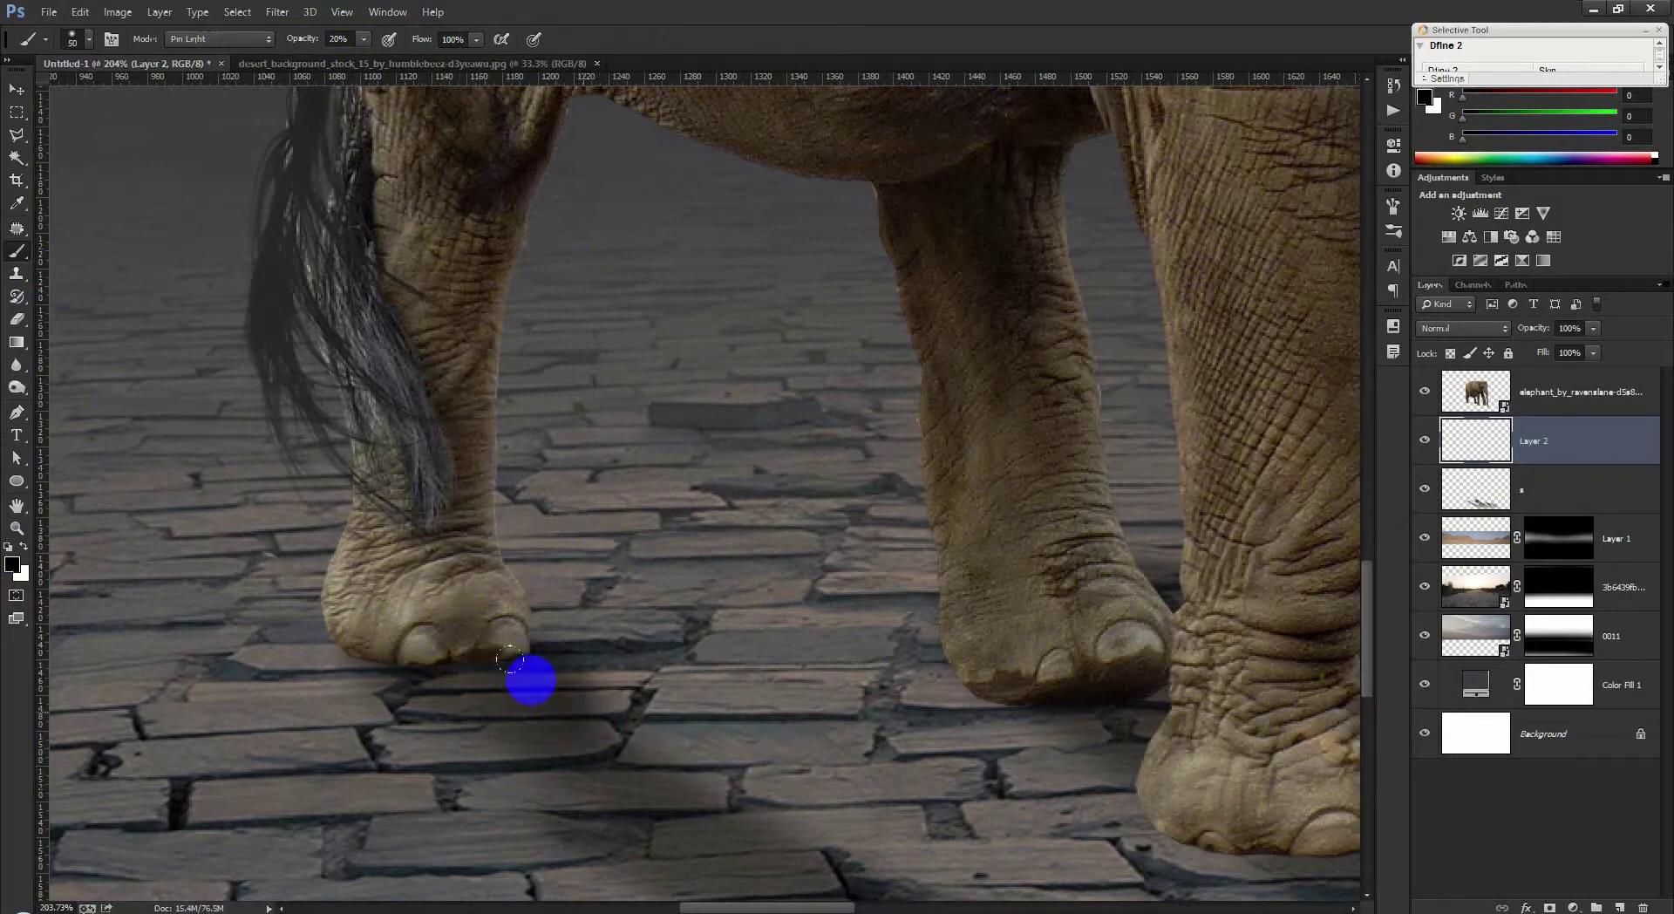
{"action": "mouse_move", "coordinate": [565, 703]}
{"action": "left_mouse_down"}
{"action": "mouse_move", "coordinate": [801, 702]}
{"action": "mouse_move", "coordinate": [1121, 736]}
{"action": "mouse_move", "coordinate": [1262, 791]}
{"action": "mouse_move", "coordinate": [762, 403]}
{"action": "left_mouse_up"}
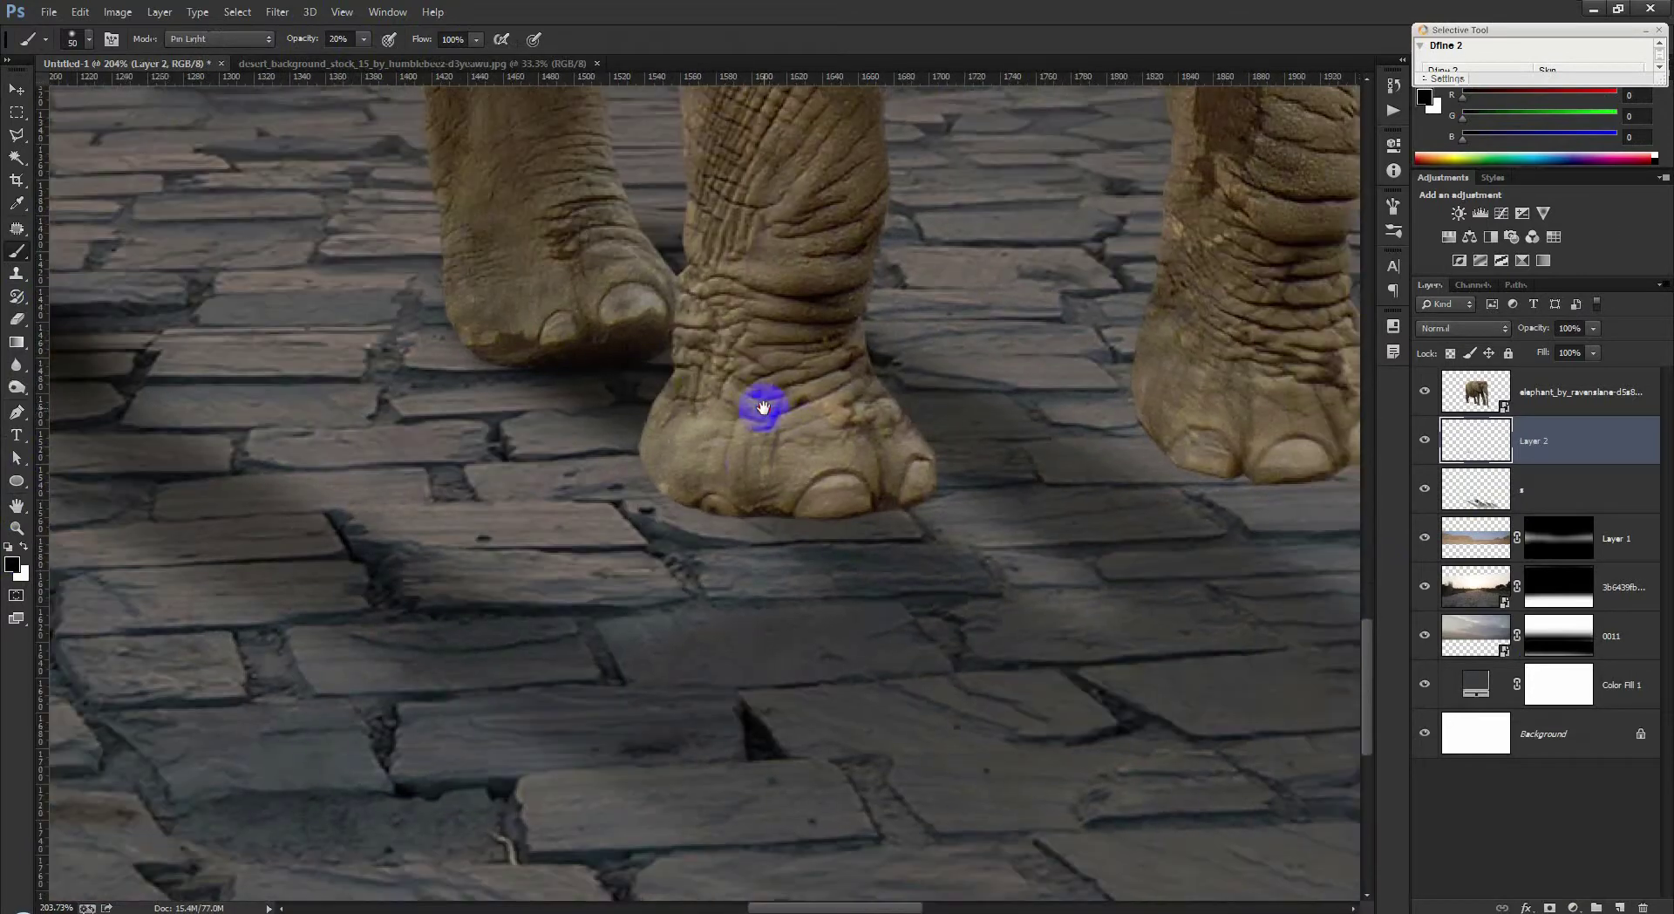
{"action": "mouse_move", "coordinate": [1043, 633]}
{"action": "left_mouse_down"}
{"action": "mouse_move", "coordinate": [961, 528]}
{"action": "mouse_move", "coordinate": [964, 546]}
{"action": "mouse_move", "coordinate": [1027, 515]}
{"action": "mouse_move", "coordinate": [761, 497]}
{"action": "left_mouse_up"}
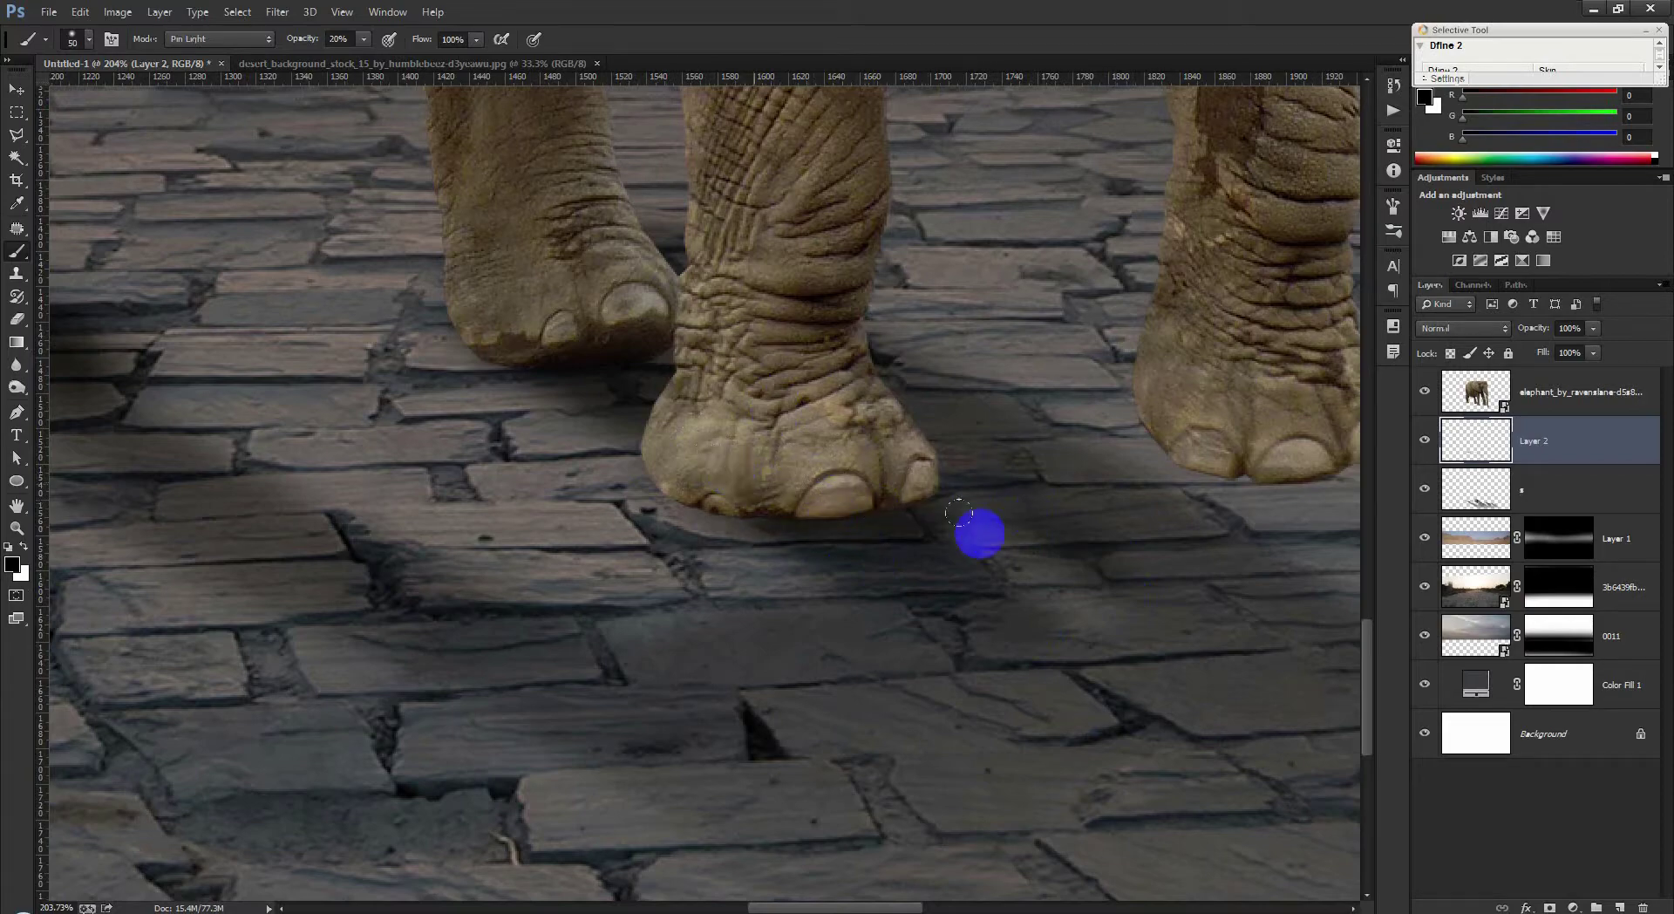
{"action": "left_click_drag", "start_coordinate": [1072, 528], "coordinate": [650, 402]}
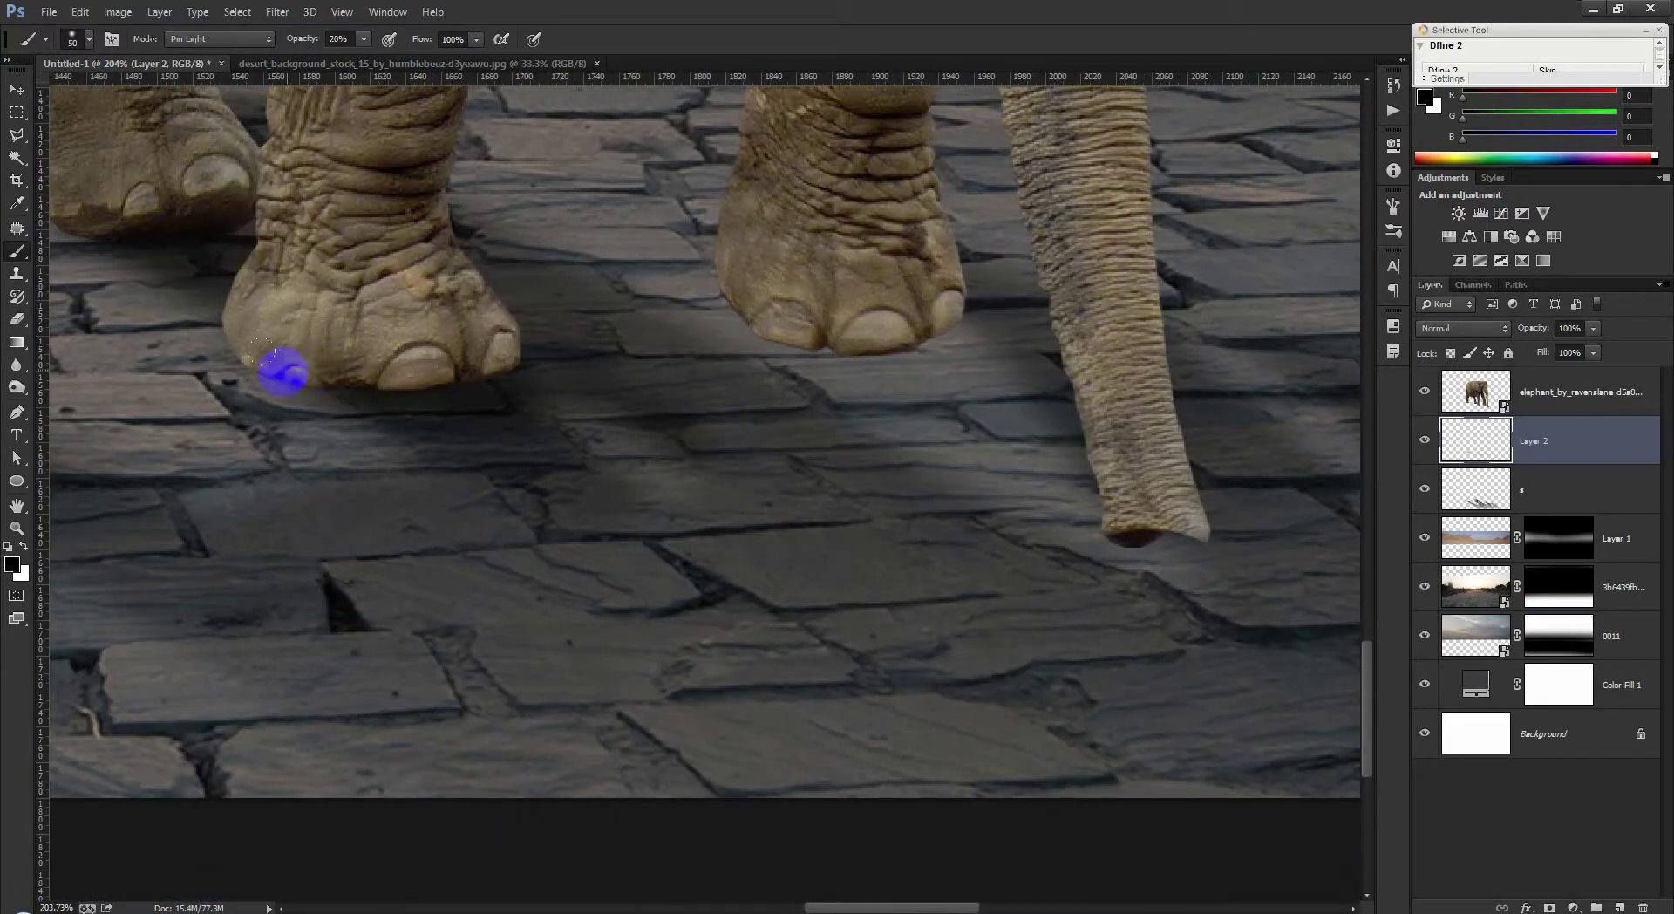
{"action": "left_click_drag", "start_coordinate": [1053, 397], "coordinate": [880, 340]}
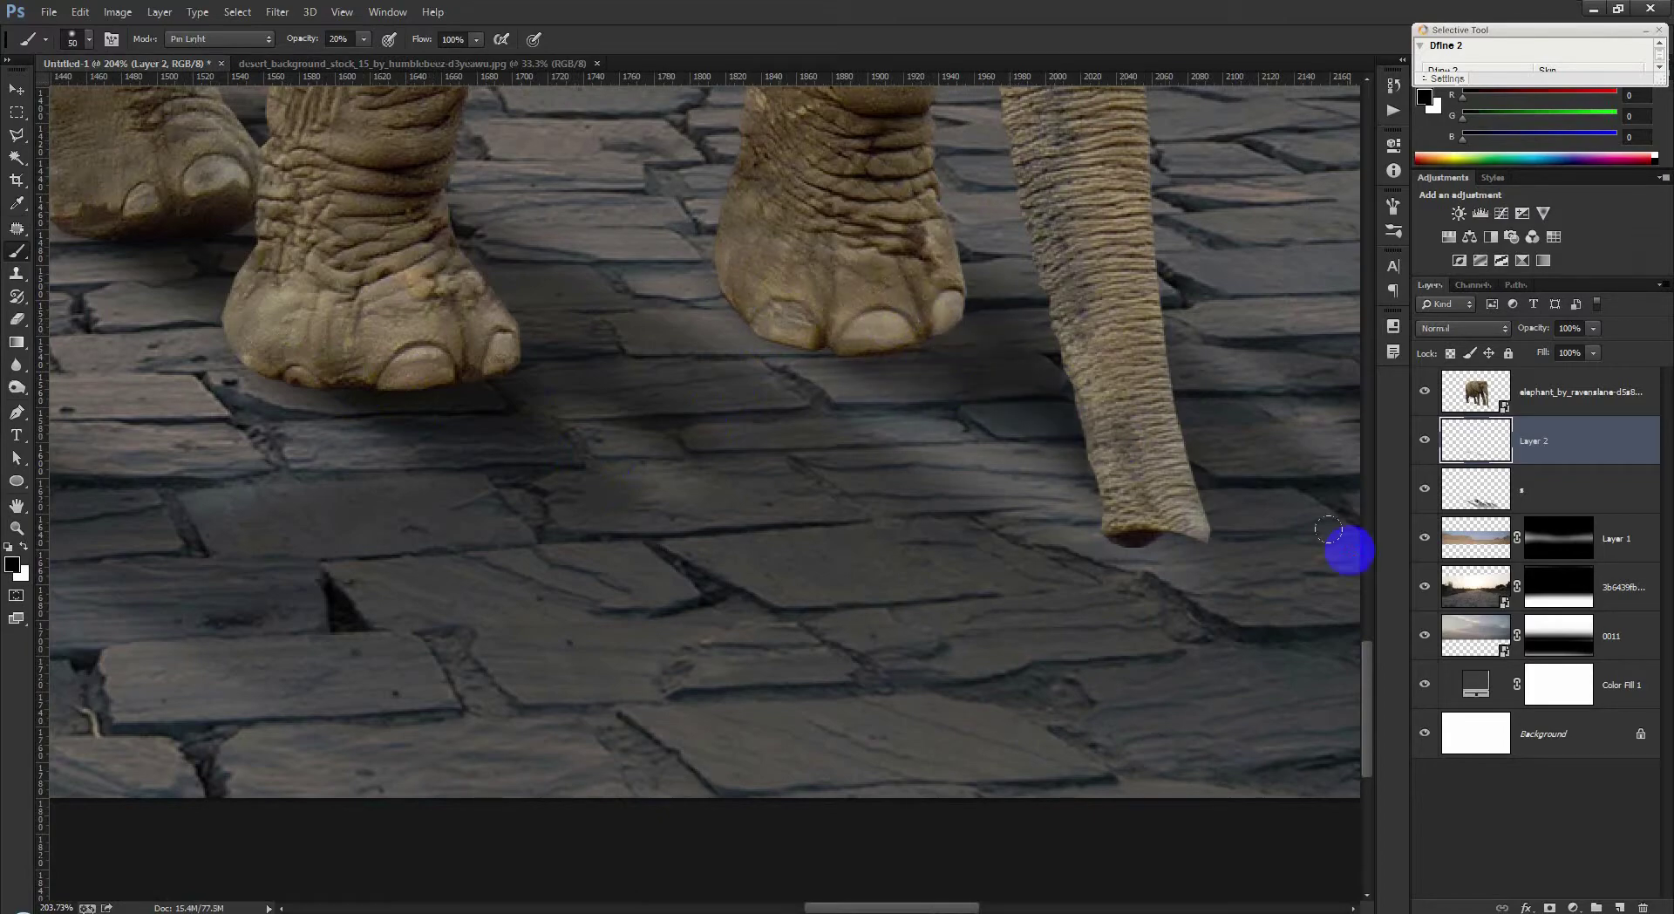
{"action": "scroll", "coordinate": [1003, 515], "scroll_direction": "down", "scroll_amount": 5}
{"action": "scroll", "coordinate": [1046, 522], "scroll_direction": "down", "scroll_amount": 2}
{"action": "scroll", "coordinate": [1031, 609], "scroll_direction": "down", "scroll_amount": 3}
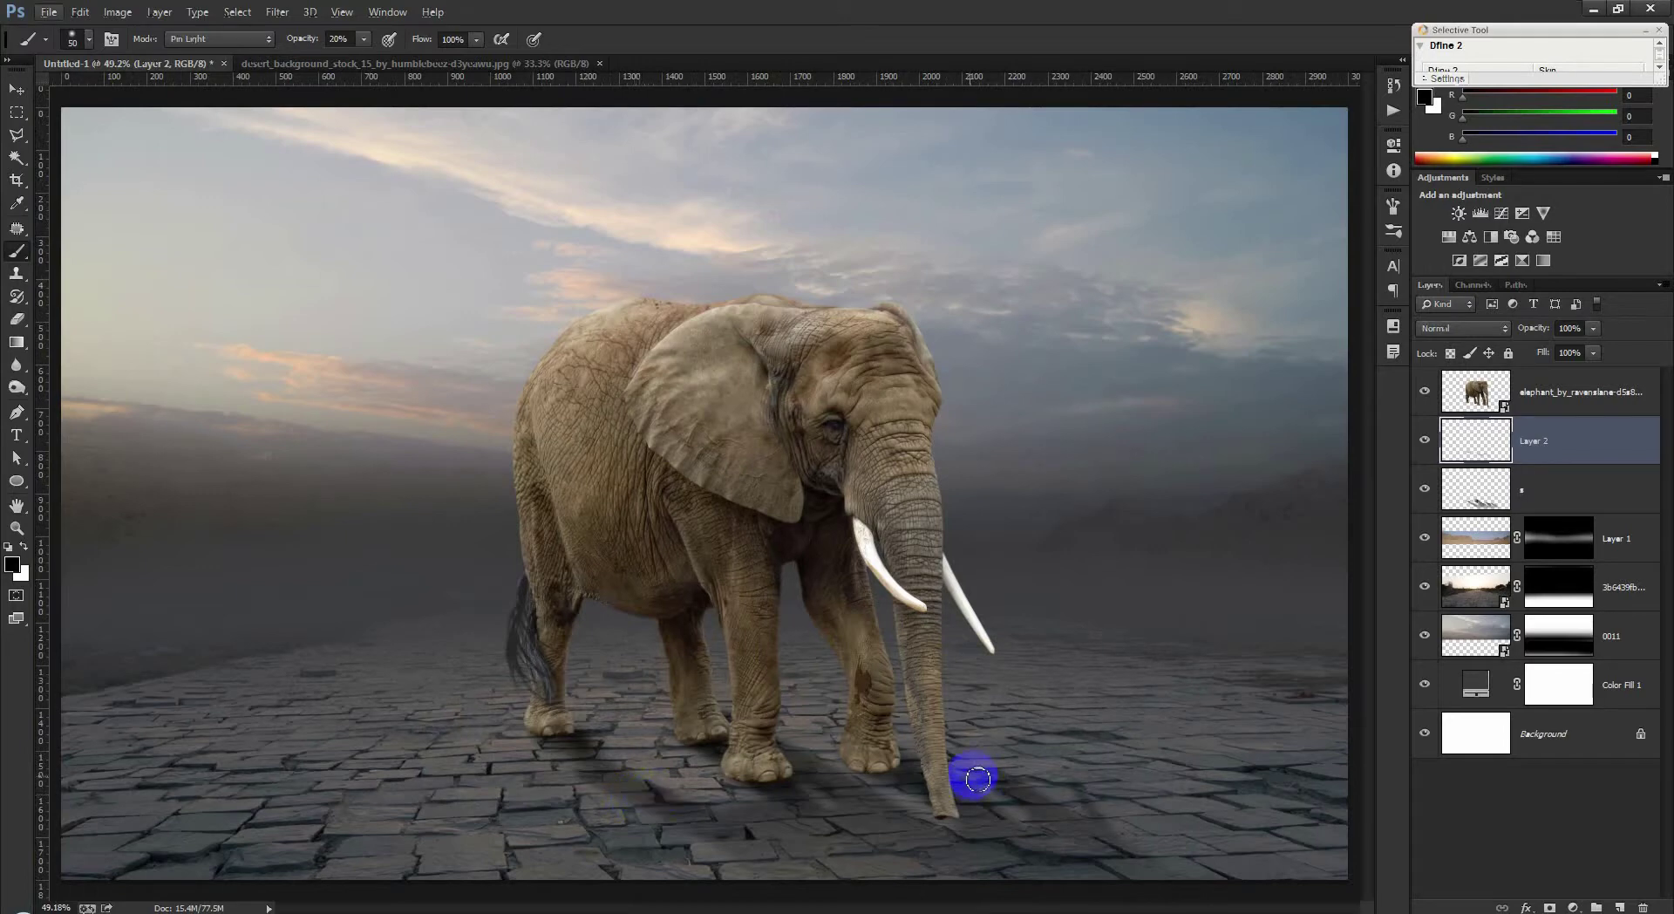
Step: Add Layer 3, squash it to about half height, and stretch it wide across the ground
{"action": "left_click", "coordinate": [1618, 907]}
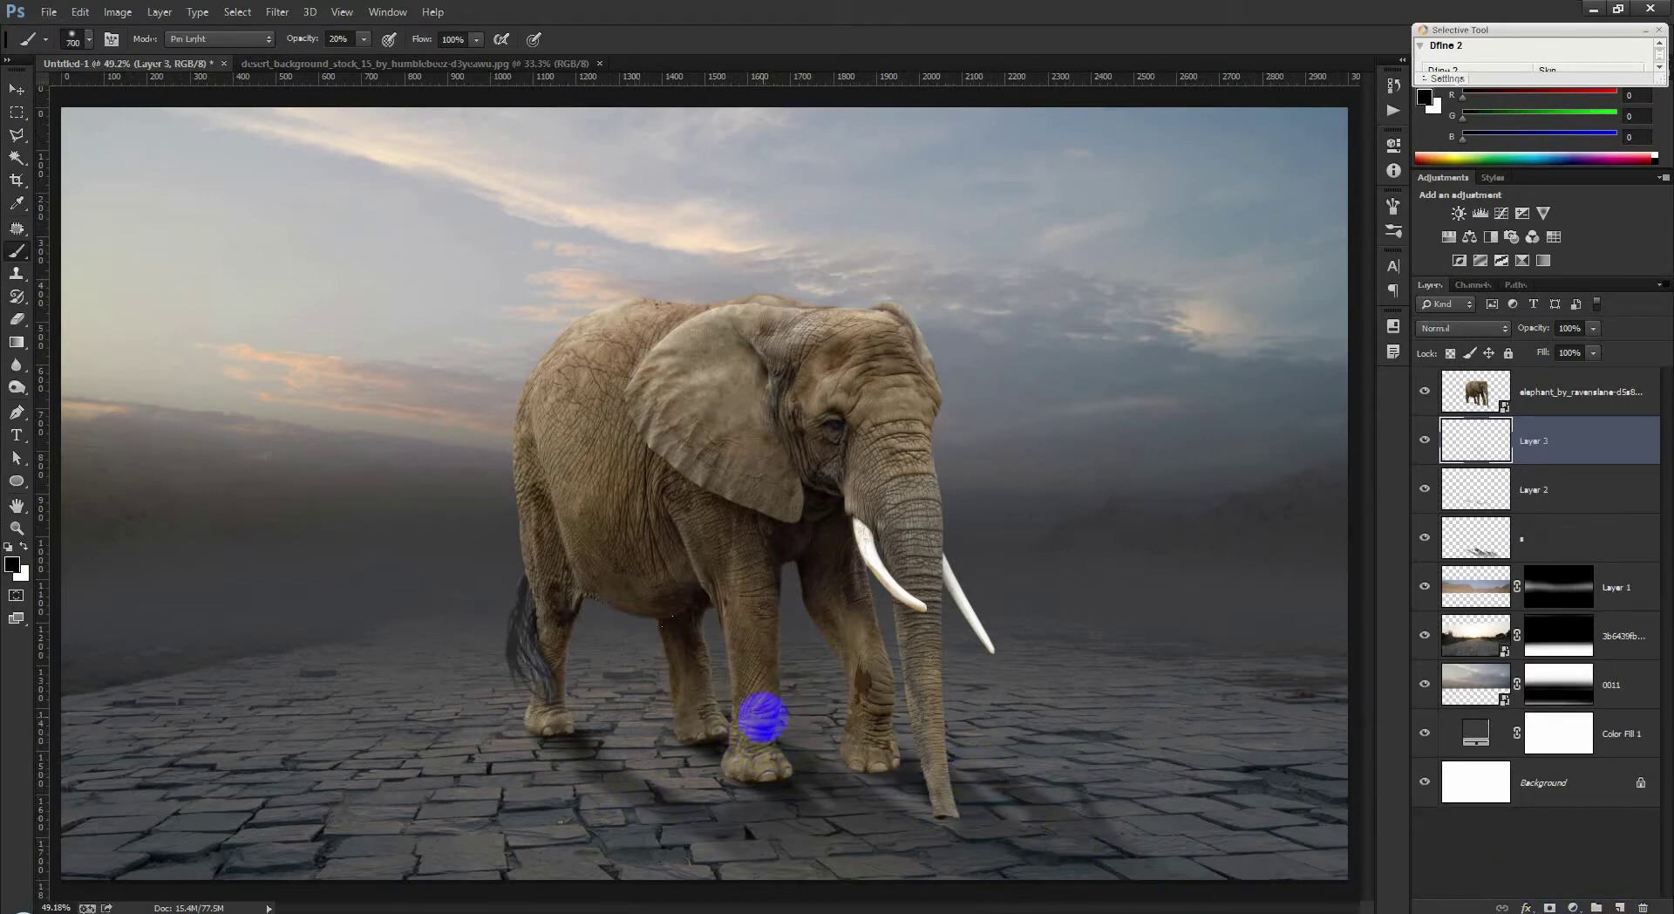
{"action": "key", "text": "ctrl+t"}
{"action": "left_click_drag", "start_coordinate": [763, 503], "coordinate": [763, 709]}
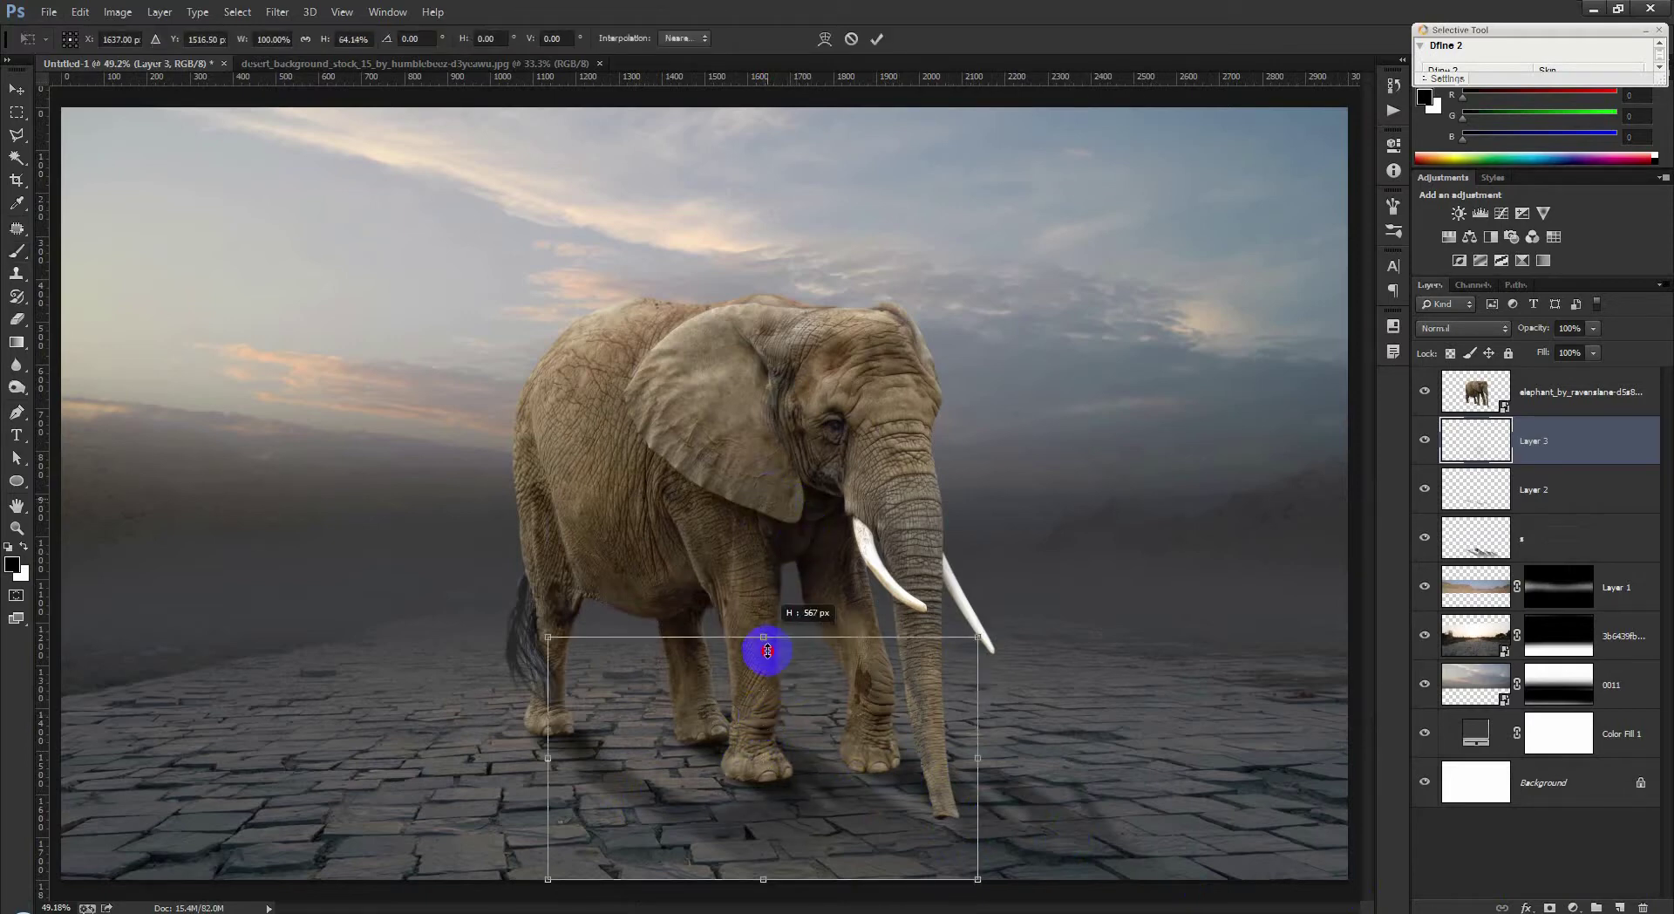
{"action": "mouse_move", "coordinate": [978, 796]}
{"action": "left_mouse_down"}
{"action": "mouse_move", "coordinate": [1014, 785]}
{"action": "mouse_move", "coordinate": [1003, 752]}
{"action": "left_mouse_up"}
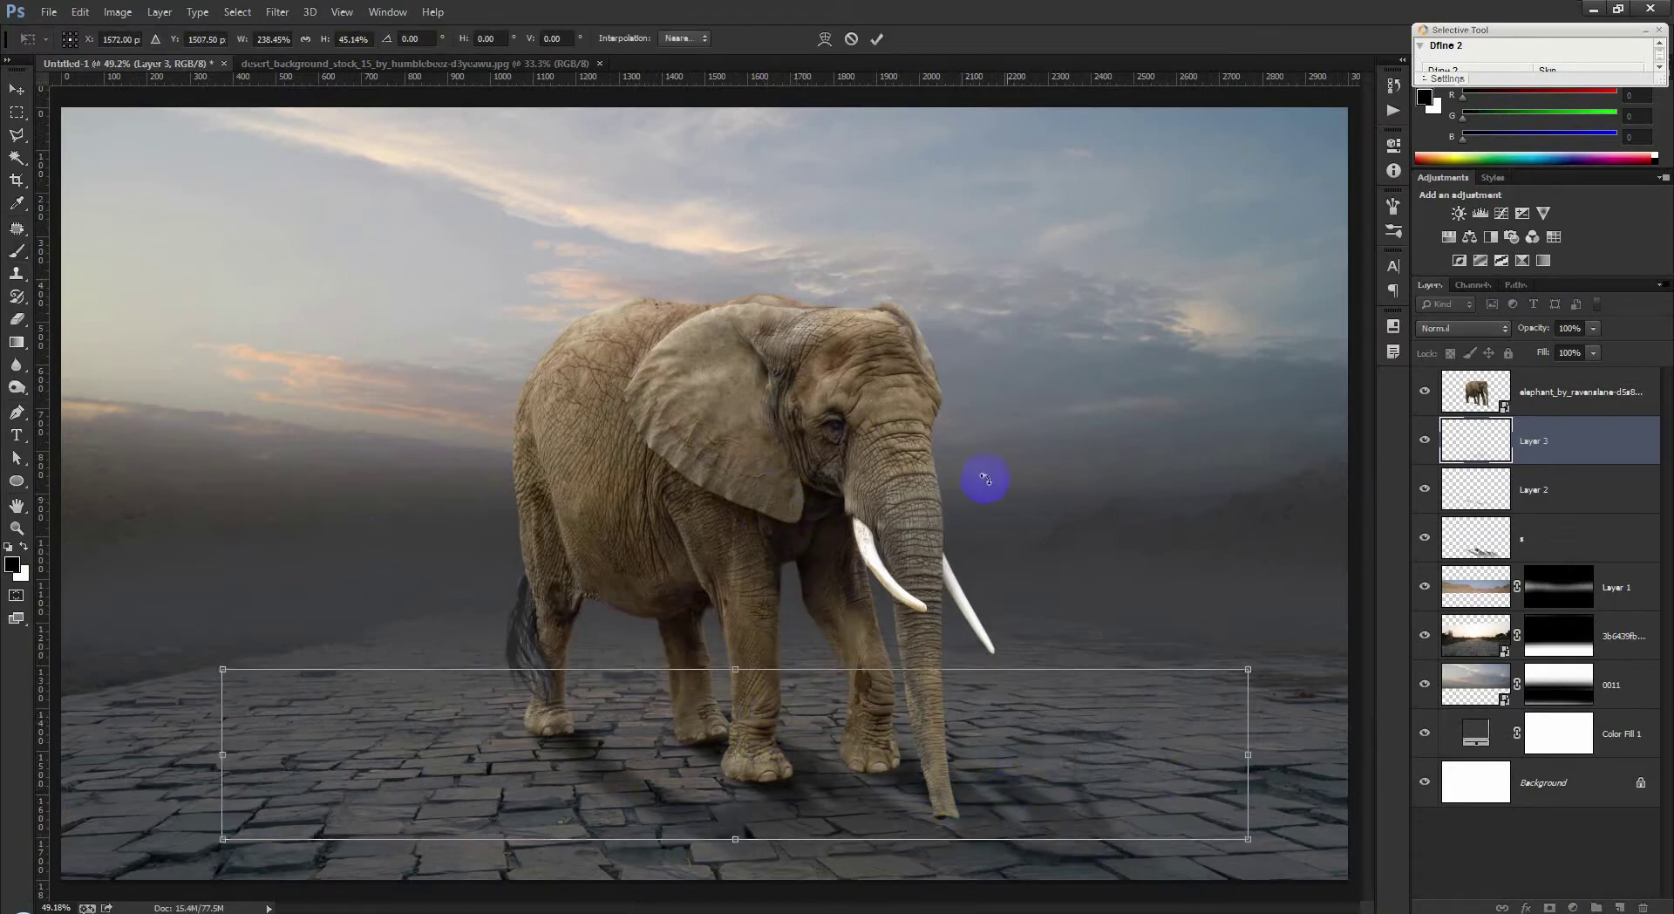
{"action": "left_click", "coordinate": [877, 38]}
{"action": "key", "text": "b"}
Step: Duplicate the flattened layer and shrink the copy to about 70% around its centre
{"action": "key", "text": "ctrl+j"}
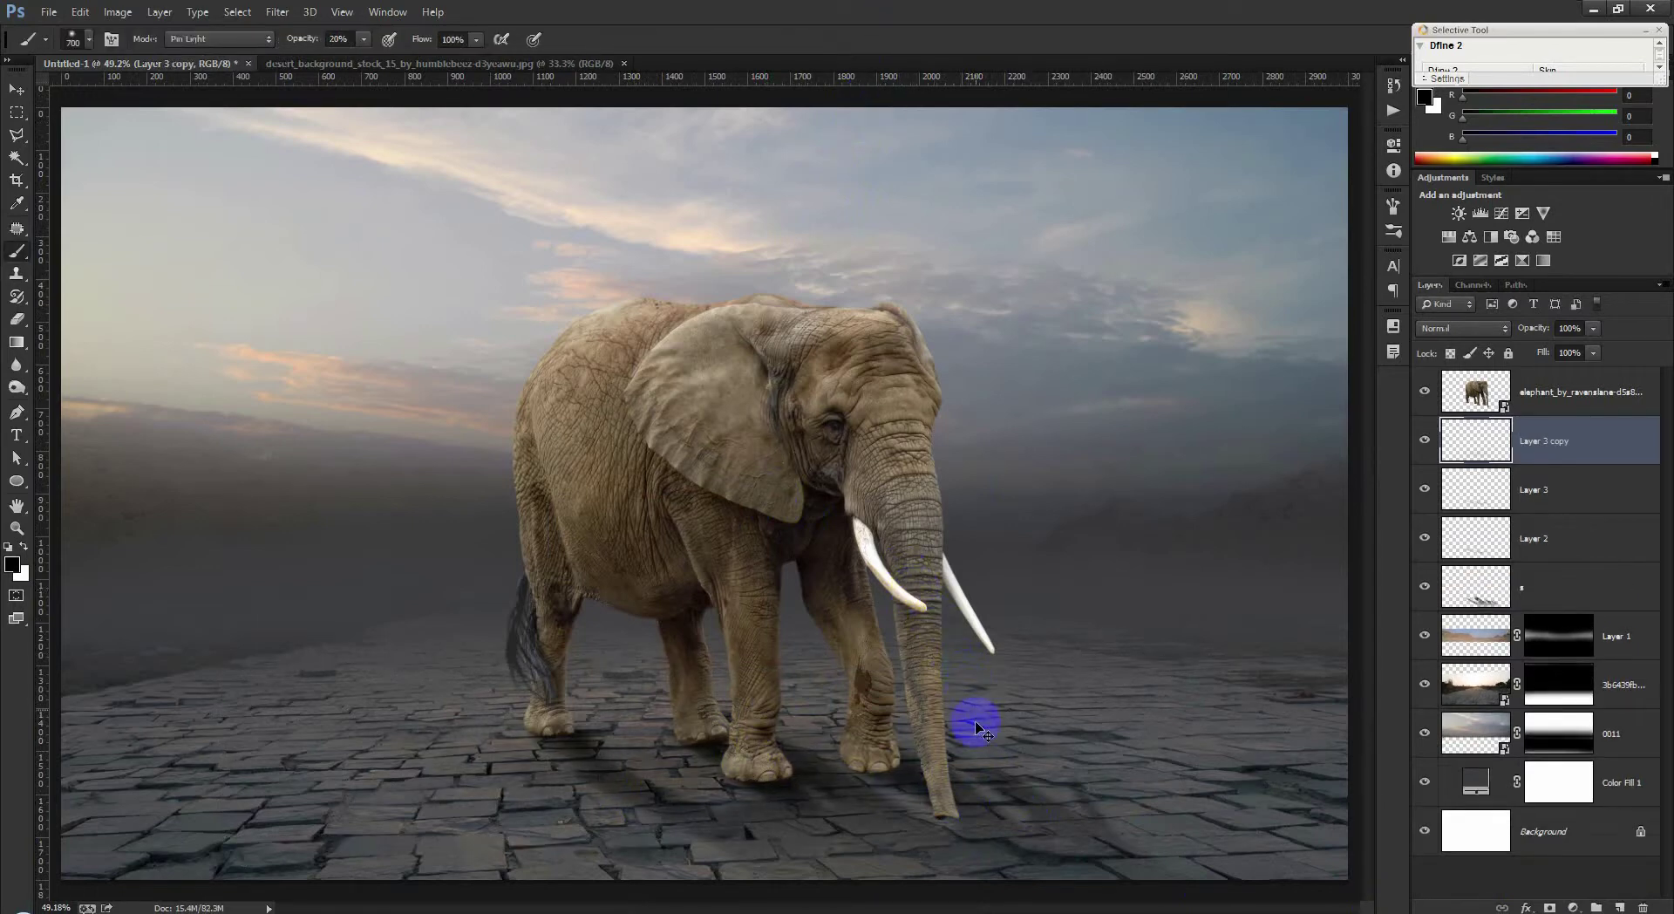
{"action": "key", "text": "ctrl+t"}
{"action": "mouse_move", "coordinate": [1253, 849]}
{"action": "left_mouse_down"}
{"action": "mouse_move", "coordinate": [1073, 794]}
{"action": "mouse_move", "coordinate": [1097, 814]}
{"action": "left_mouse_up"}
{"action": "left_click", "coordinate": [878, 38]}
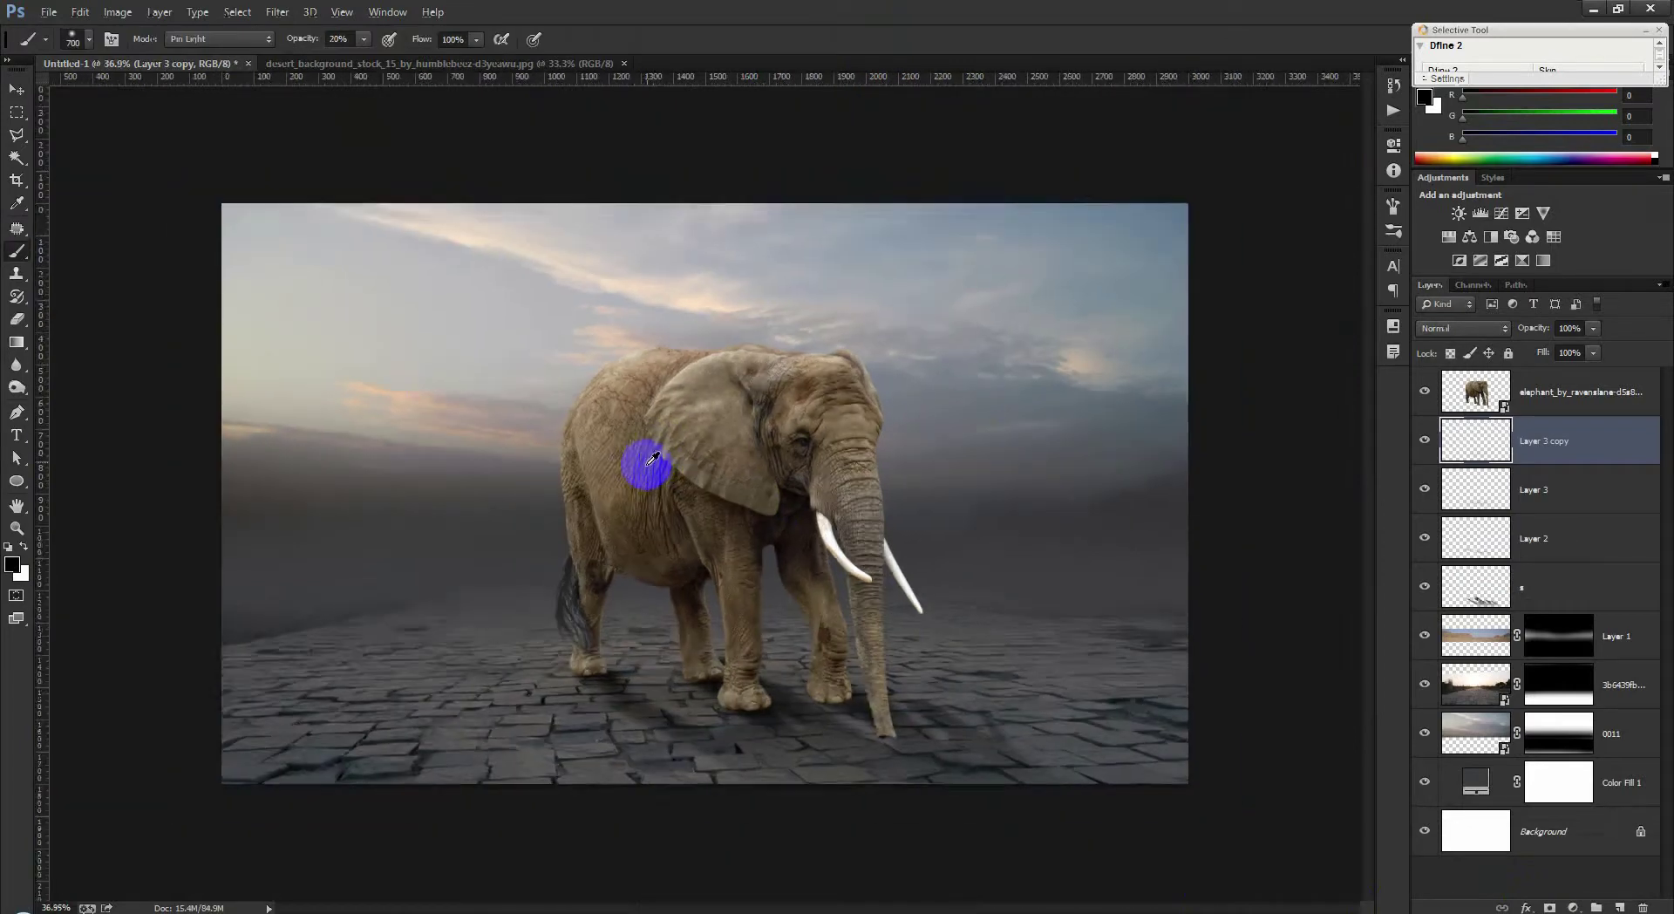
{"action": "scroll", "coordinate": [654, 459], "scroll_direction": "down", "scroll_amount": 3}
{"action": "scroll", "coordinate": [815, 553], "scroll_direction": "up", "scroll_amount": 2}
{"action": "scroll", "coordinate": [534, 625], "scroll_direction": "up", "scroll_amount": 2}
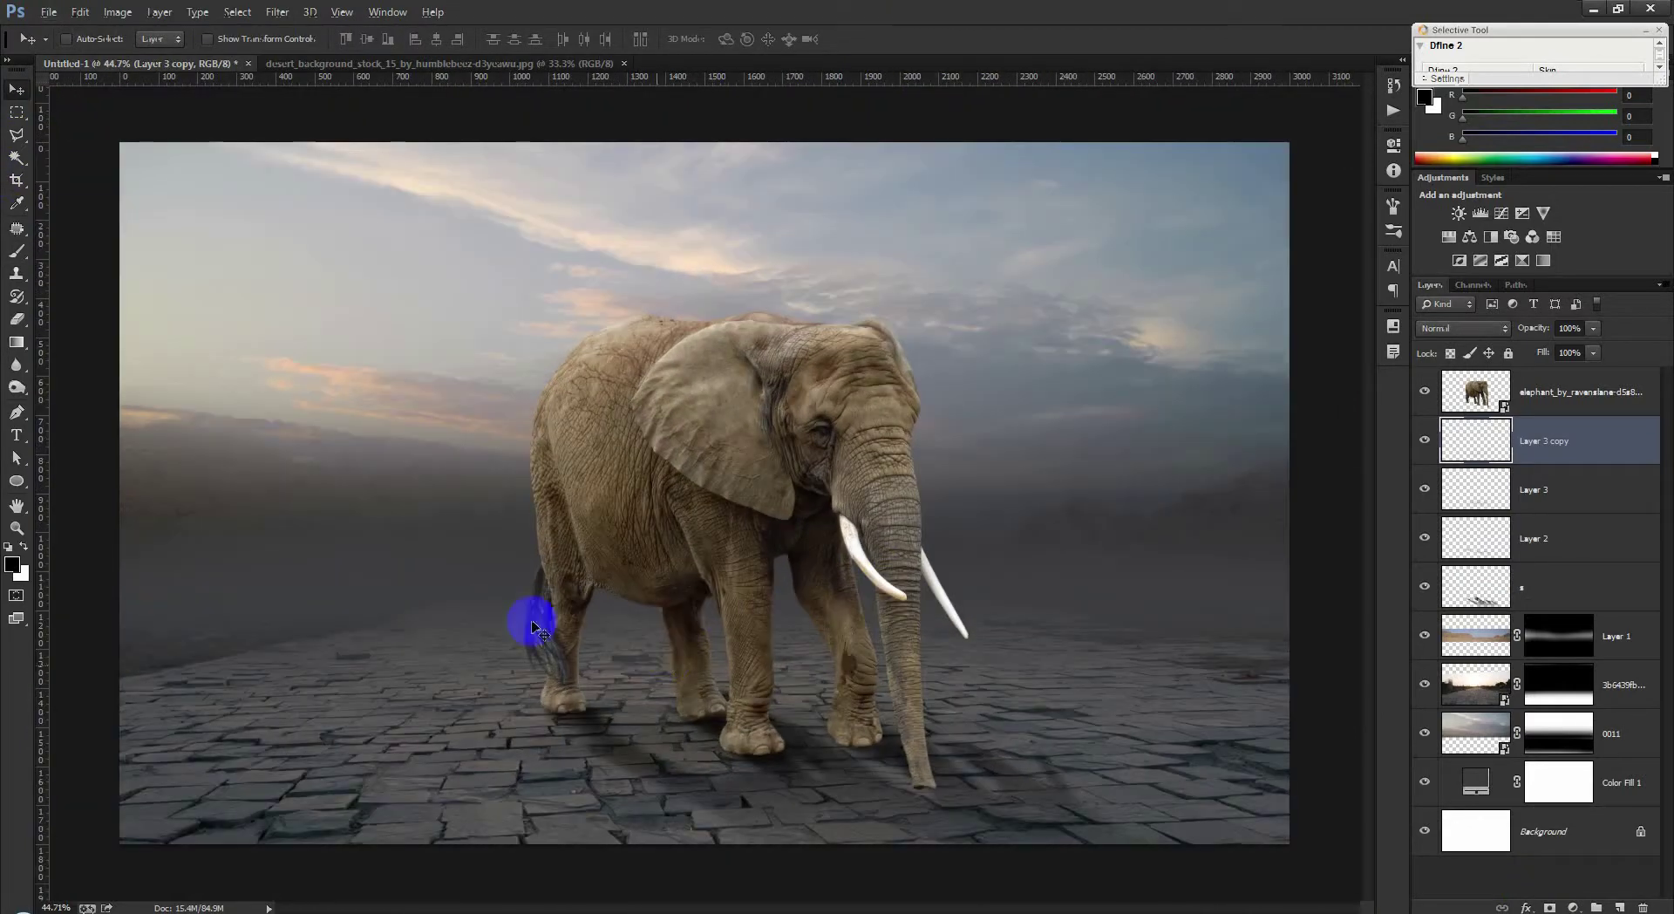
{"action": "left_click", "coordinate": [1557, 391]}
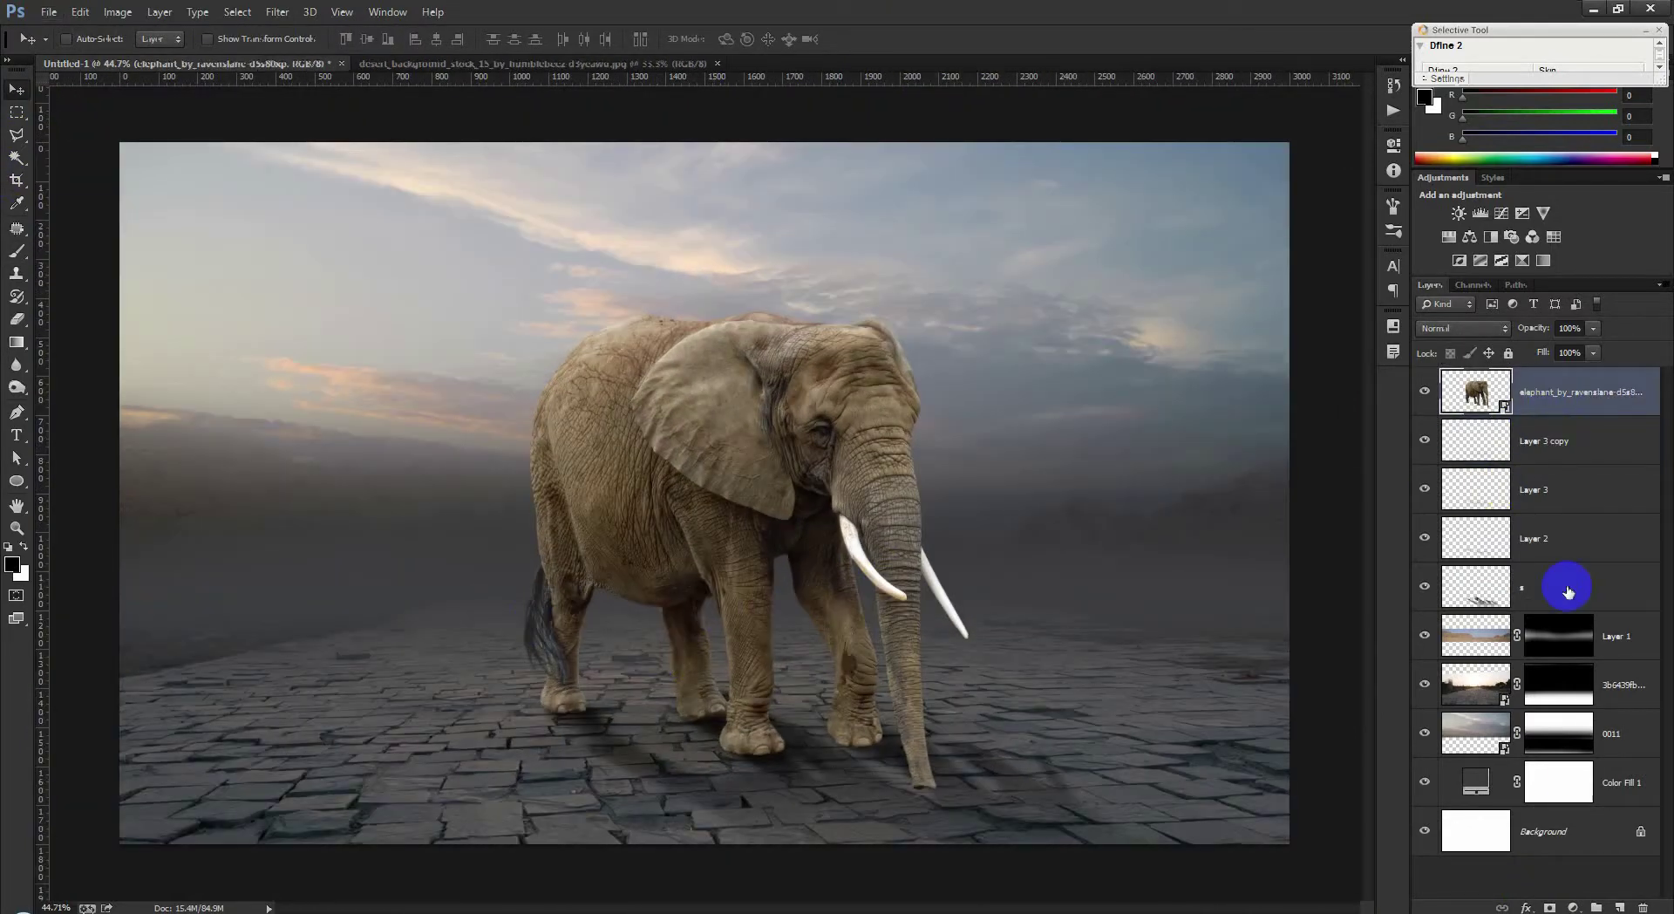
Step: Add a Brightness/Contrast layer clipped to the elephant with Brightness -107
{"action": "left_click", "coordinate": [1579, 907]}
{"action": "left_click", "coordinate": [1575, 581]}
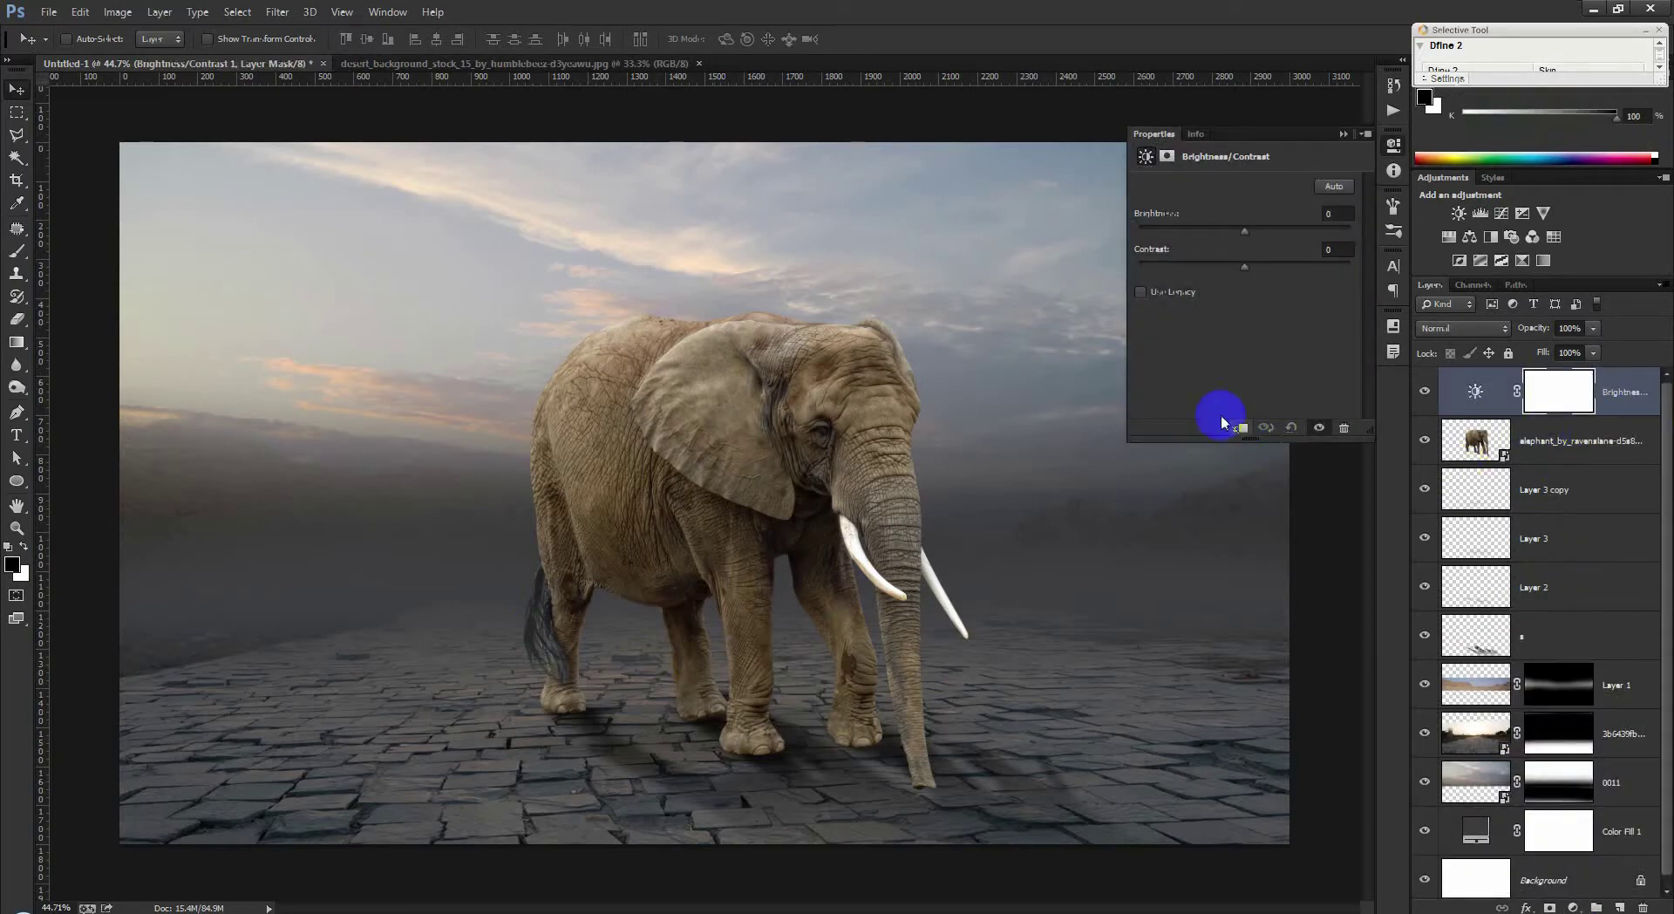
{"action": "left_click", "coordinate": [1243, 428]}
{"action": "left_click_drag", "start_coordinate": [1237, 222], "coordinate": [1166, 247]}
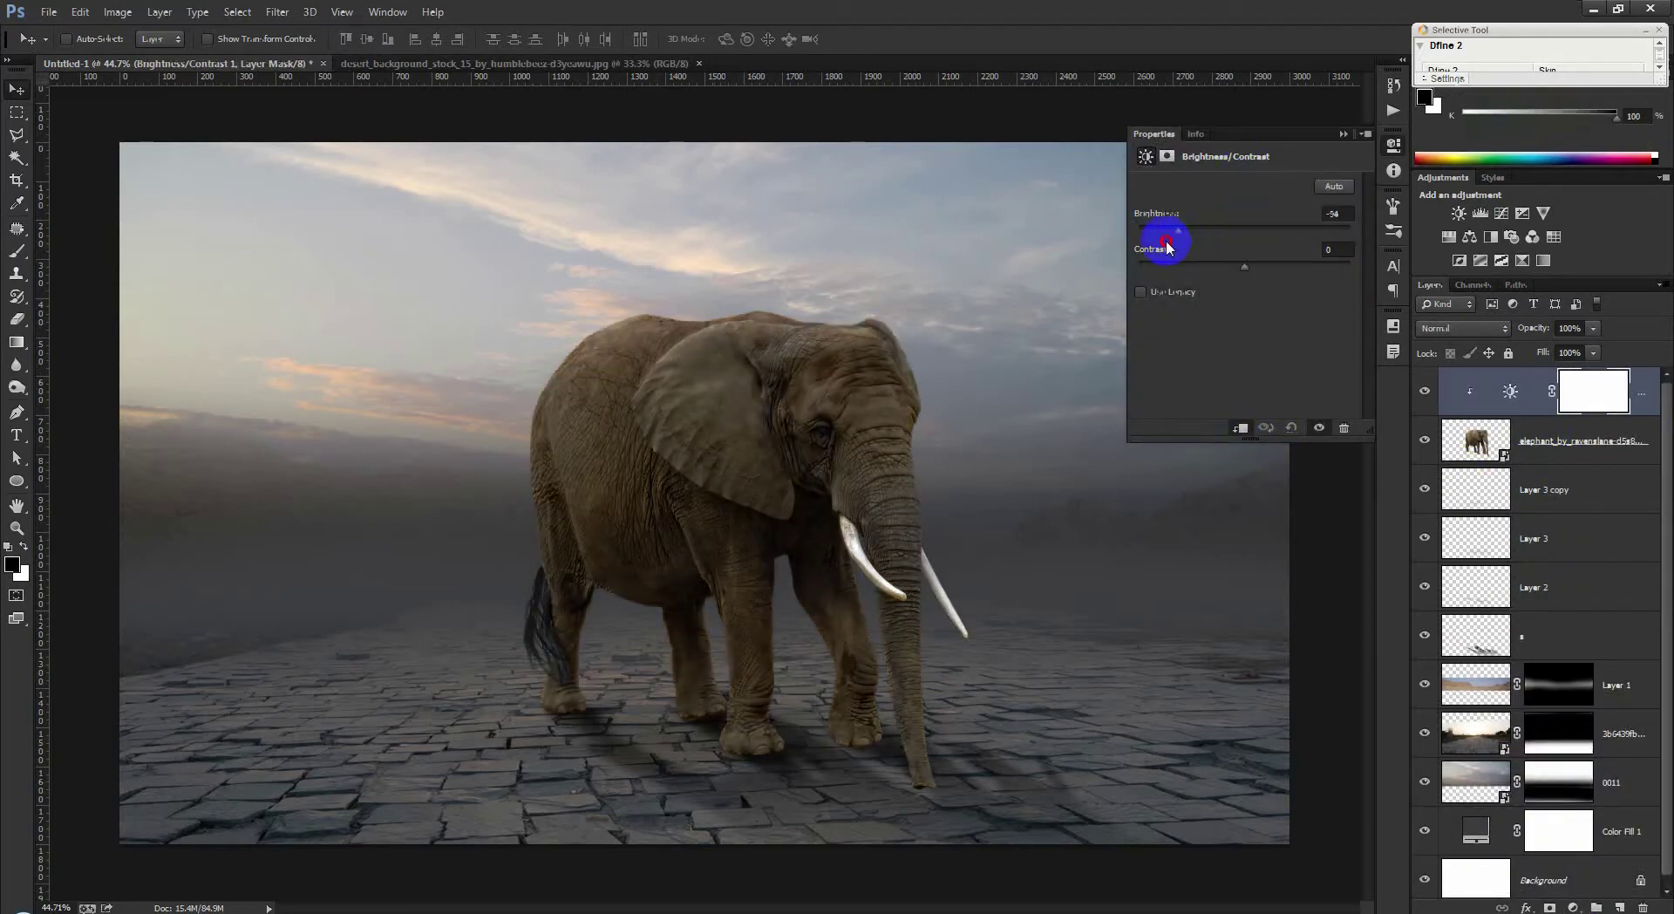
Step: Paint the adjustment mask with a soft brush over the elephant's upper body and forehead
{"action": "left_click", "coordinate": [15, 252]}
{"action": "key", "text": "]"}
{"action": "mouse_move", "coordinate": [471, 392]}
{"action": "left_mouse_down"}
{"action": "mouse_move", "coordinate": [832, 365]}
{"action": "mouse_move", "coordinate": [945, 384]}
{"action": "mouse_move", "coordinate": [566, 326]}
{"action": "left_mouse_up"}
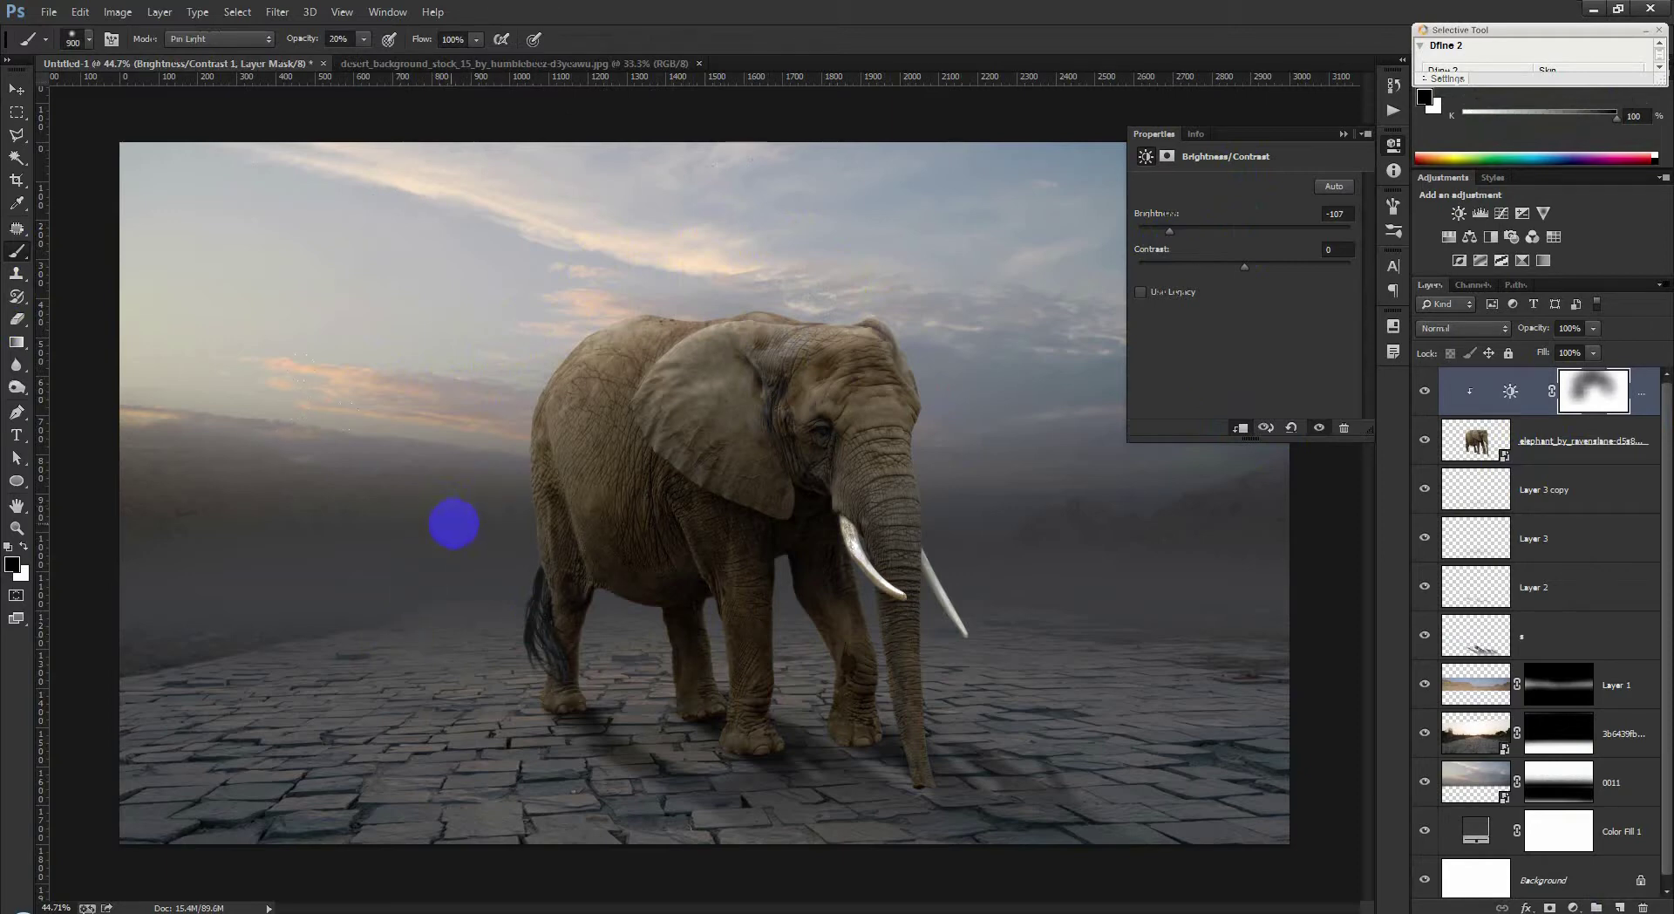
{"action": "key", "text": "bracketleft"}
{"action": "key", "text": "bracketleft"}
{"action": "key", "text": "bracketleft"}
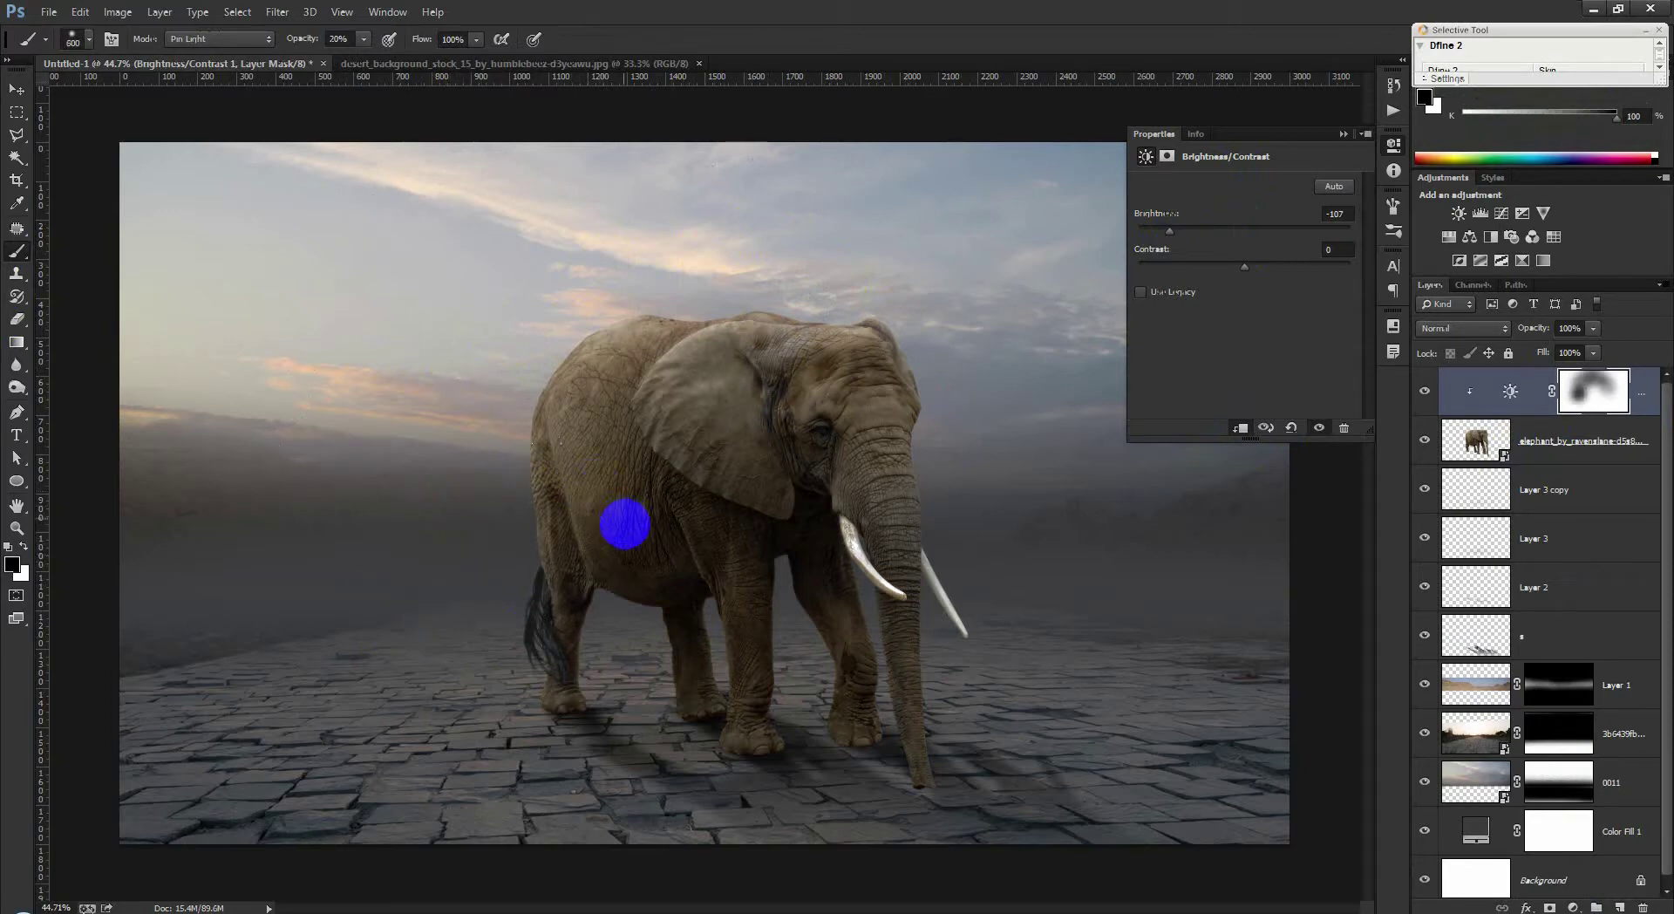
{"action": "mouse_move", "coordinate": [803, 413]}
{"action": "left_mouse_down"}
{"action": "mouse_move", "coordinate": [702, 358]}
{"action": "mouse_move", "coordinate": [889, 413]}
{"action": "left_mouse_up"}
{"action": "left_click_drag", "start_coordinate": [976, 467], "coordinate": [1126, 538]}
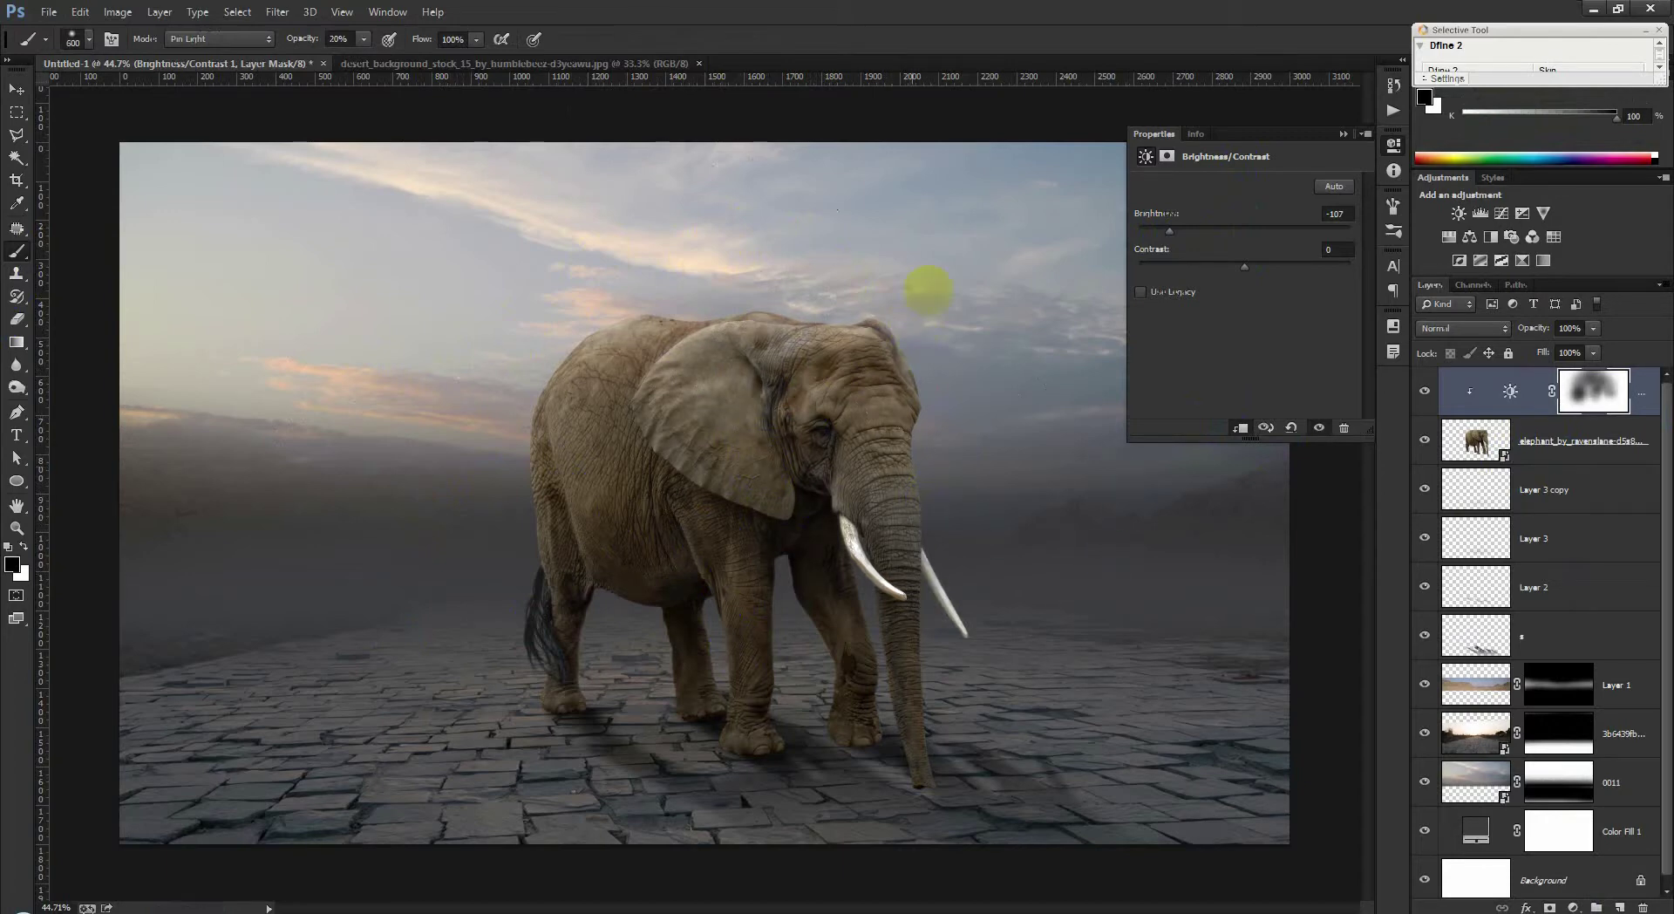
{"action": "left_click", "coordinate": [1344, 135]}
Step: Select the elephant together with its related layers
{"action": "scroll", "coordinate": [759, 299], "scroll_direction": "down", "scroll_amount": 3}
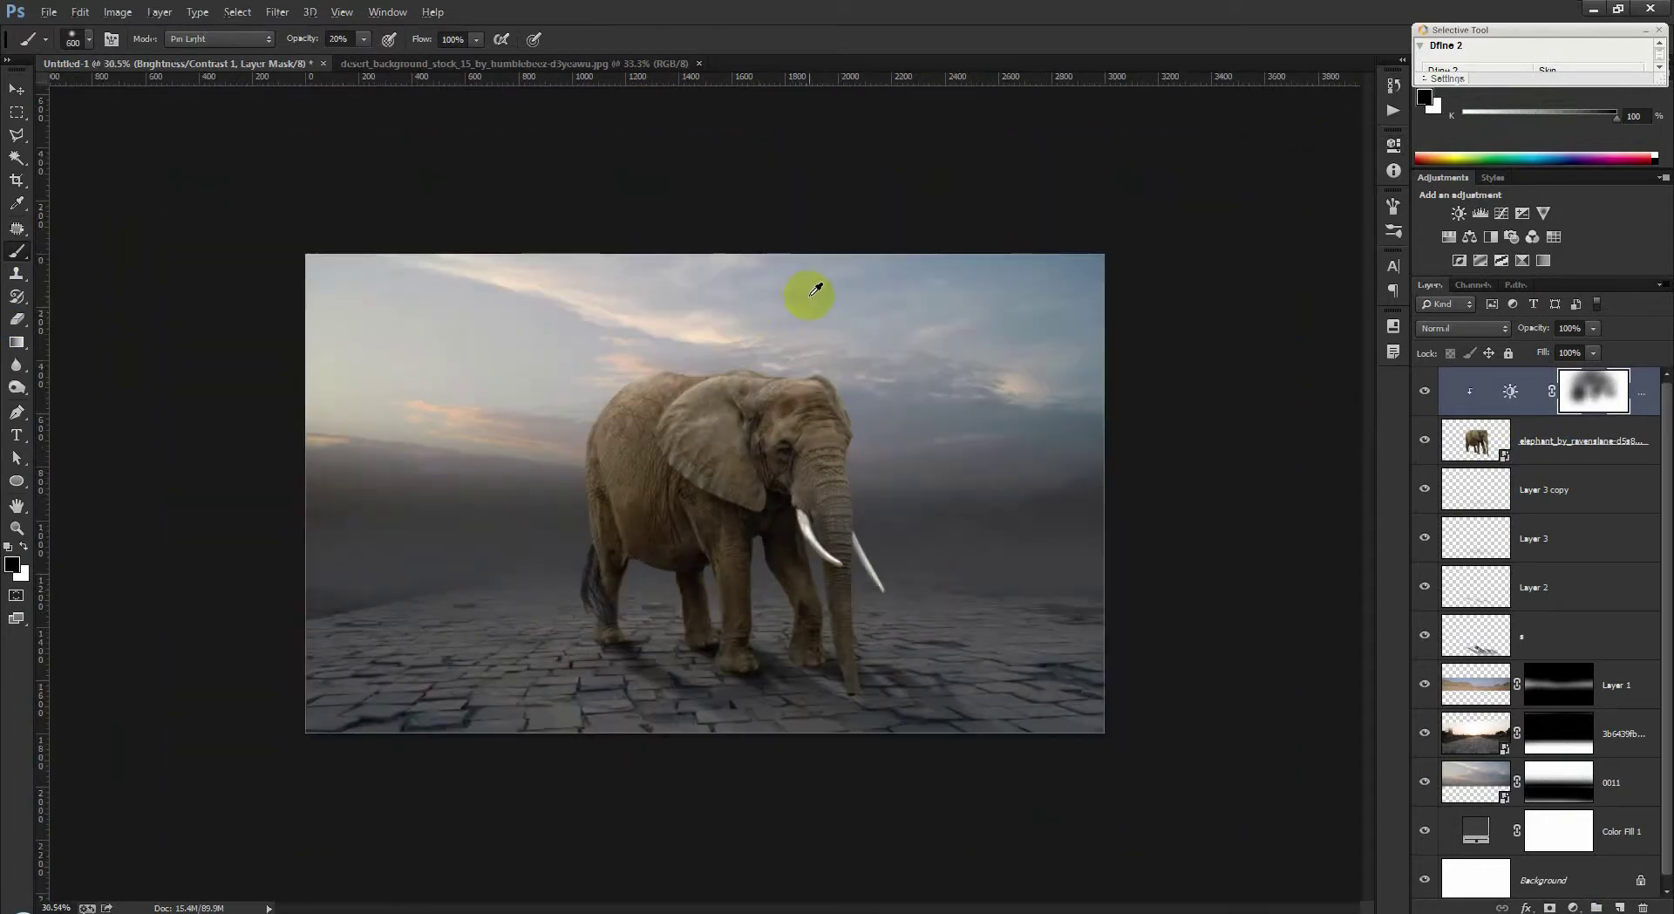
{"action": "scroll", "coordinate": [1045, 435], "scroll_direction": "up", "scroll_amount": 1, "text": "alt"}
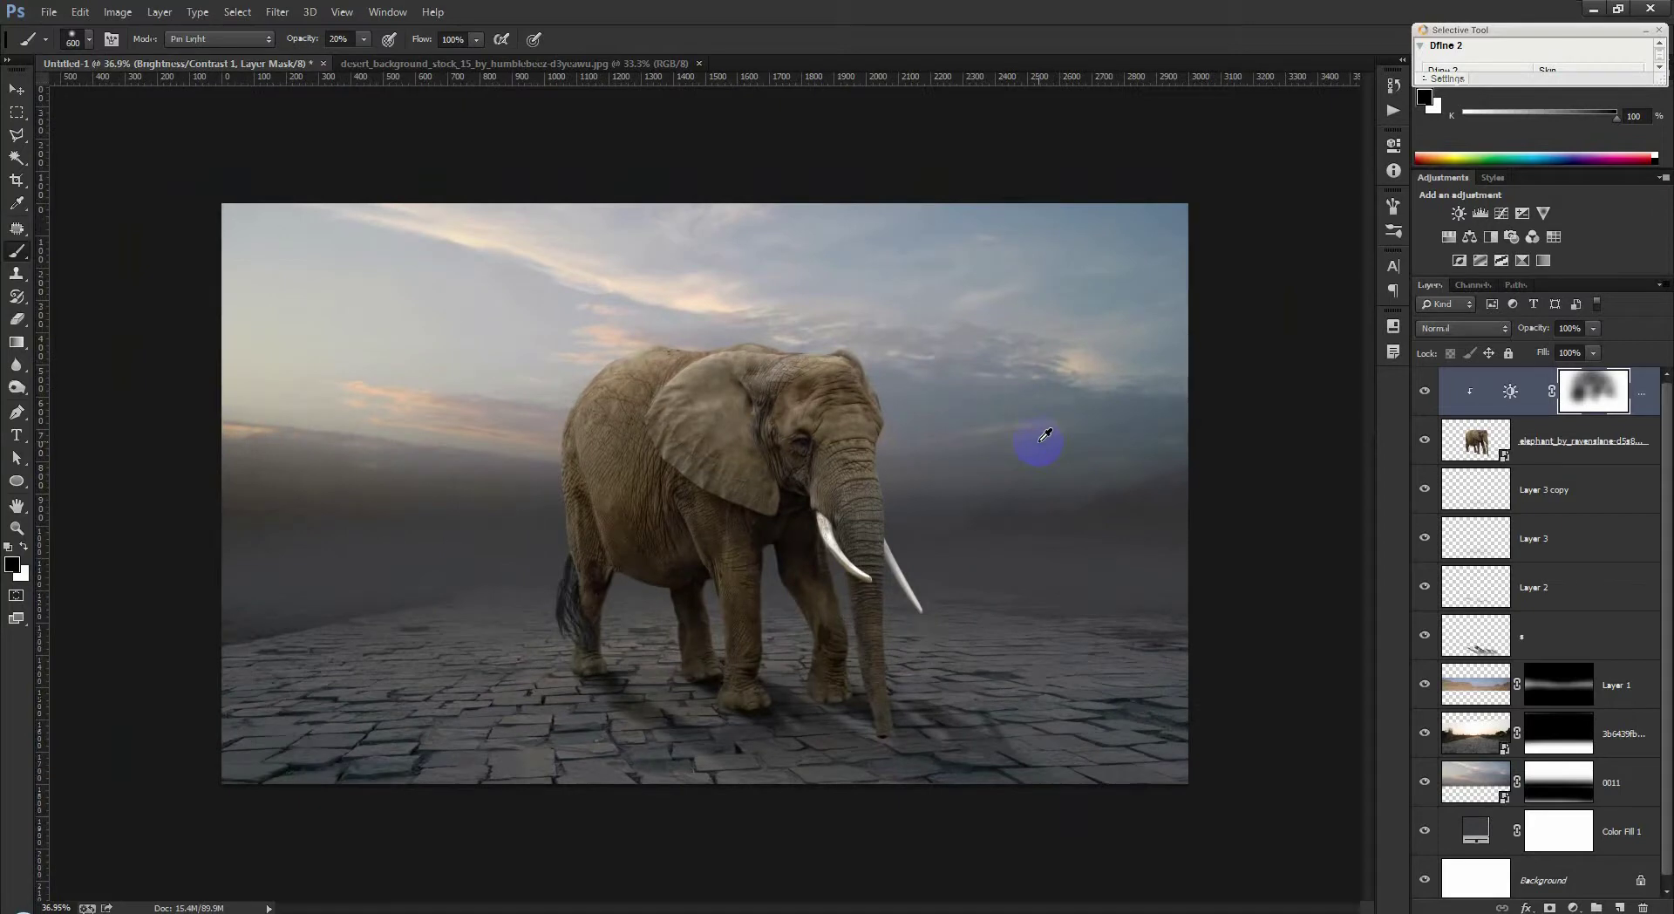
{"action": "left_click", "coordinate": [1545, 642], "text": "shift"}
{"action": "left_click", "coordinate": [898, 540]}
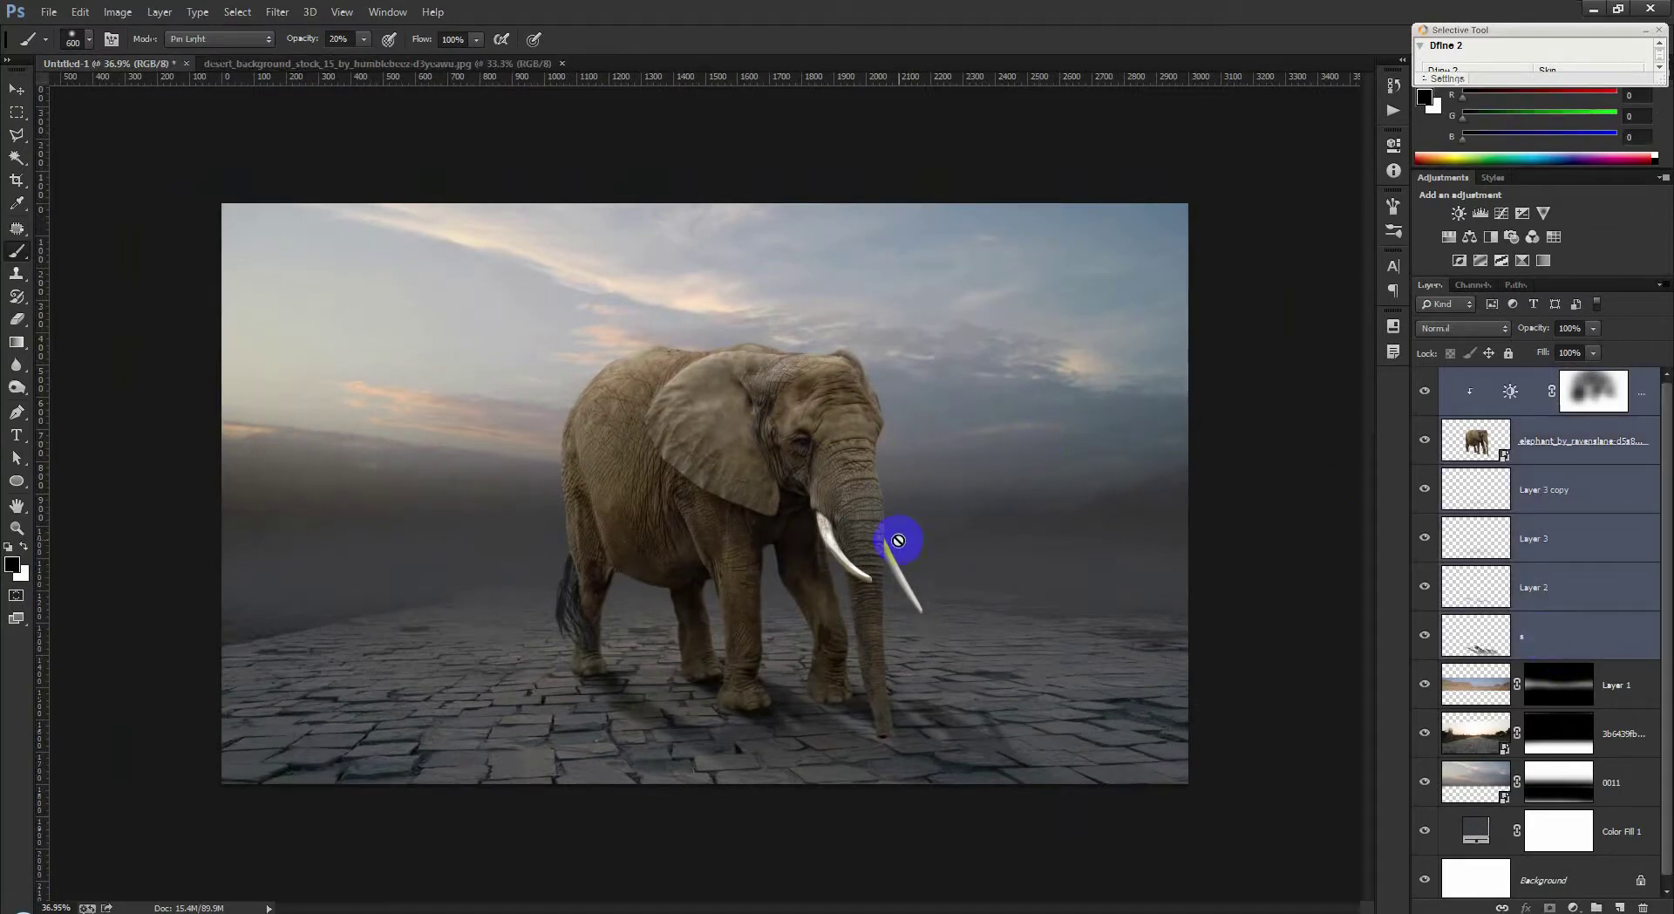
Step: Group the selected elephant layers and nudge the group slightly left
{"action": "left_click", "coordinate": [809, 349]}
{"action": "key", "text": "ctrl+g"}
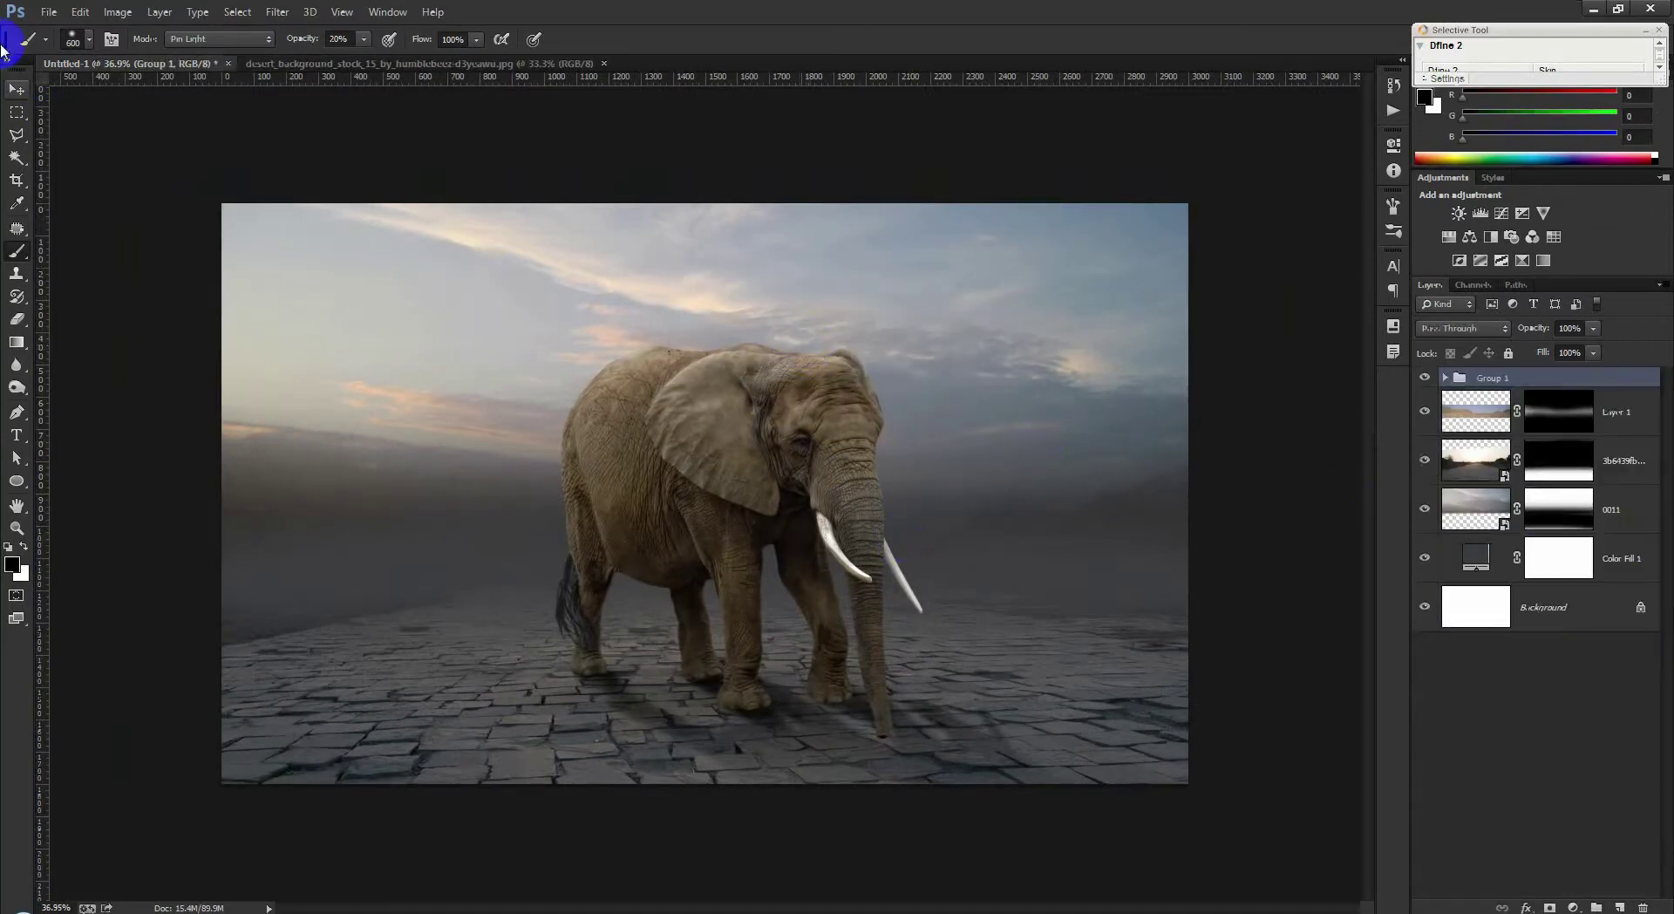
{"action": "left_click", "coordinate": [17, 88]}
{"action": "mouse_move", "coordinate": [942, 447]}
{"action": "left_mouse_down"}
{"action": "mouse_move", "coordinate": [907, 439]}
{"action": "mouse_move", "coordinate": [917, 449]}
{"action": "left_mouse_up"}
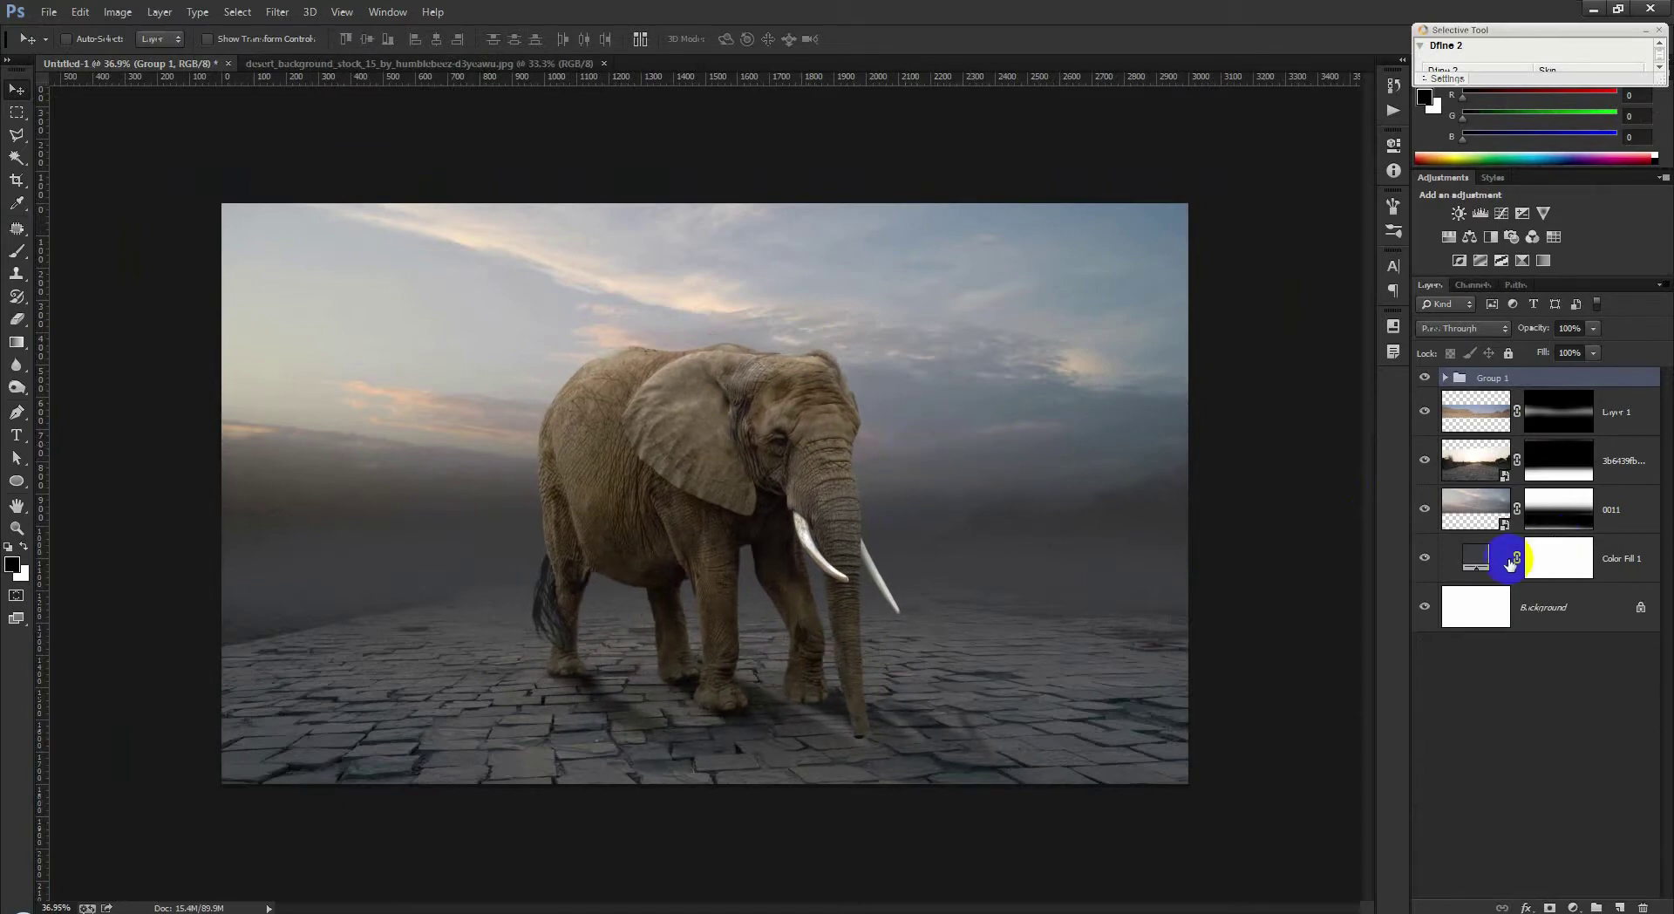
Step: Change the Color Fill 1 fog colour to a warm beige-brown
{"action": "double_click", "coordinate": [1474, 559]}
{"action": "left_click_drag", "start_coordinate": [512, 376], "coordinate": [567, 315]}
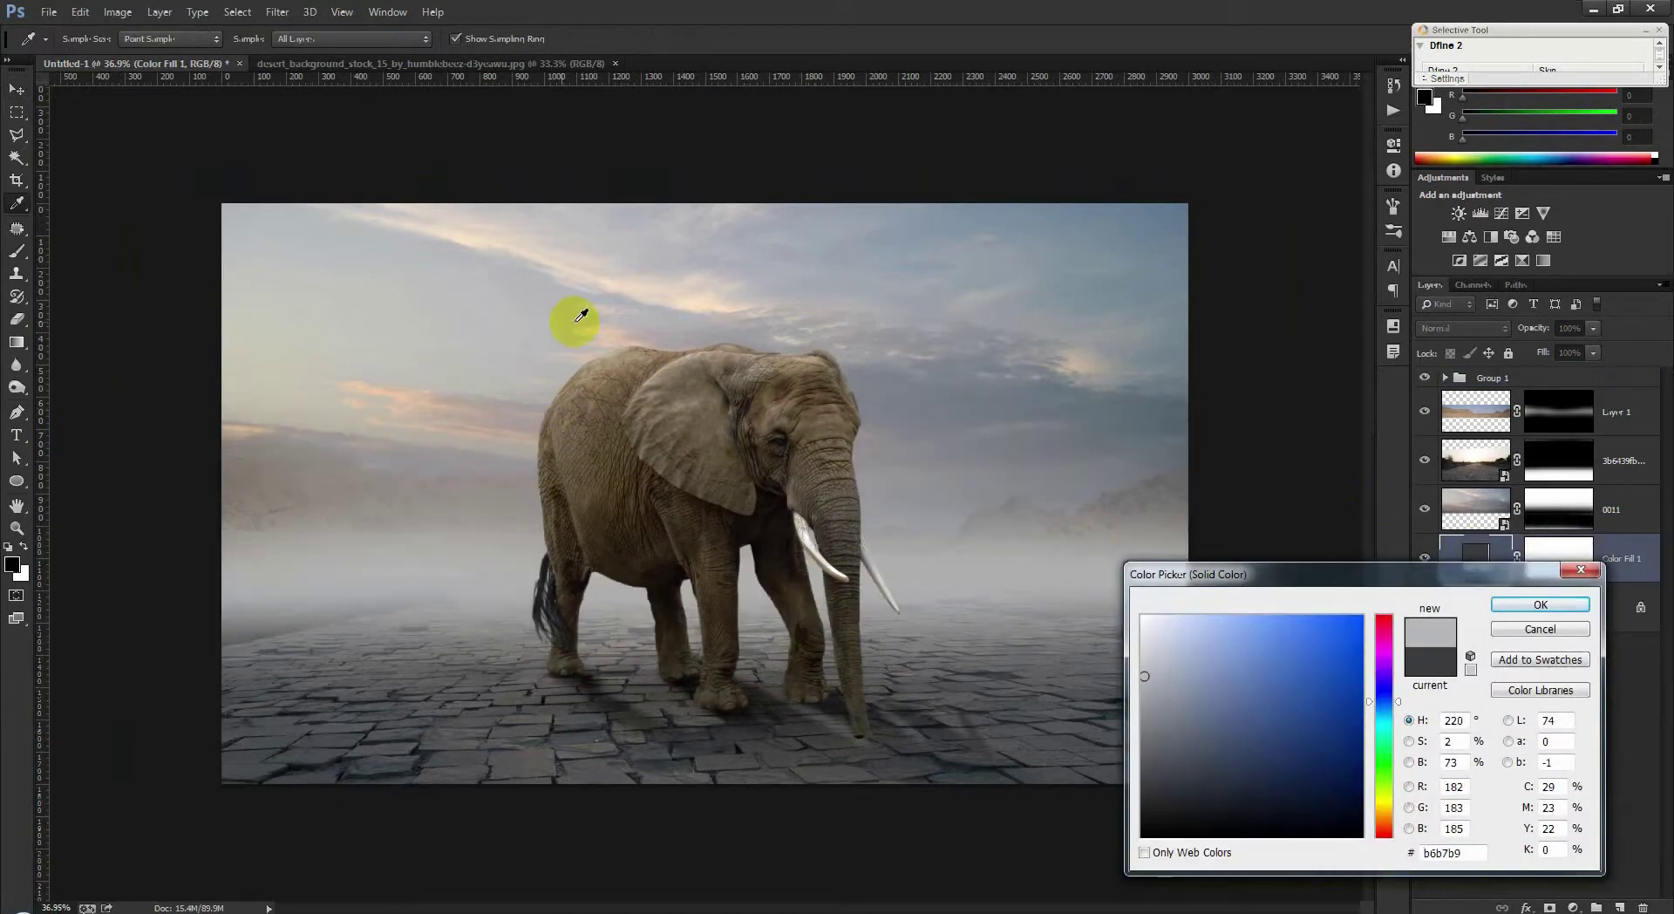
{"action": "left_click_drag", "start_coordinate": [1121, 459], "coordinate": [1136, 520]}
{"action": "mouse_move", "coordinate": [1207, 683]}
{"action": "left_mouse_down"}
{"action": "mouse_move", "coordinate": [1220, 732]}
{"action": "mouse_move", "coordinate": [1271, 710]}
{"action": "mouse_move", "coordinate": [1181, 658]}
{"action": "mouse_move", "coordinate": [1177, 708]}
{"action": "left_mouse_up"}
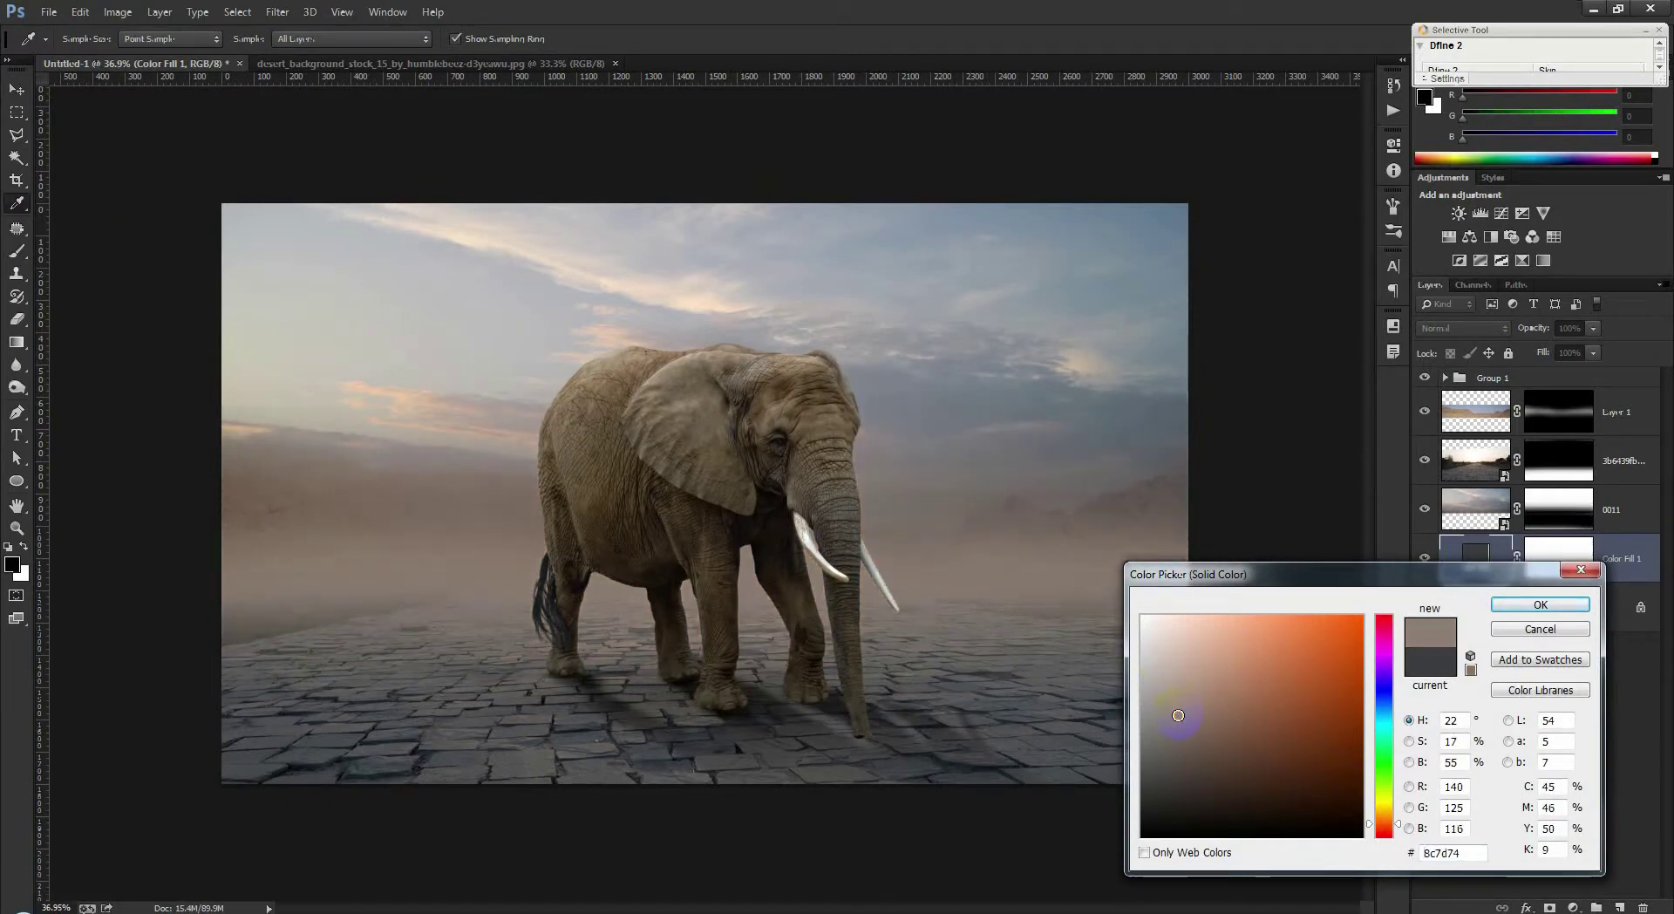
{"action": "left_click", "coordinate": [1541, 604]}
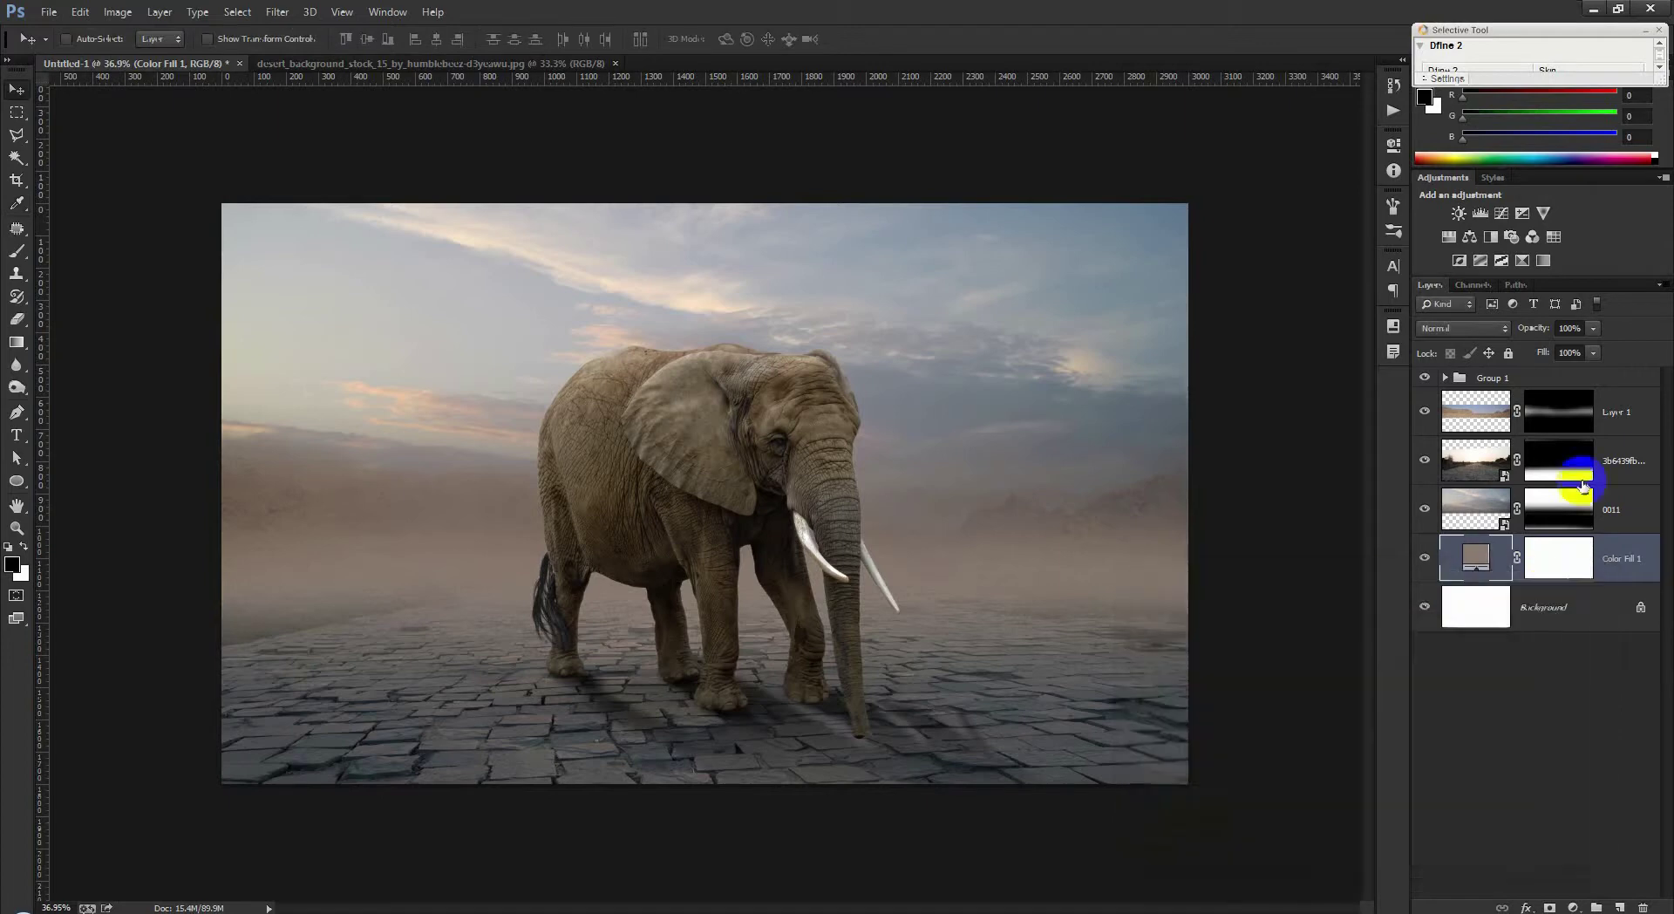
Step: Add a Warming Filter (85) photo filter above Group 1 and create empty Layer 4
{"action": "left_click", "coordinate": [1622, 377]}
{"action": "left_click", "coordinate": [1573, 907]}
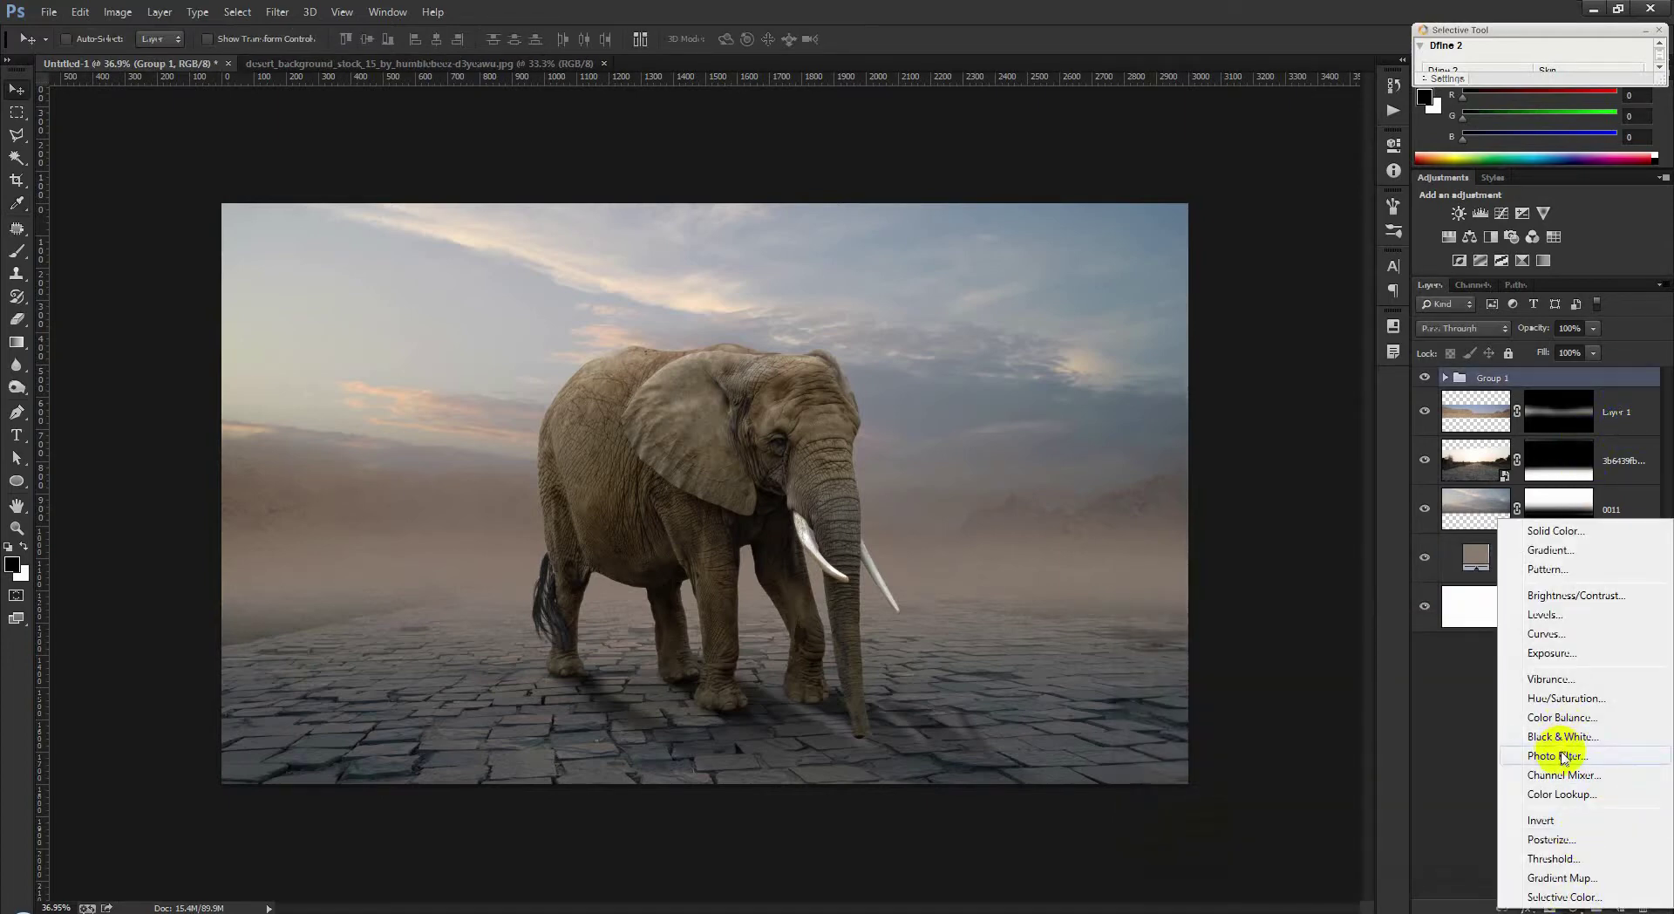
{"action": "left_click", "coordinate": [1561, 755]}
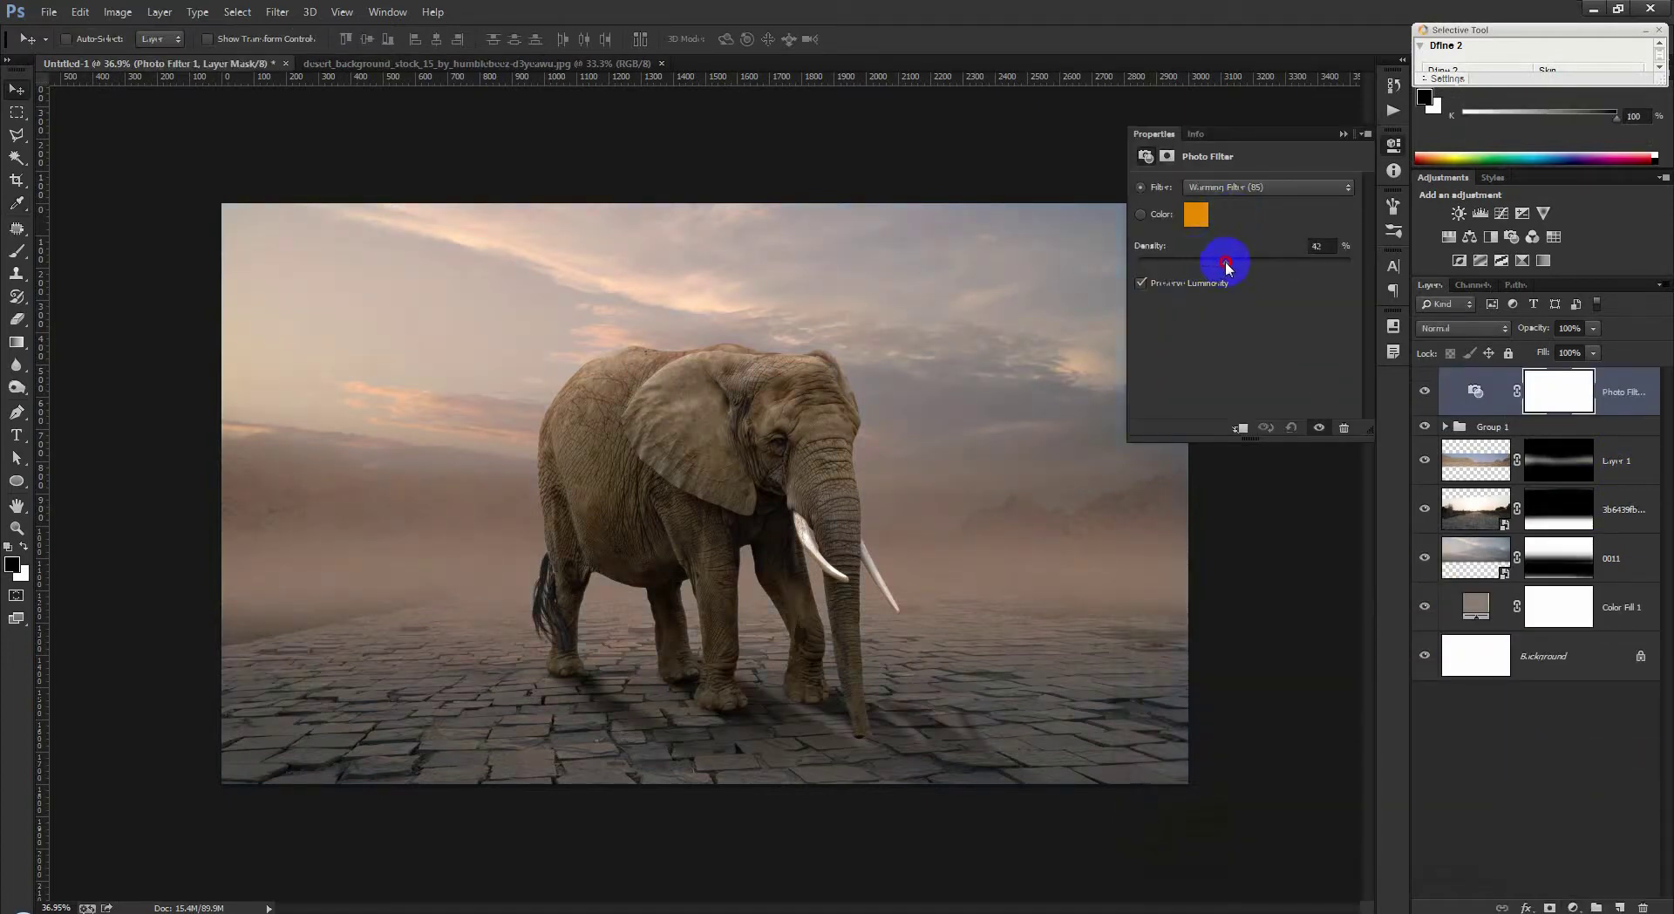
{"action": "left_click", "coordinate": [1344, 136]}
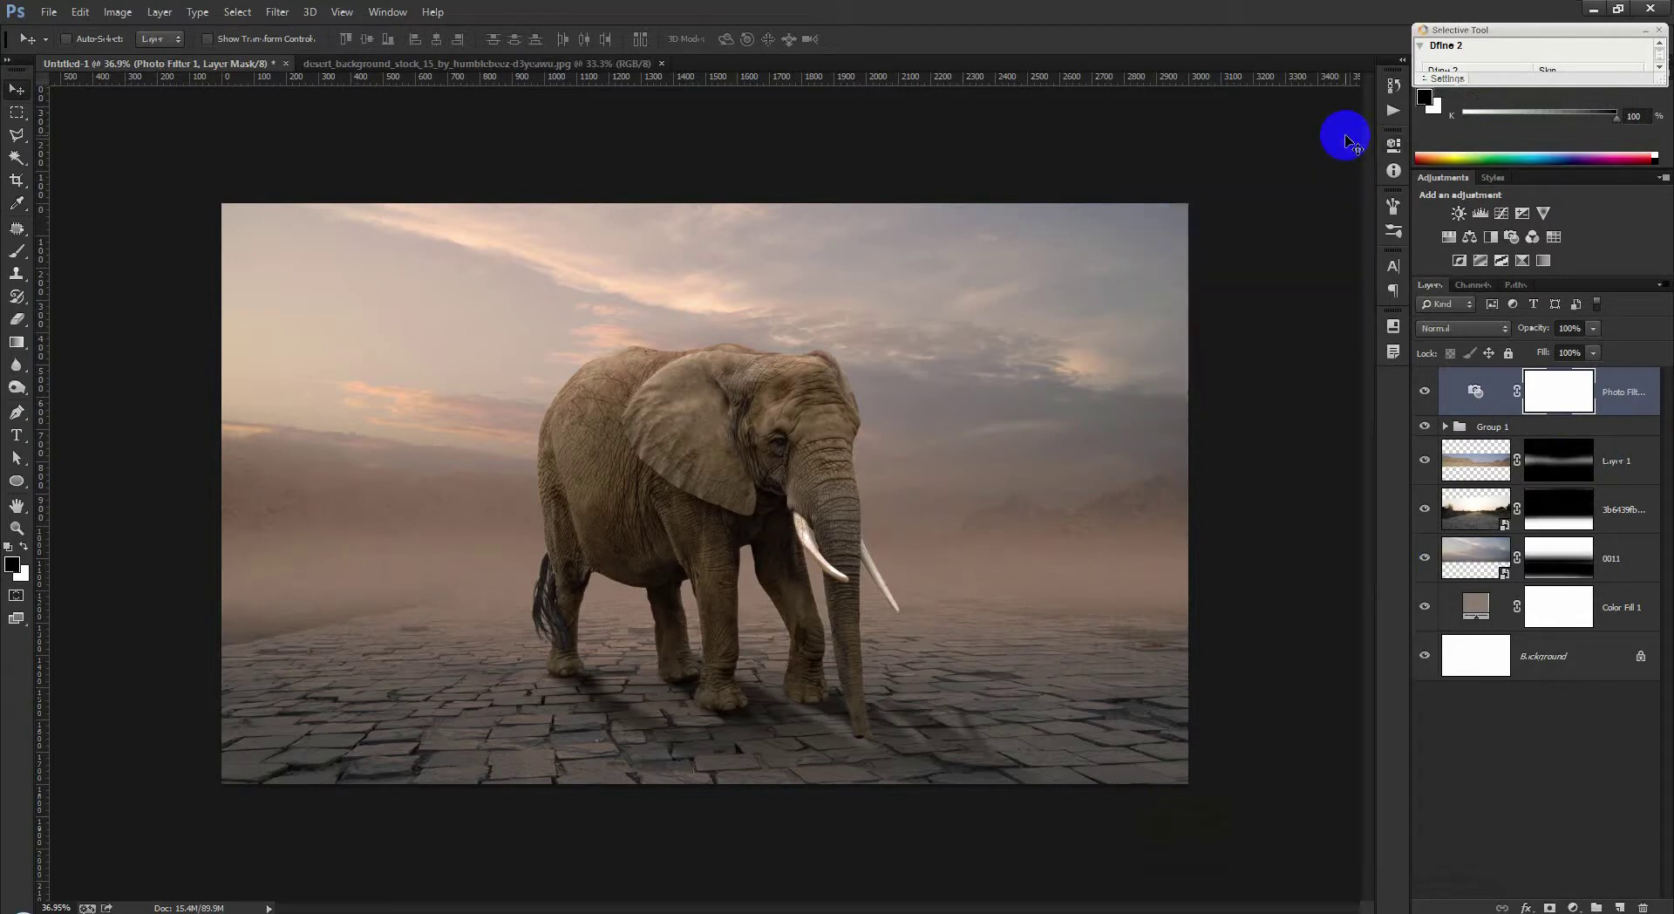
{"action": "left_click", "coordinate": [1617, 907], "text": "ctrl"}
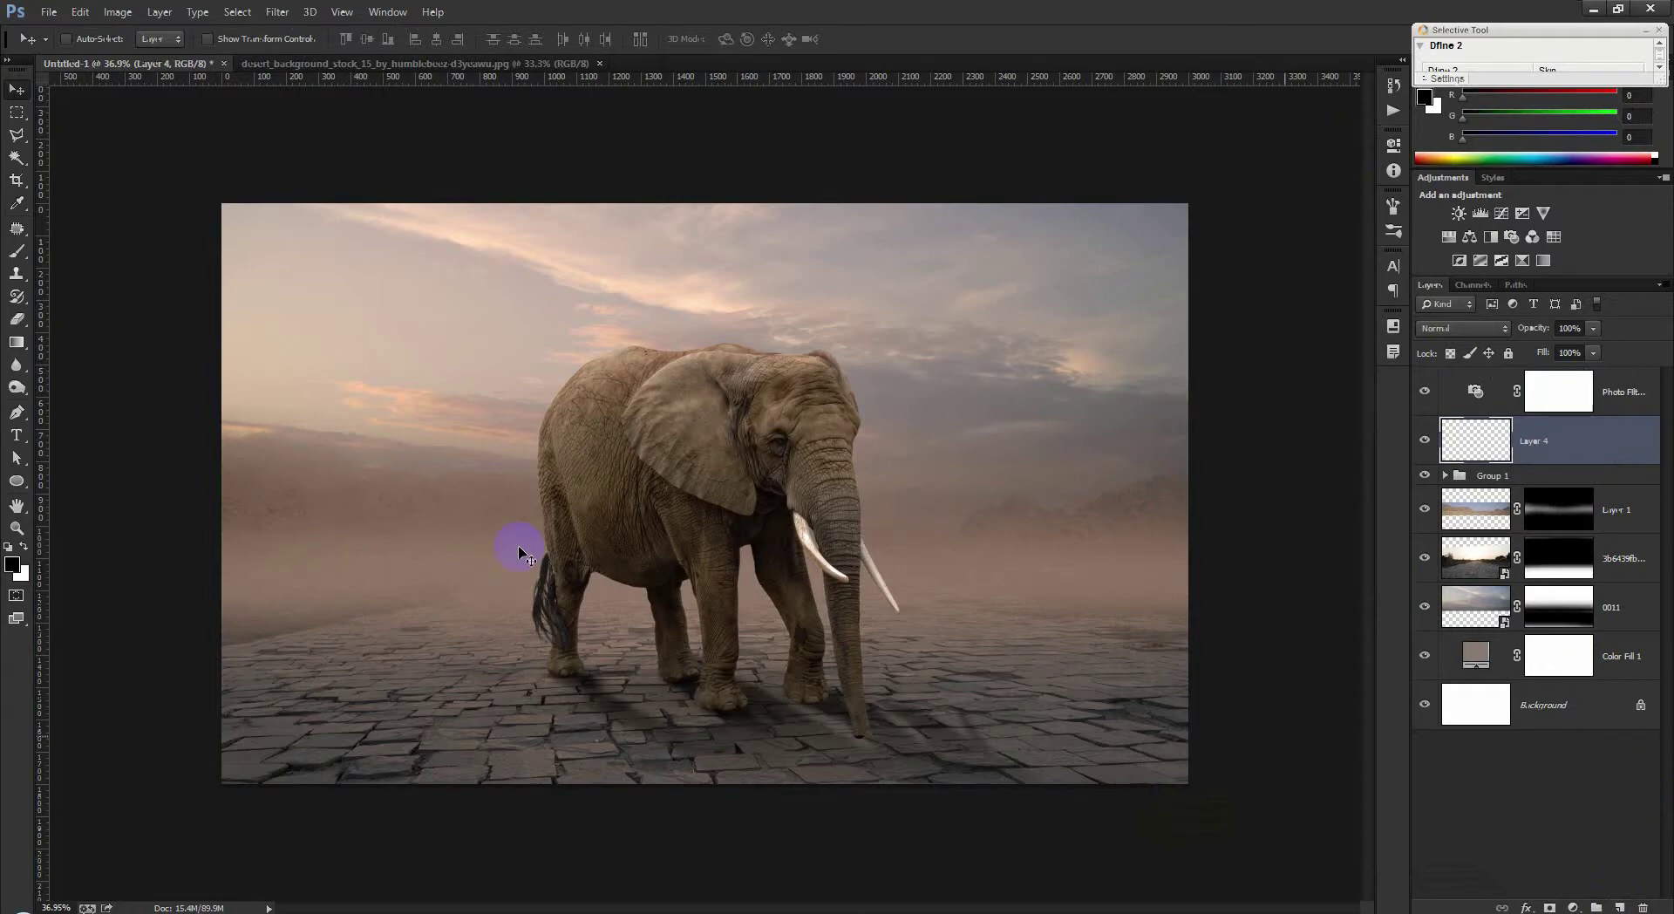
Step: Sample a peach from the sky, dab a soft glow on Layer 4, and set it to Screen
{"action": "left_click", "coordinate": [16, 206]}
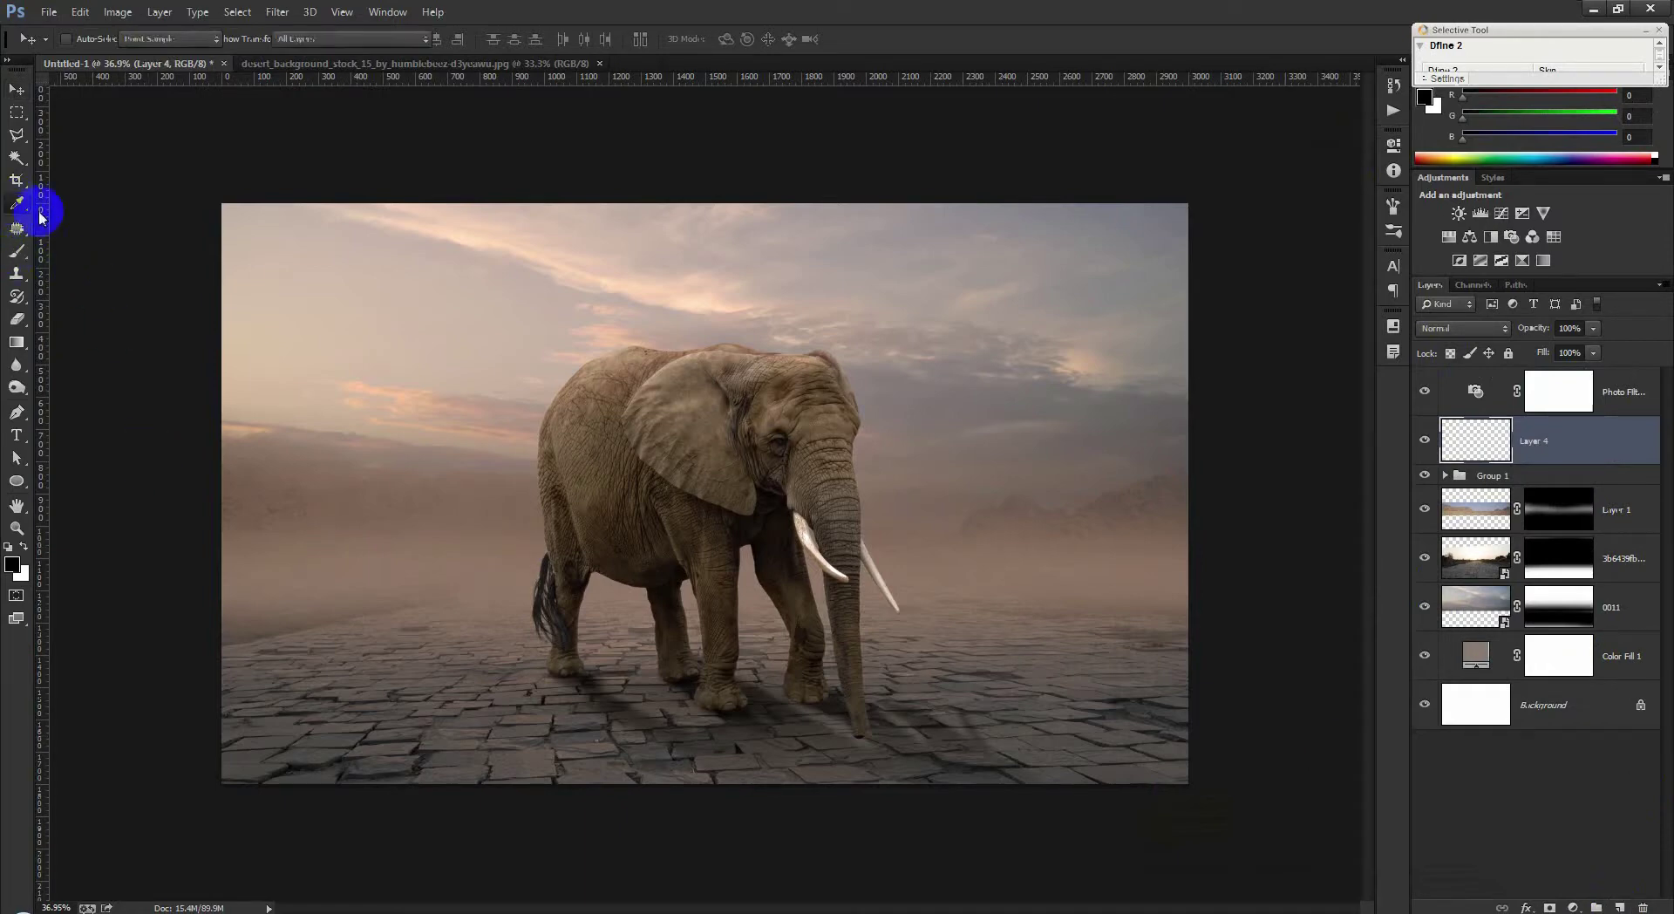
{"action": "left_click", "coordinate": [410, 393]}
{"action": "key", "text": "b"}
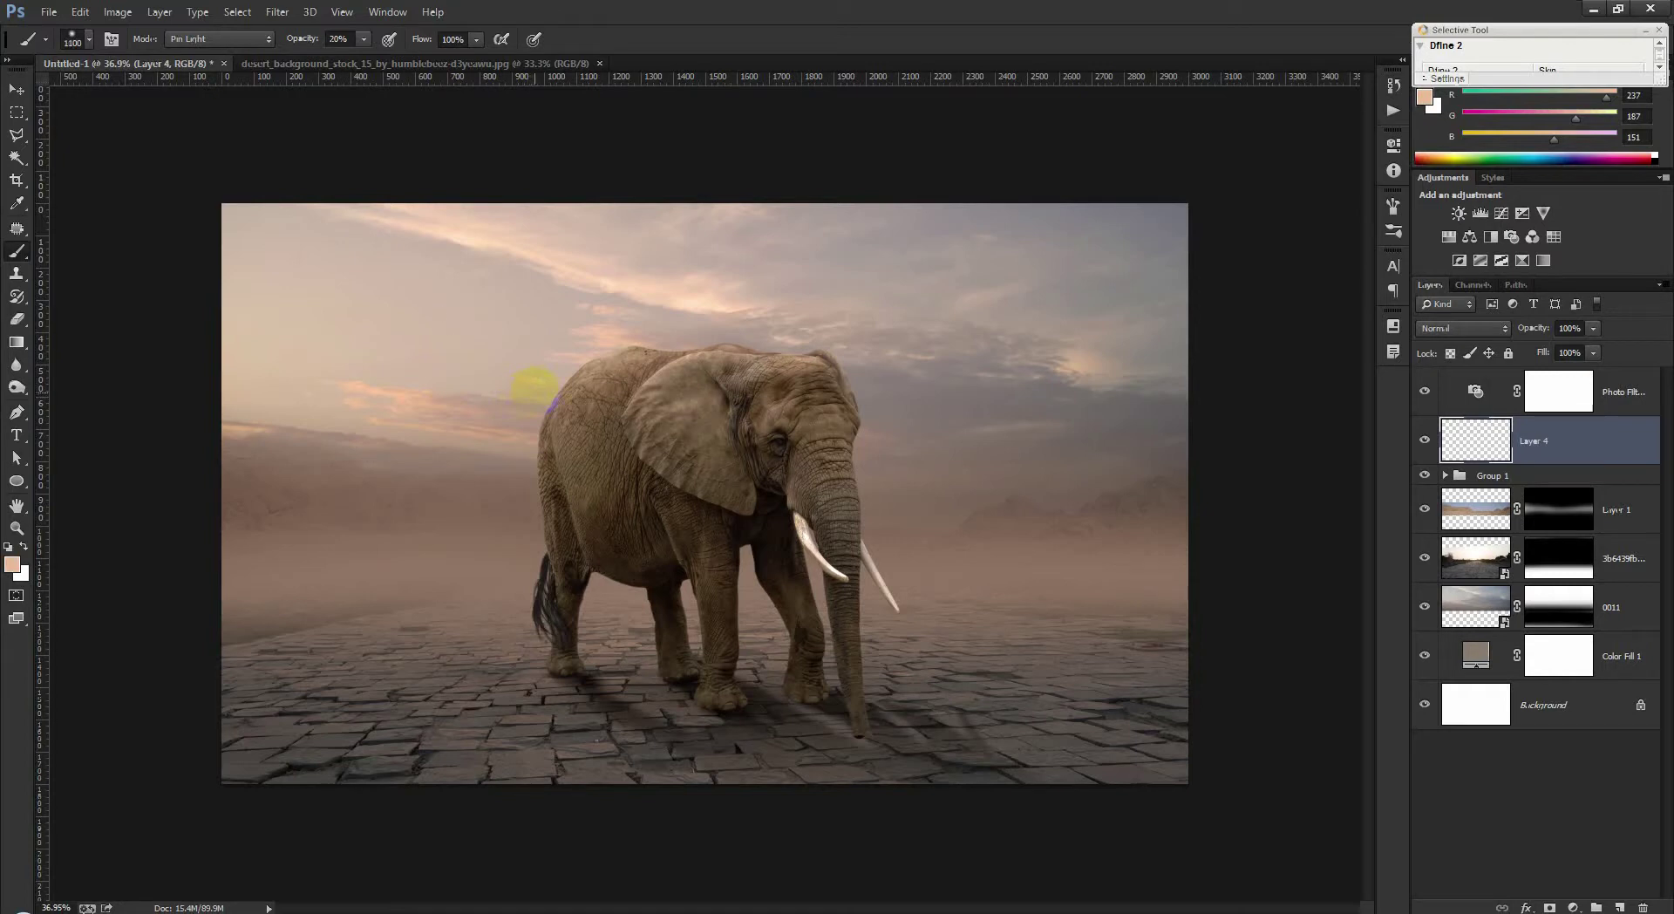
{"action": "left_click", "coordinate": [538, 391]}
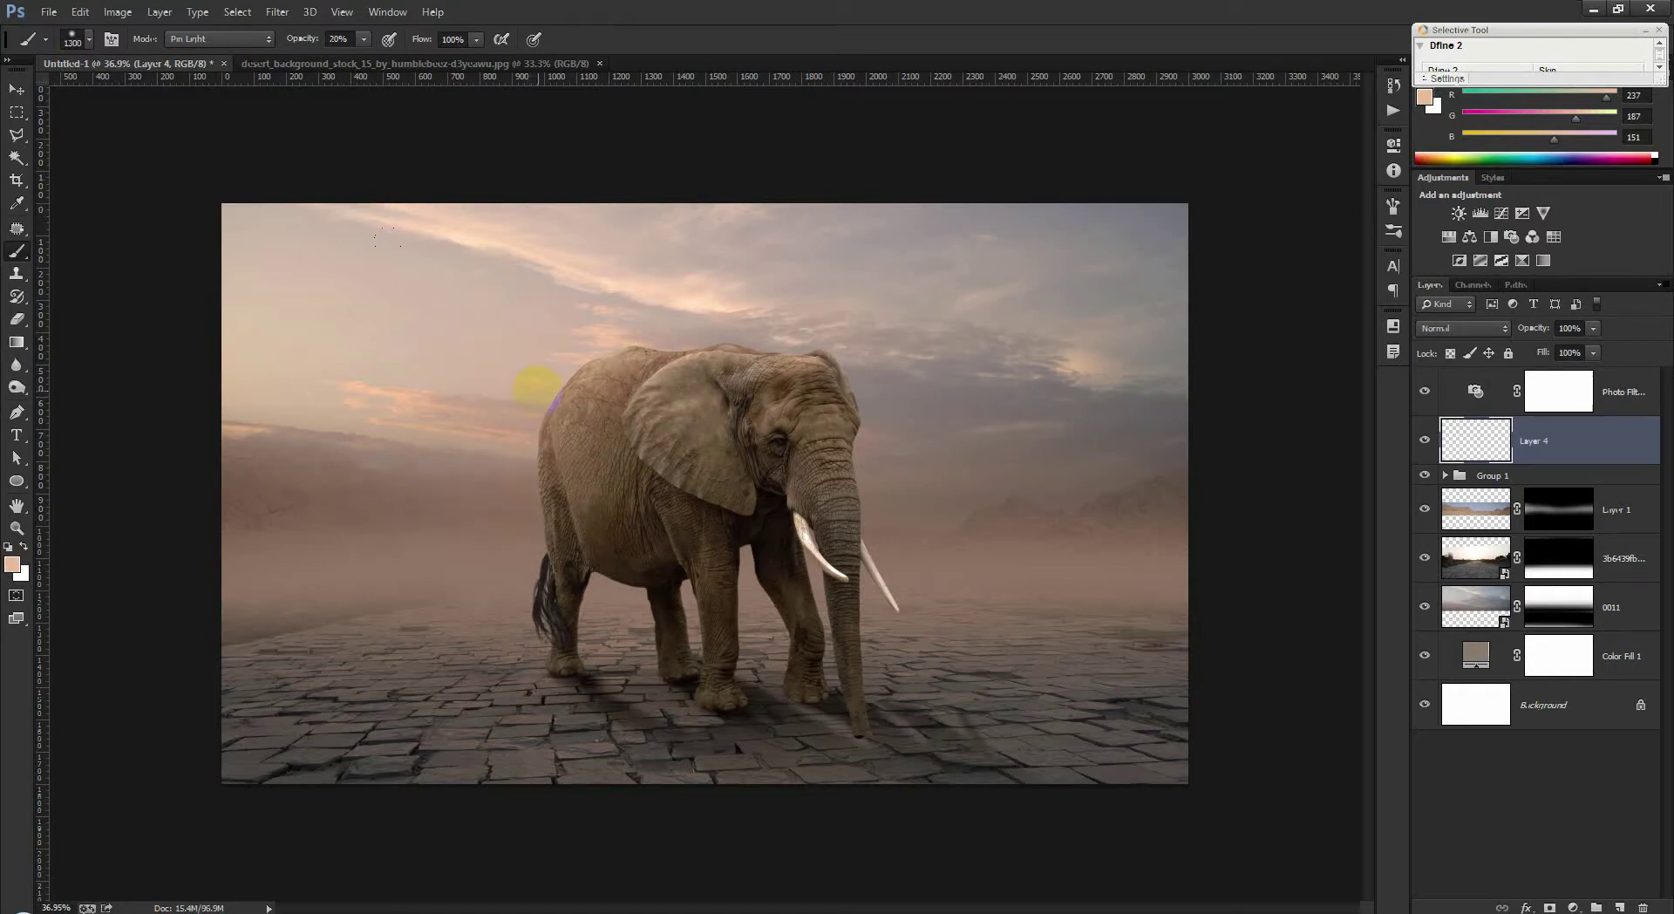
{"action": "key", "text": "bracketleft"}
{"action": "left_click", "coordinate": [538, 385]}
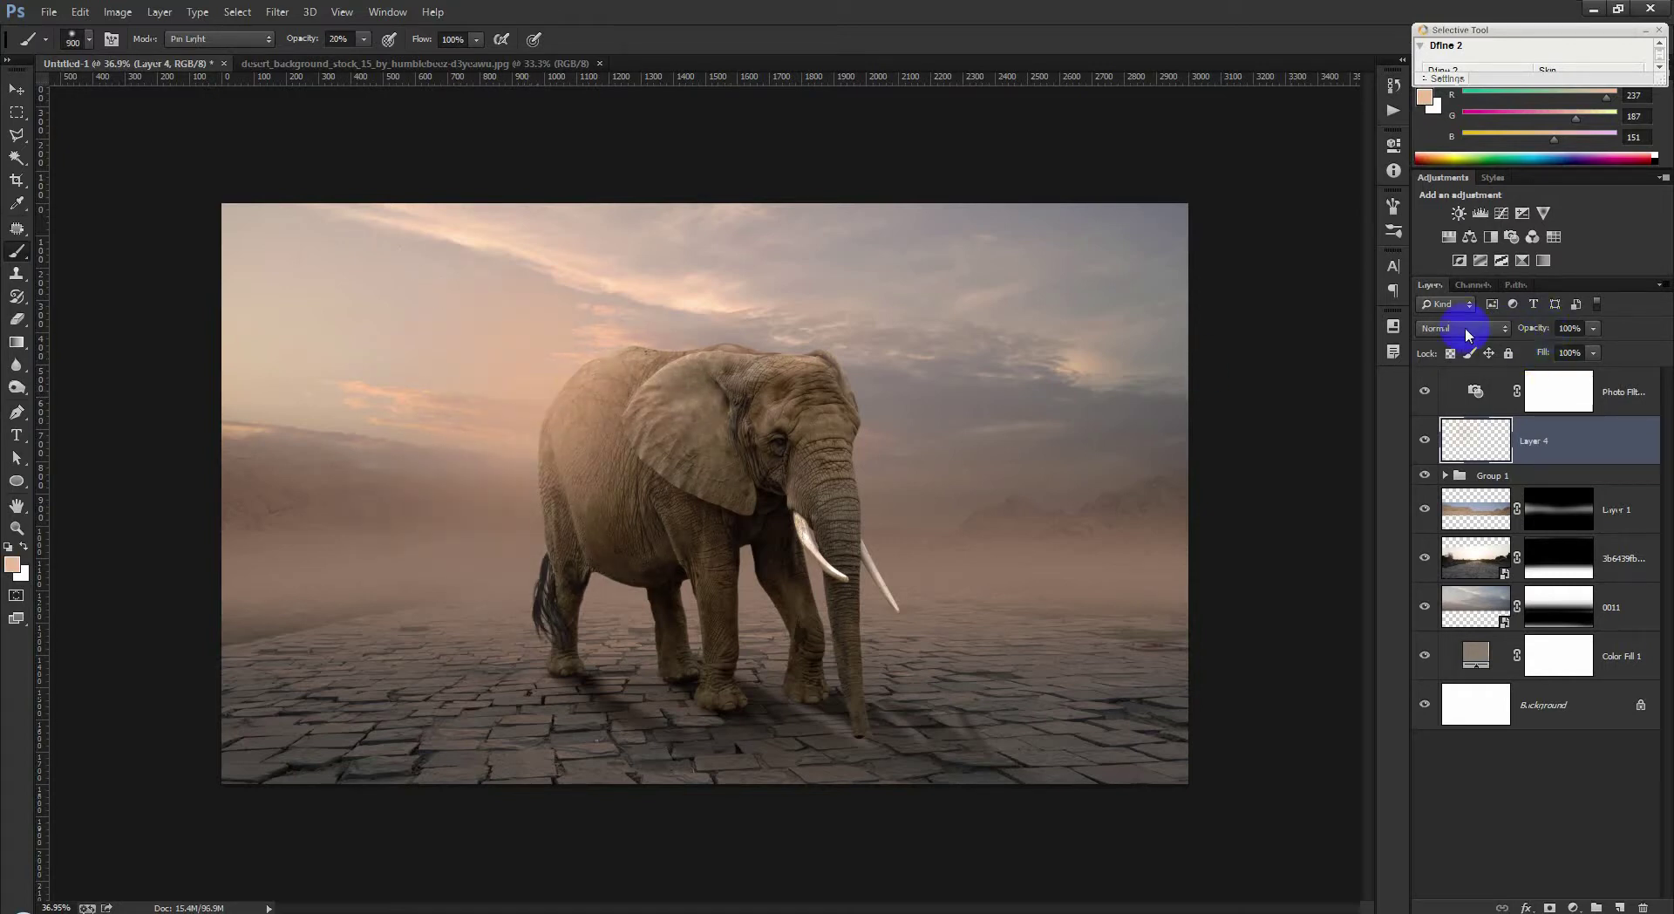
{"action": "left_click", "coordinate": [1463, 328]}
{"action": "left_click", "coordinate": [1431, 486]}
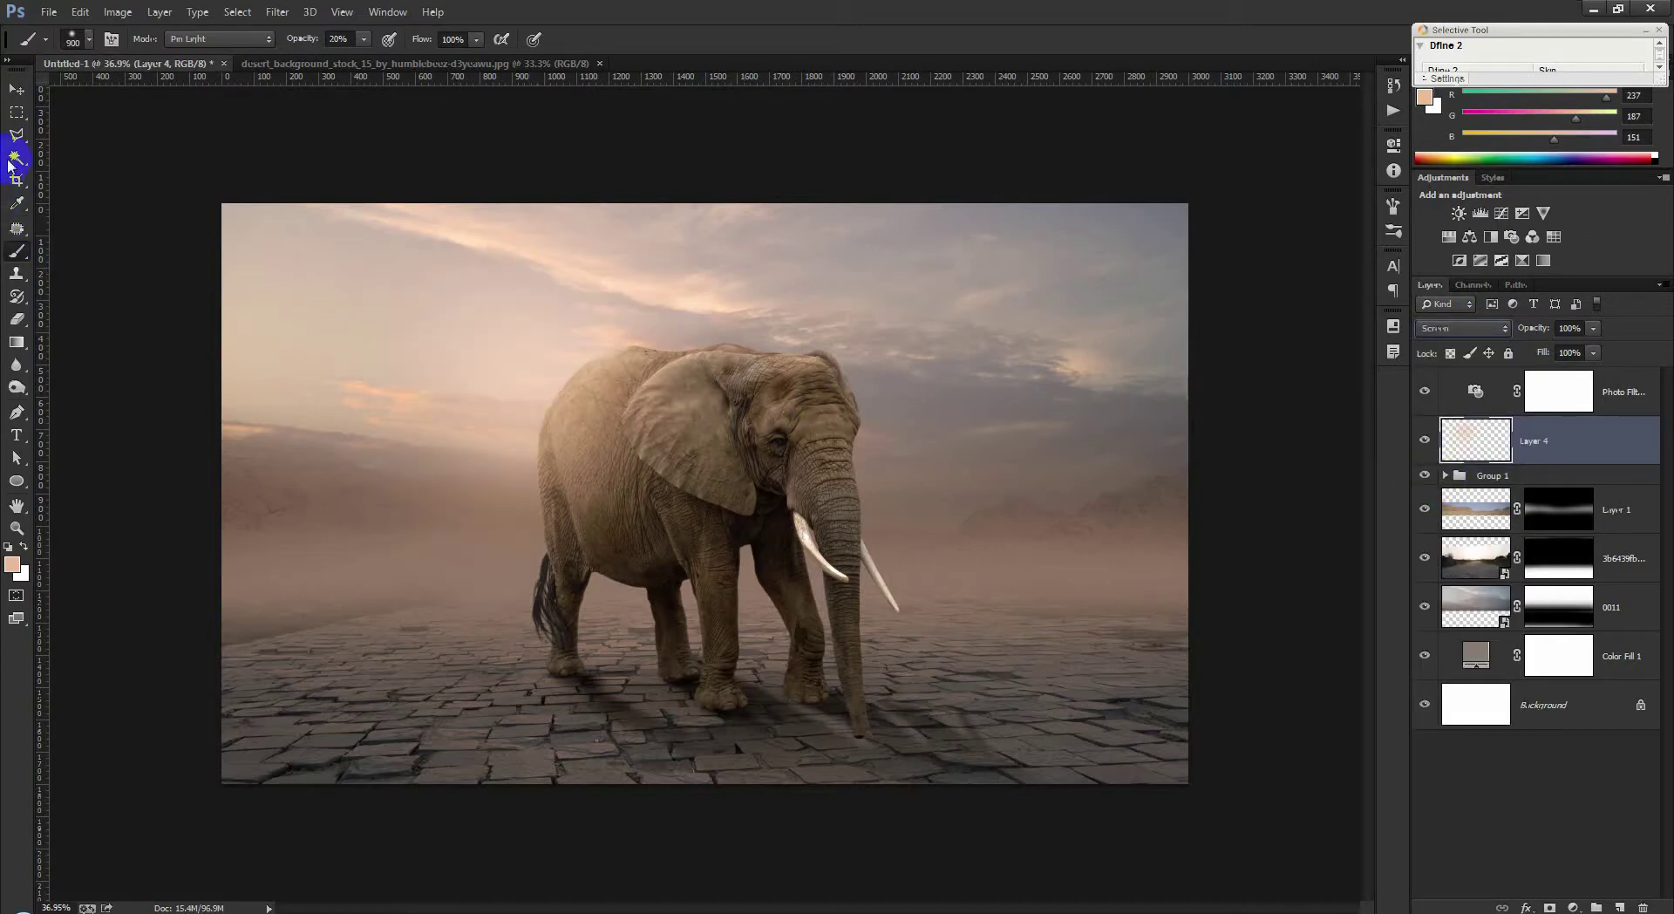
Step: Move the peach glow up into the sky and enlarge it to 125%
{"action": "left_click", "coordinate": [17, 90]}
{"action": "mouse_move", "coordinate": [573, 372]}
{"action": "left_mouse_down"}
{"action": "mouse_move", "coordinate": [894, 324]}
{"action": "mouse_move", "coordinate": [565, 334]}
{"action": "left_mouse_up"}
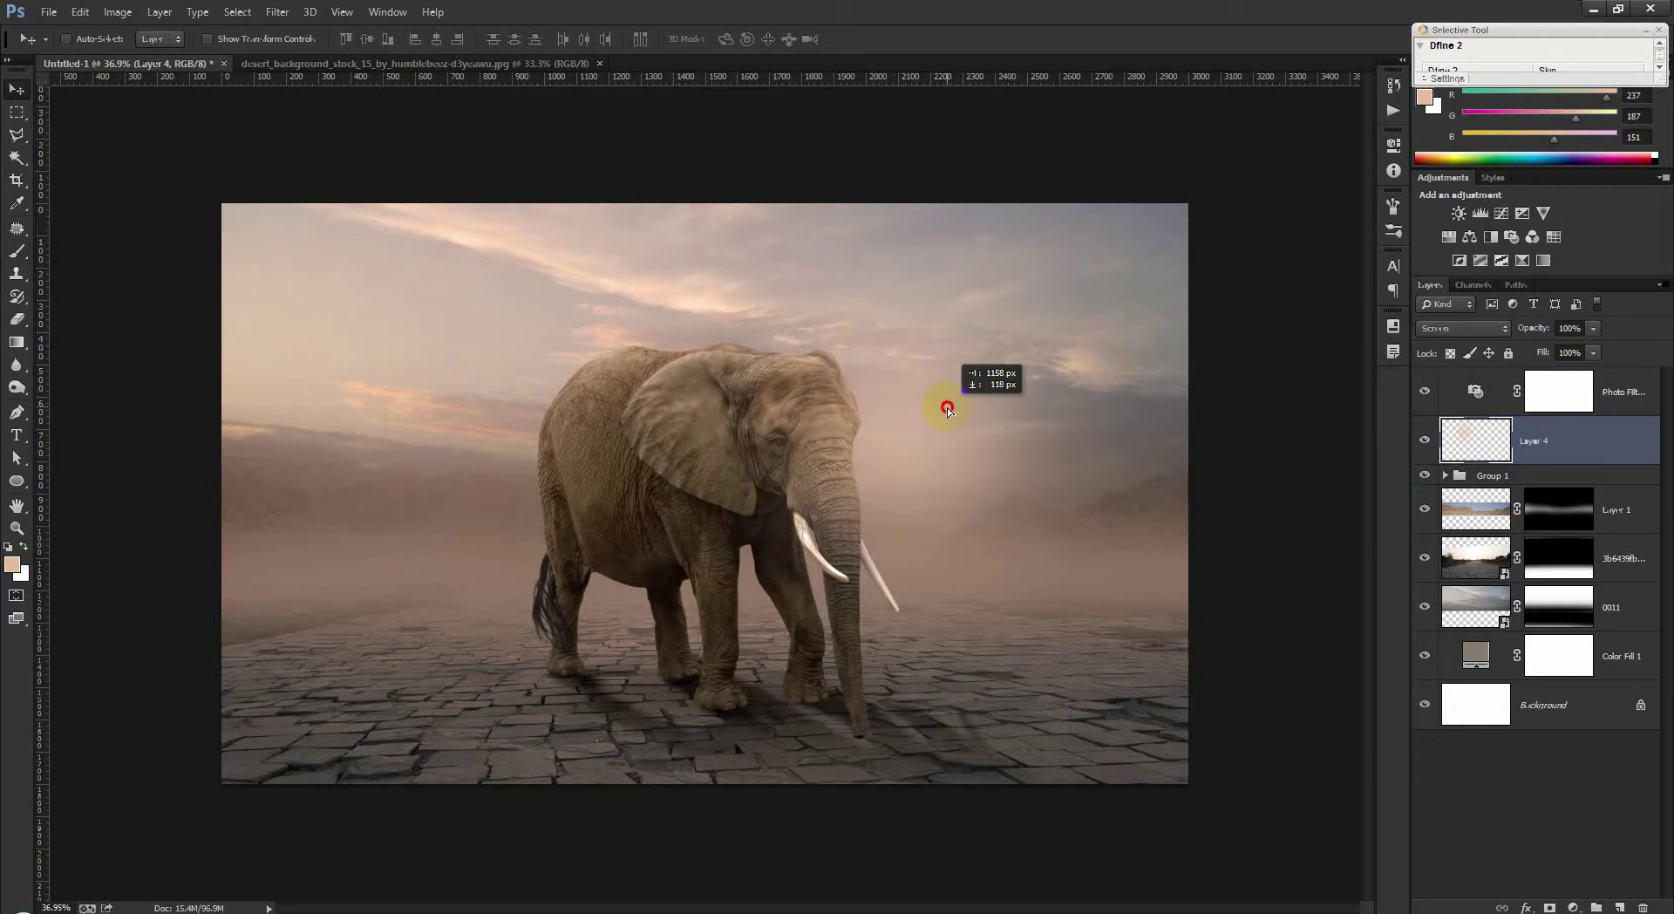
{"action": "left_click_drag", "start_coordinate": [565, 333], "coordinate": [611, 277]}
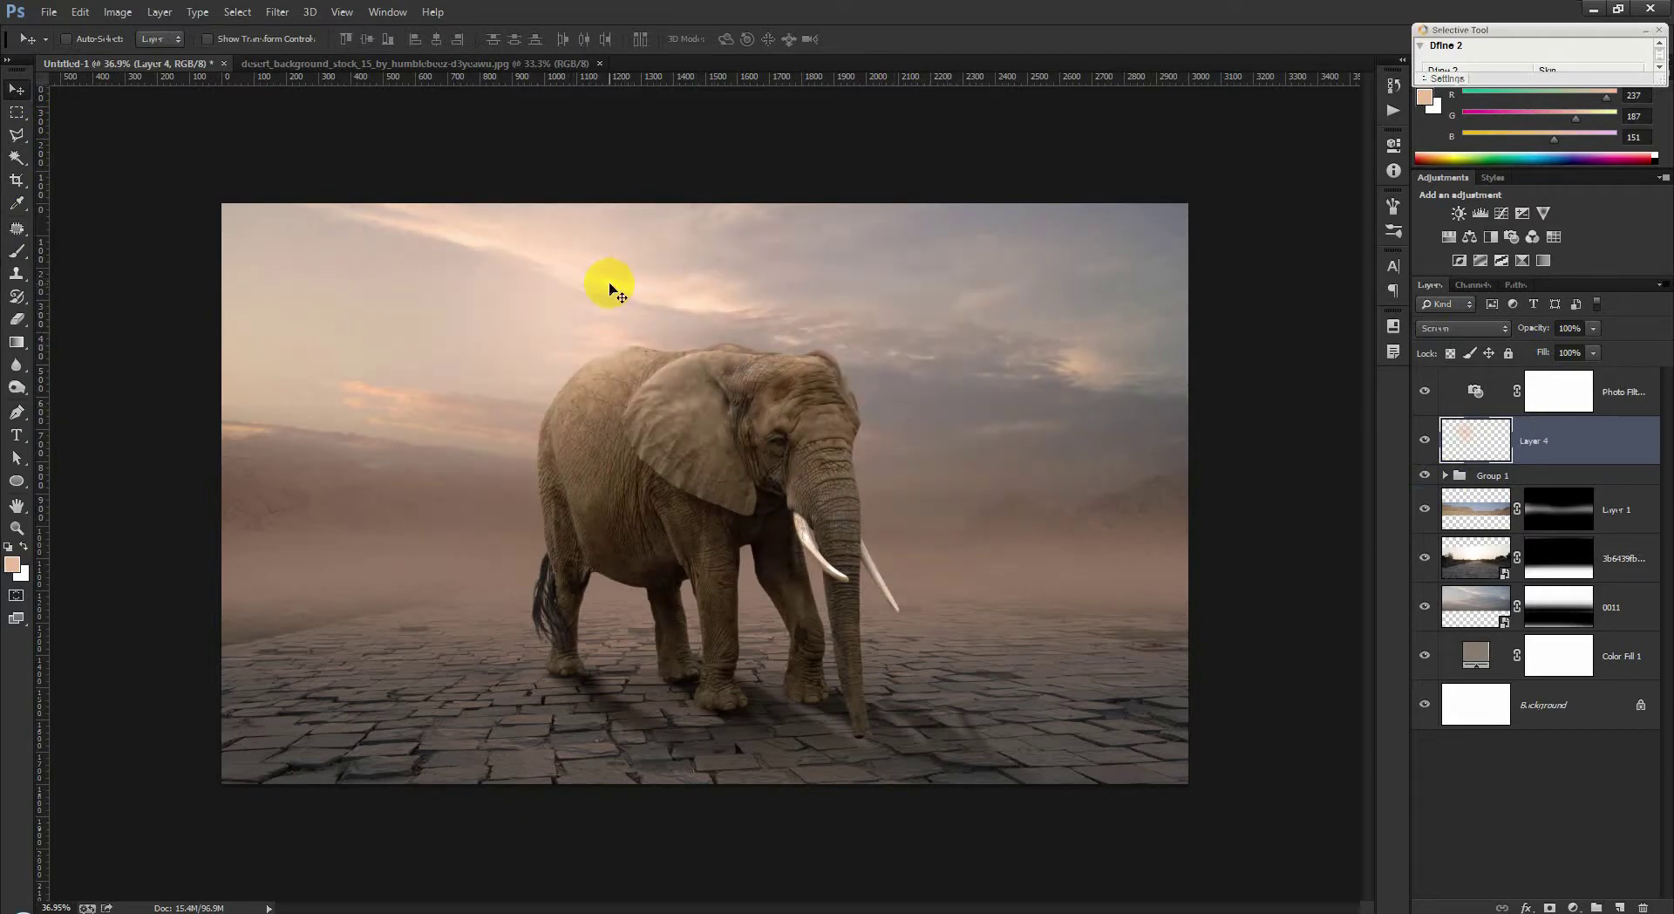
{"action": "key", "text": "ctrl+t"}
{"action": "left_click_drag", "start_coordinate": [876, 607], "coordinate": [964, 660]}
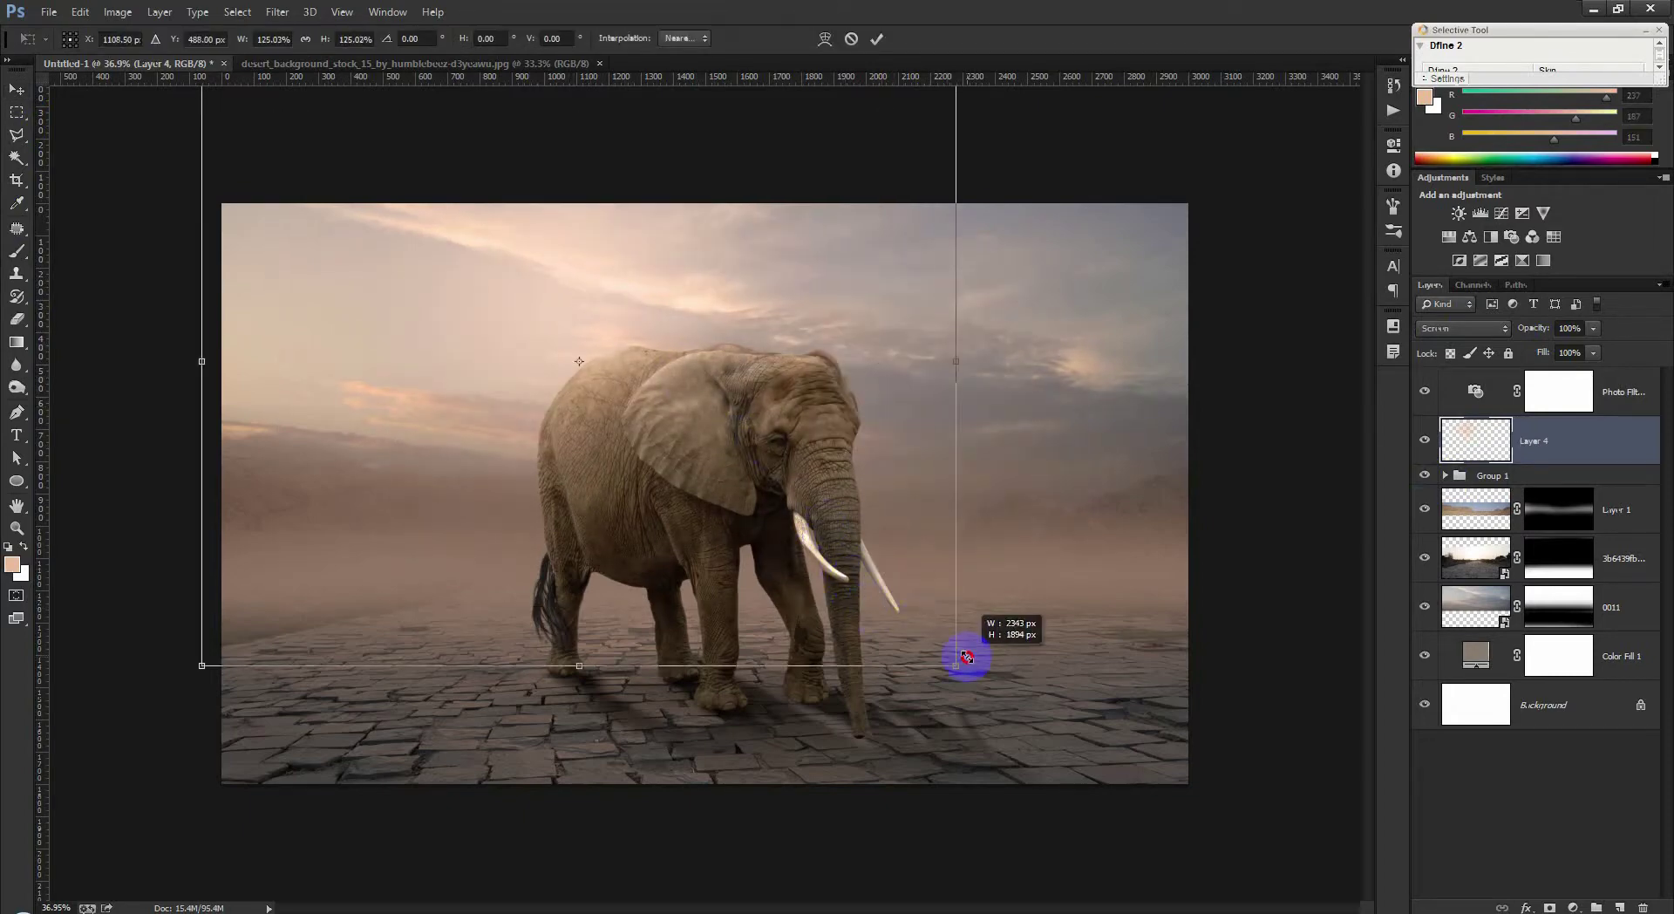
{"action": "key", "text": "Return"}
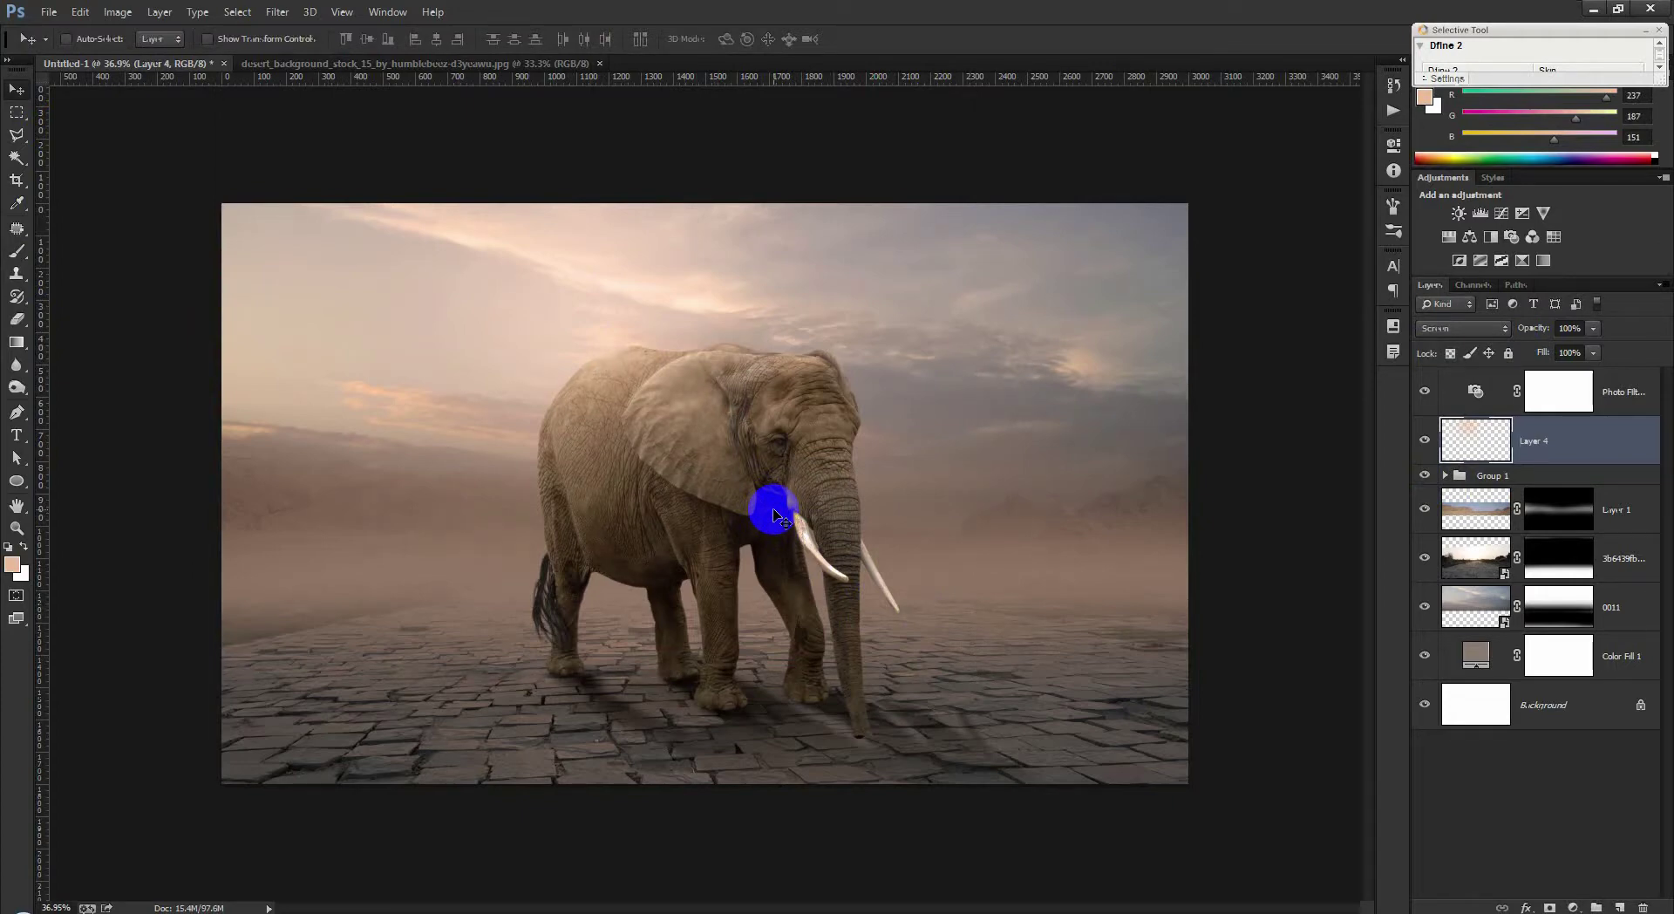
{"action": "left_click_drag", "start_coordinate": [775, 514], "coordinate": [741, 523]}
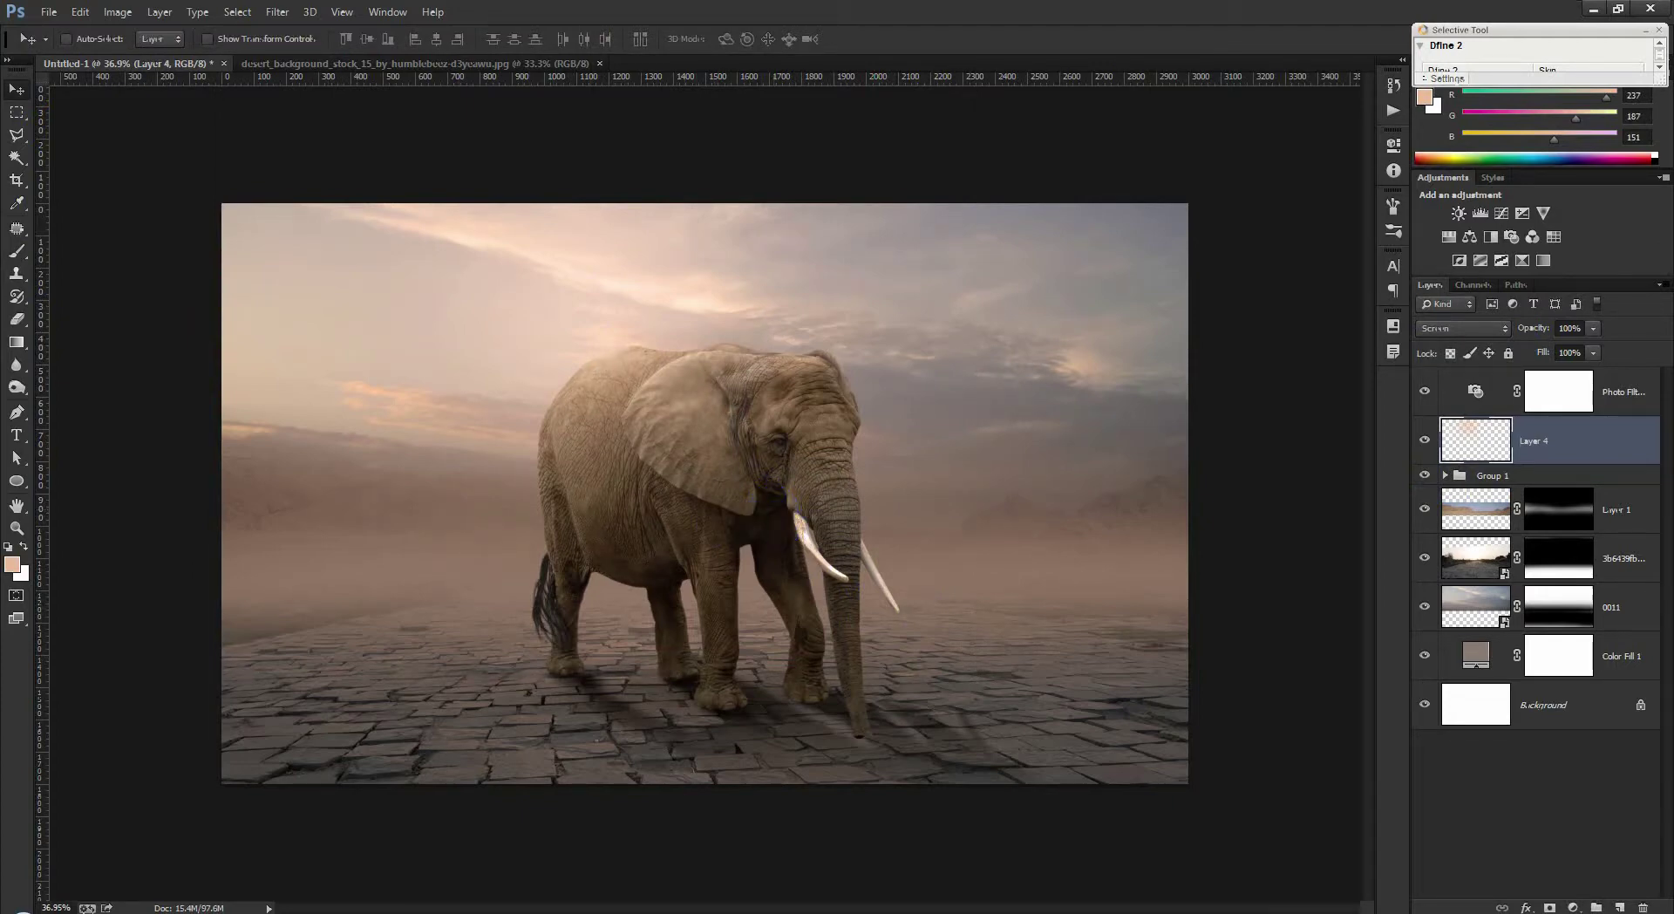